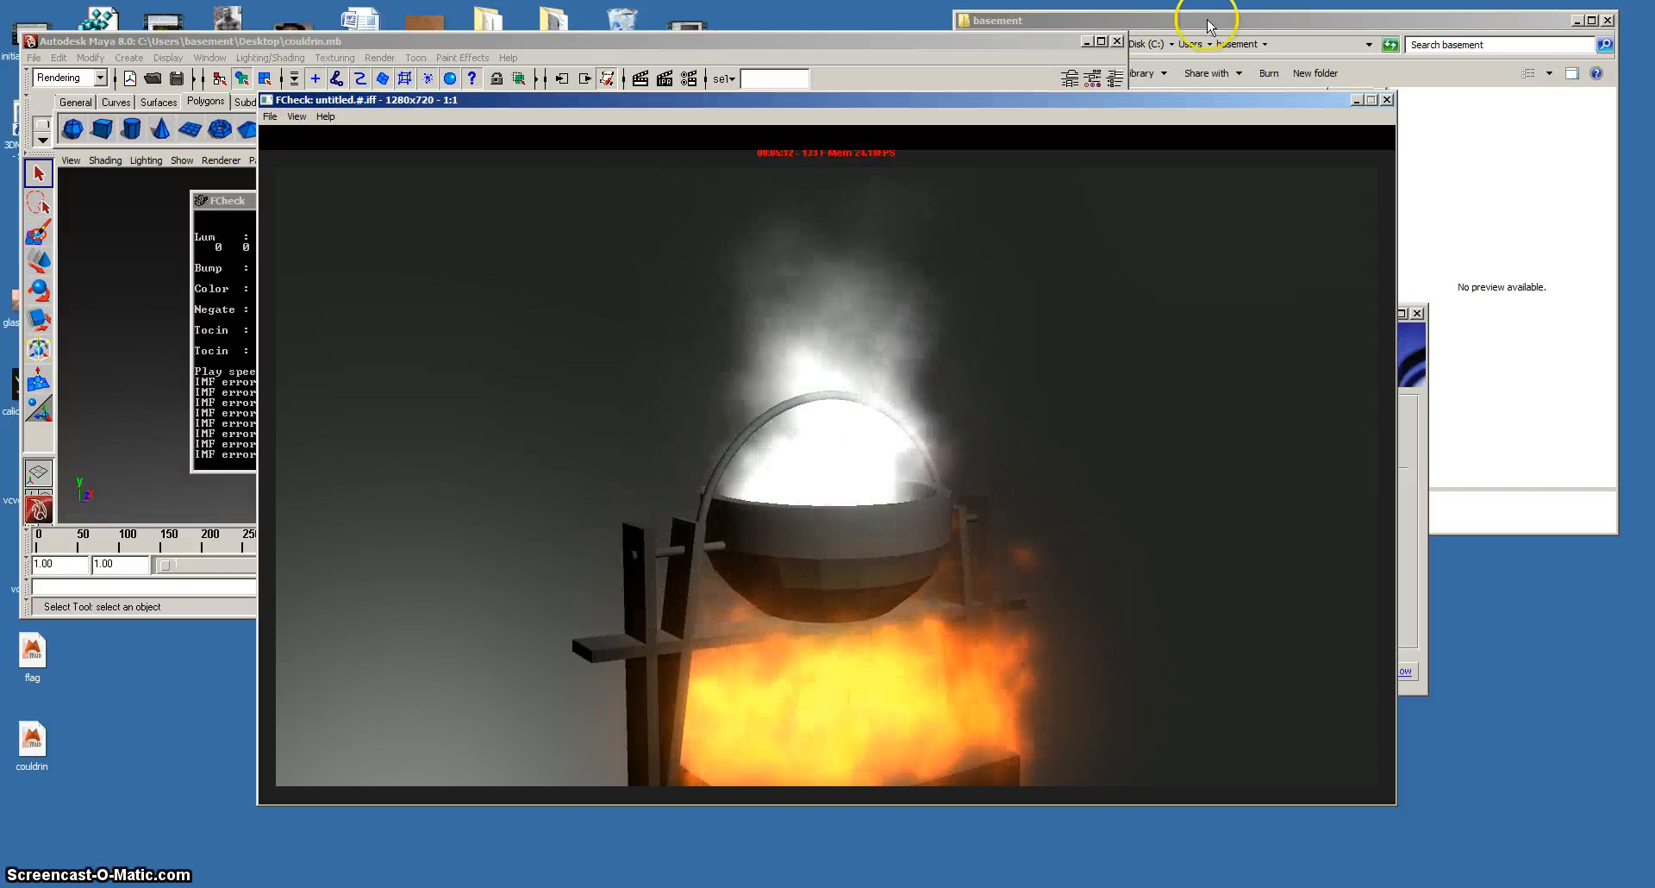
Close the FCheck render preview and play back the cauldron scene's particle simulation in the maximized Maya window.
left_click(1385, 100)
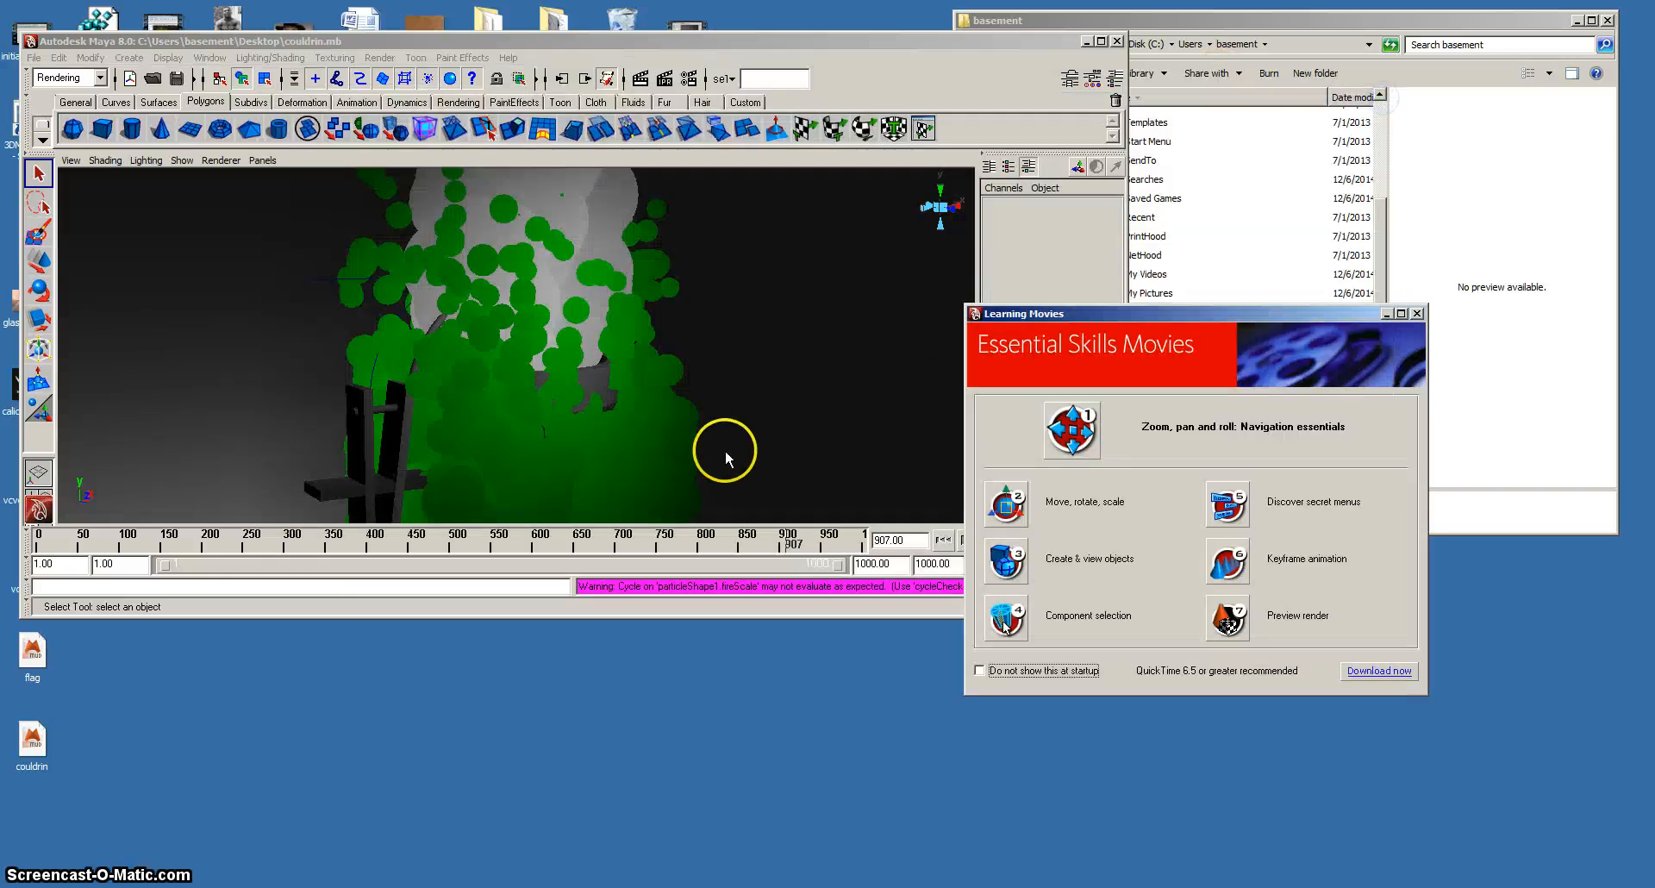
left_click(1101, 40)
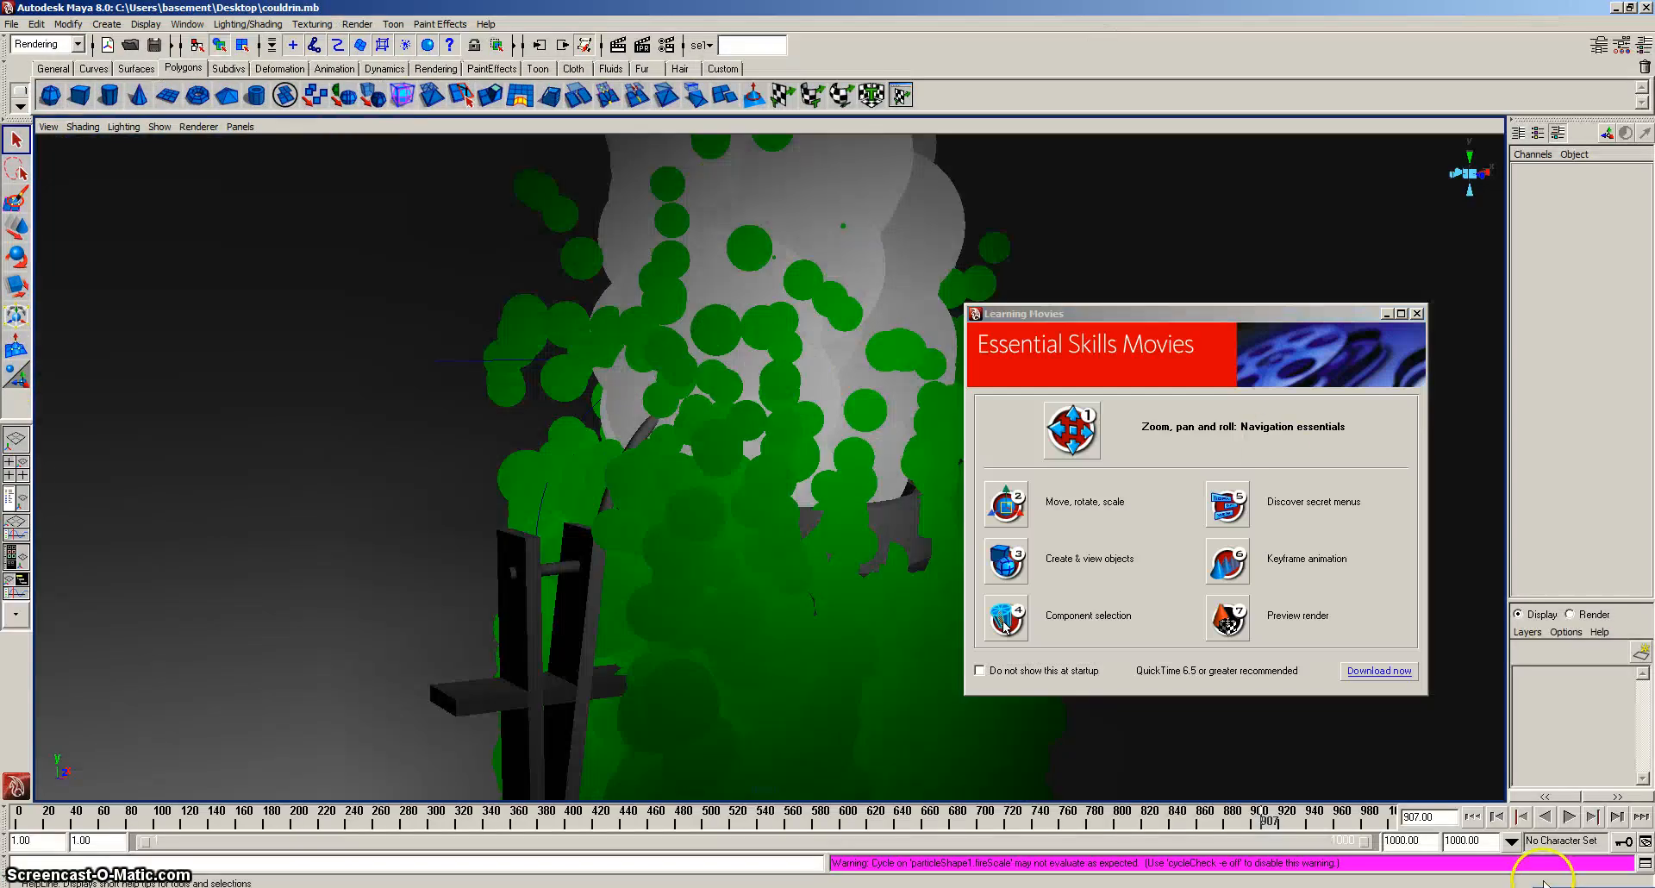
left_click(1569, 816)
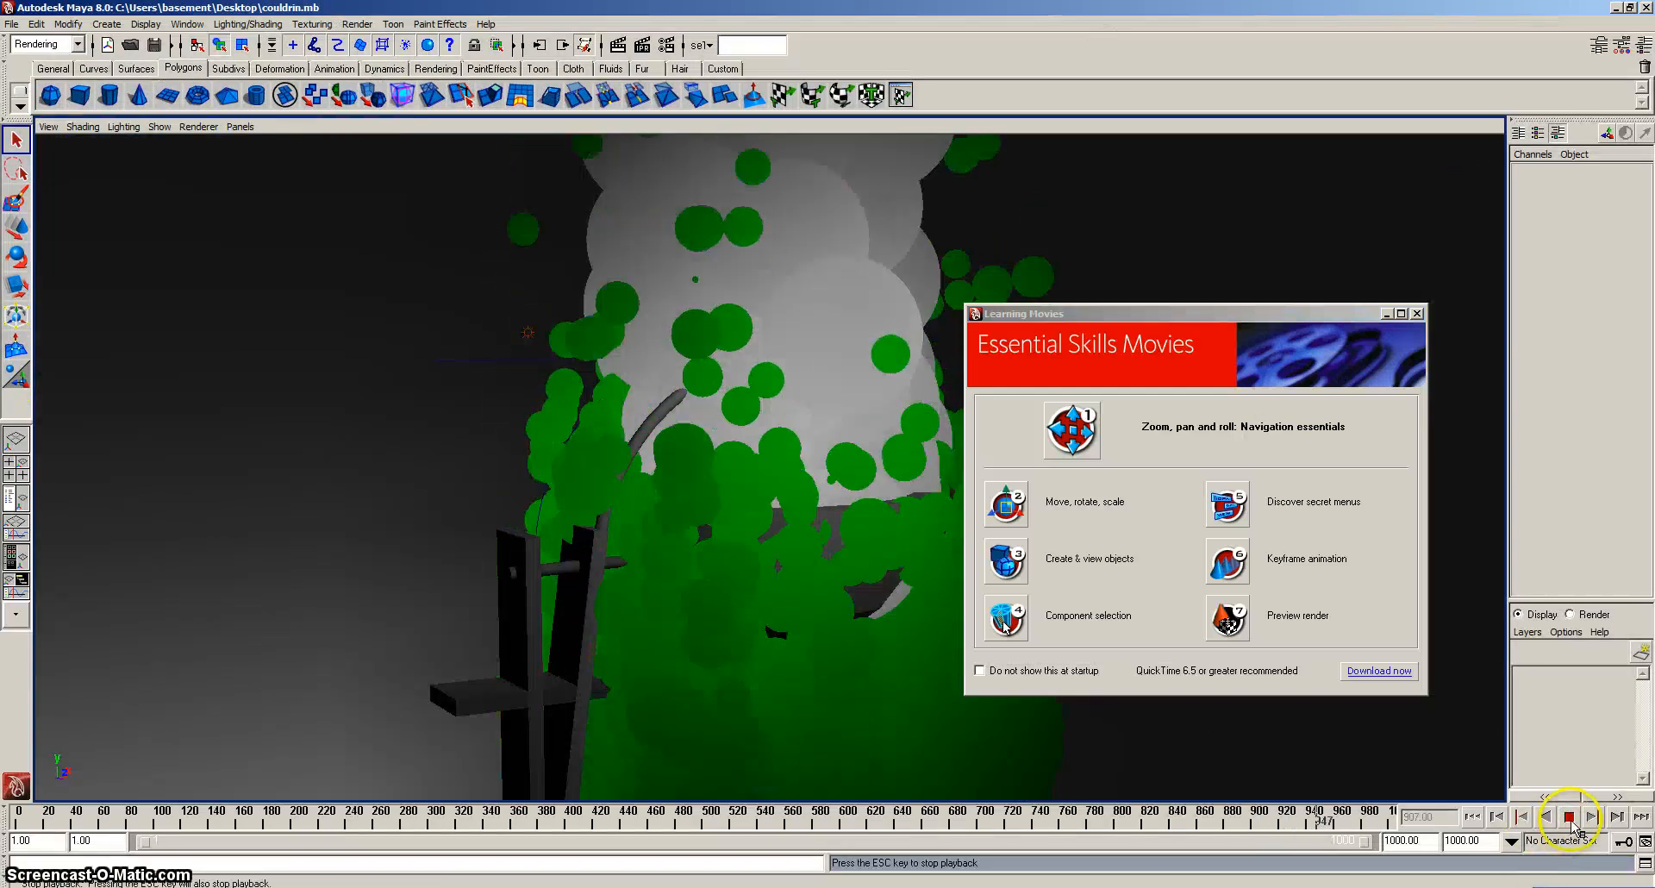
key("Escape")
Start a new scene without saving the changes to couldrin.mb, and minimize the Learning Movies window.
left_click(12, 24)
left_click(19, 49)
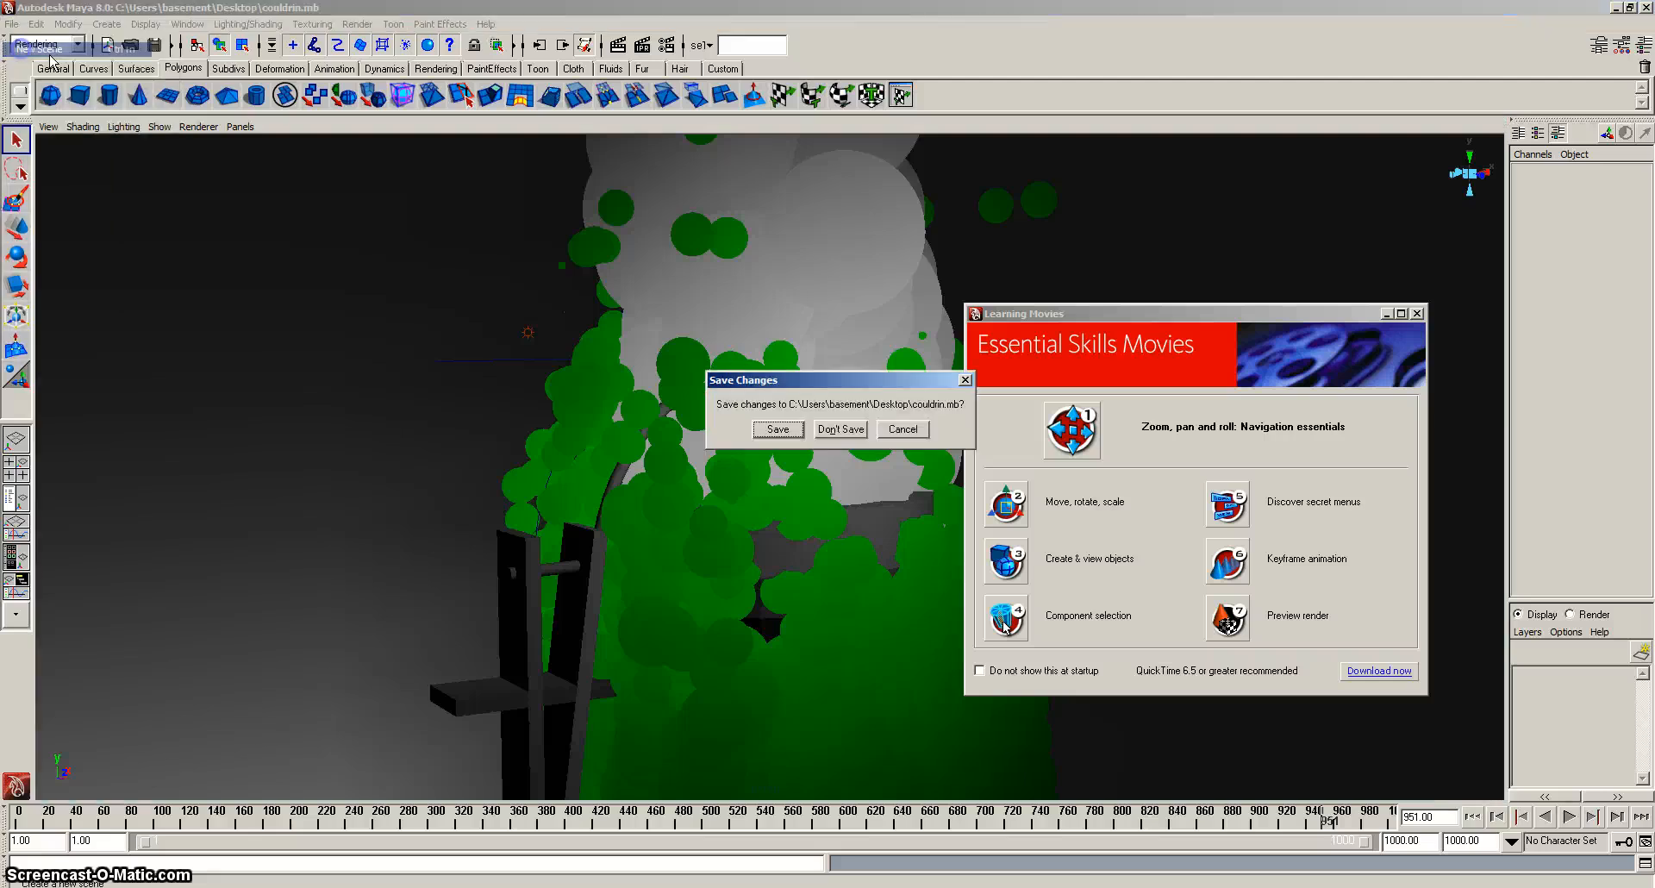
left_click(841, 439)
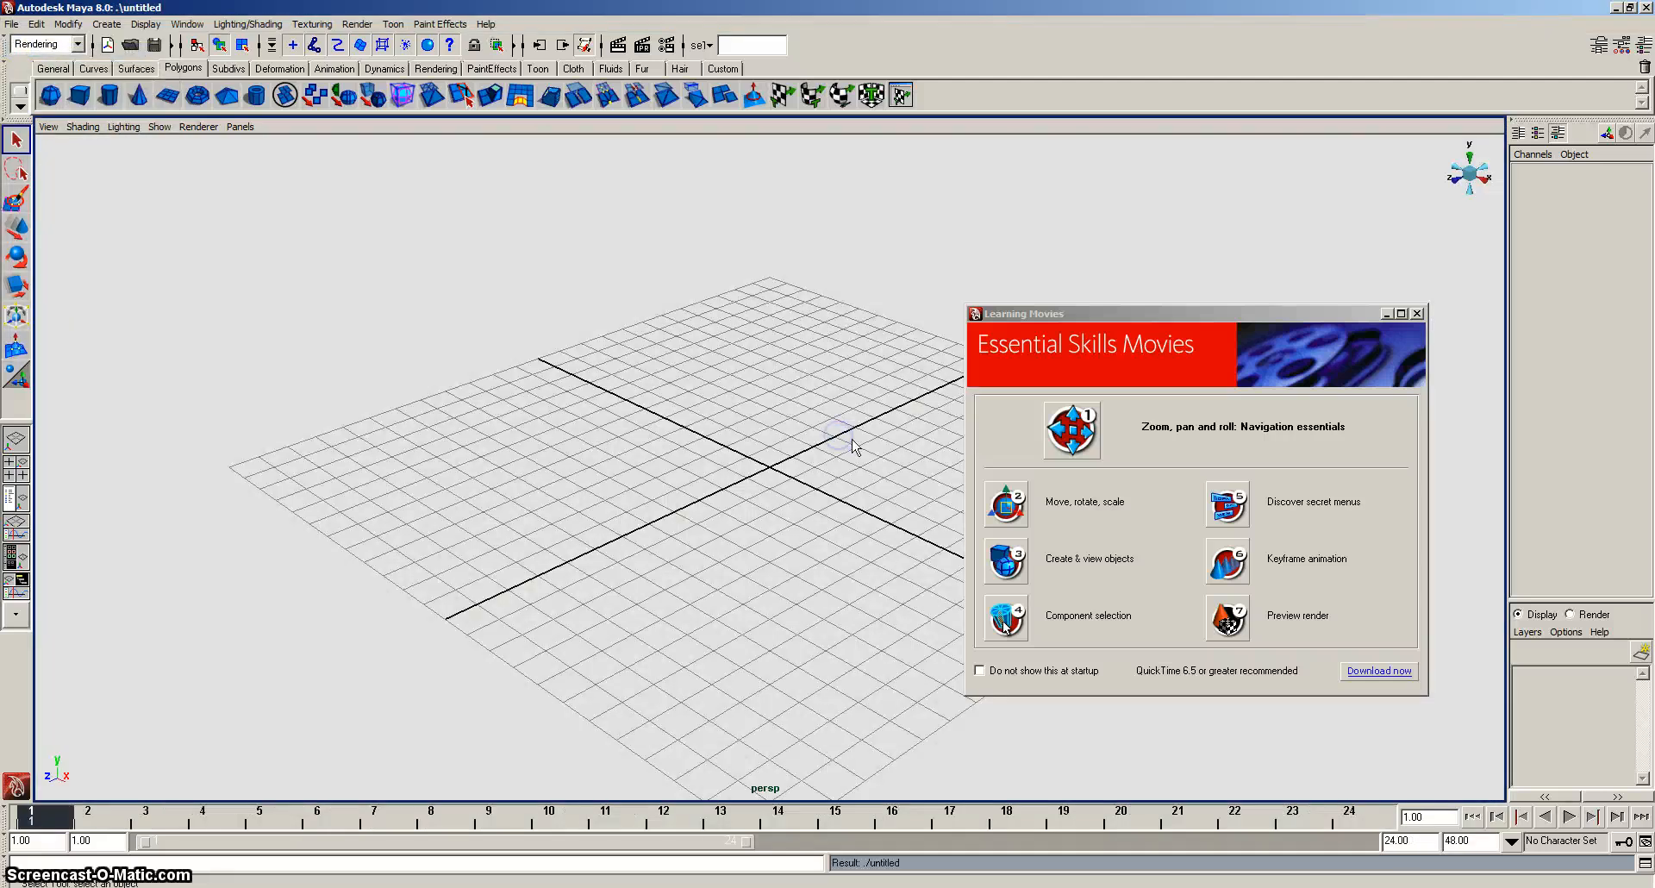
left_click(1387, 315)
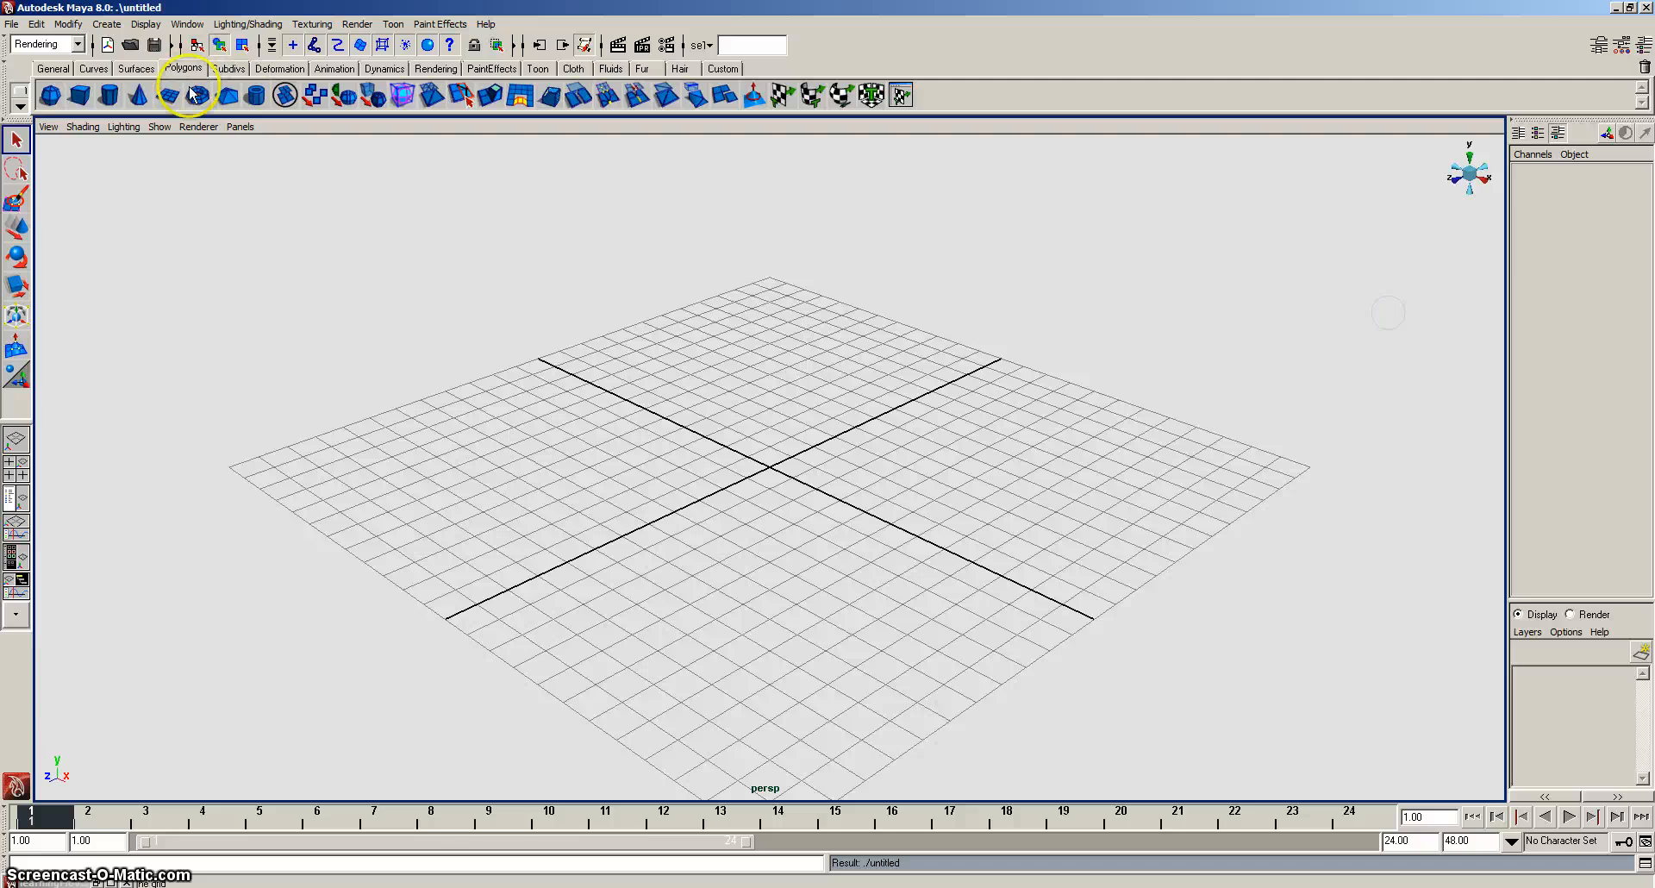
Draw a flat polygon box around the centre of the grid and display it with smooth shading.
left_click(79, 95)
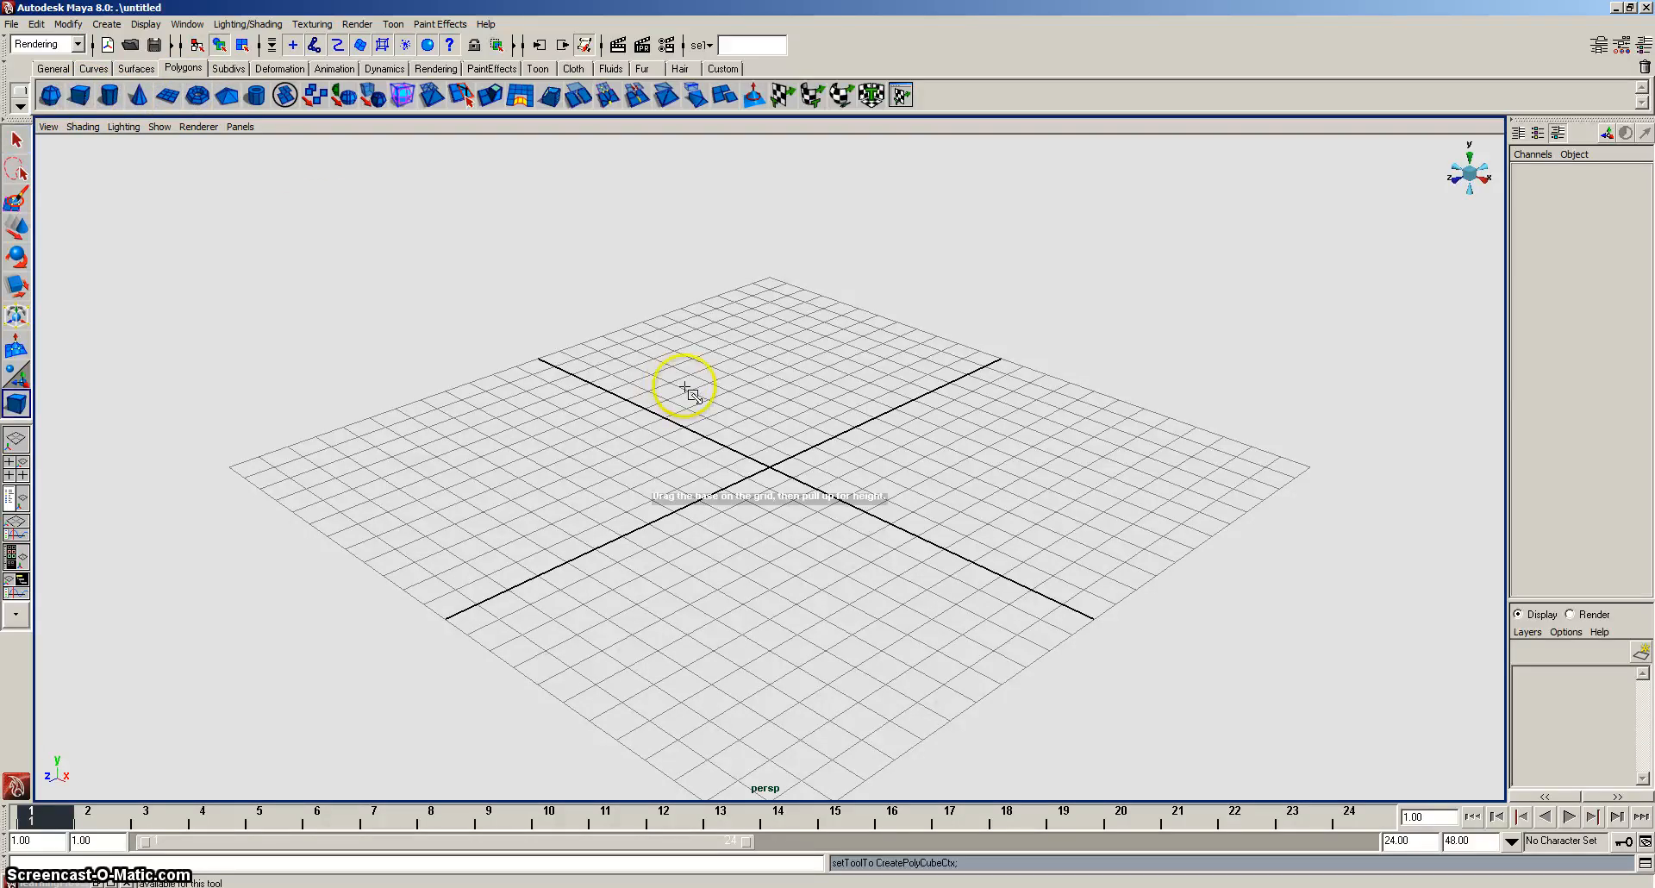
left_click_drag(684, 380, 675, 447, "alt")
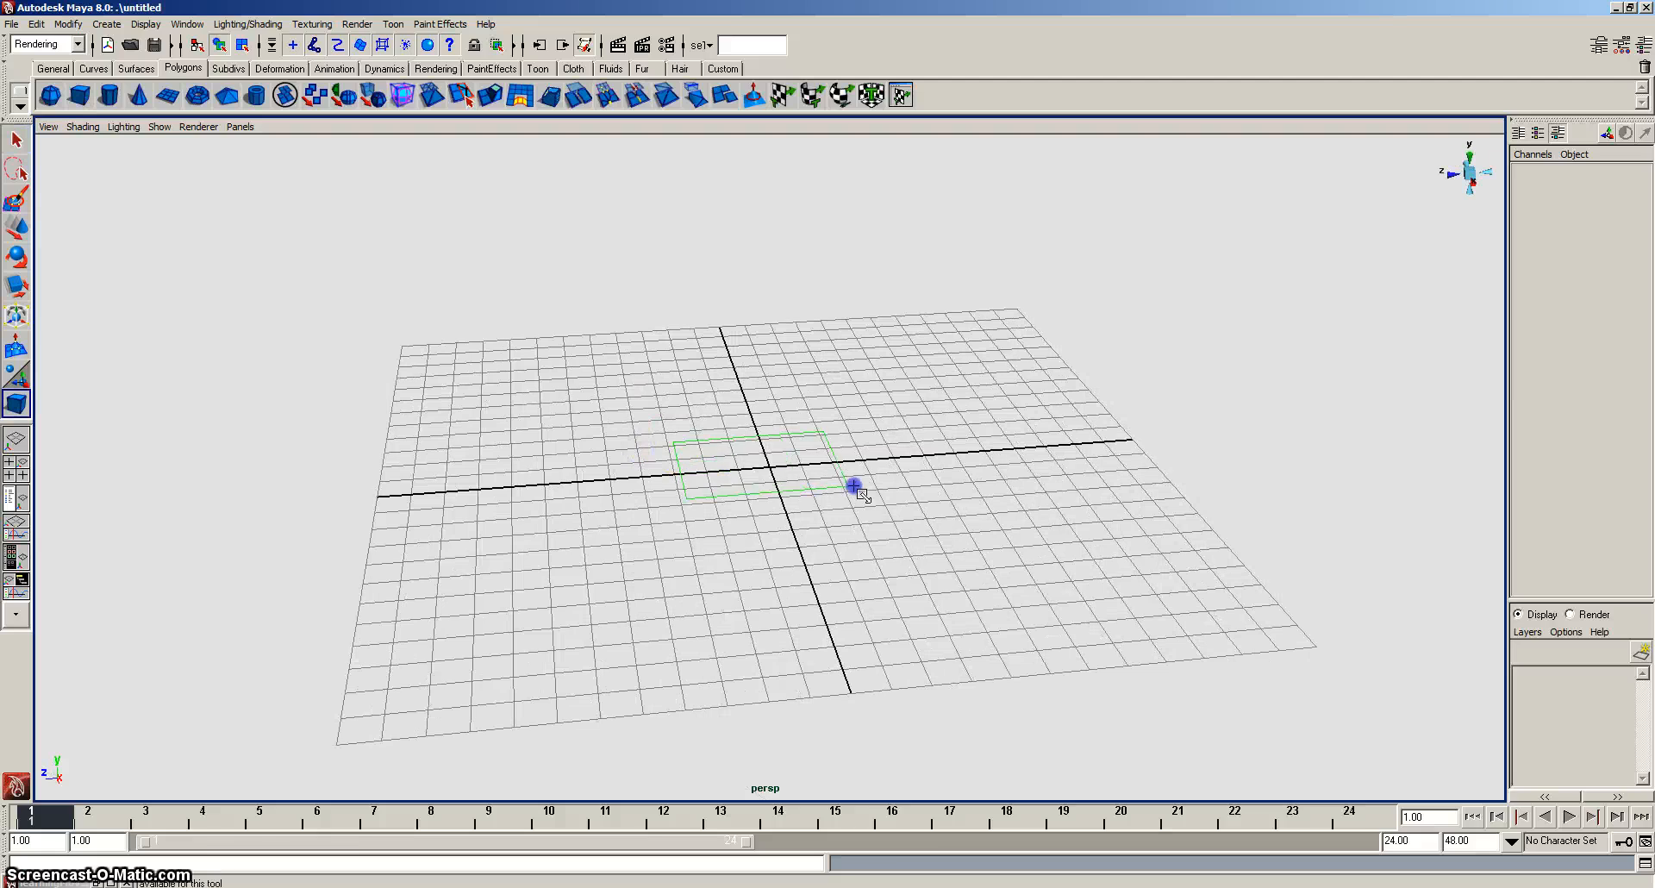
left_click_drag(901, 488, 920, 462)
key("5")
scroll(902, 485, "up", 2)
Raise the box to about 0.326 in TranslateY so that it sits on the grid.
key("w")
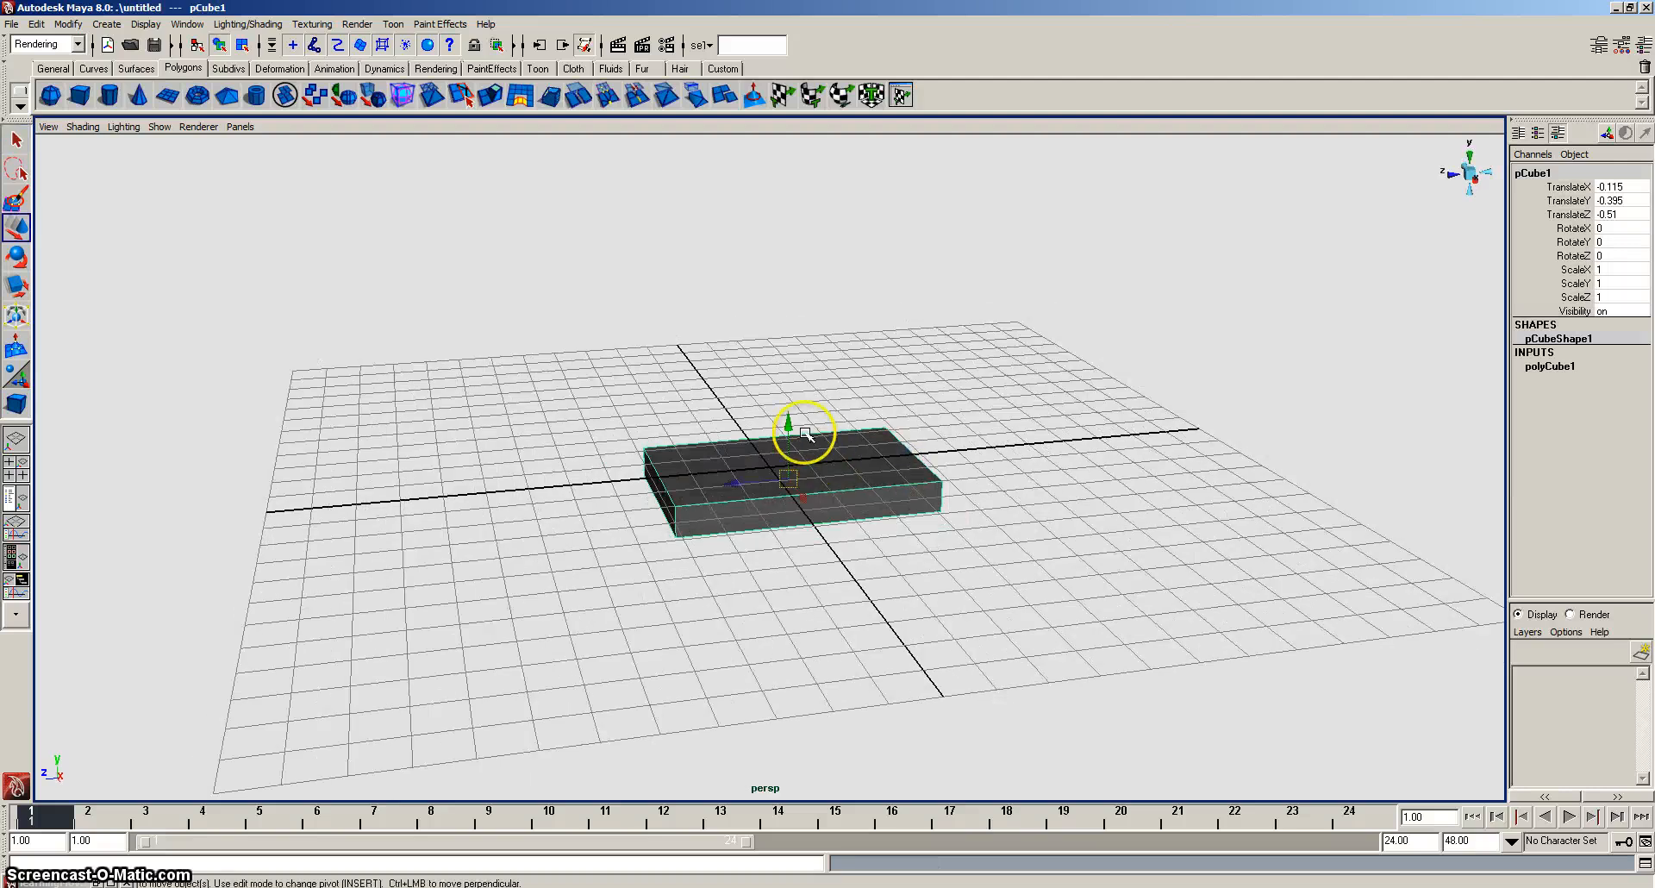
left_click_drag(787, 425, 829, 405)
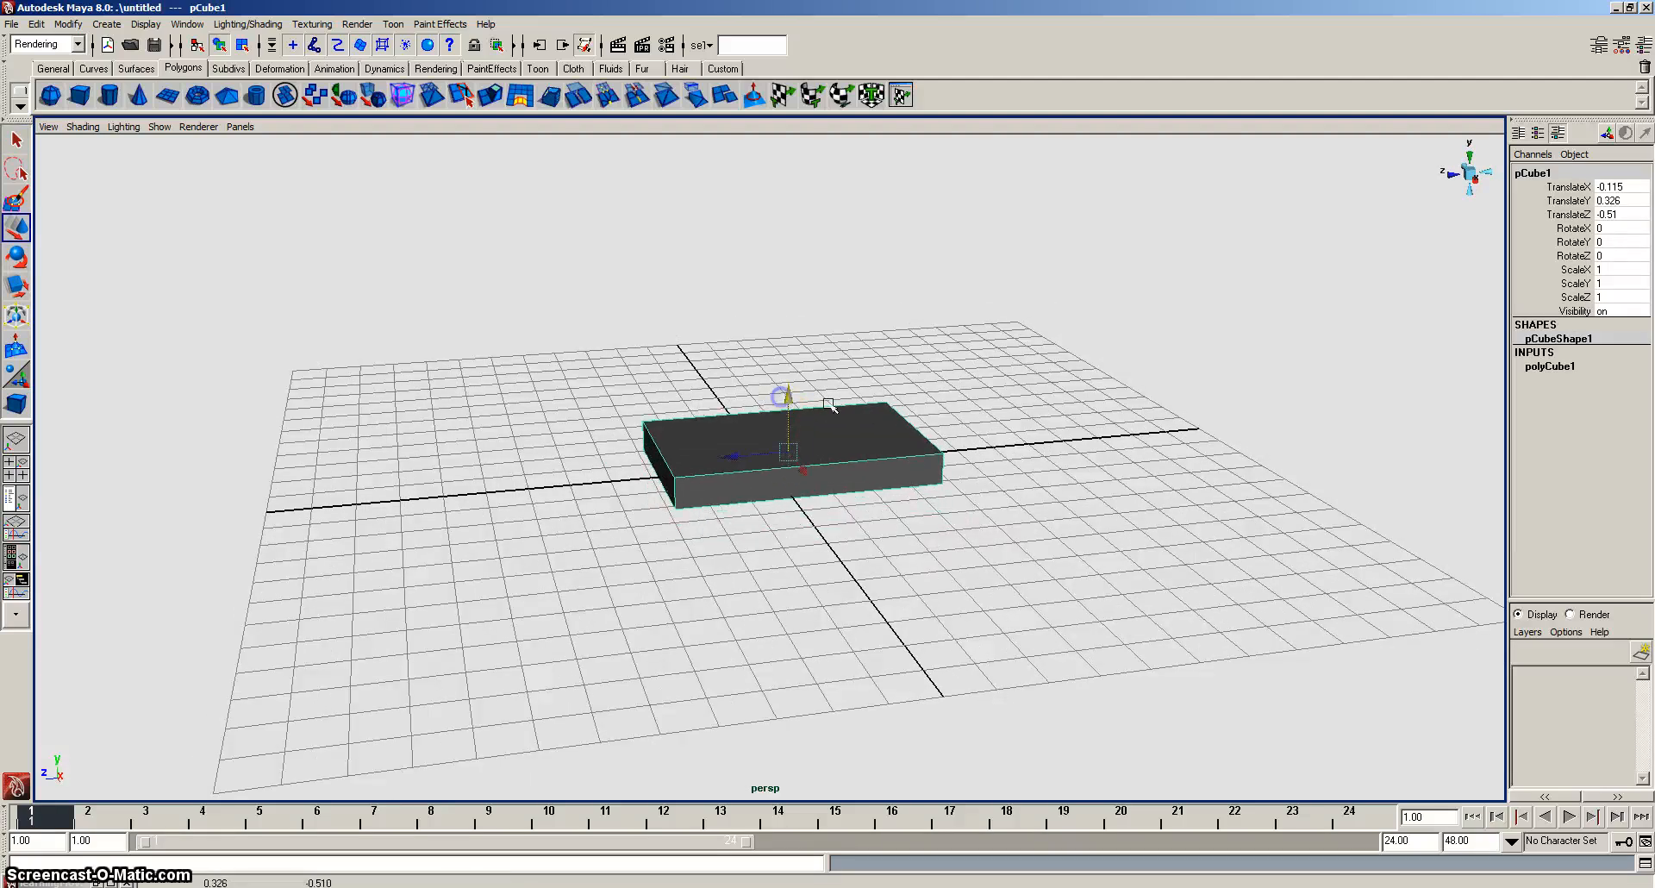
scroll(871, 451, "down", 1)
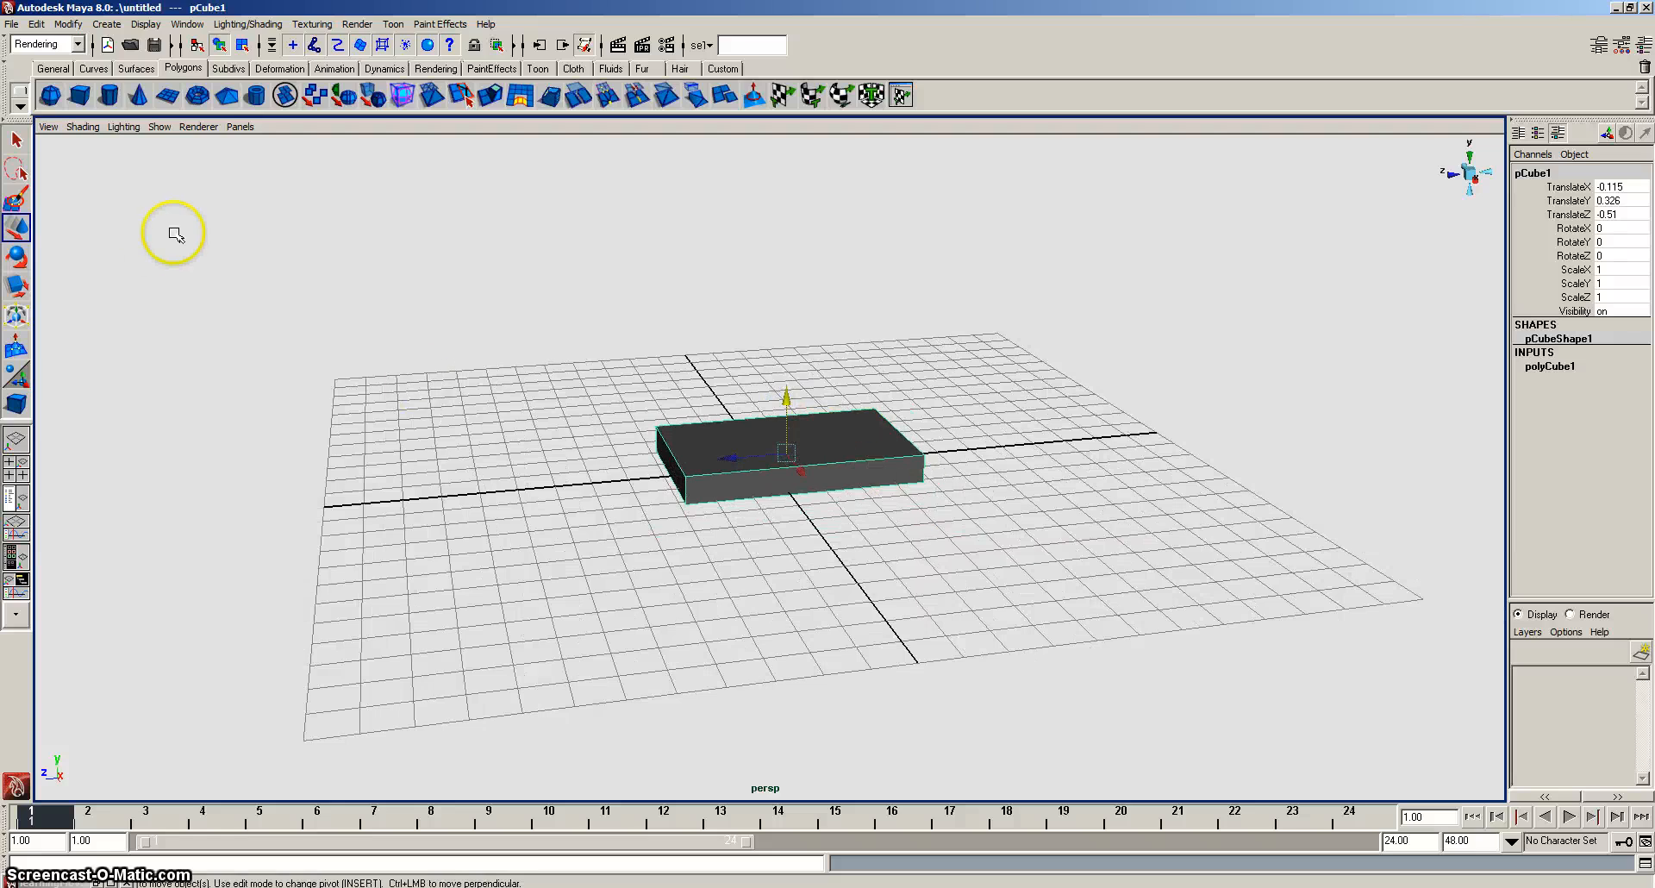
Add a fire effect to the selected box from the Dynamics menu set.
left_click(67, 47)
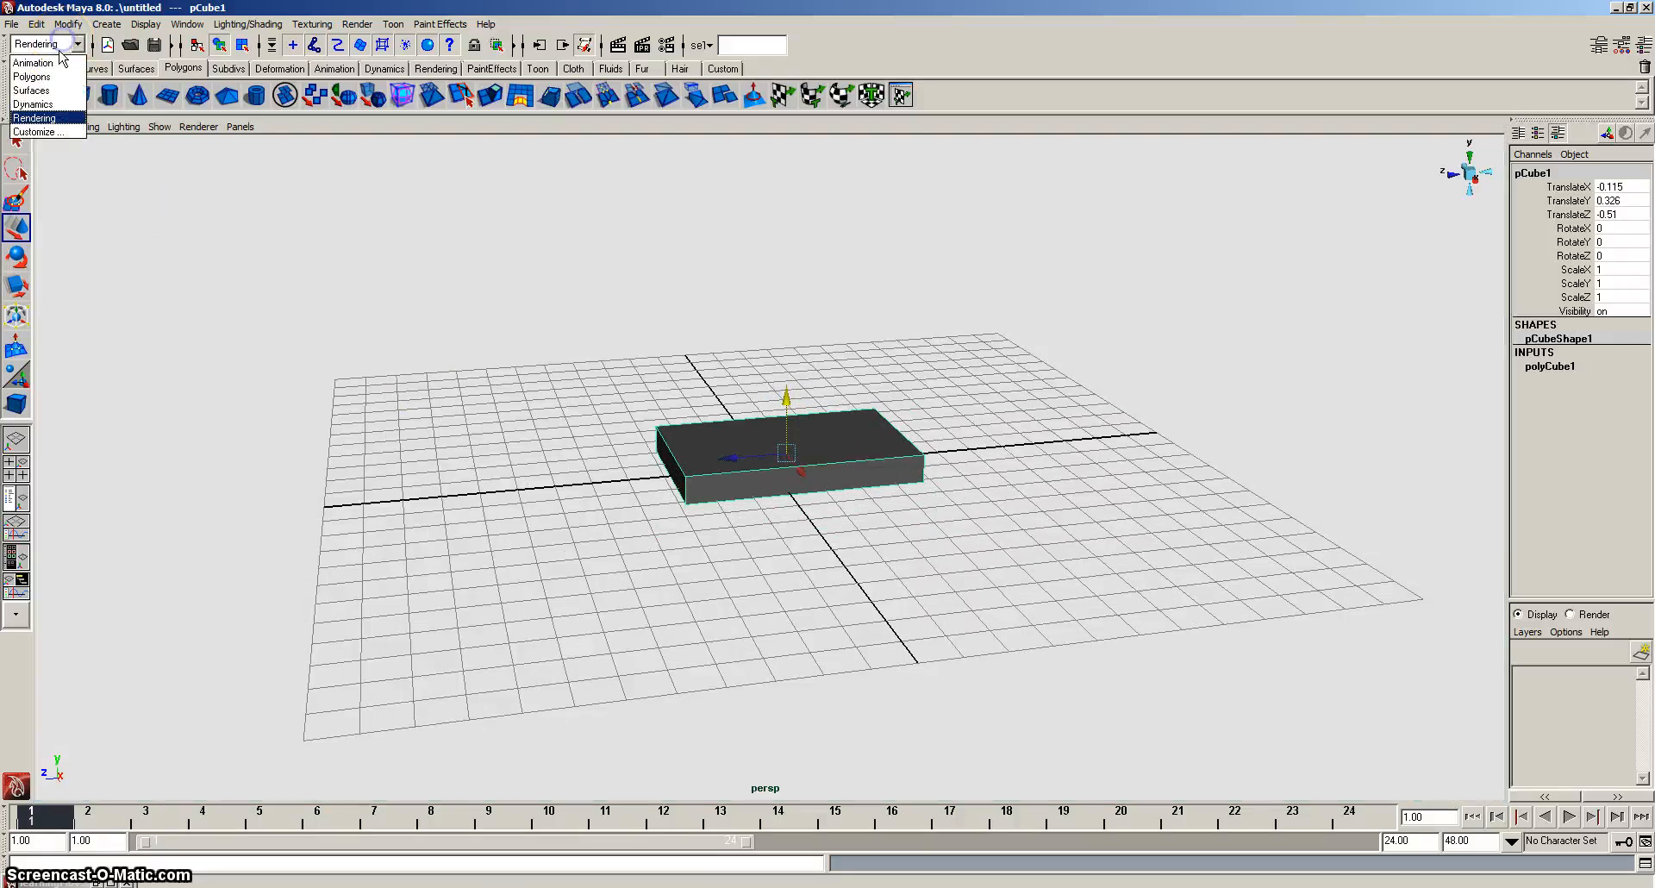
left_click(55, 104)
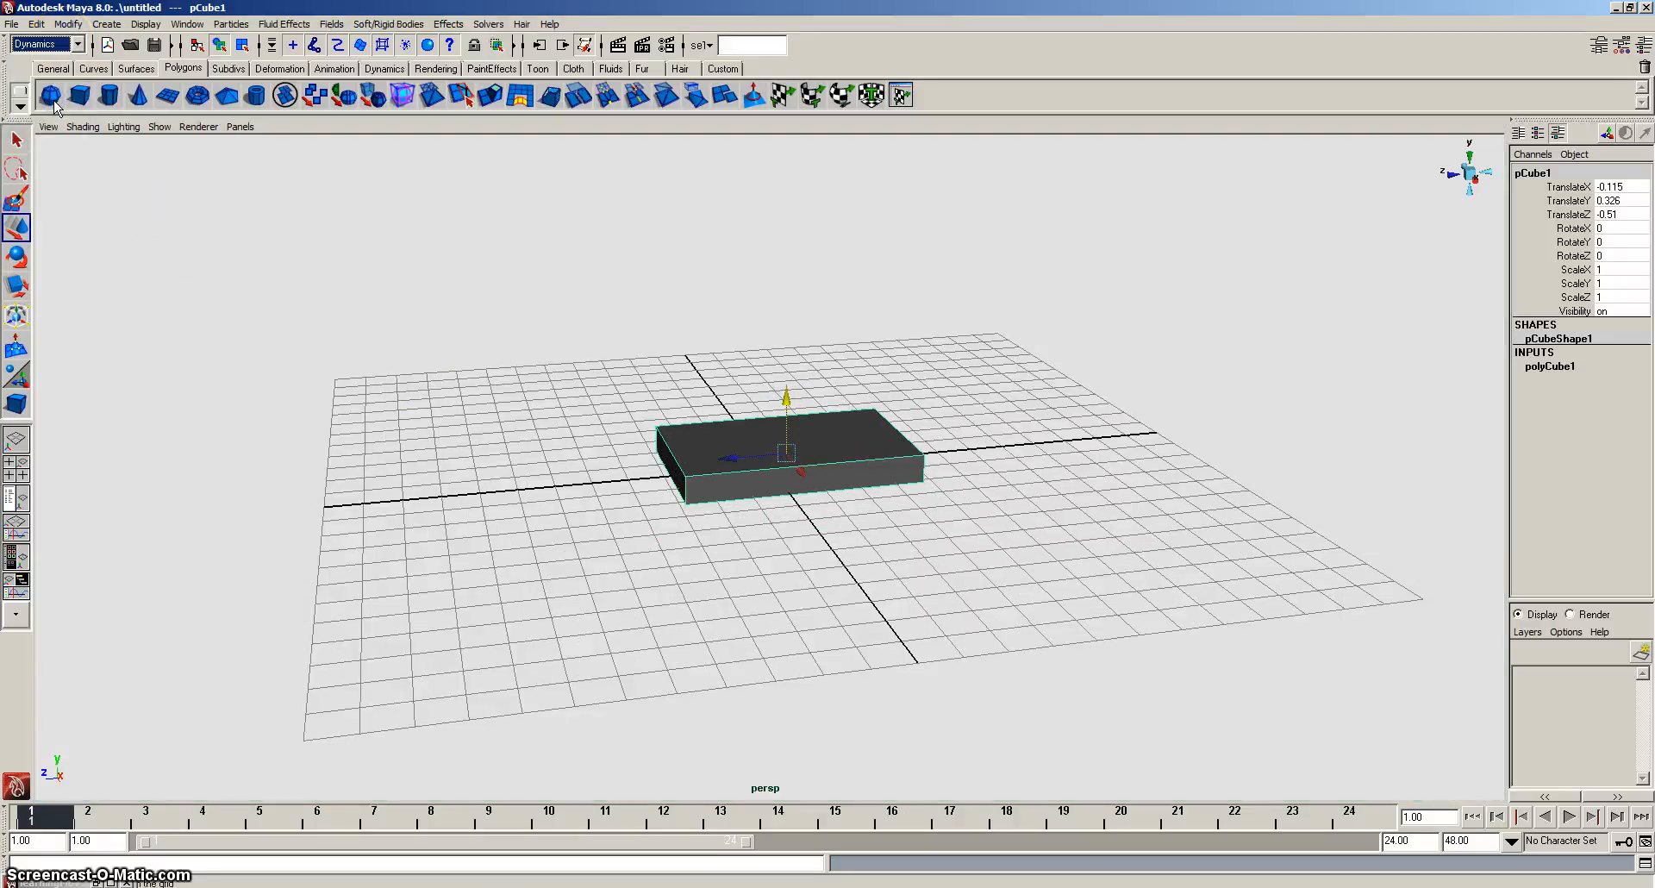
left_click(448, 25)
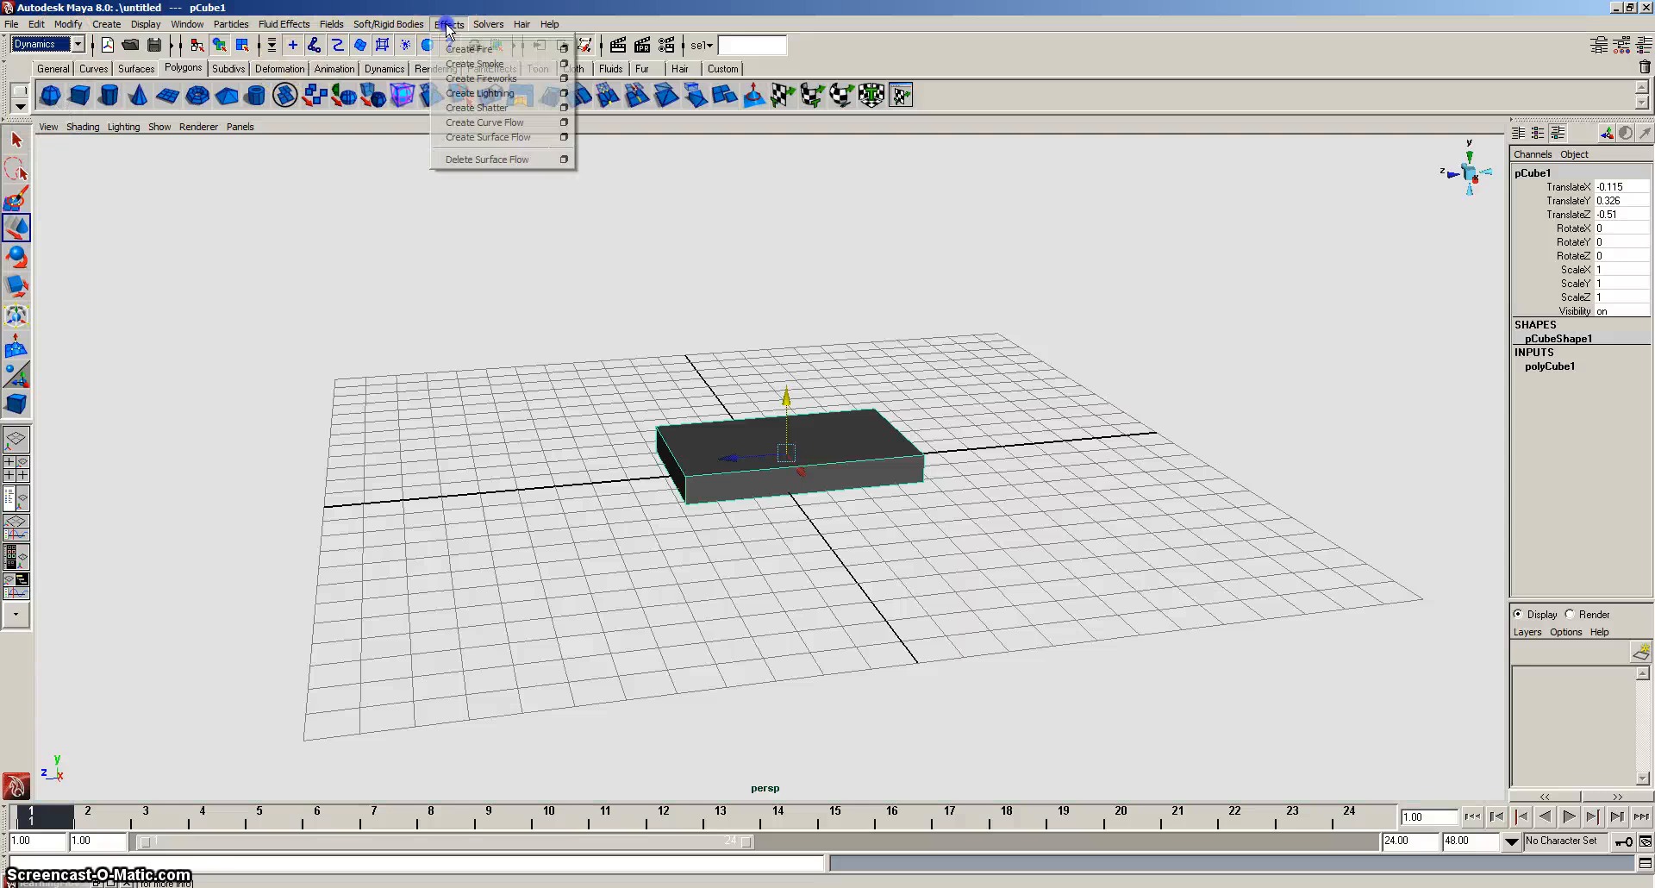
left_click(485, 51)
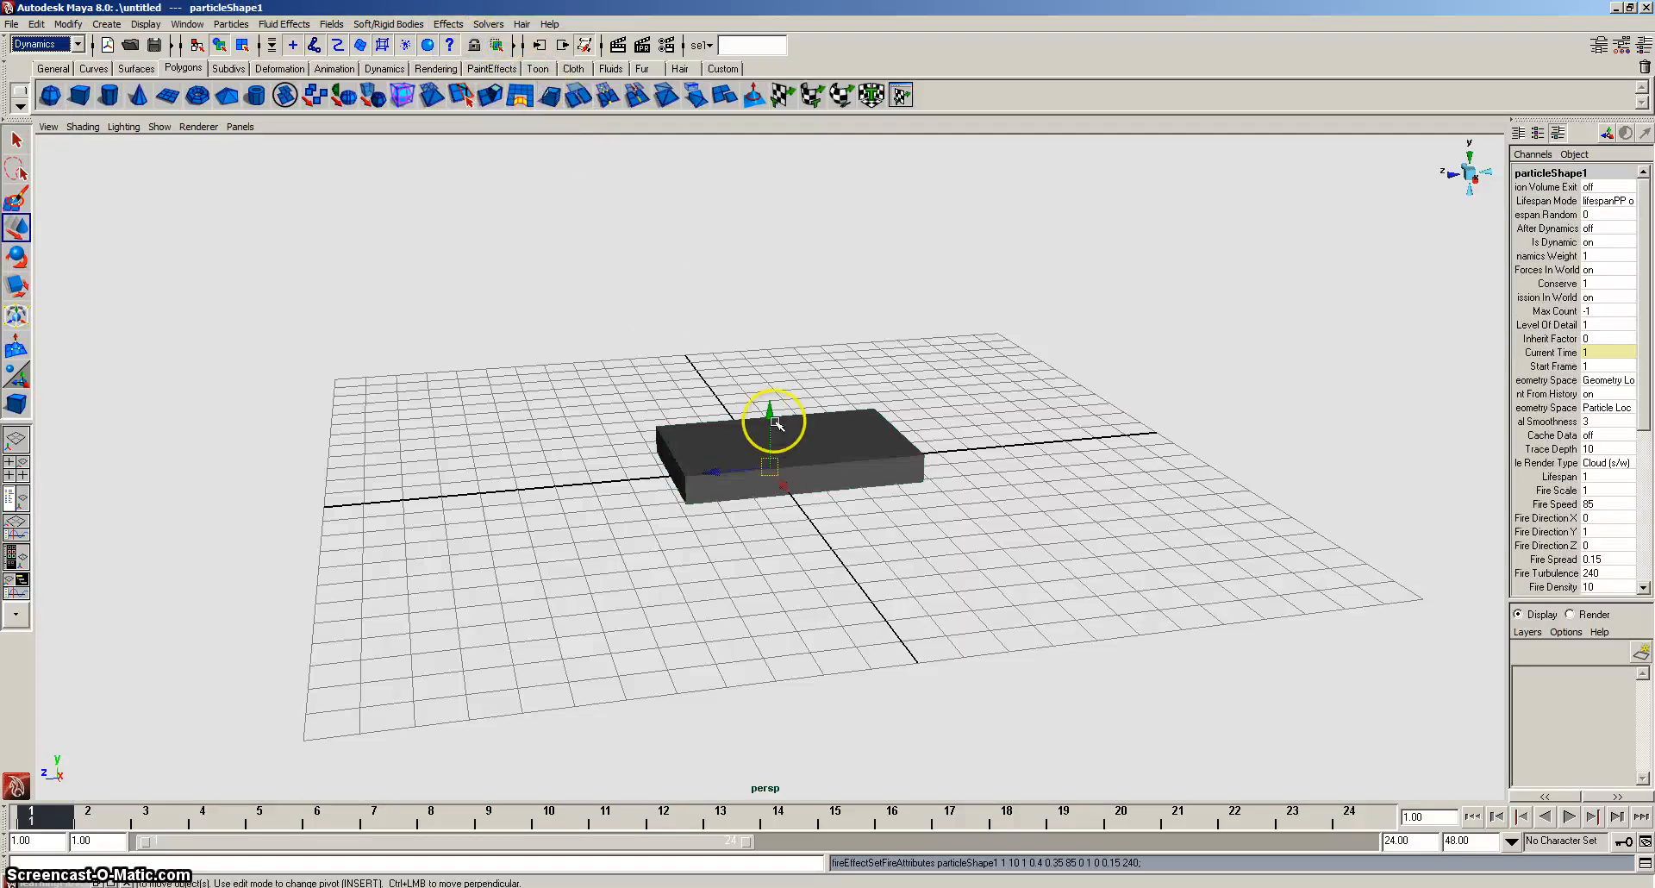
Set the end time of the playback range to 100 frames.
double_click(1383, 841)
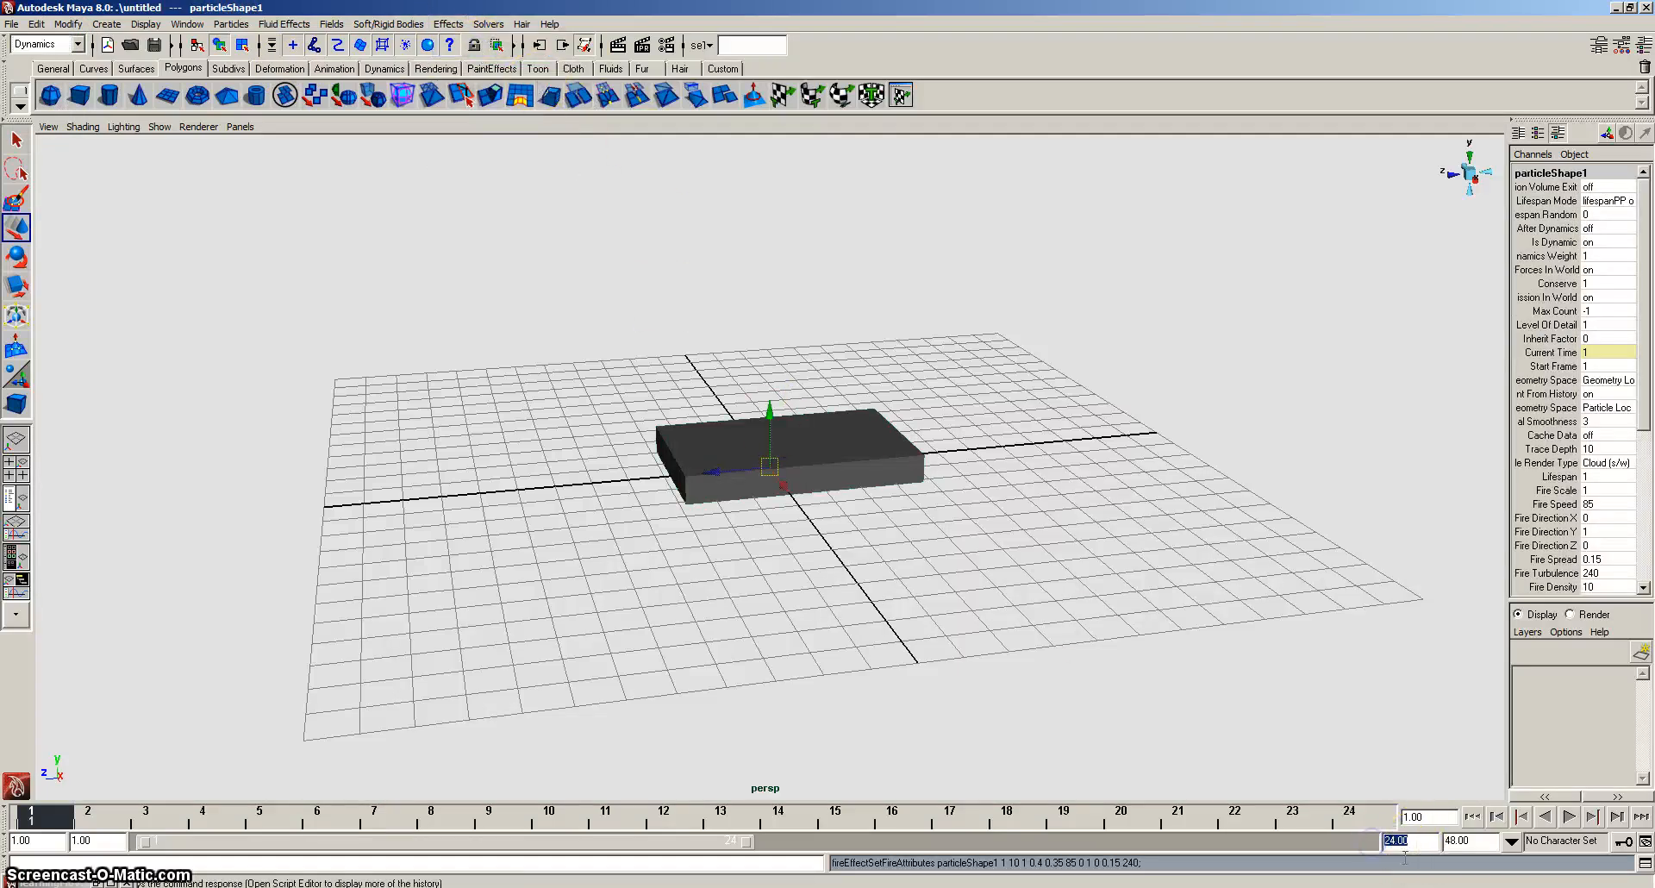
left_click(1412, 848)
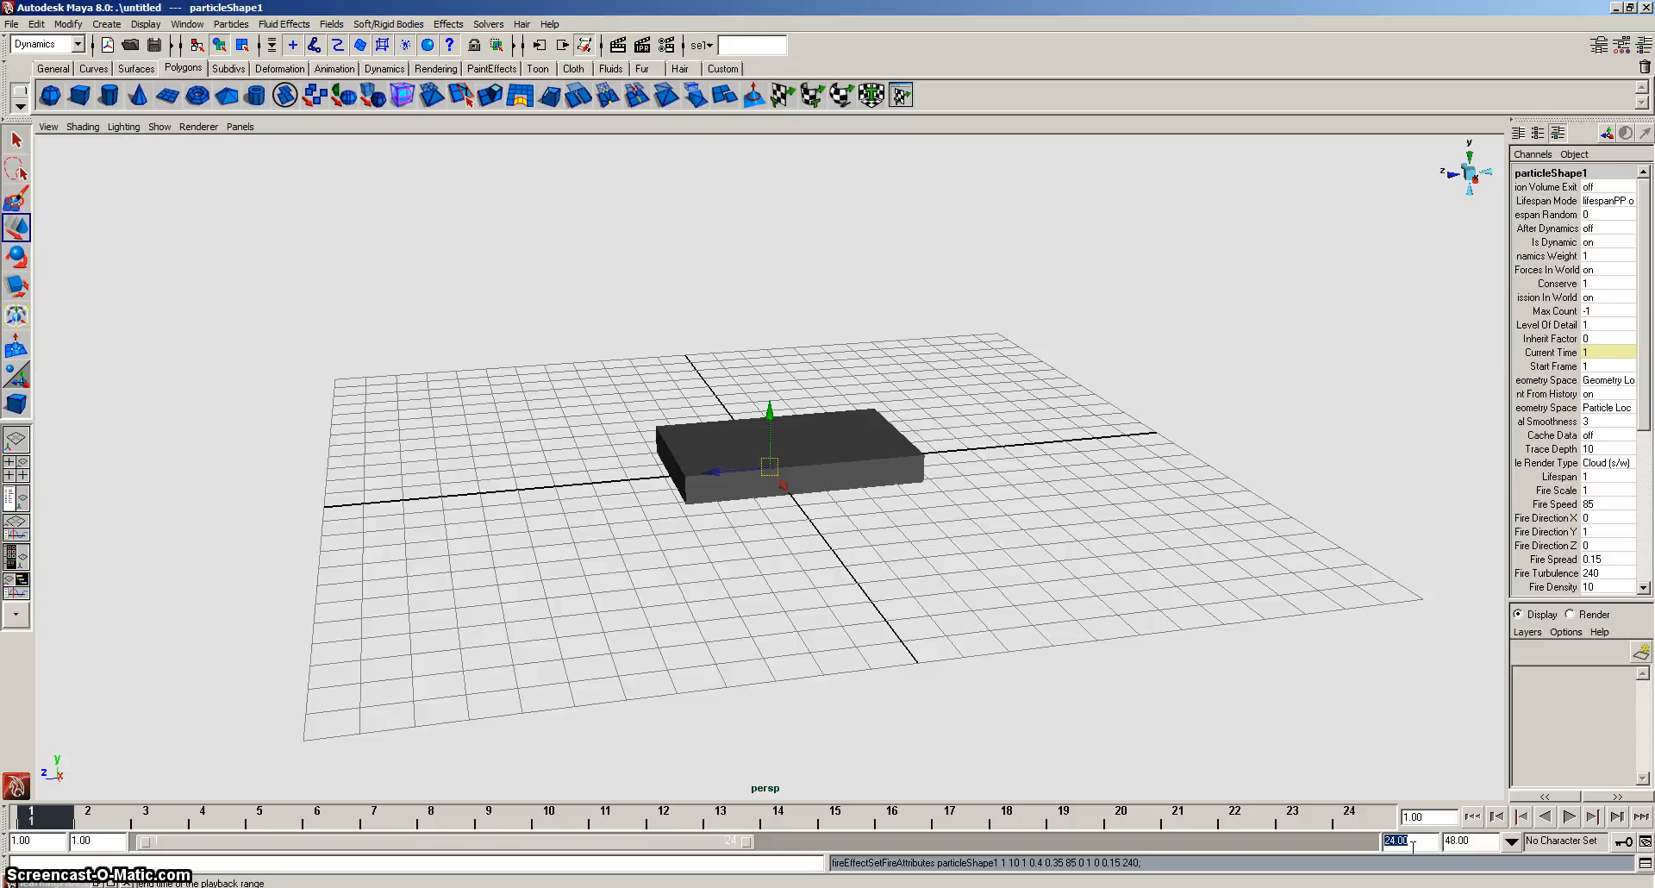
type("100")
key("Return")
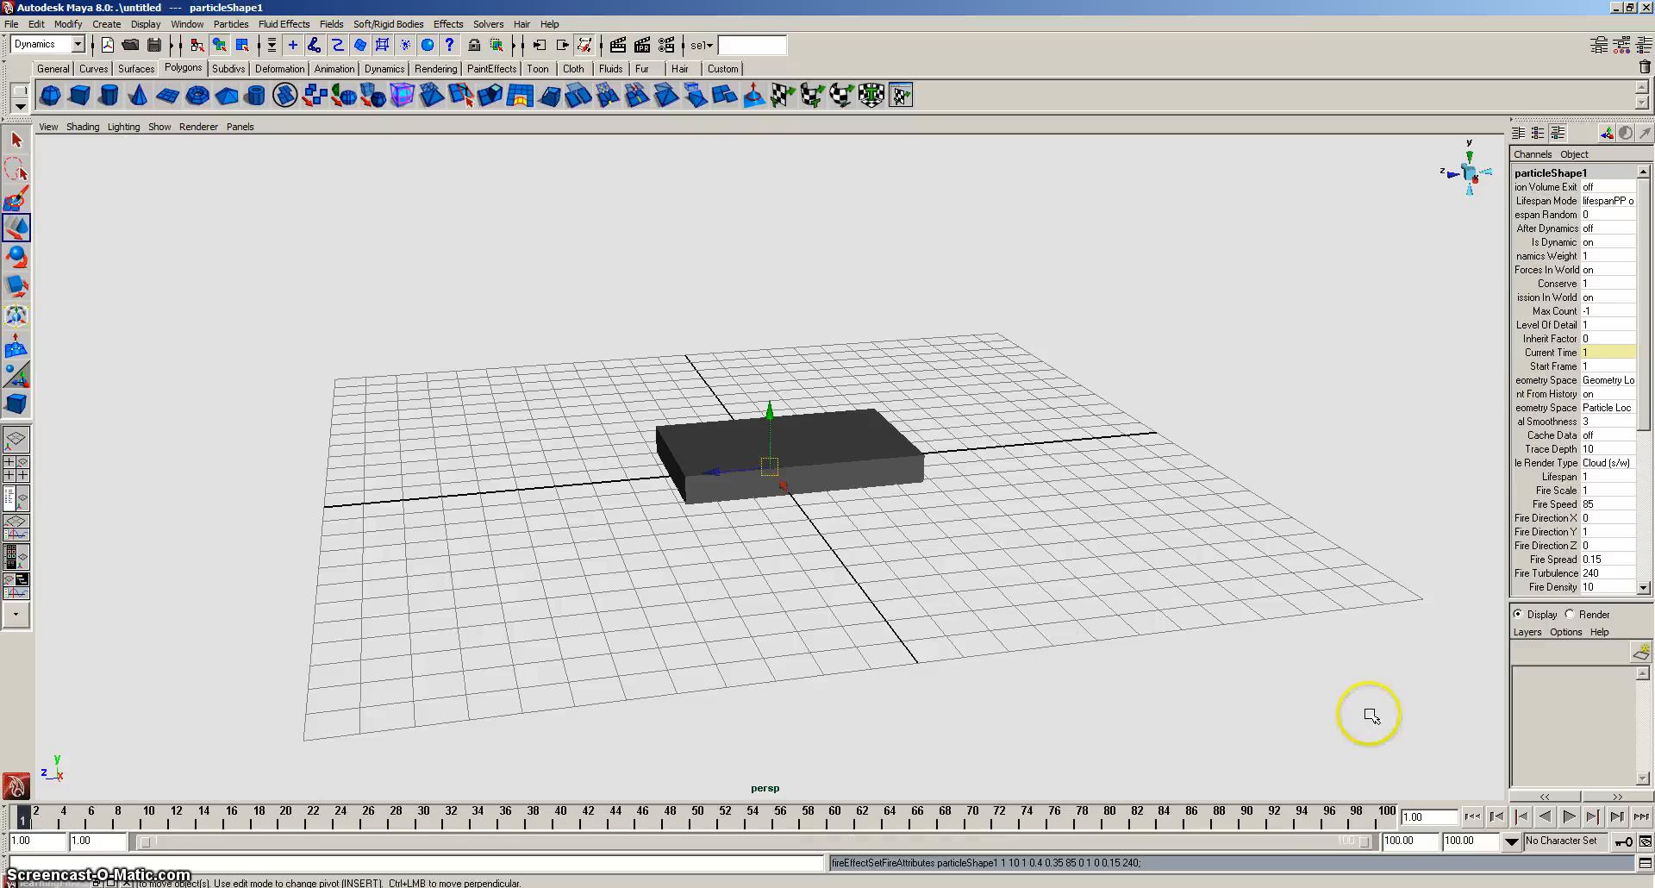
Play the fire simulation to examine the particles rising from the box, and stop it at about frame 39.
left_click(1570, 816)
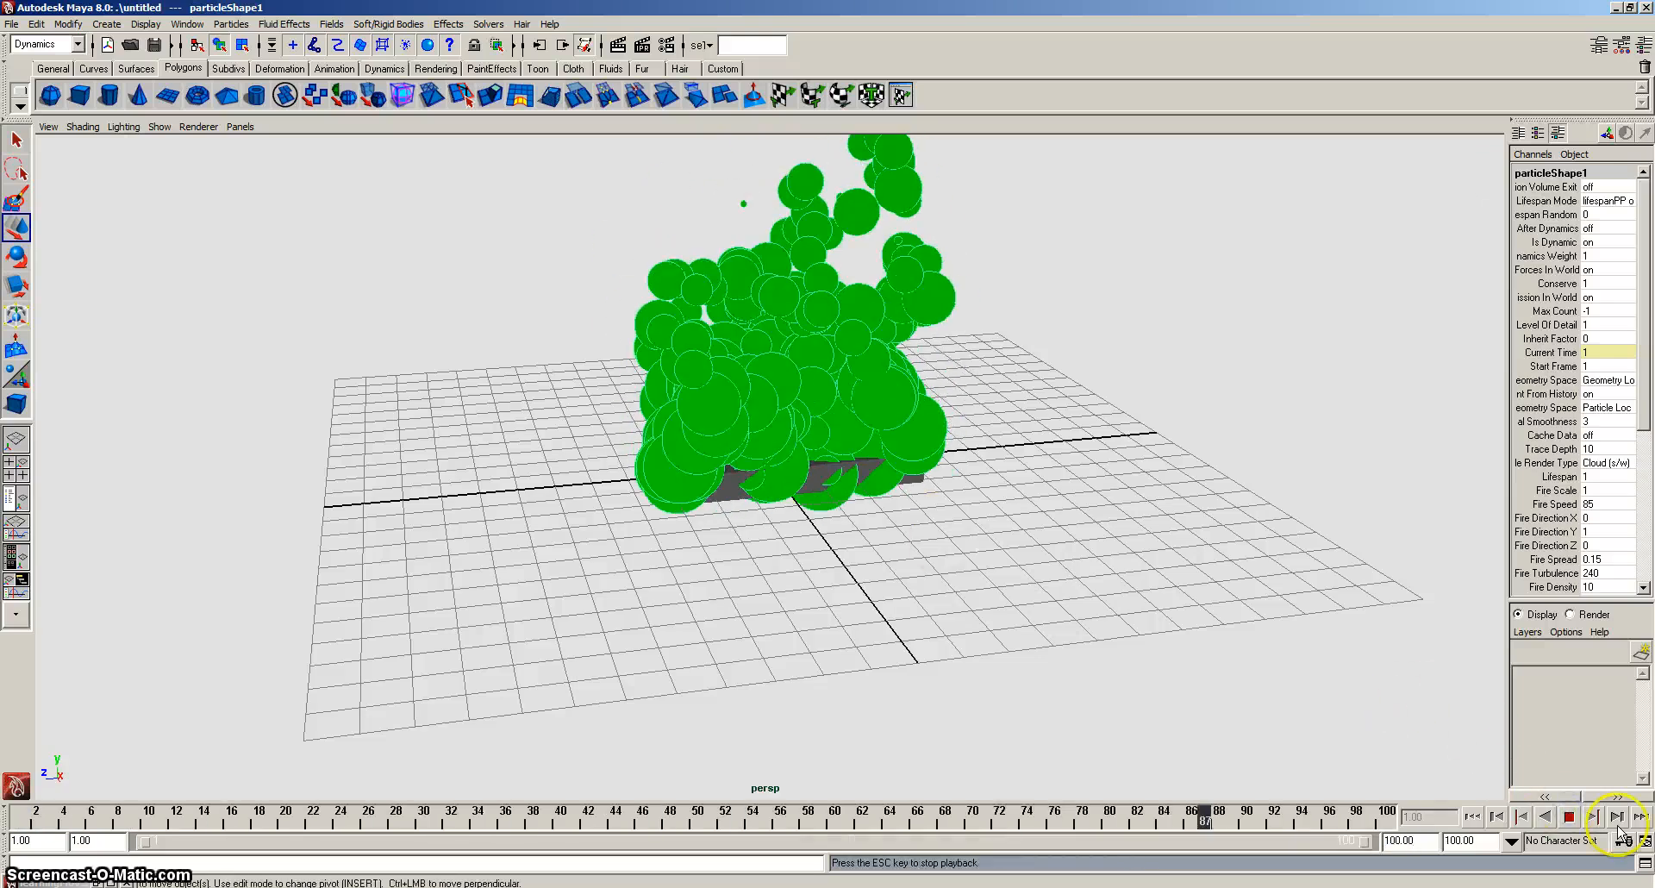
left_click_drag(1009, 517, 1009, 500, "alt")
middle_click_drag(1005, 495, 1020, 565, "alt")
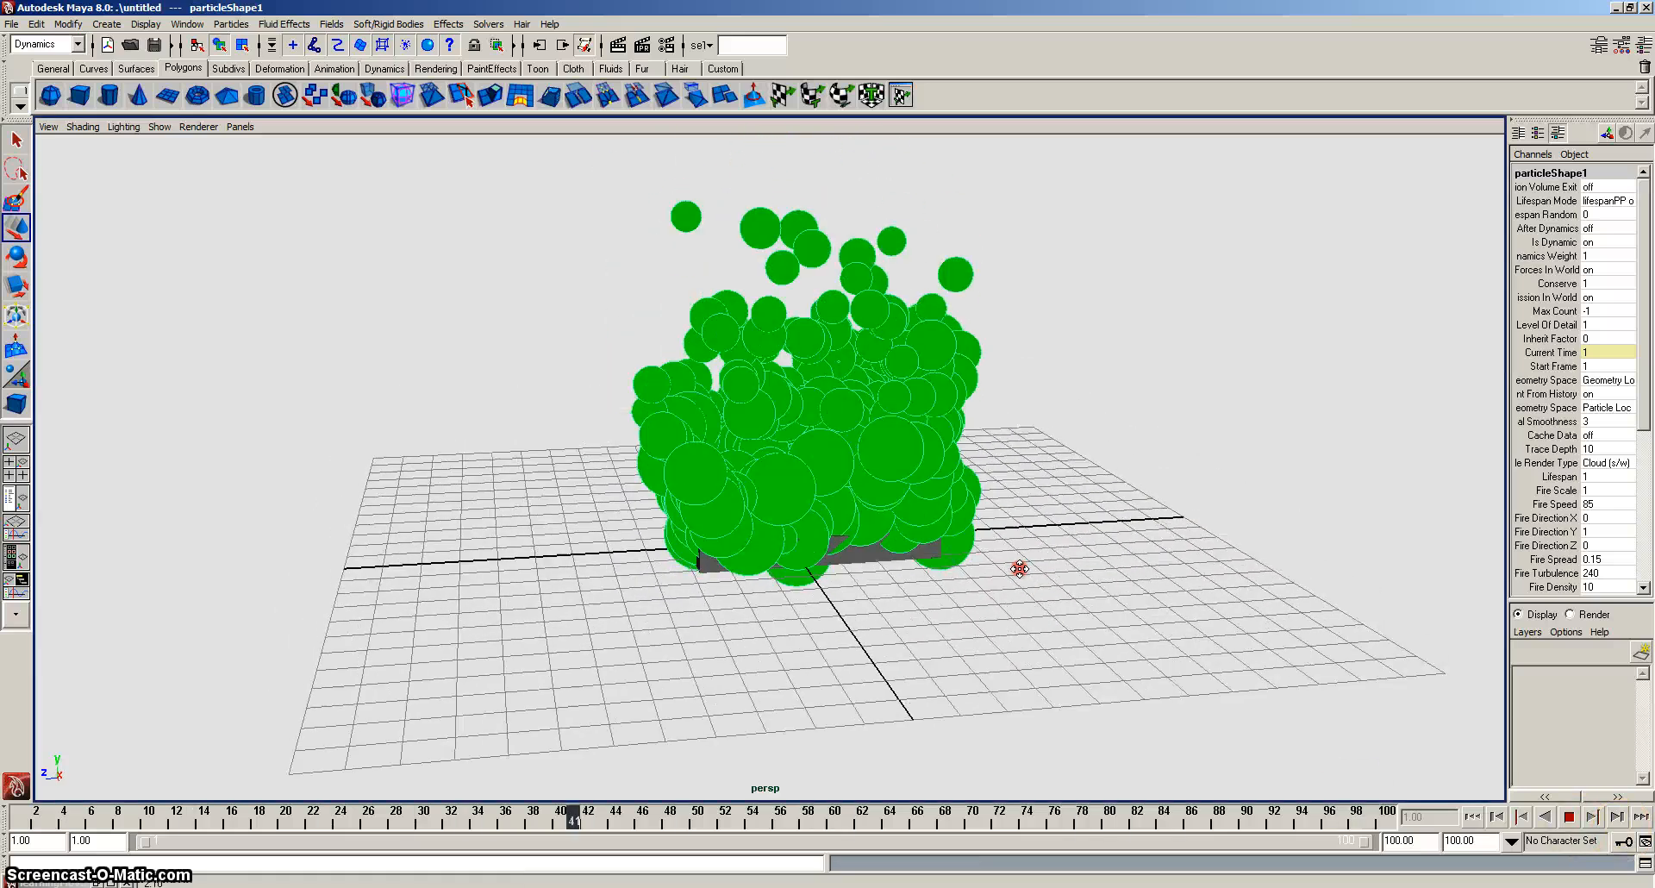
left_click(1570, 817)
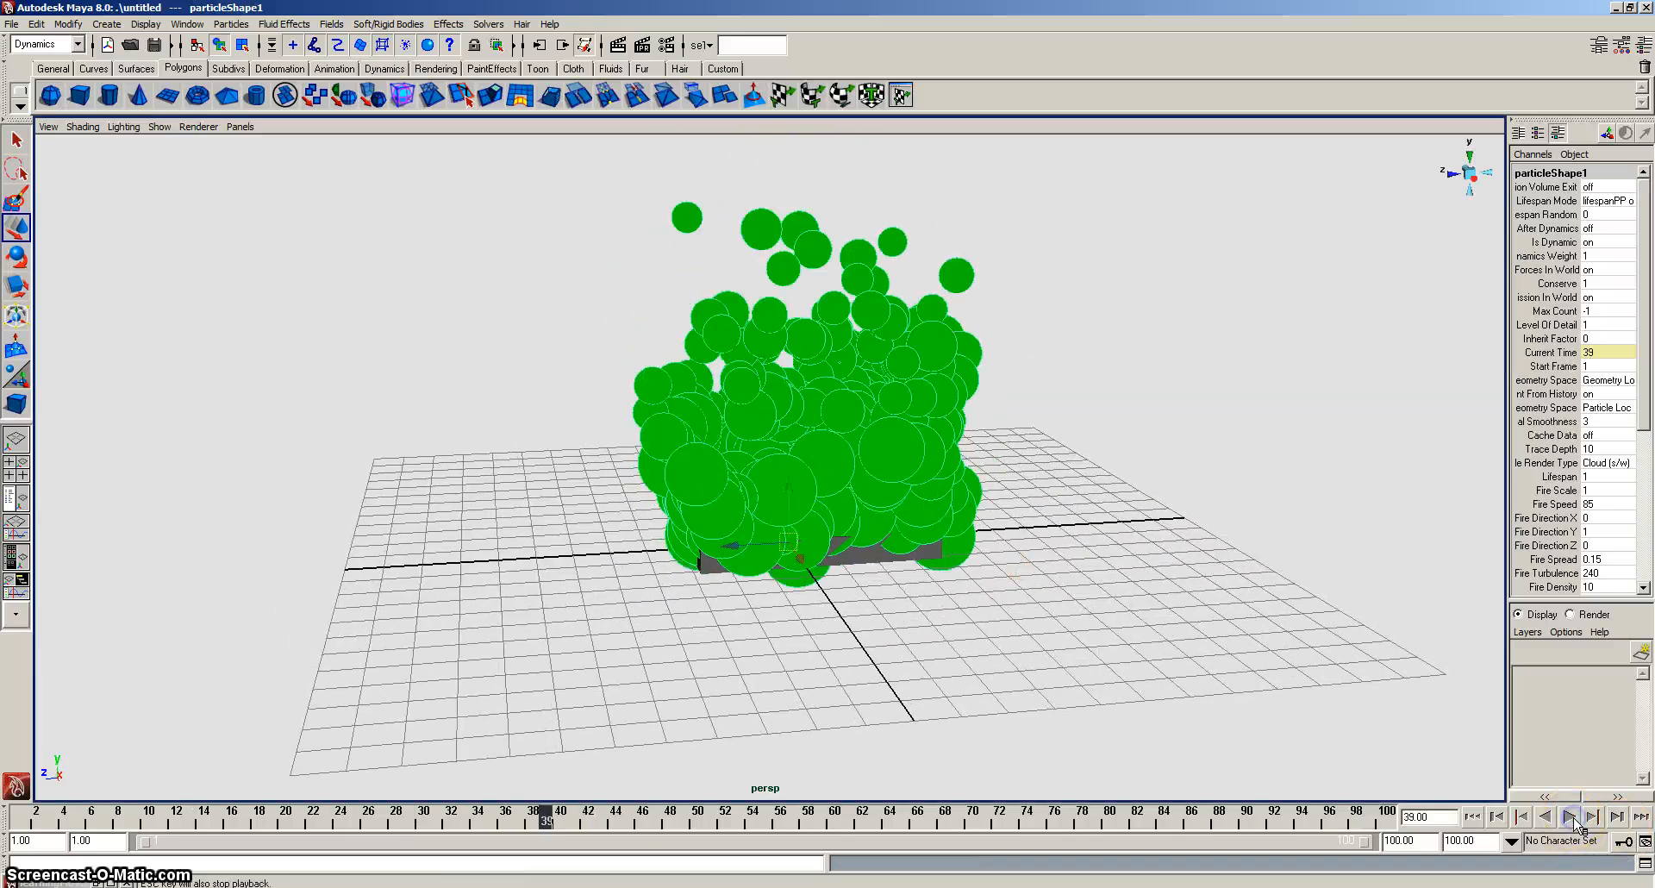
Set the timeline's Playback by value to 1.000 and save the preferences.
left_click(1646, 842)
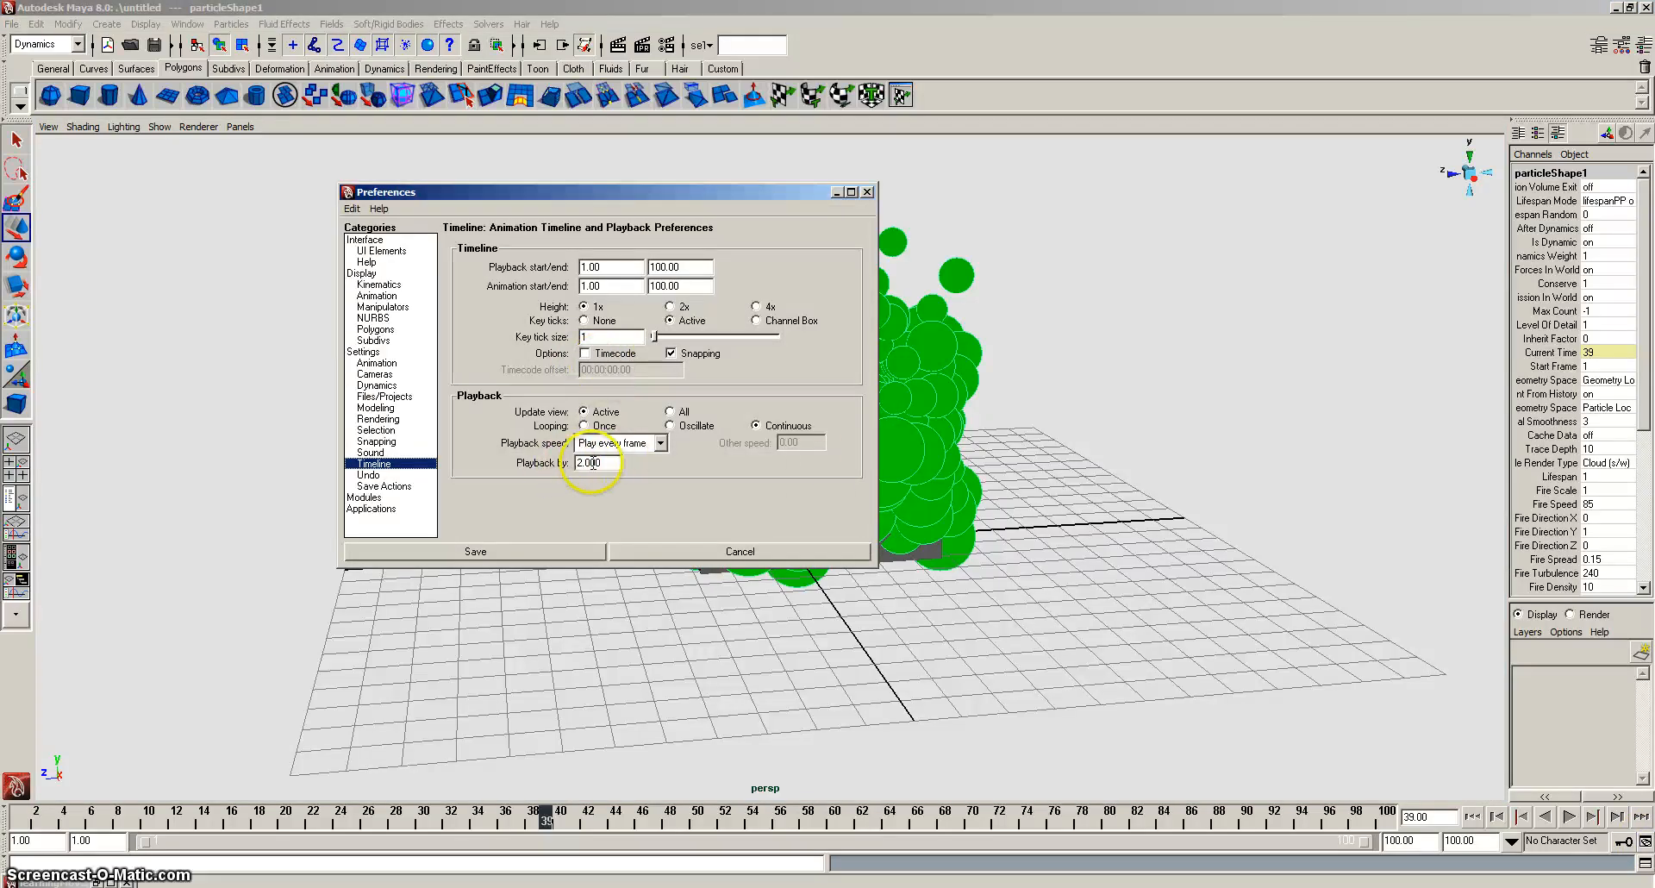
left_click_drag(568, 463, 501, 469)
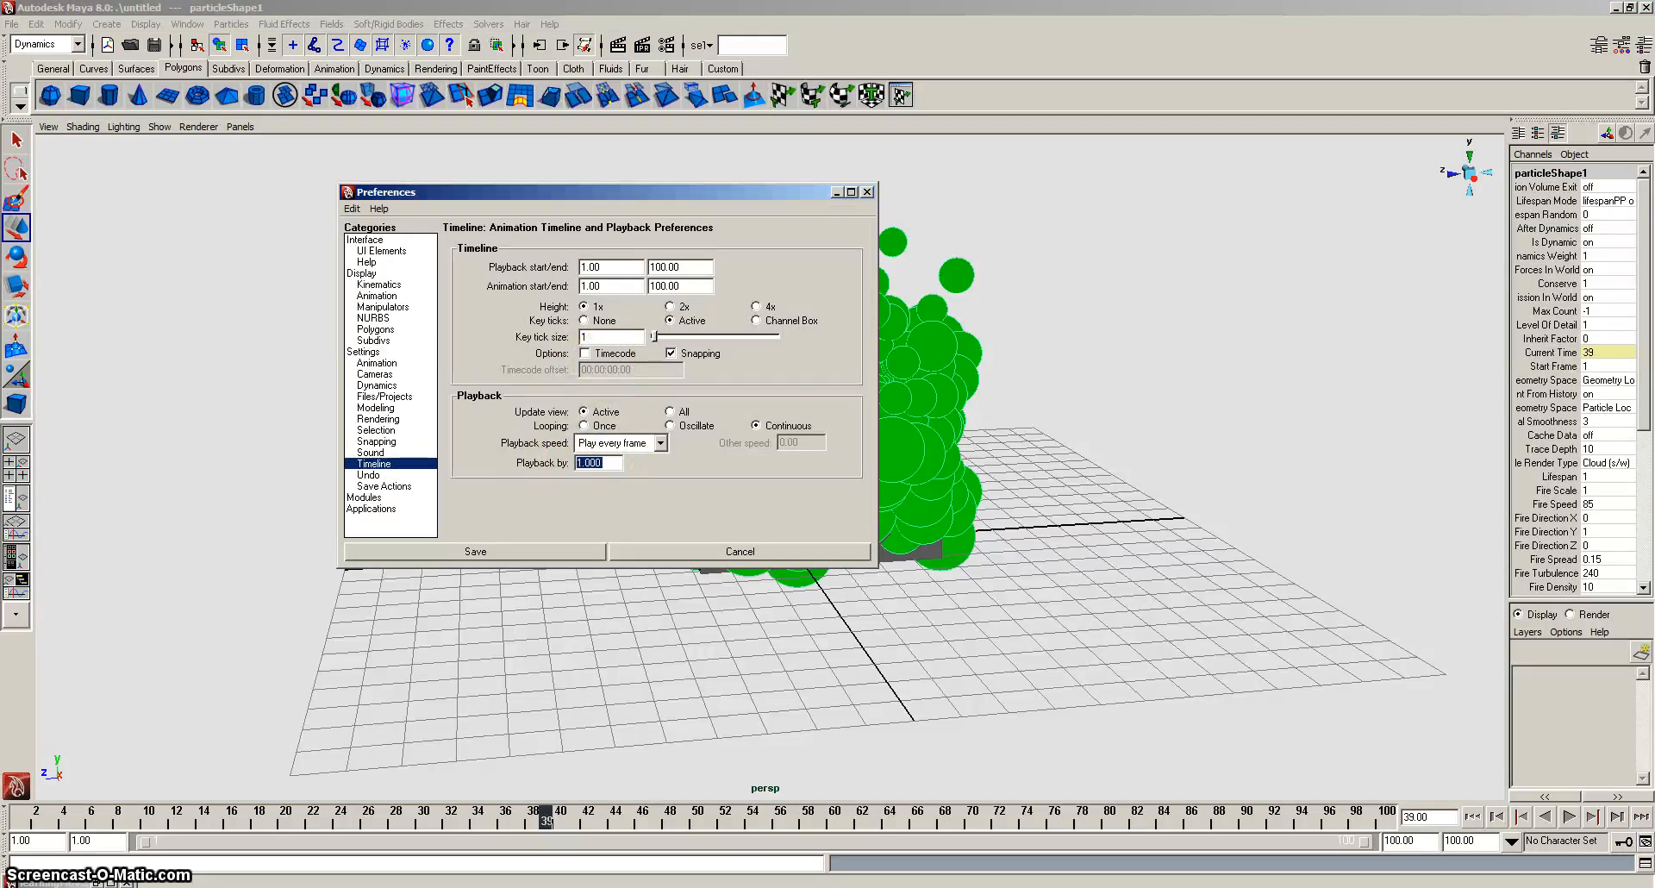
left_click(488, 556)
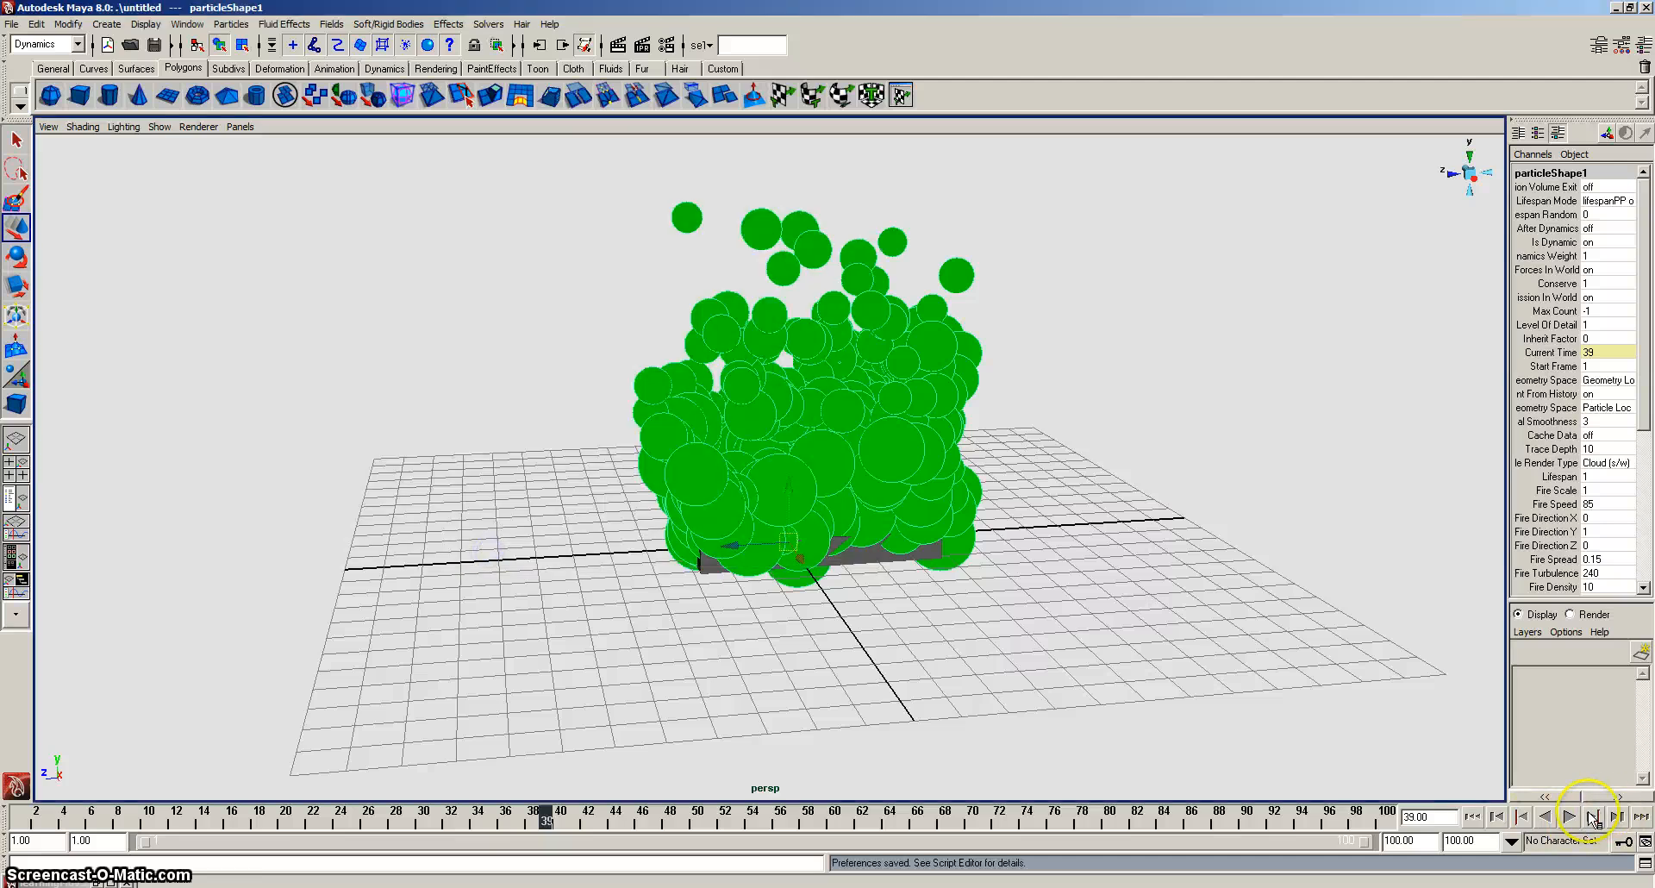
Play the fire simulation with the new setting and recheck the timeline playback preferences without changing them.
left_click(1569, 817)
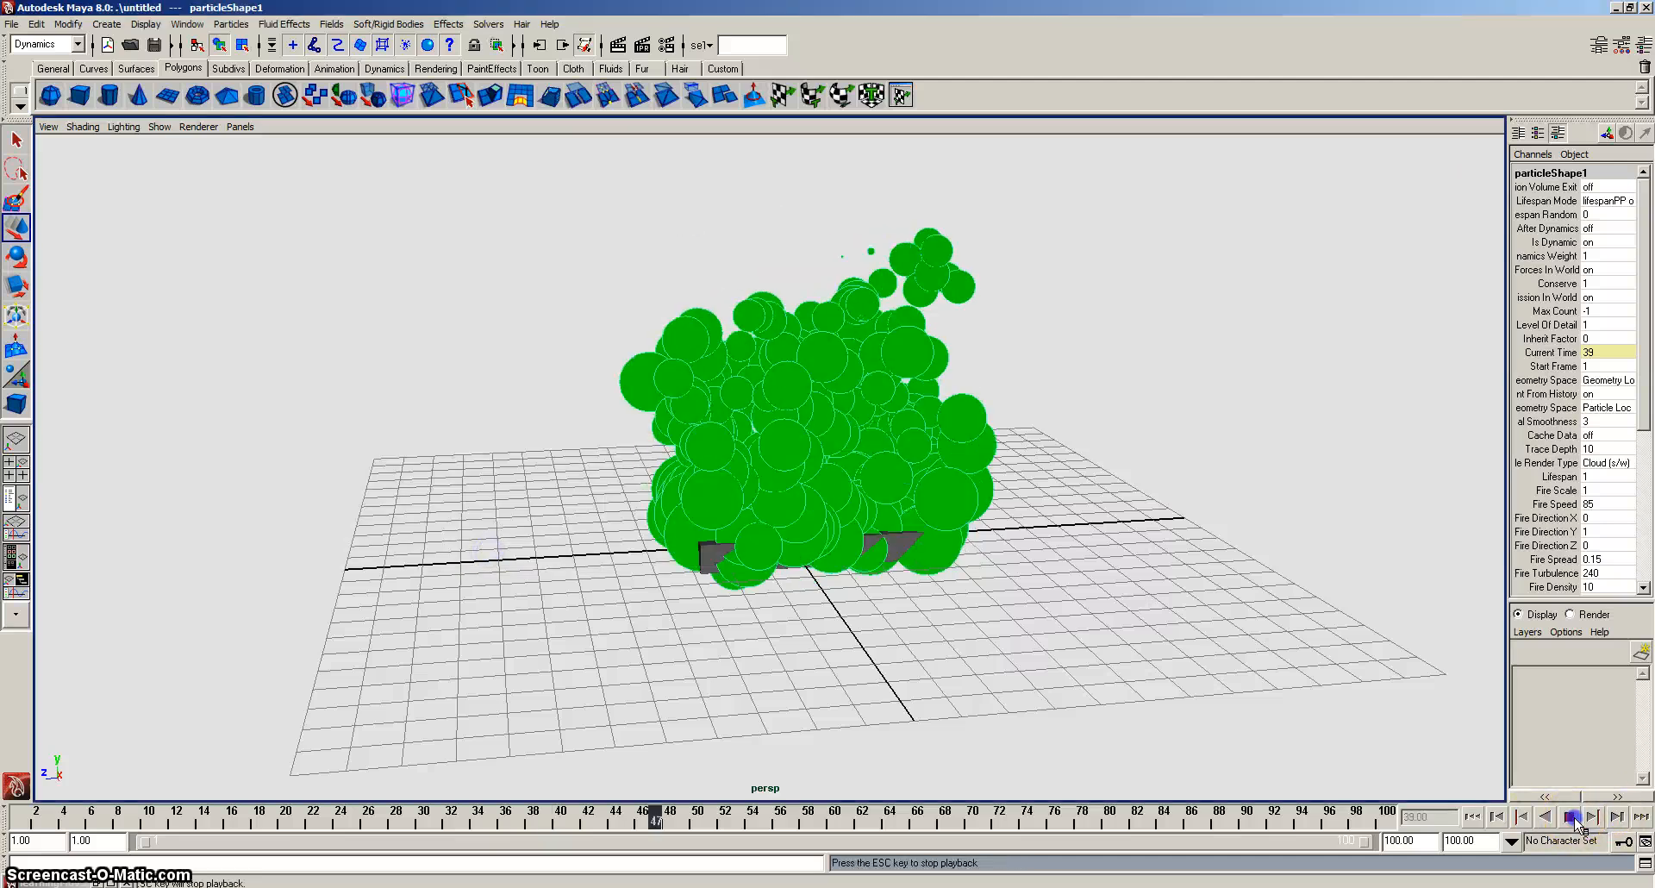
left_click(1645, 842)
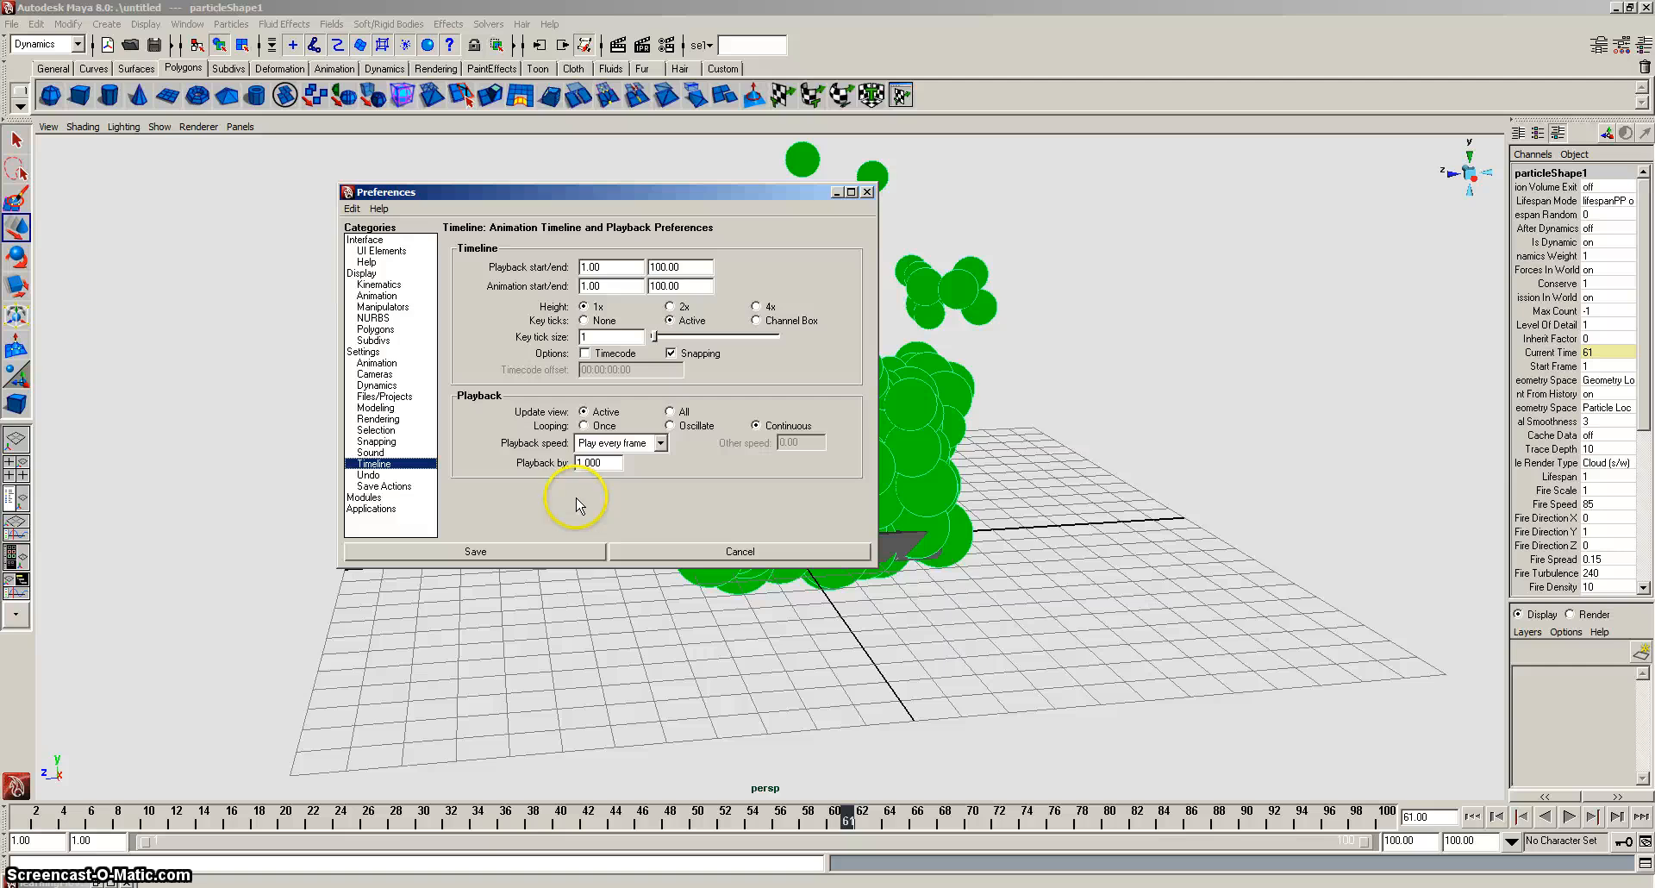
left_click(687, 552)
Render the current frame to preview the fire, close the render, and replay the simulation to about frame 57.
left_click(620, 47)
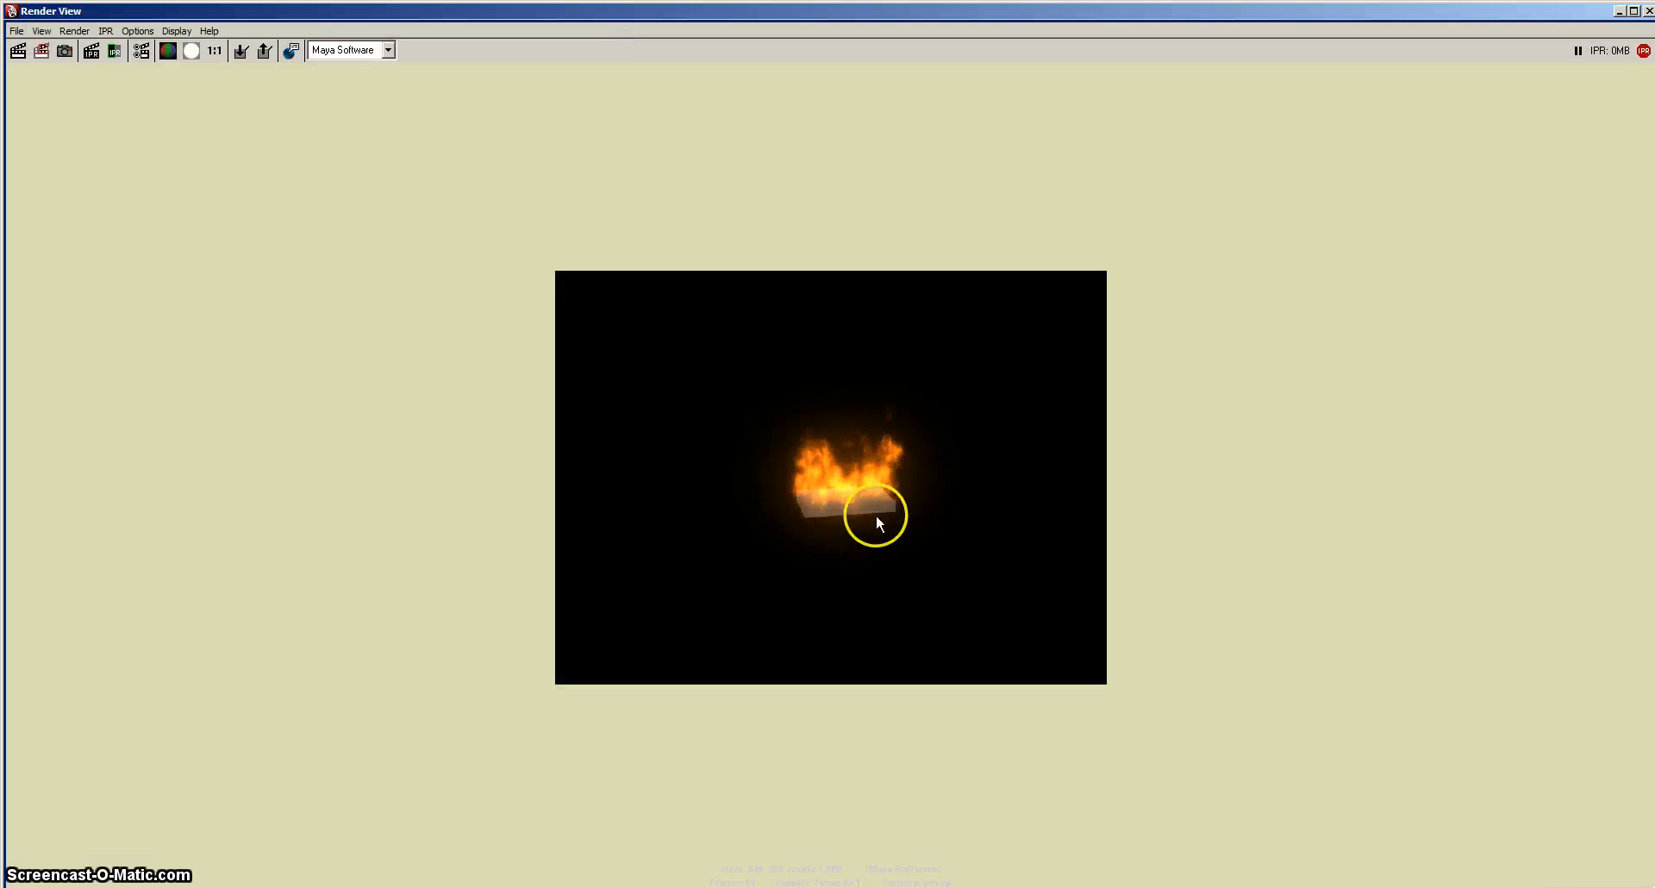
left_click(1647, 11)
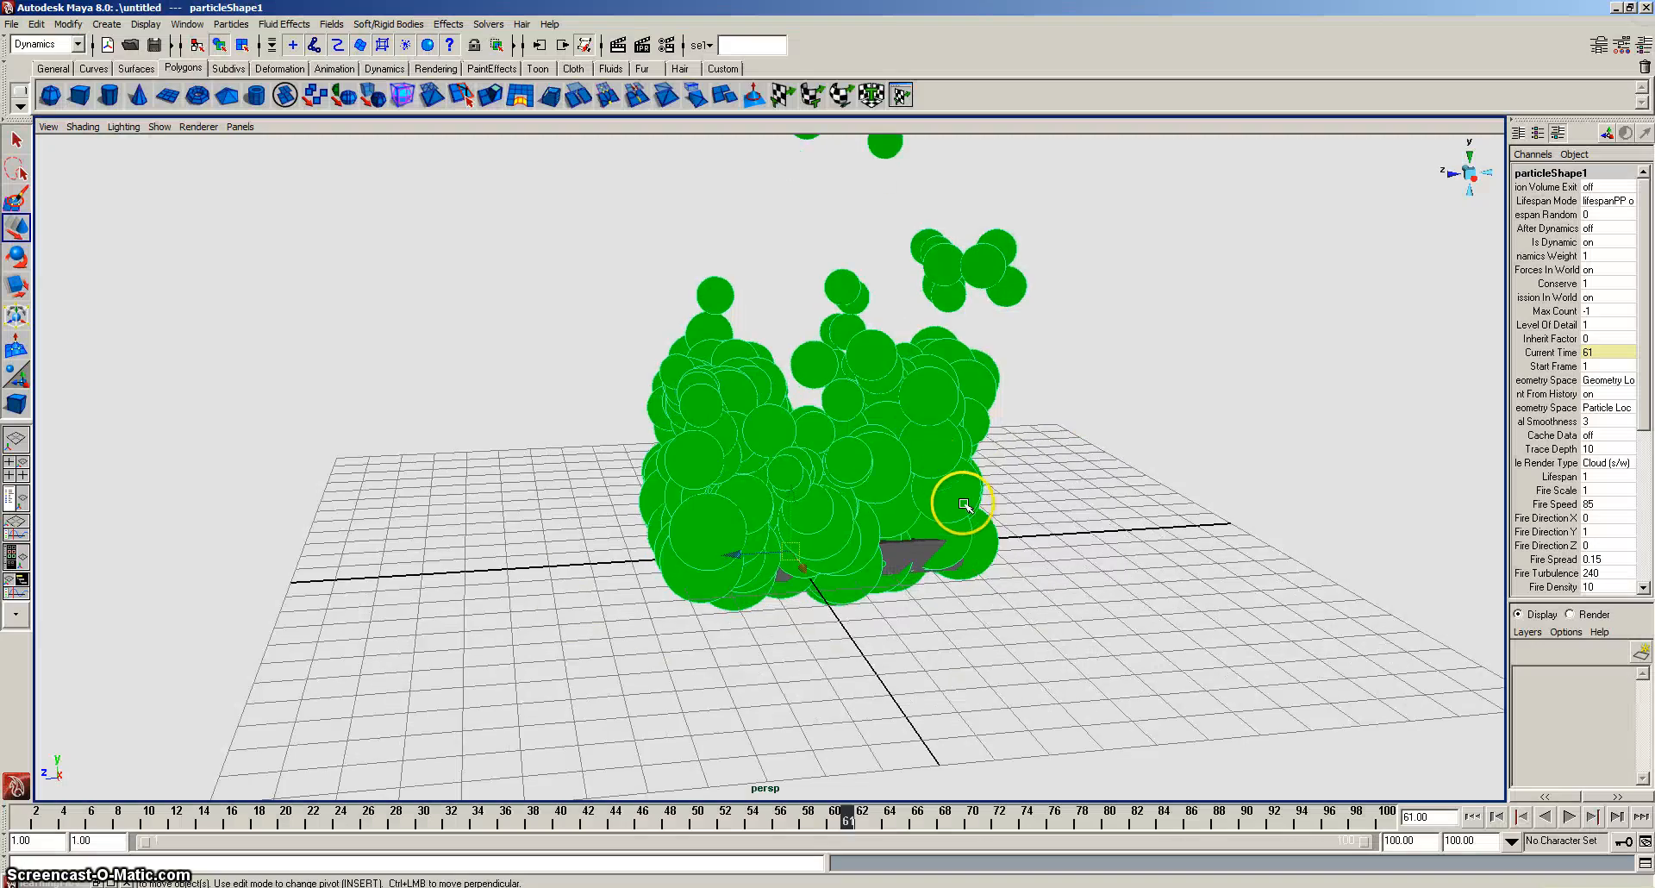
scroll(944, 575, "down", 2)
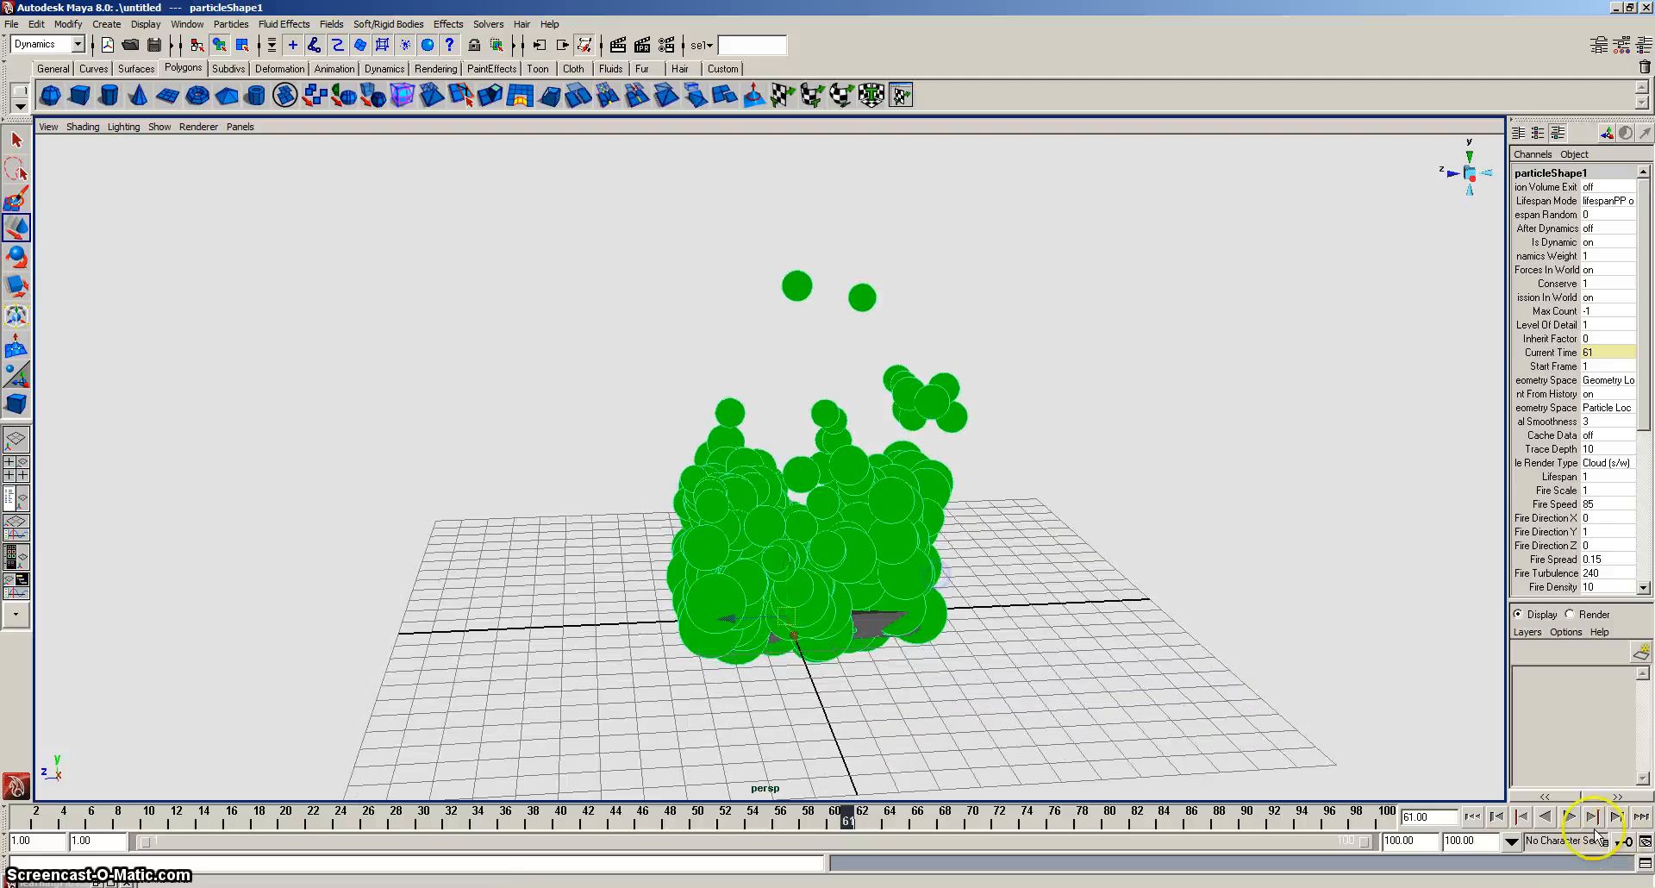
left_click(1566, 817)
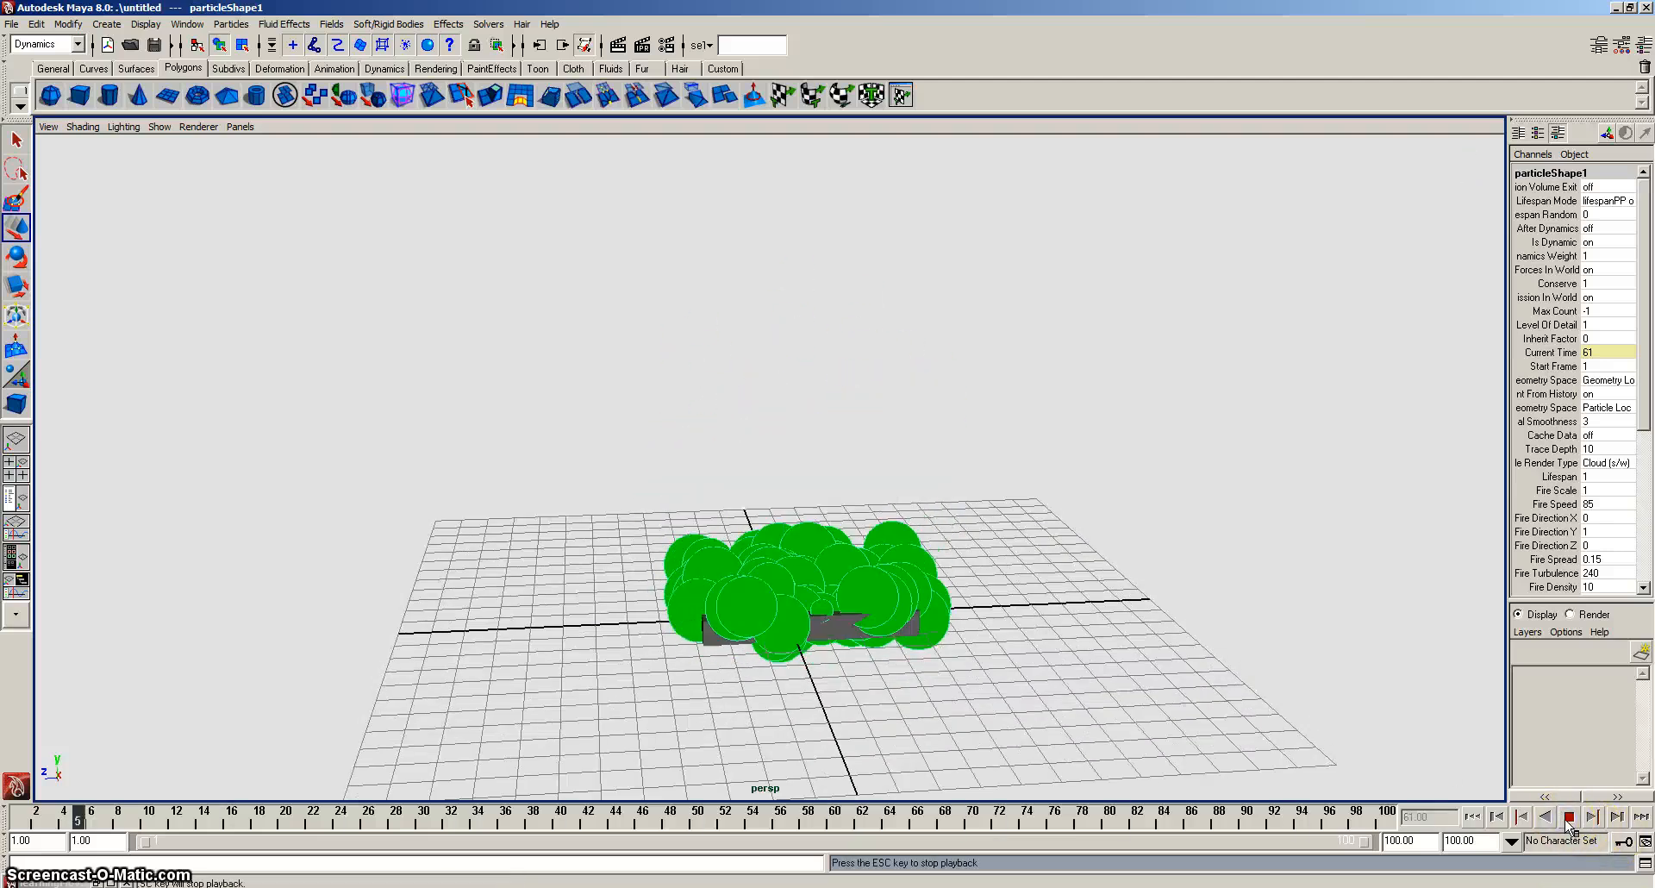
left_click(1569, 817)
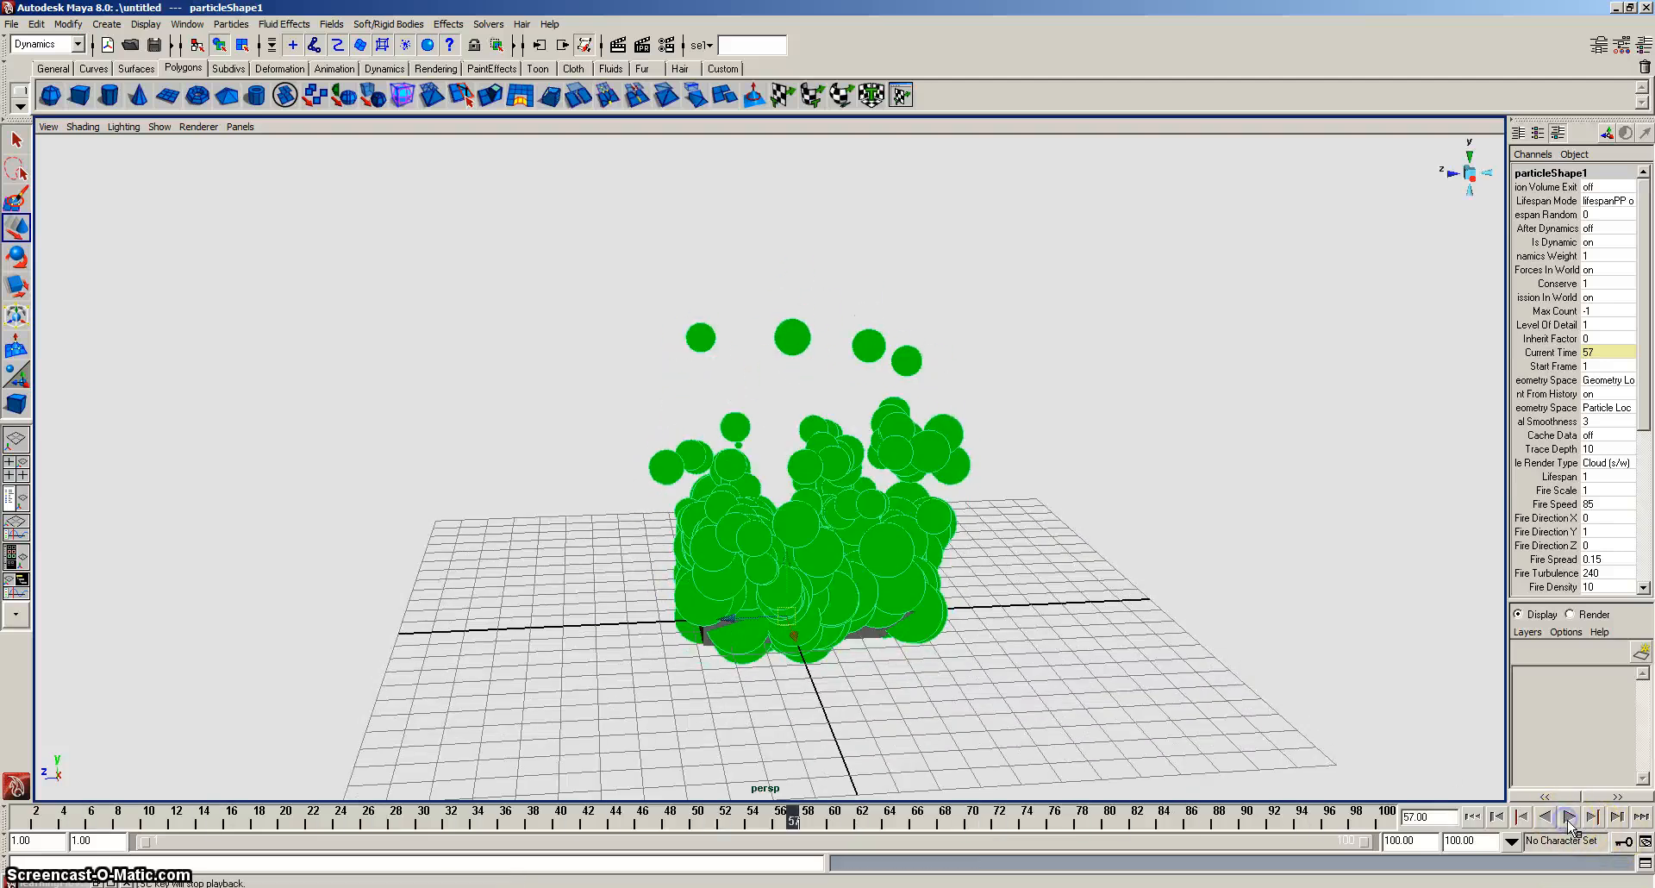
Draw a very large polygon sphere beside the grid, centred at about X -15.495 and Z 19.403.
left_click(750, 257)
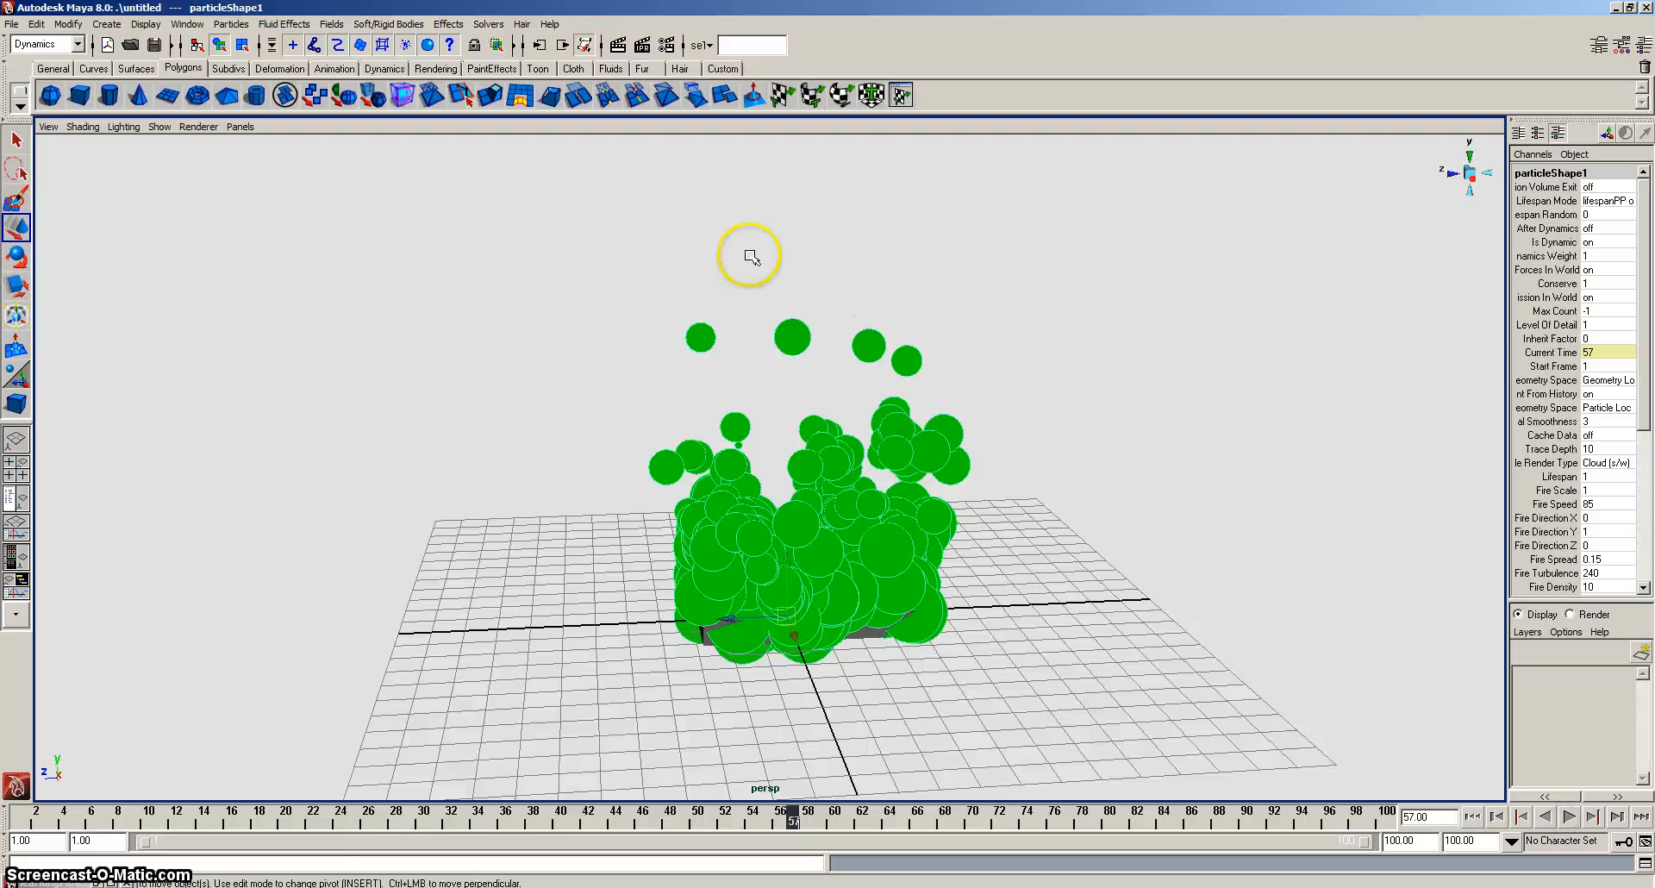
left_click(56, 96)
scroll(961, 480, "down", 5)
left_click_drag(739, 581, 702, 603, "alt")
scroll(724, 622, "down", 2)
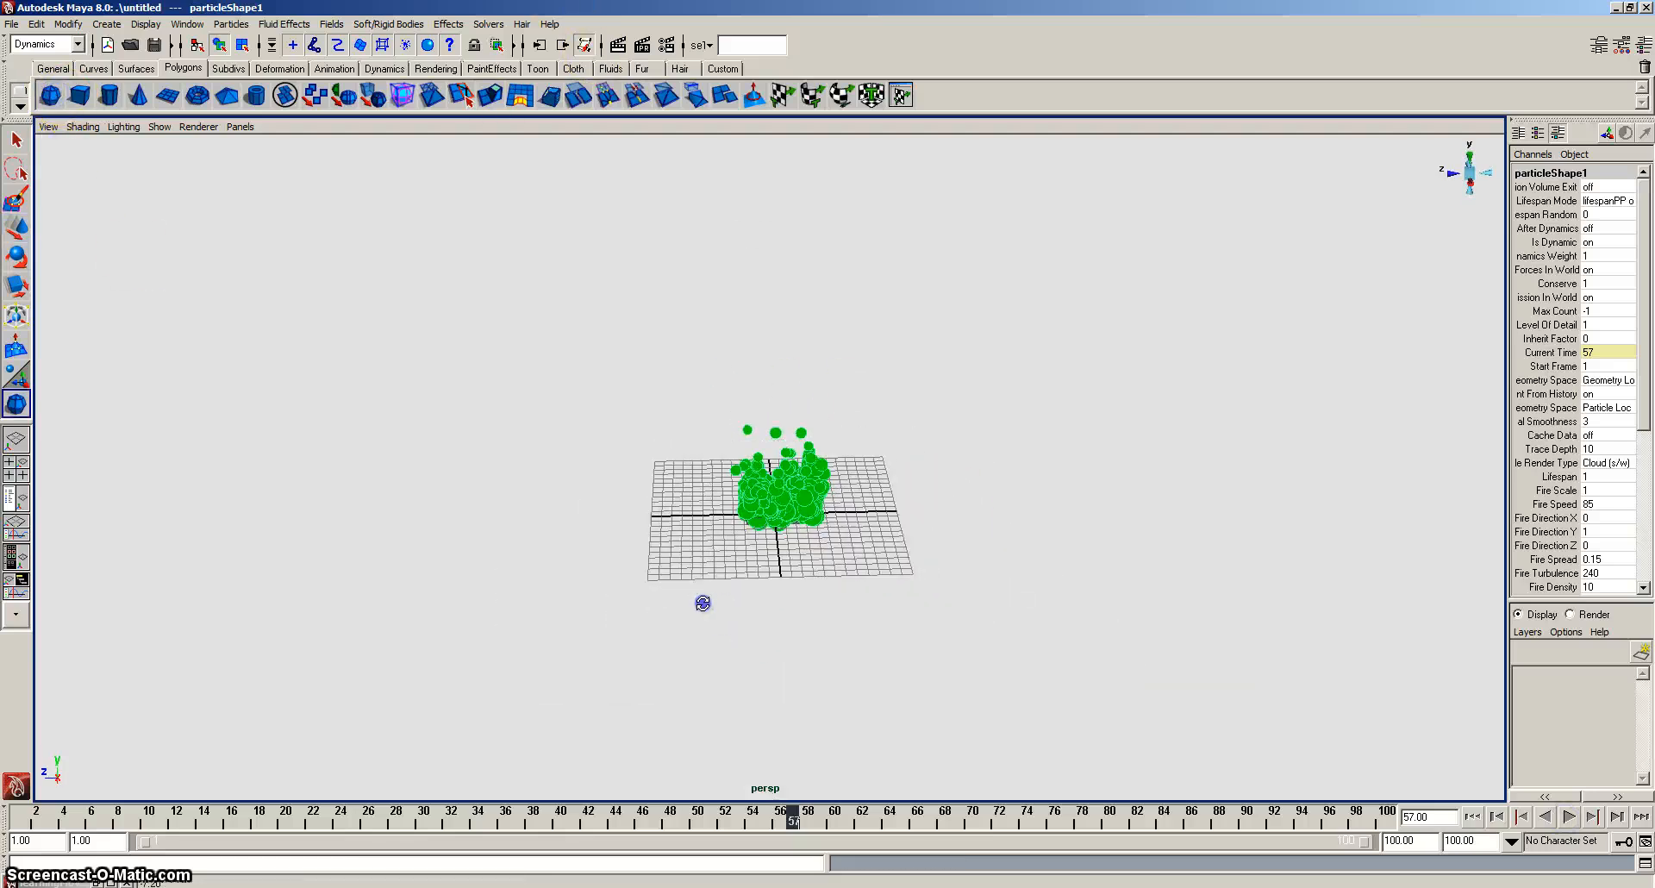
left_click_drag(583, 448, 82, 325)
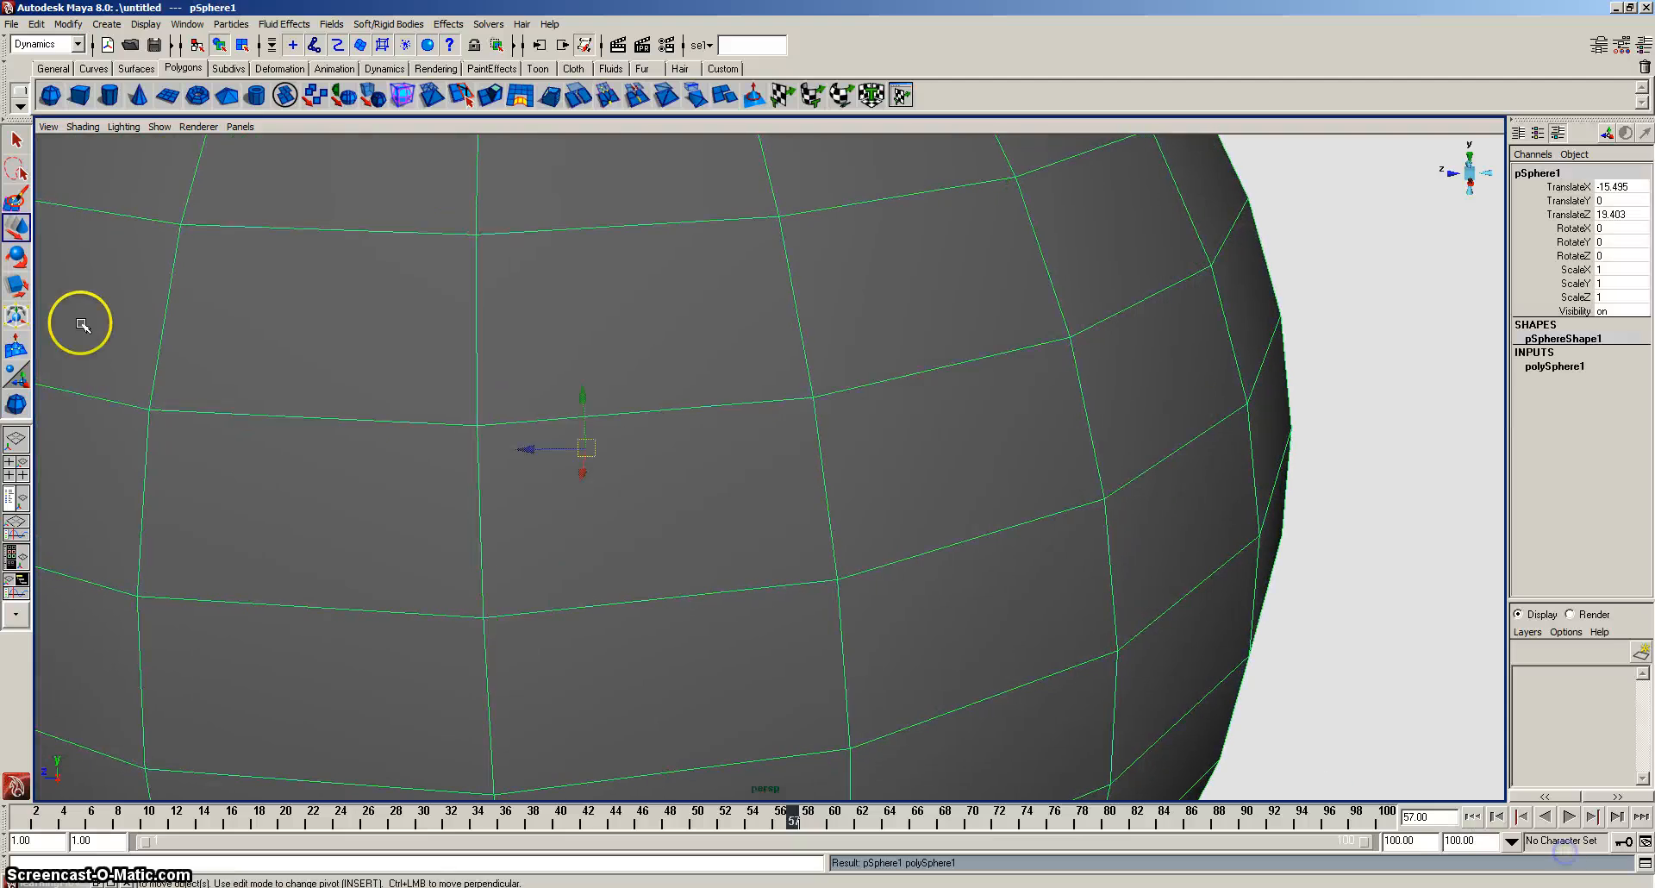
Move the large sphere along Z to about 2.798 so it encloses the fire, and render the frame to check the background.
left_click_drag(535, 447, 911, 450)
scroll(911, 450, "up", 4)
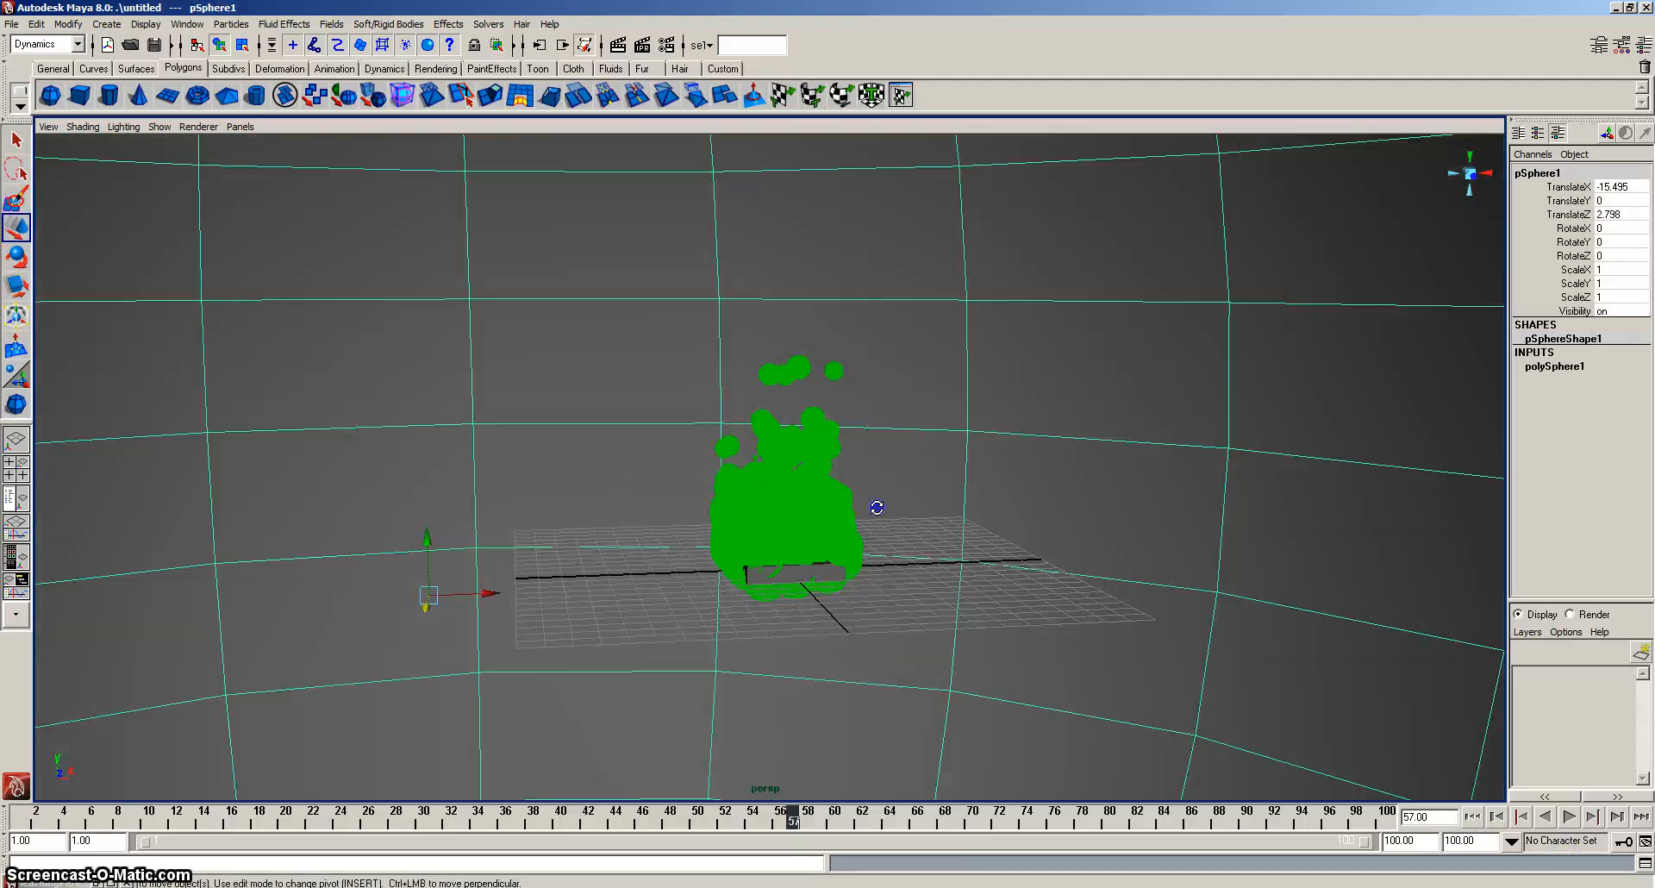
scroll(875, 521, "up", 2)
left_click_drag(875, 509, 724, 73, "alt")
left_click(618, 45)
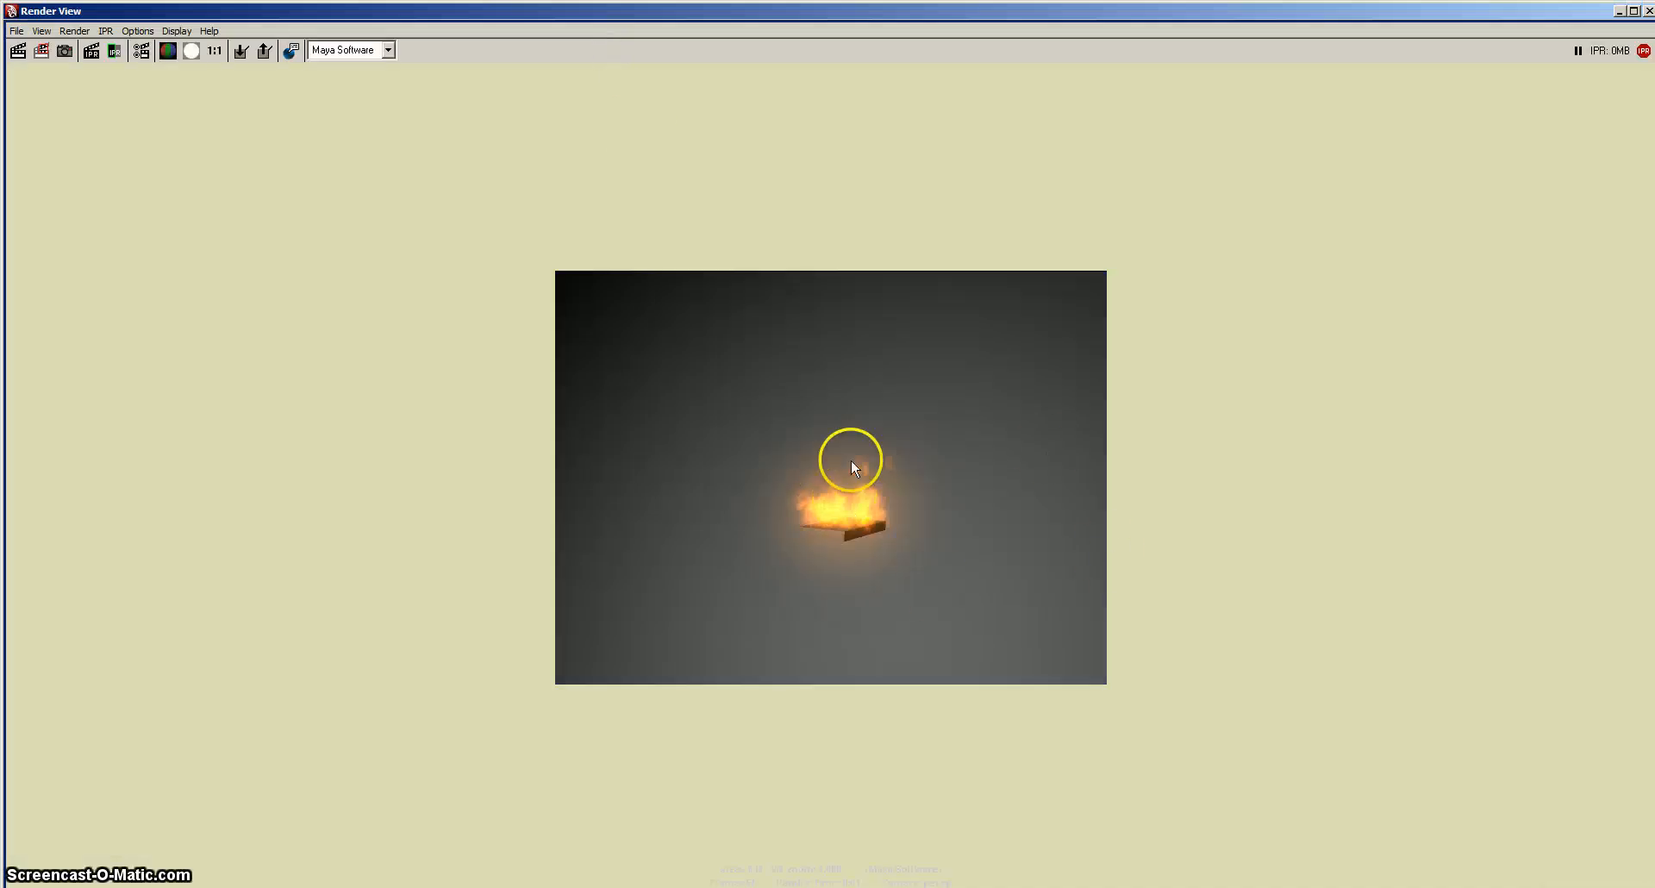
left_click(1646, 11)
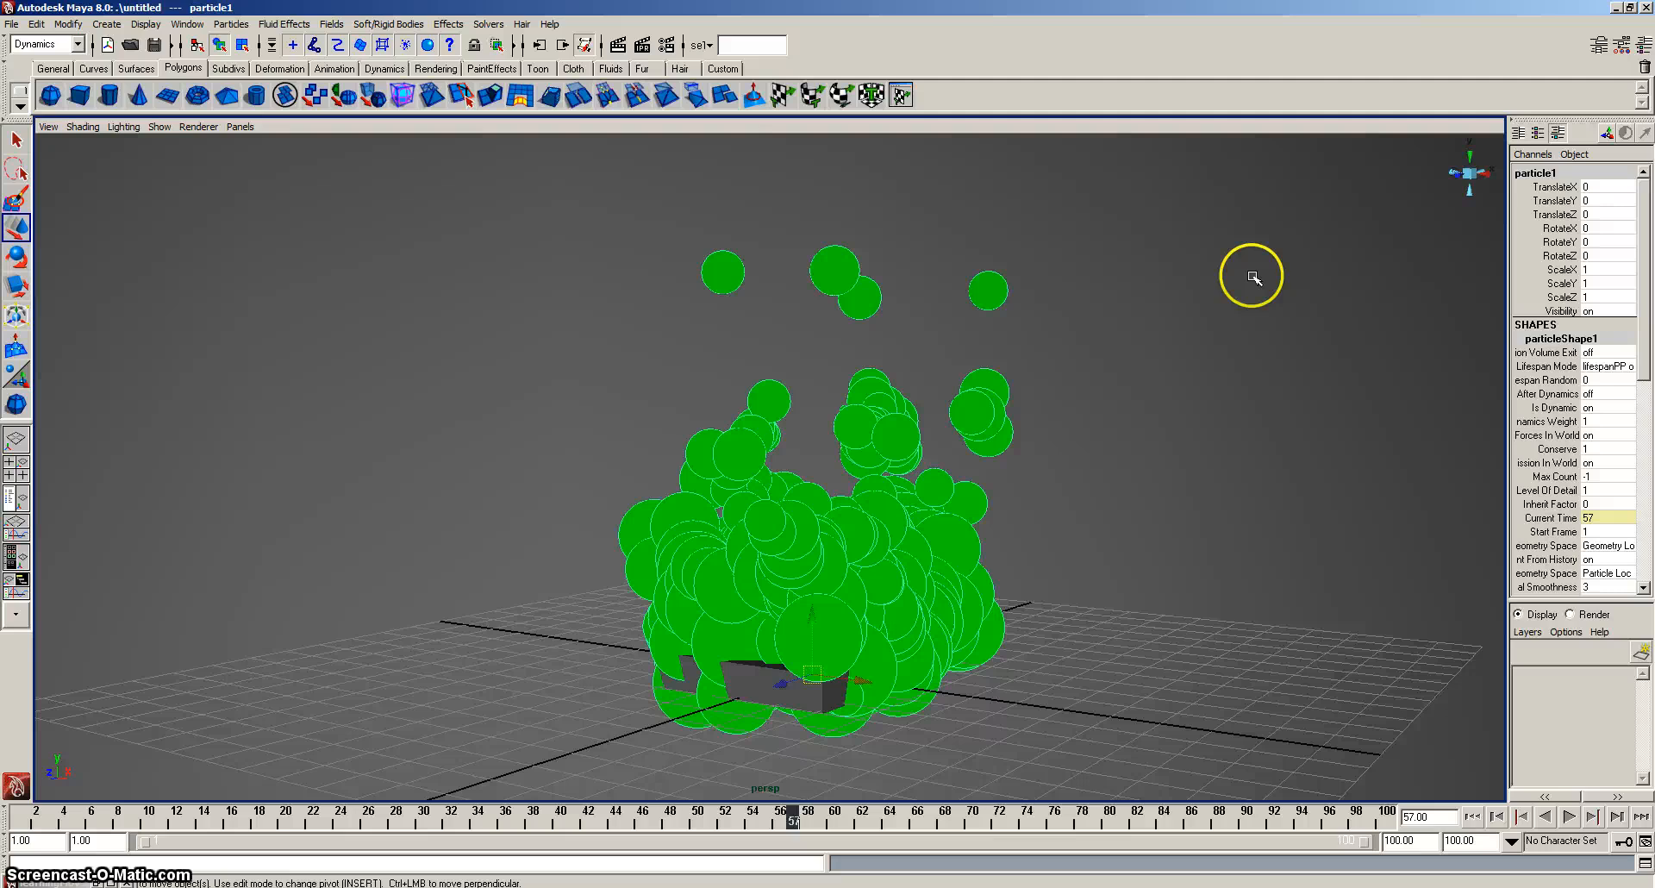
Open the fire particles' attributes and bring up the Per Particle (Array) Attributes of particleShape1.
key("ctrl+a")
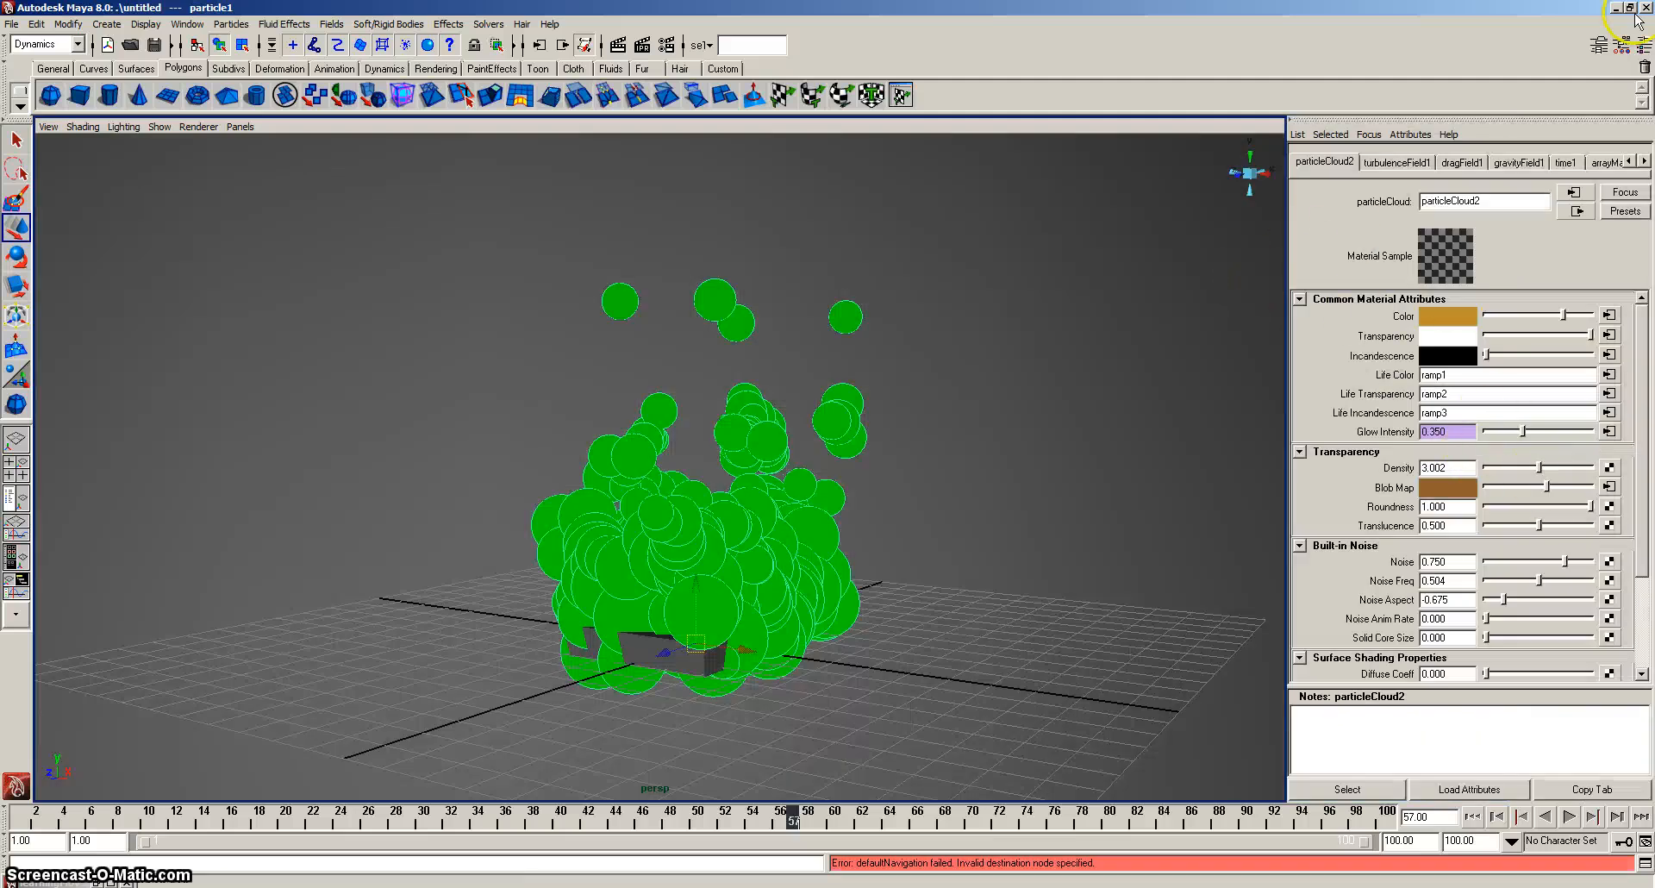
left_click(1601, 45)
left_click(1601, 45)
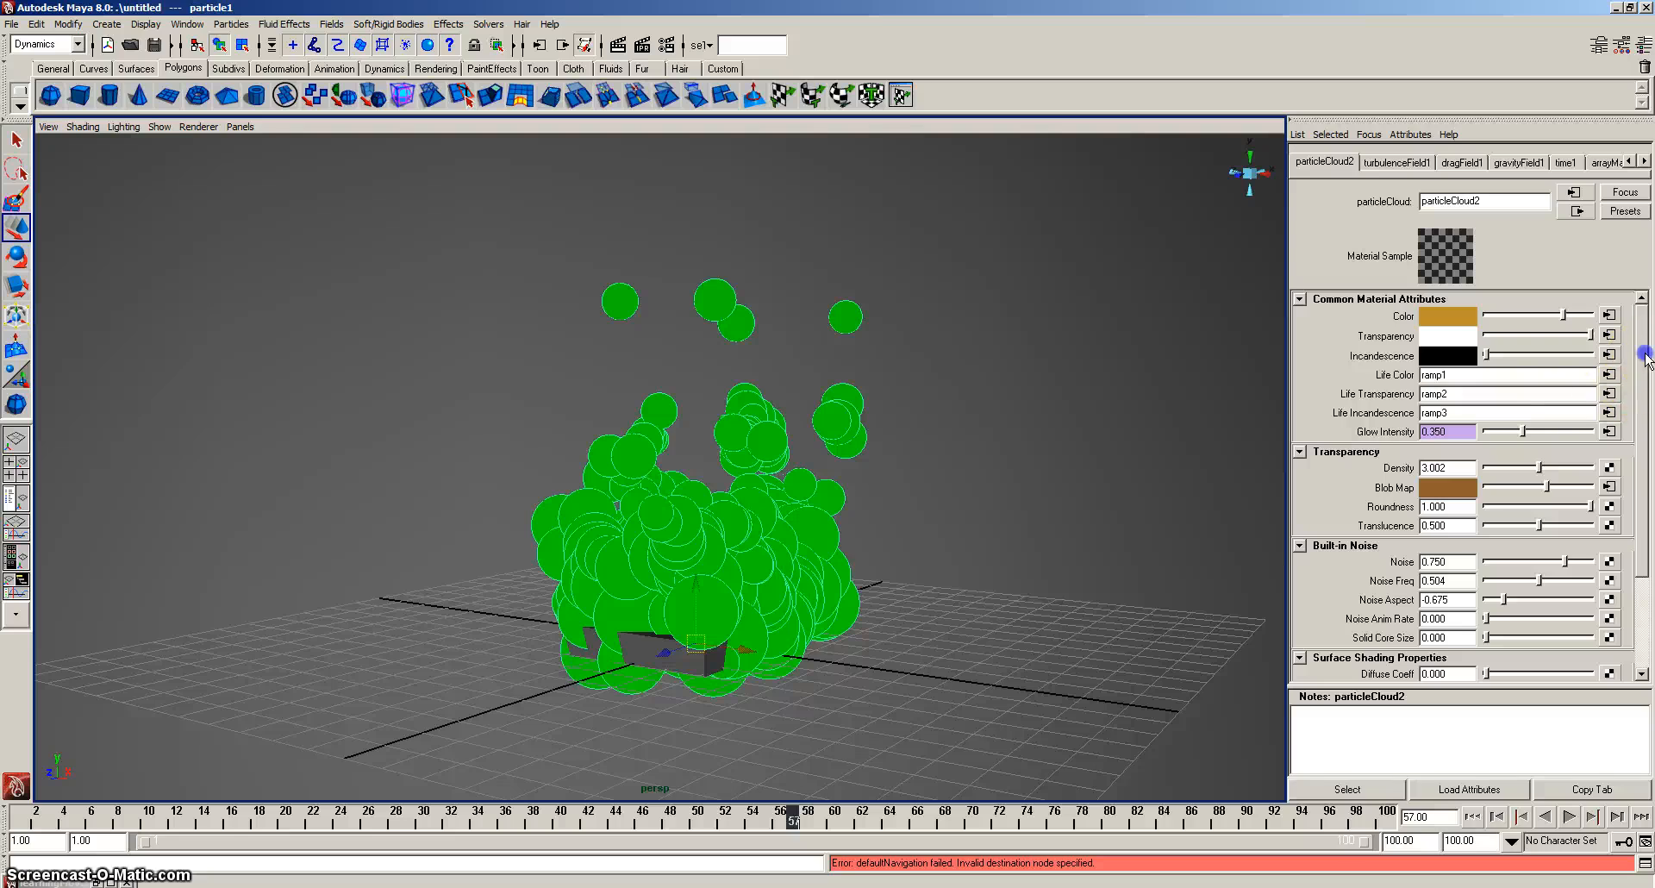
mouse_move(1646, 356)
left_mouse_down()
mouse_move(1646, 464)
mouse_move(1635, 344)
left_mouse_up()
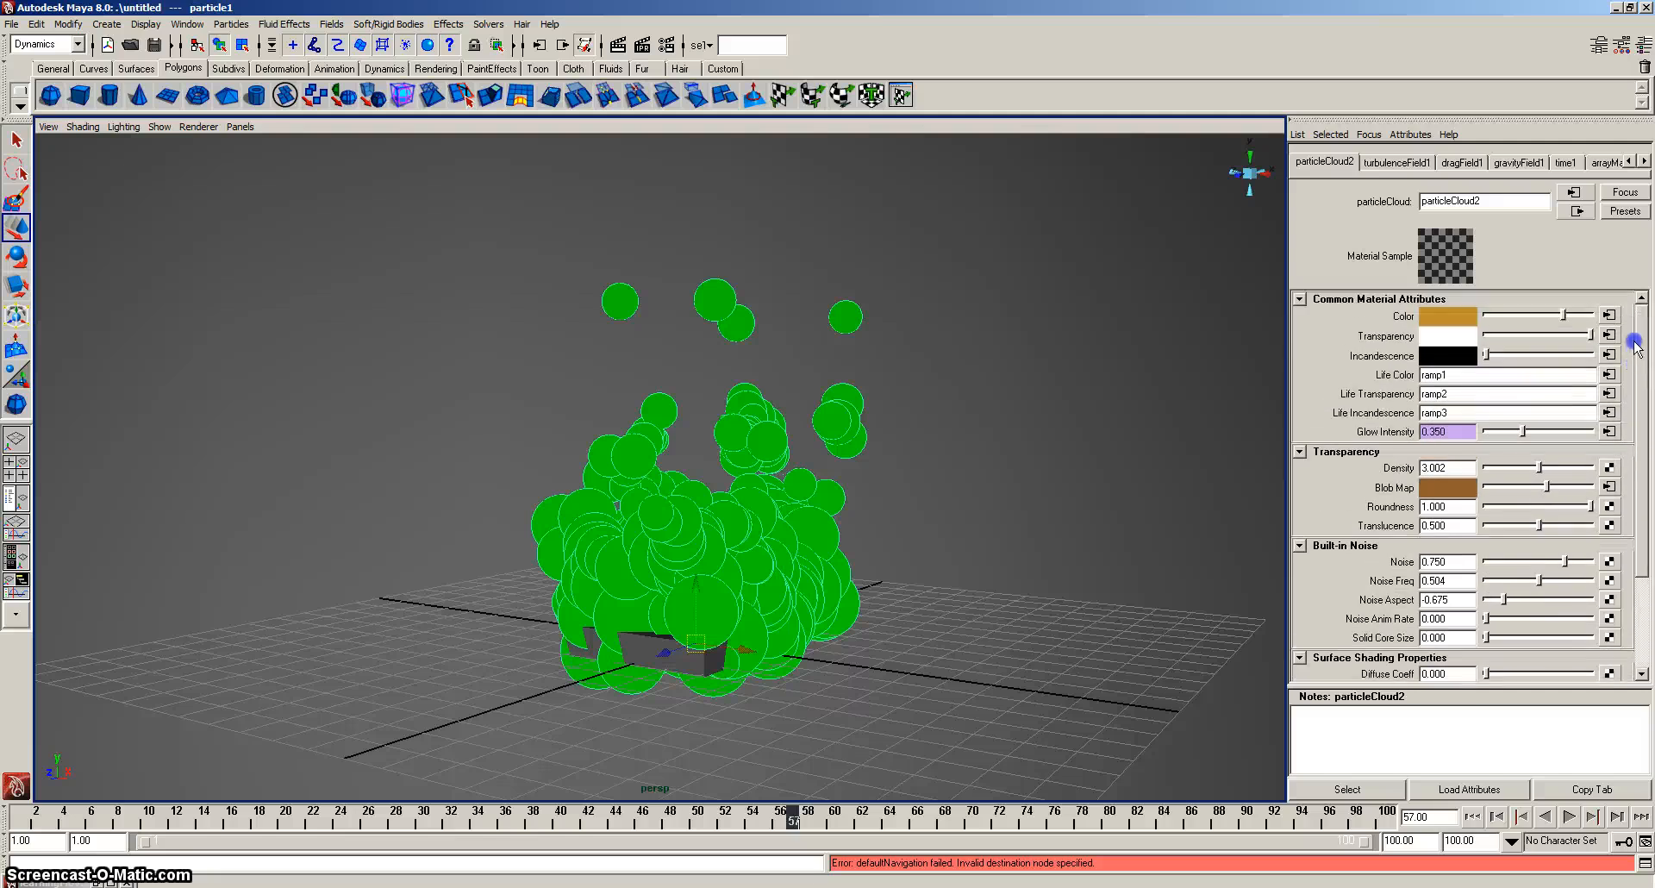
left_click(1645, 162)
left_click(1646, 162)
left_click(1646, 162)
left_click(1632, 161)
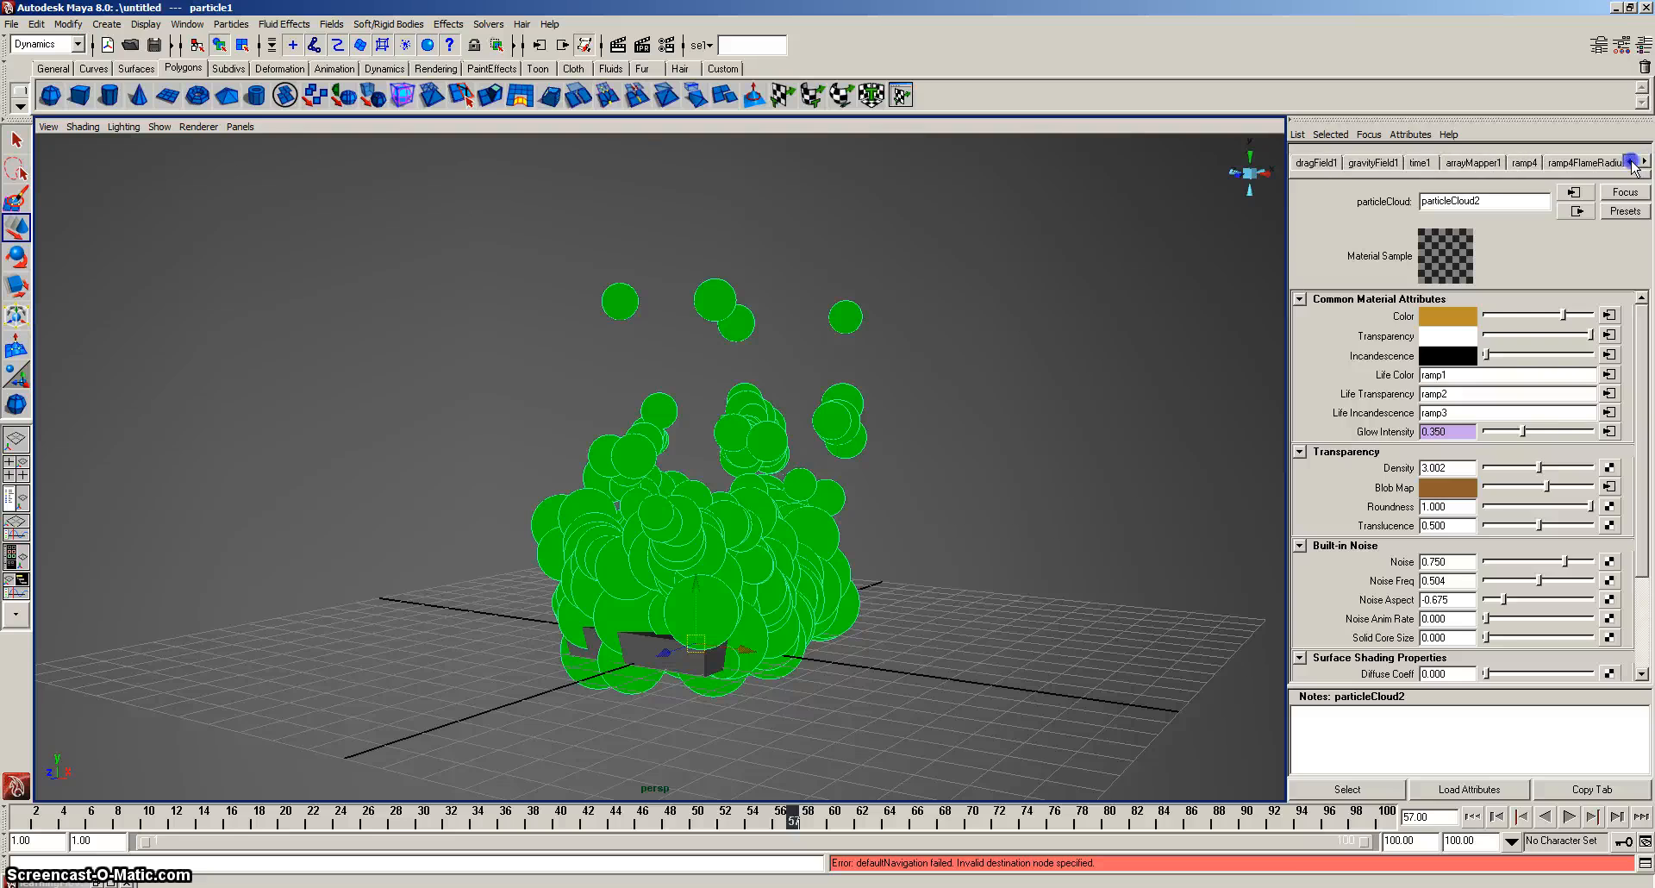
left_click(1632, 161)
left_click(1632, 161)
left_click(1632, 161)
left_click(1371, 162)
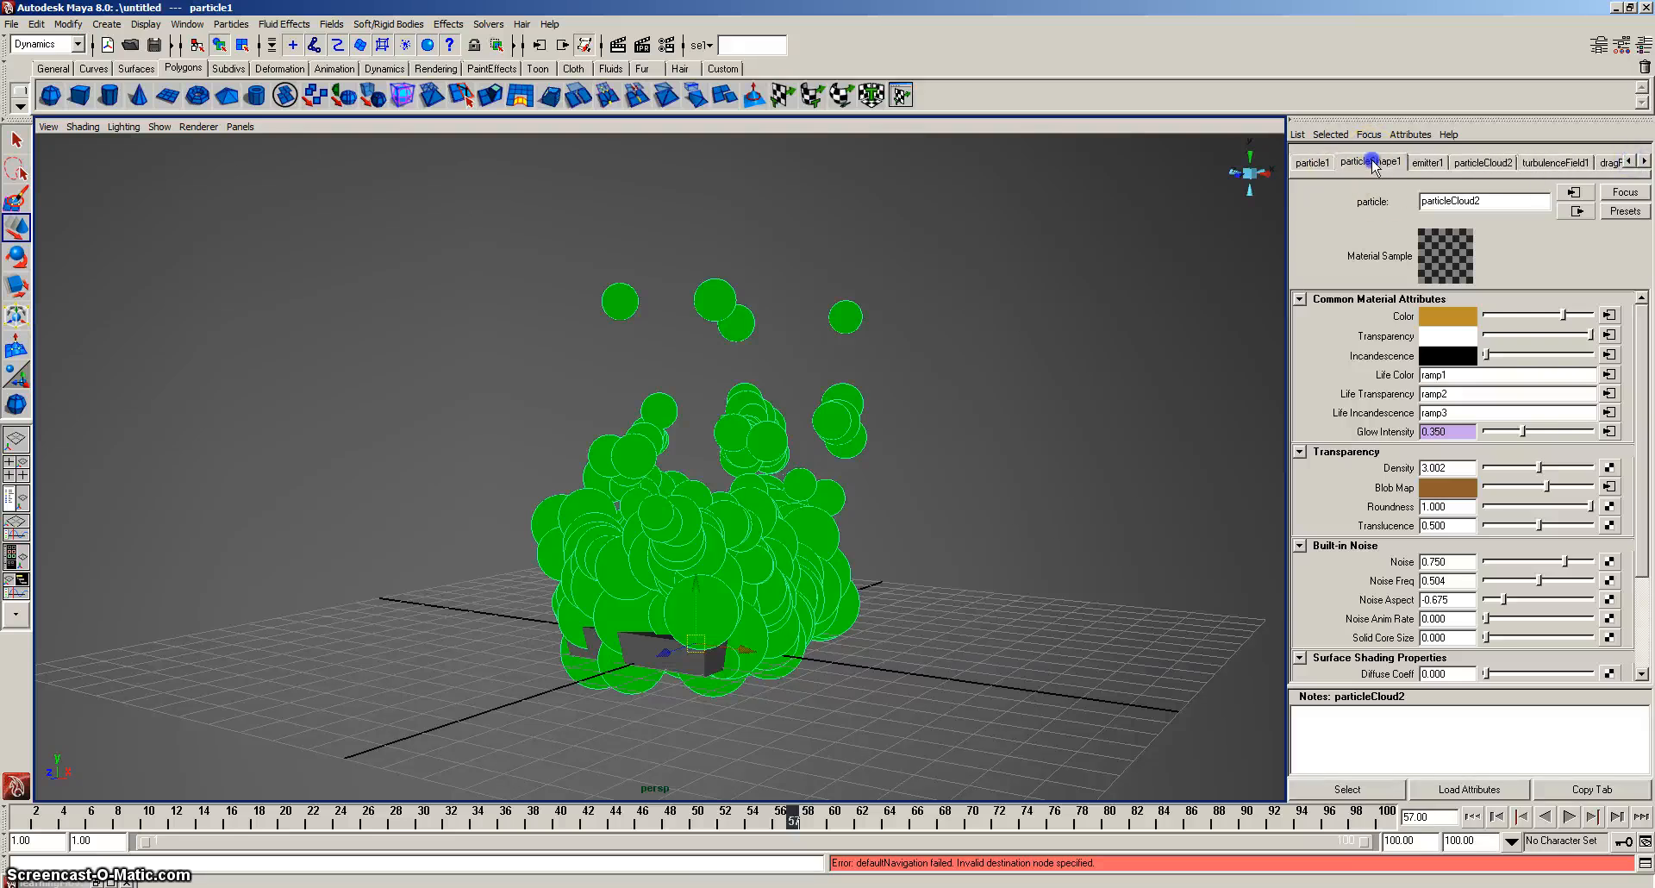
left_click(1312, 163)
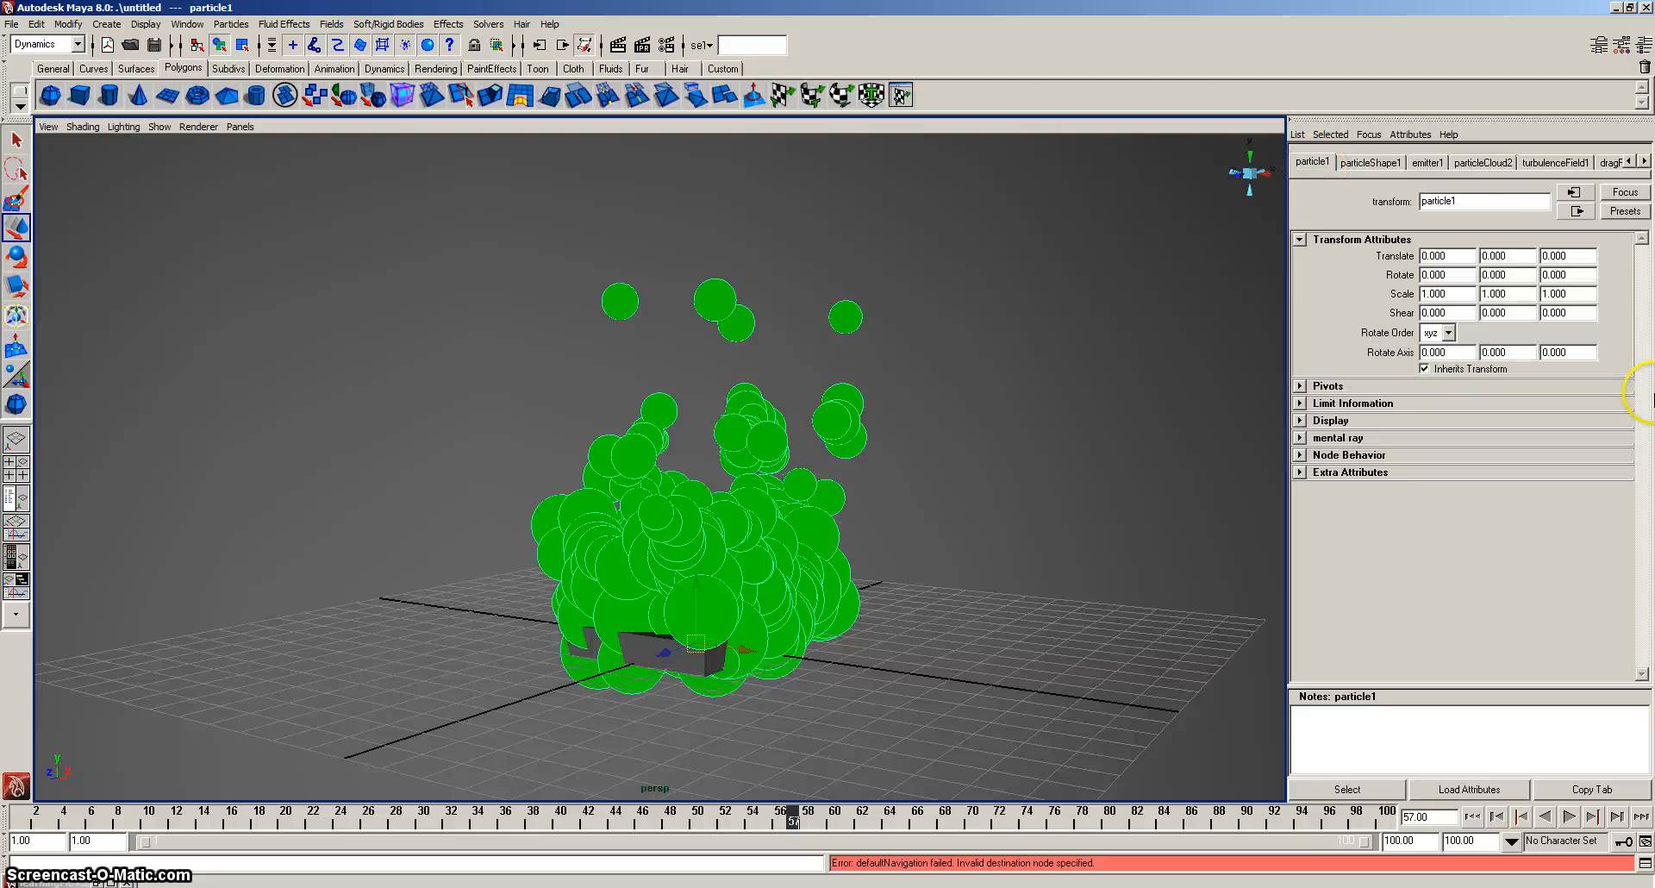
left_click(1370, 164)
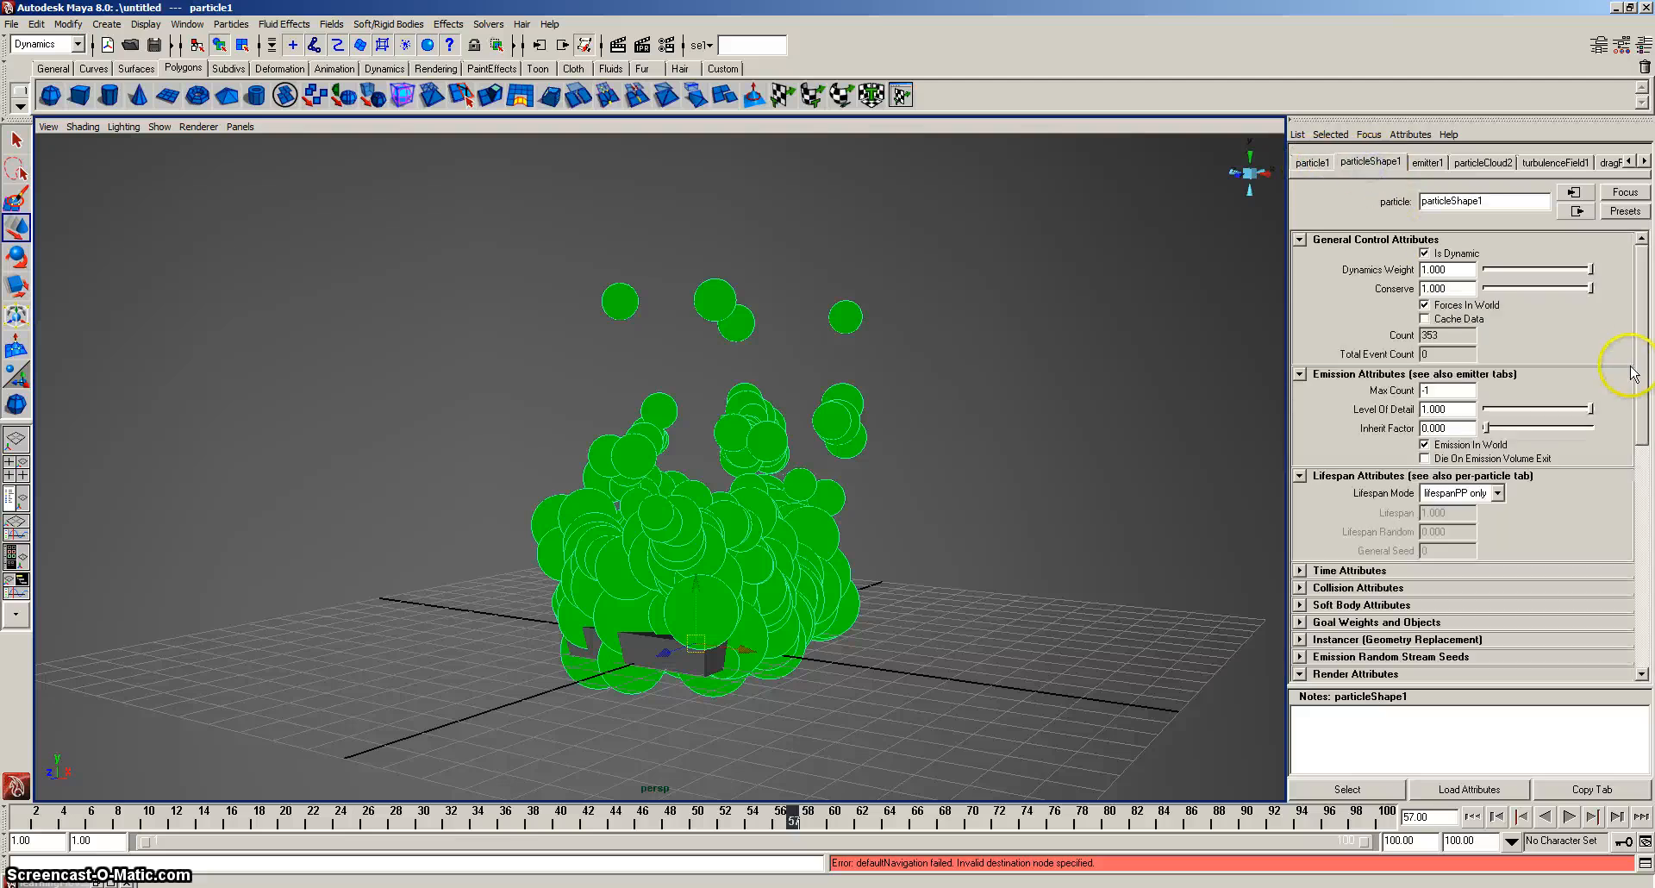
left_click_drag(1640, 362, 1636, 604)
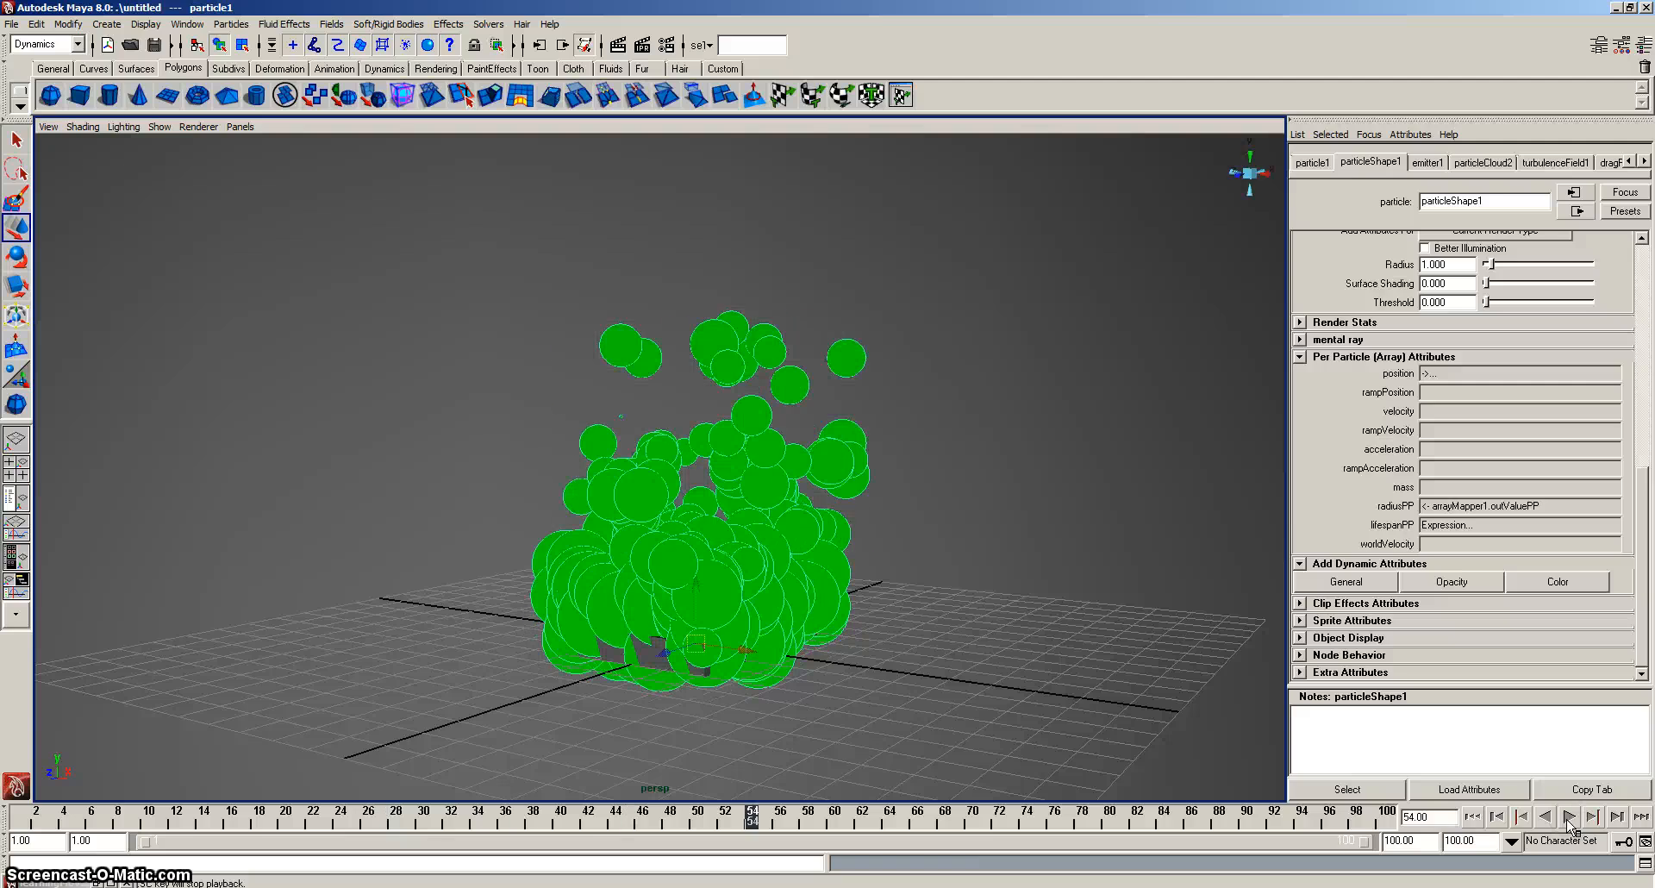
Append "* 3" to the lifespanPP creation expression after particleShape1.fireLifespan, apply the edit, and close the Expression Editor.
left_click(750, 314)
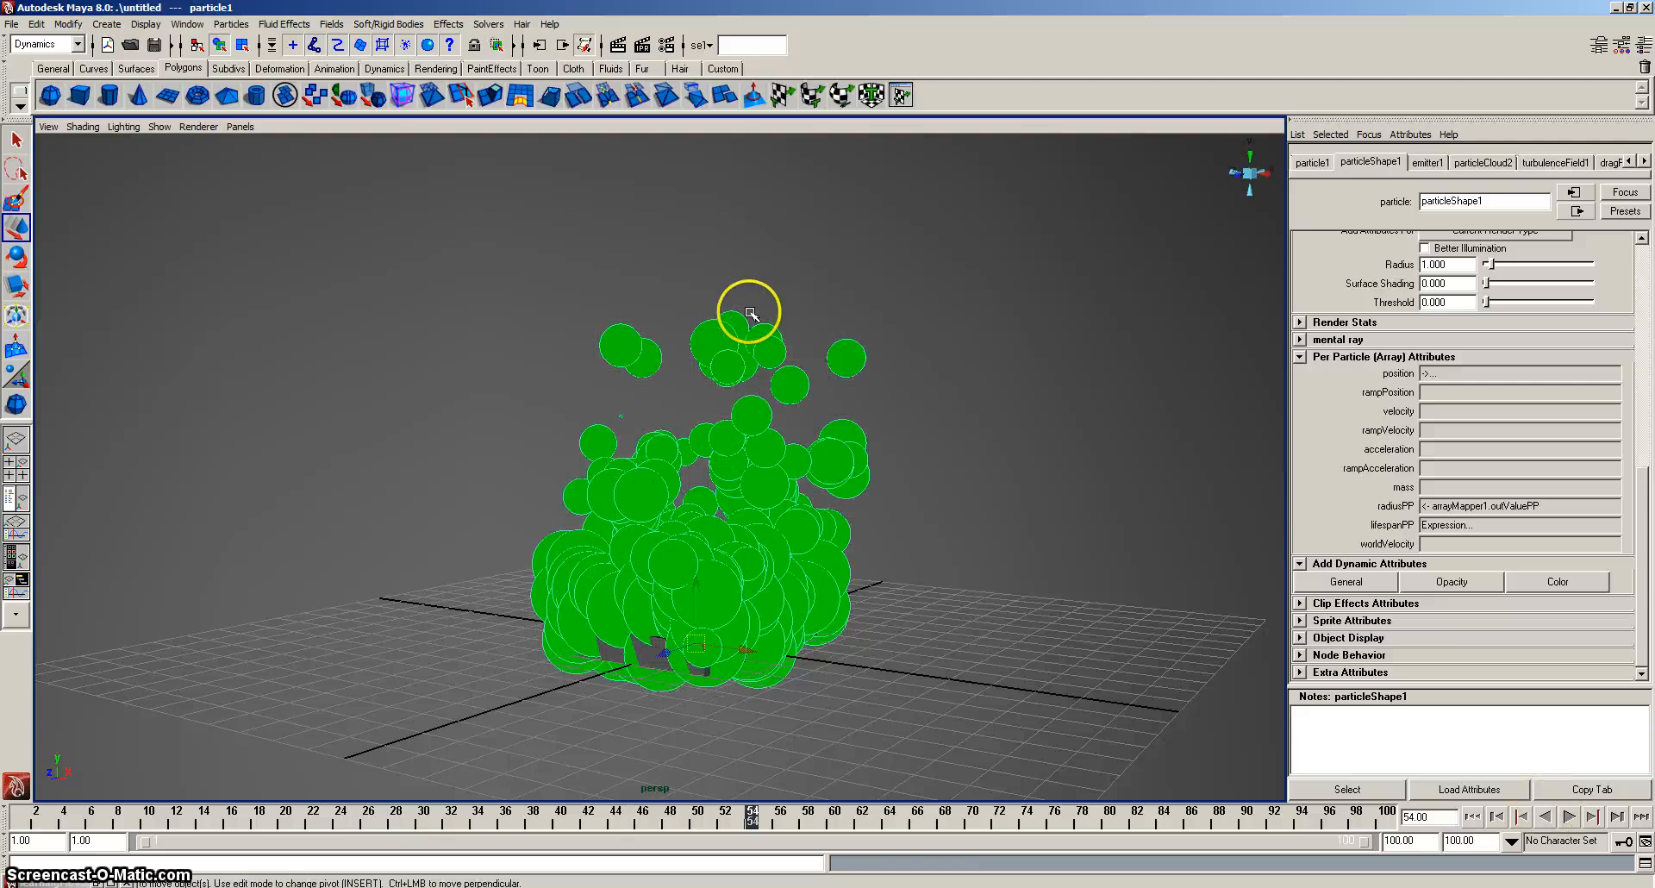
right_click(1519, 526)
left_click(1521, 538)
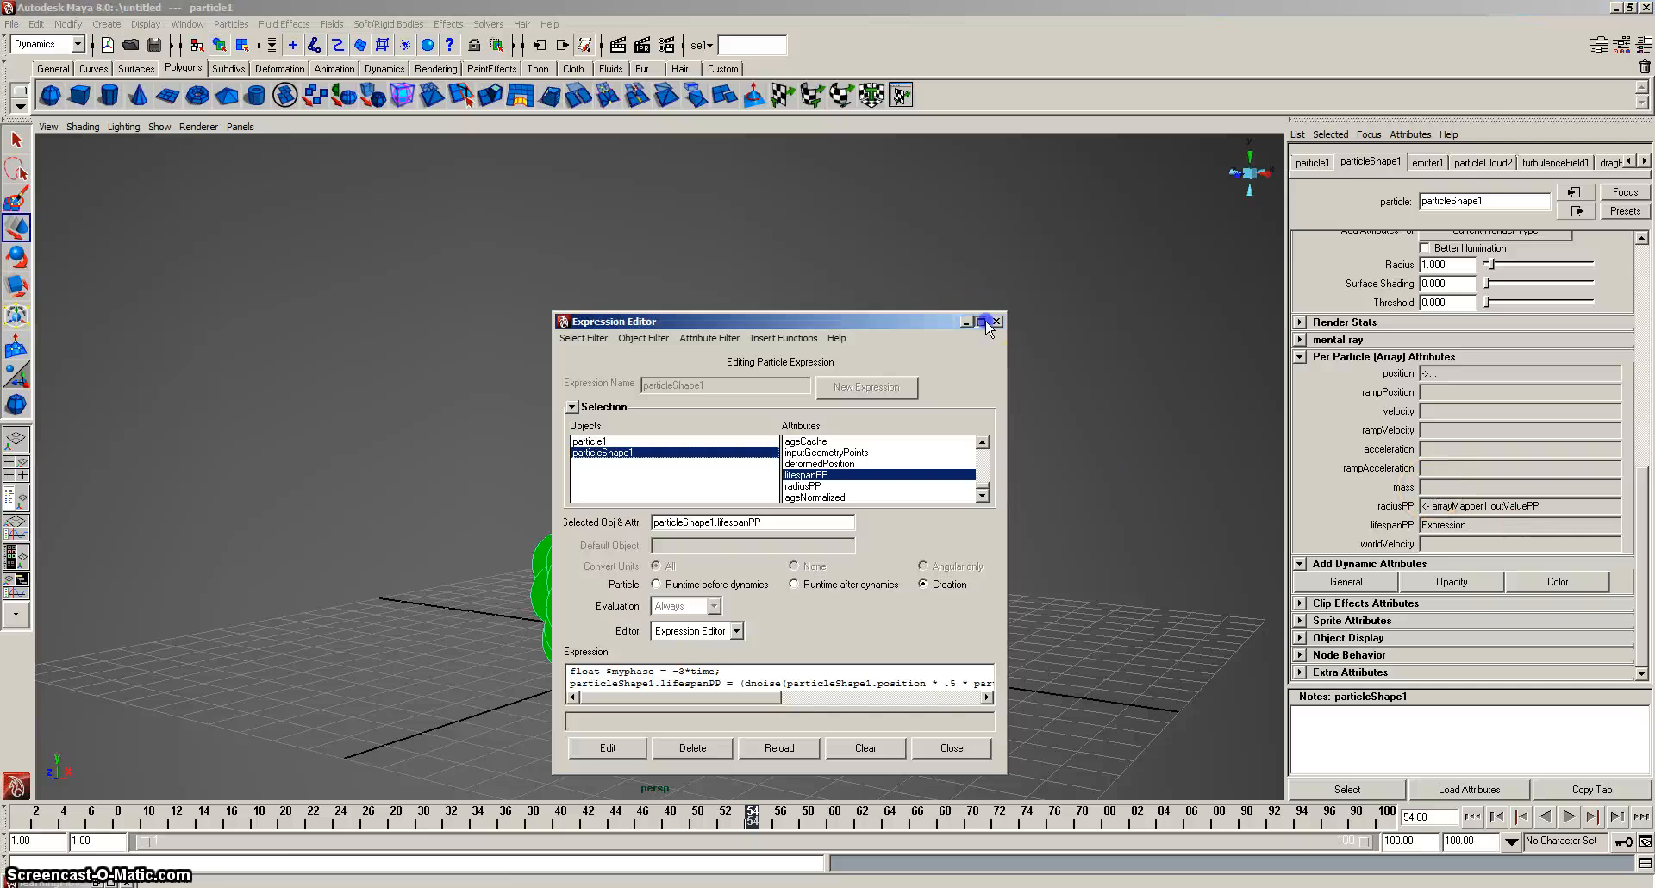
left_click(980, 322)
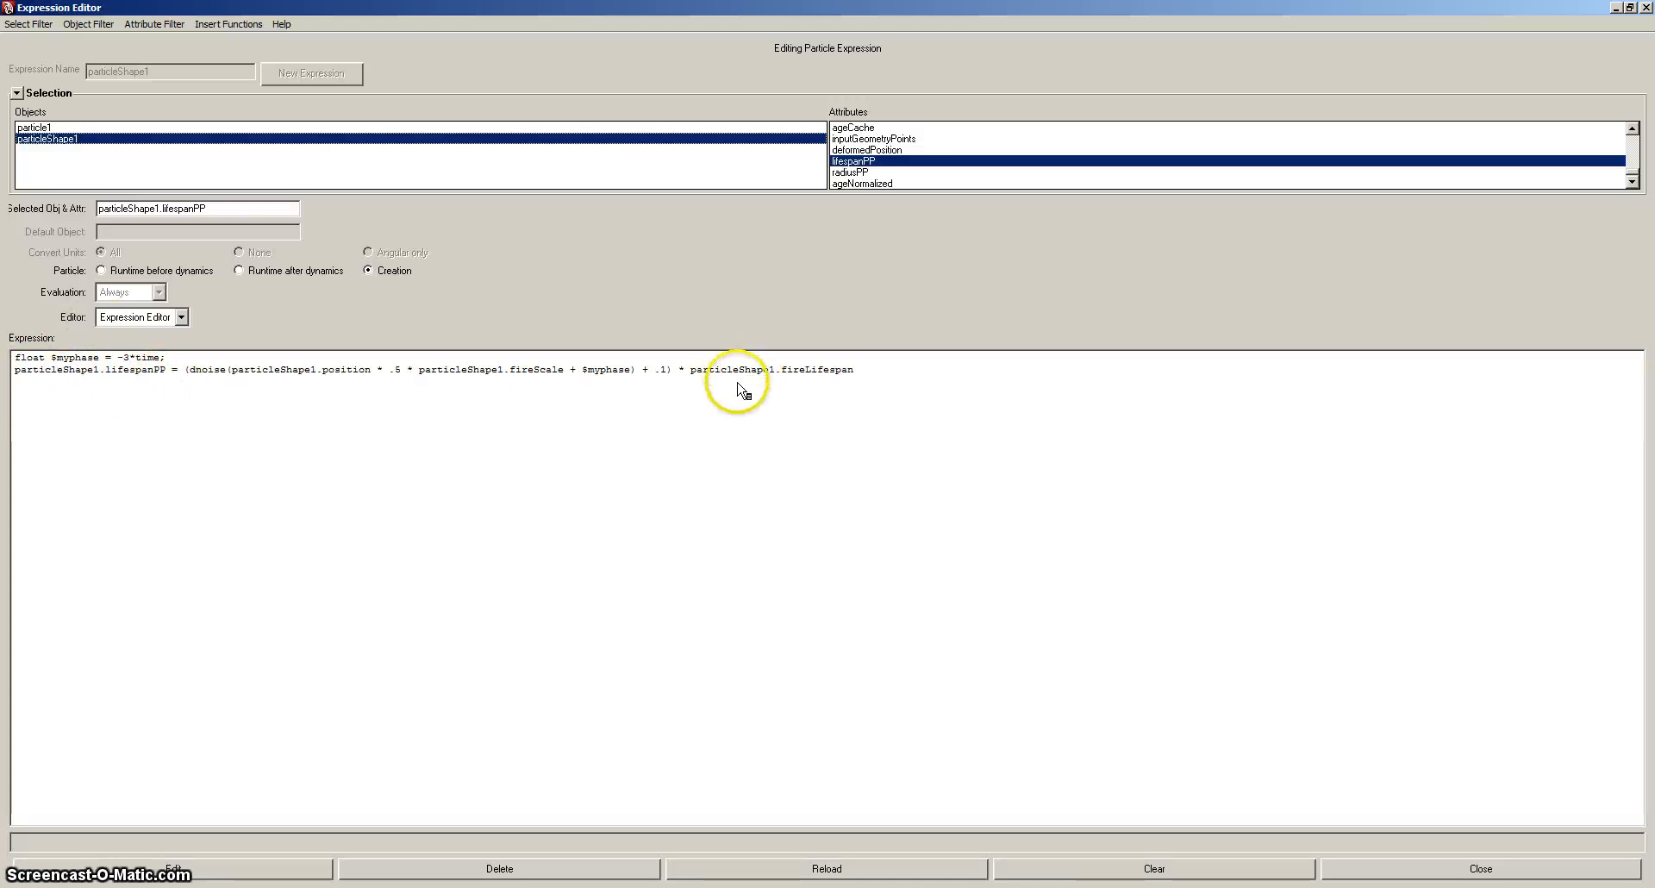
left_click(864, 370)
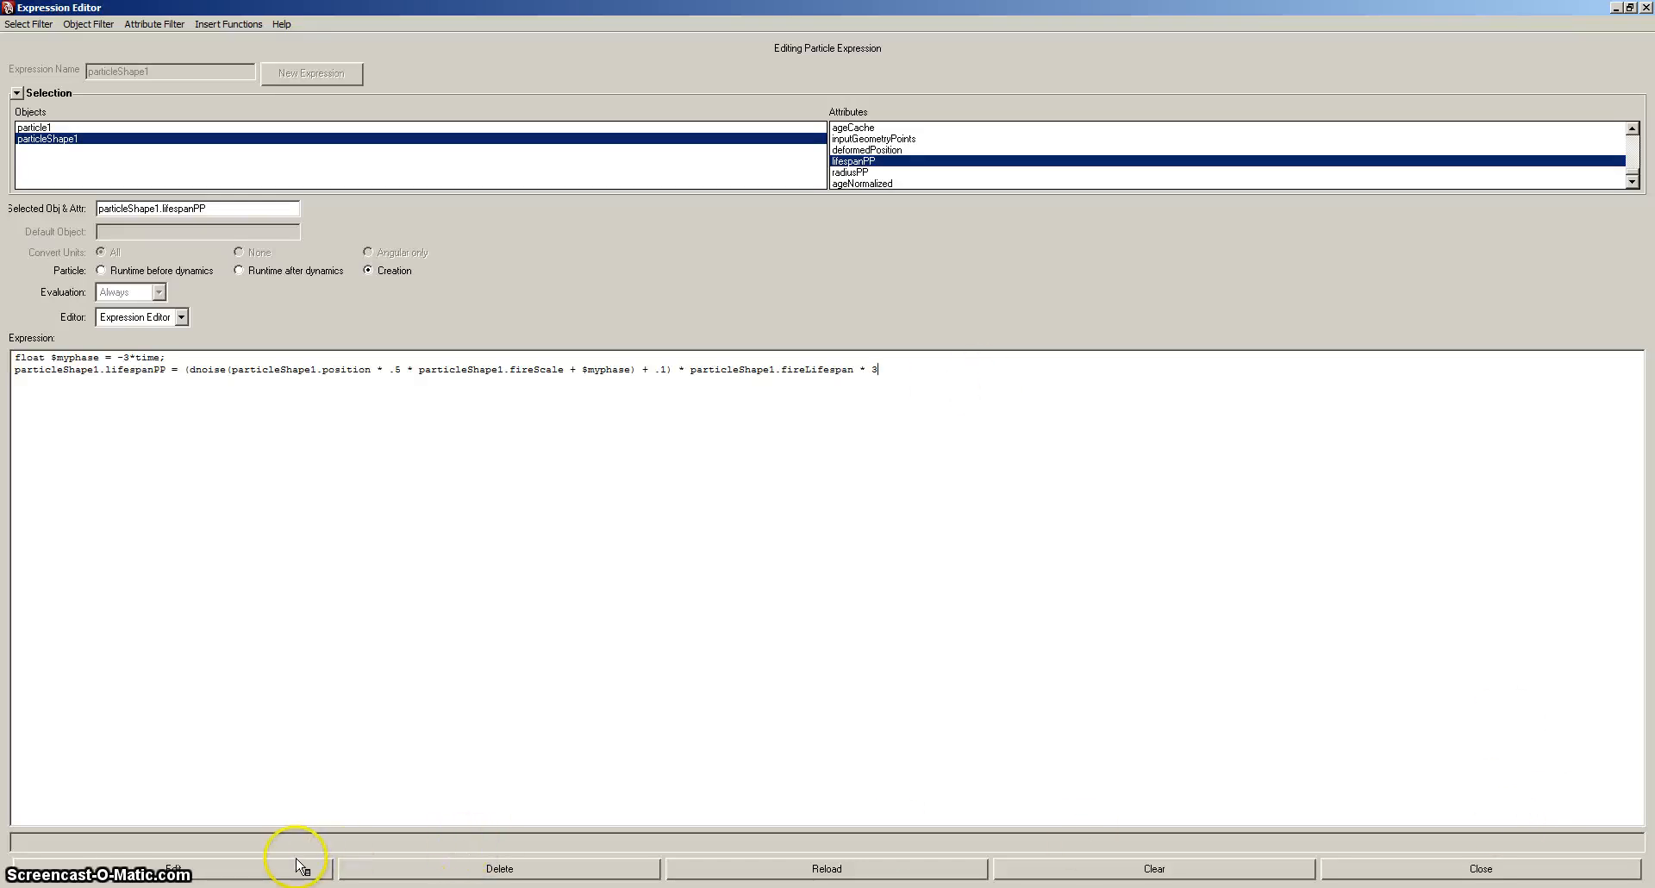
left_click(1629, 9)
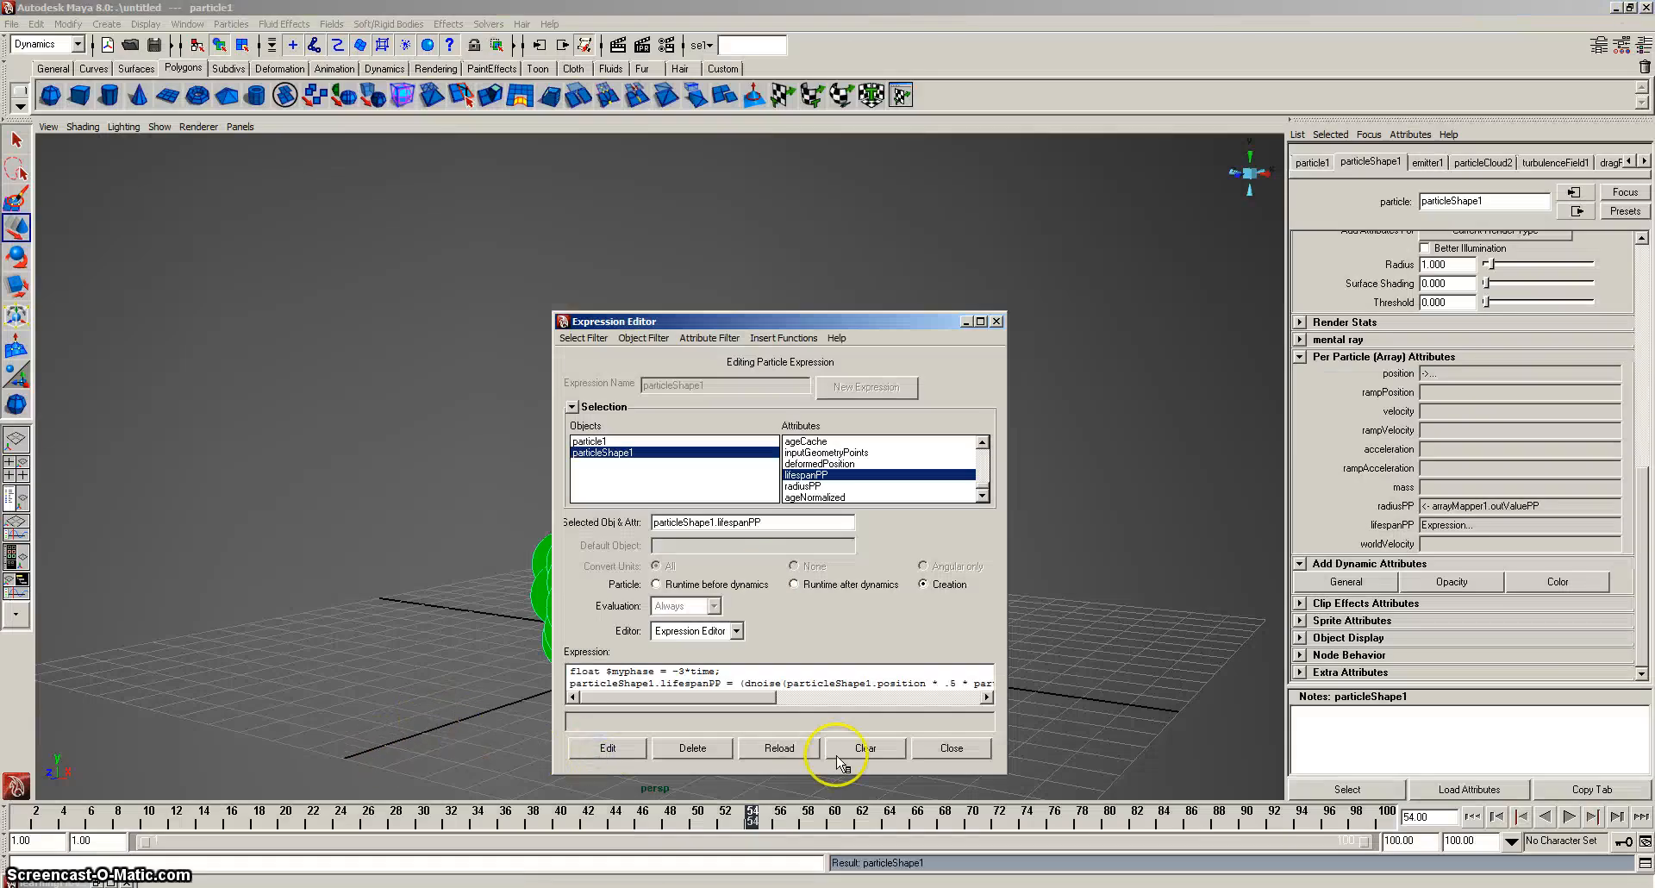
left_click(938, 750)
Play the simulation to inspect the fire's height from different angles, stopping at frame 26.
left_click(1569, 816)
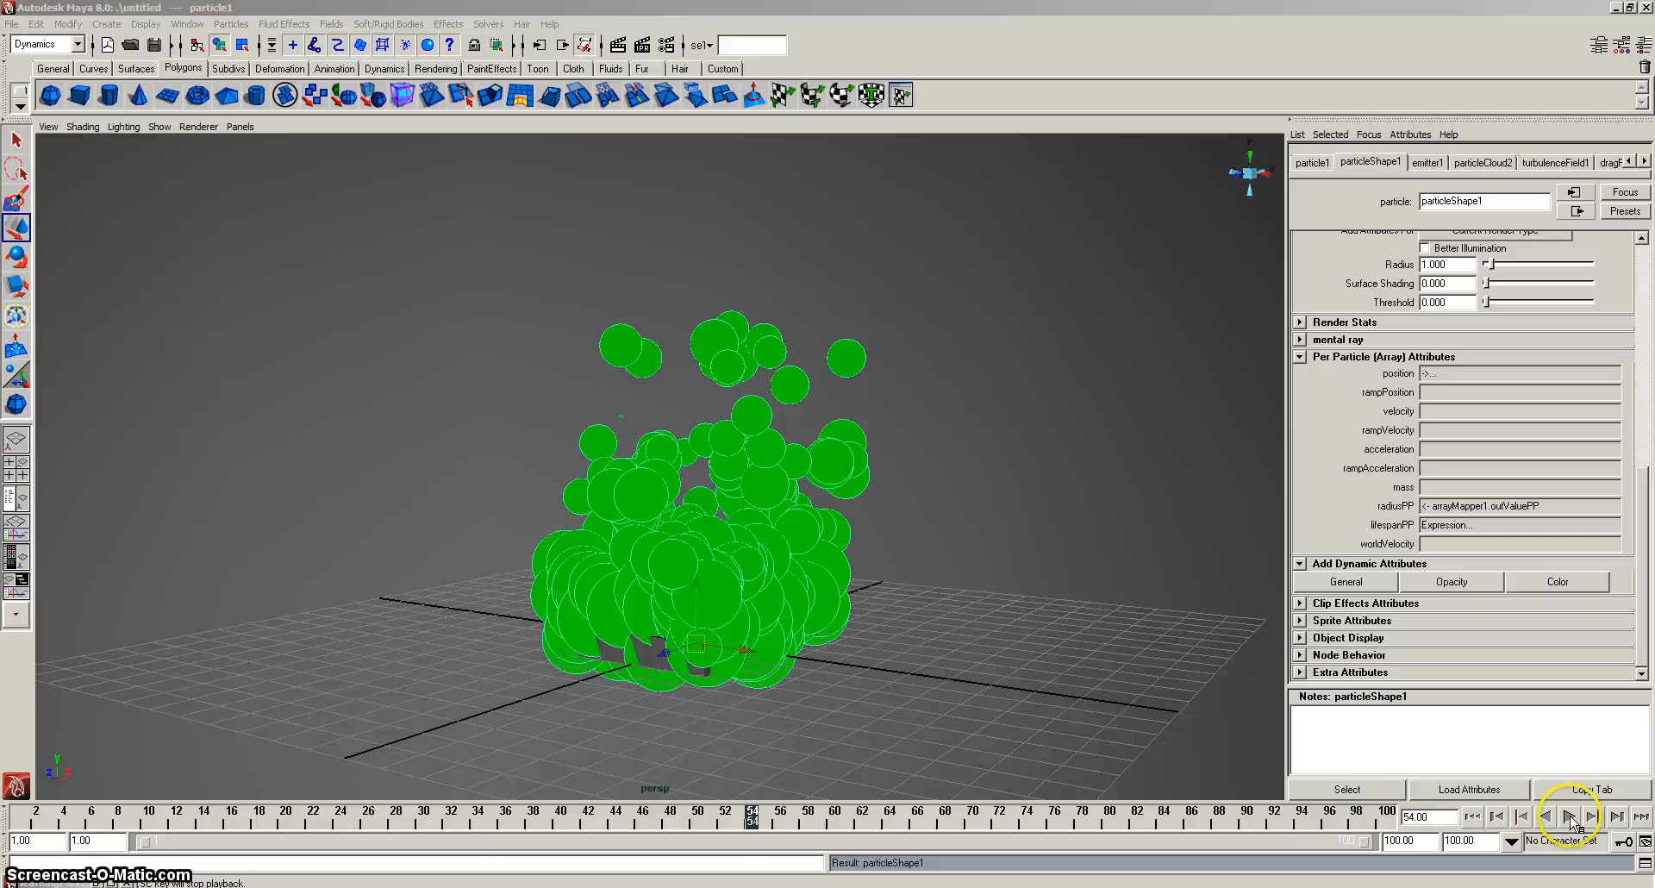
scroll(945, 484, "down", 4)
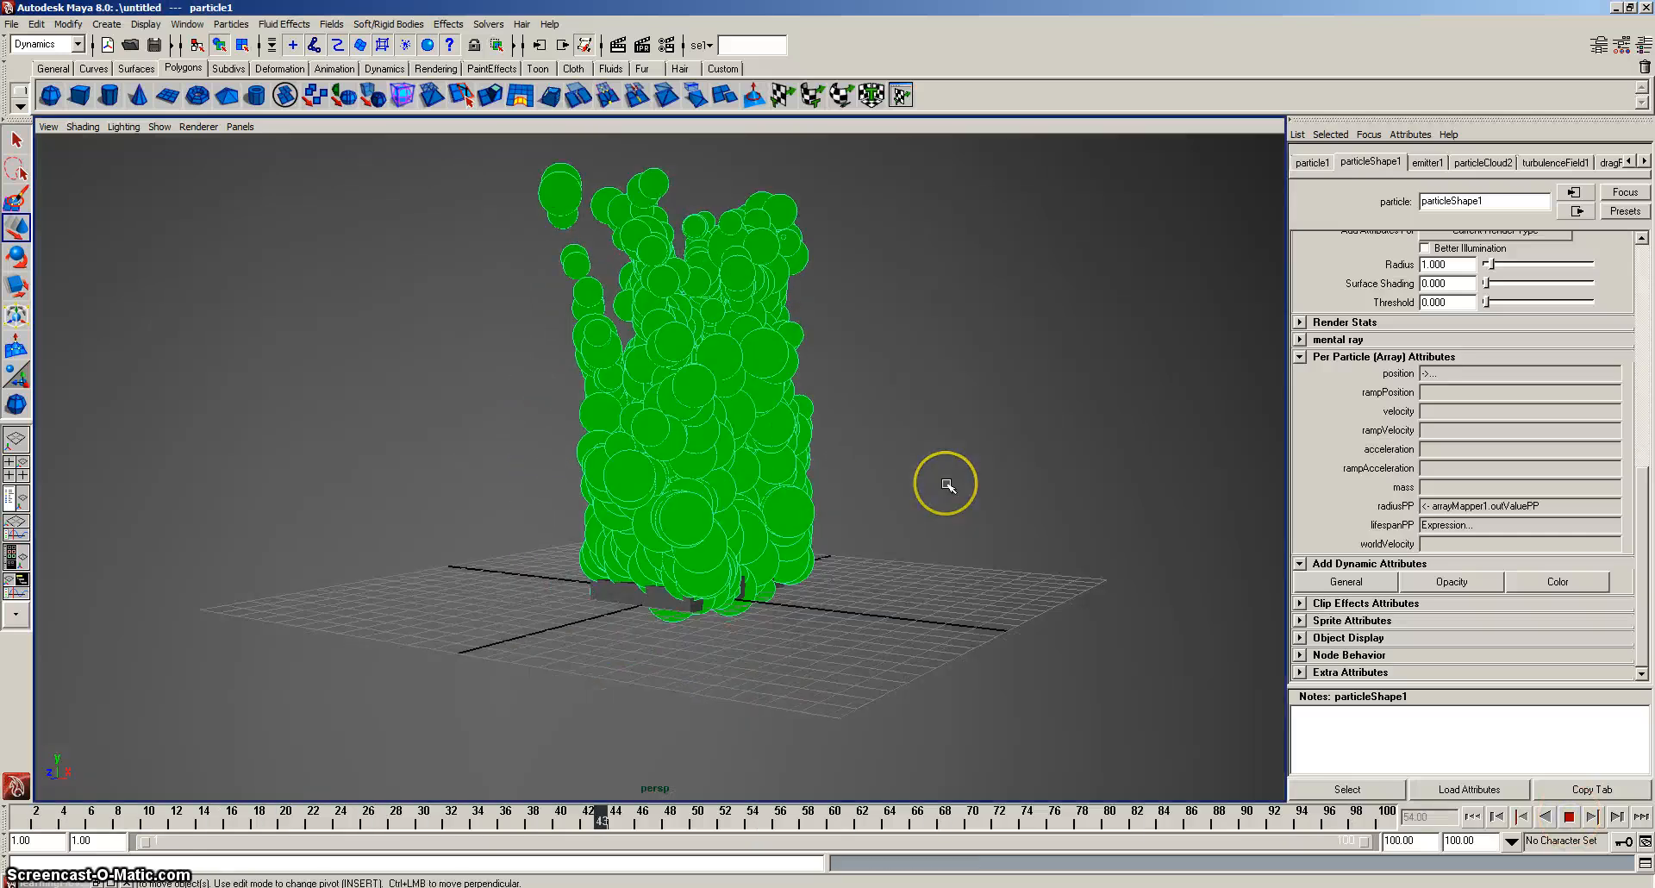
scroll(945, 484, "up", 3)
middle_click_drag(646, 403, 709, 584, "alt")
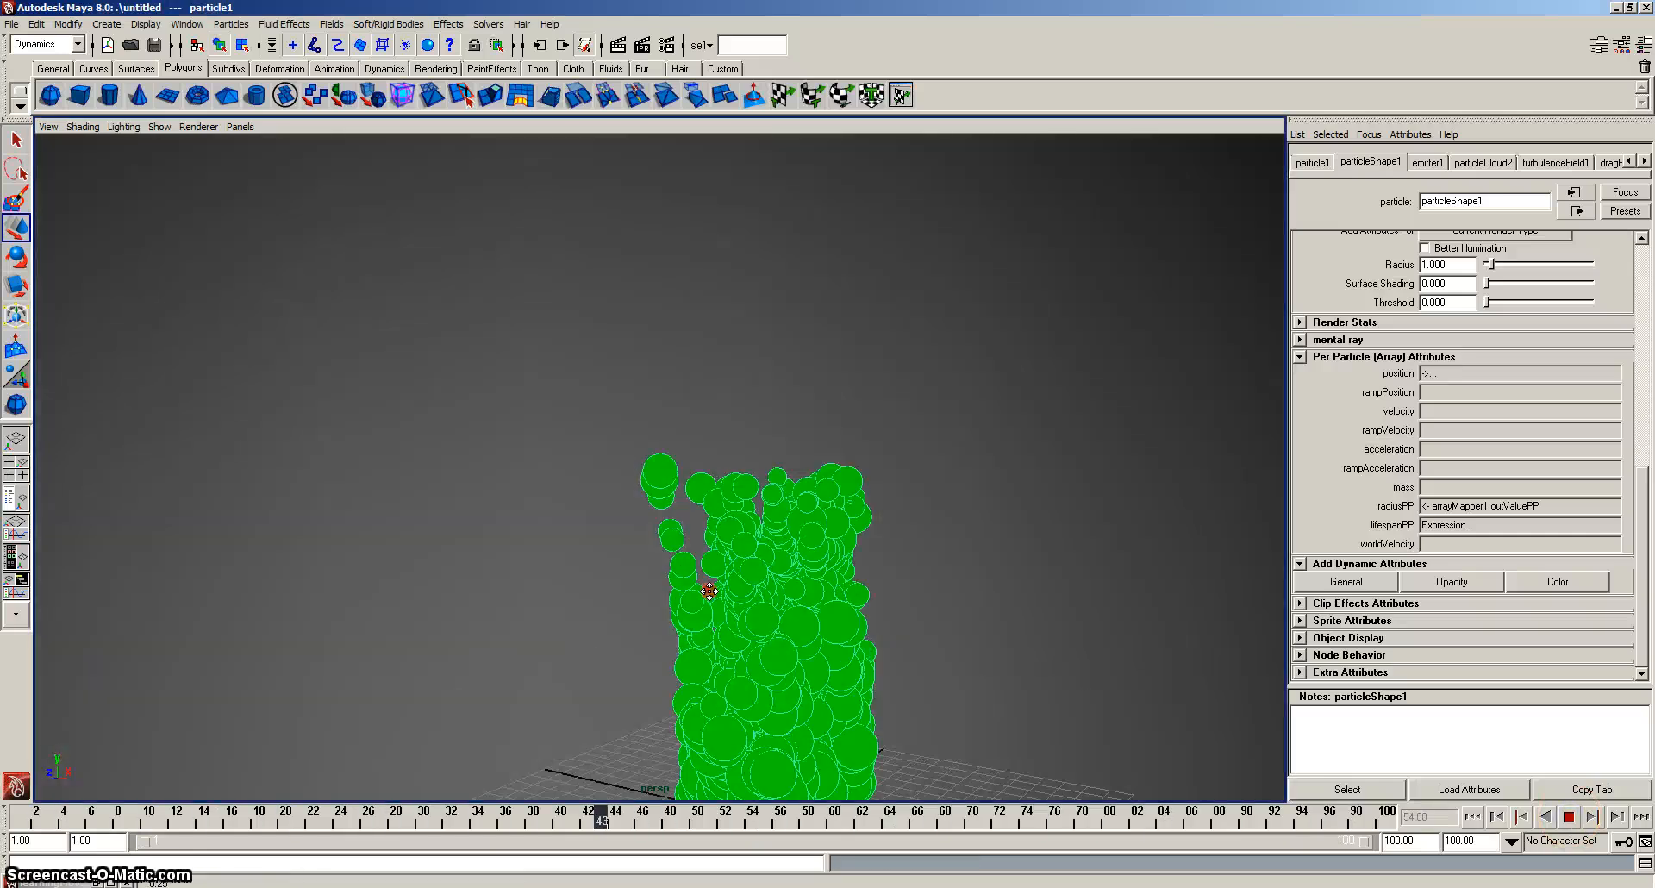
left_click_drag(709, 584, 741, 536, "alt")
scroll(742, 536, "down", 2)
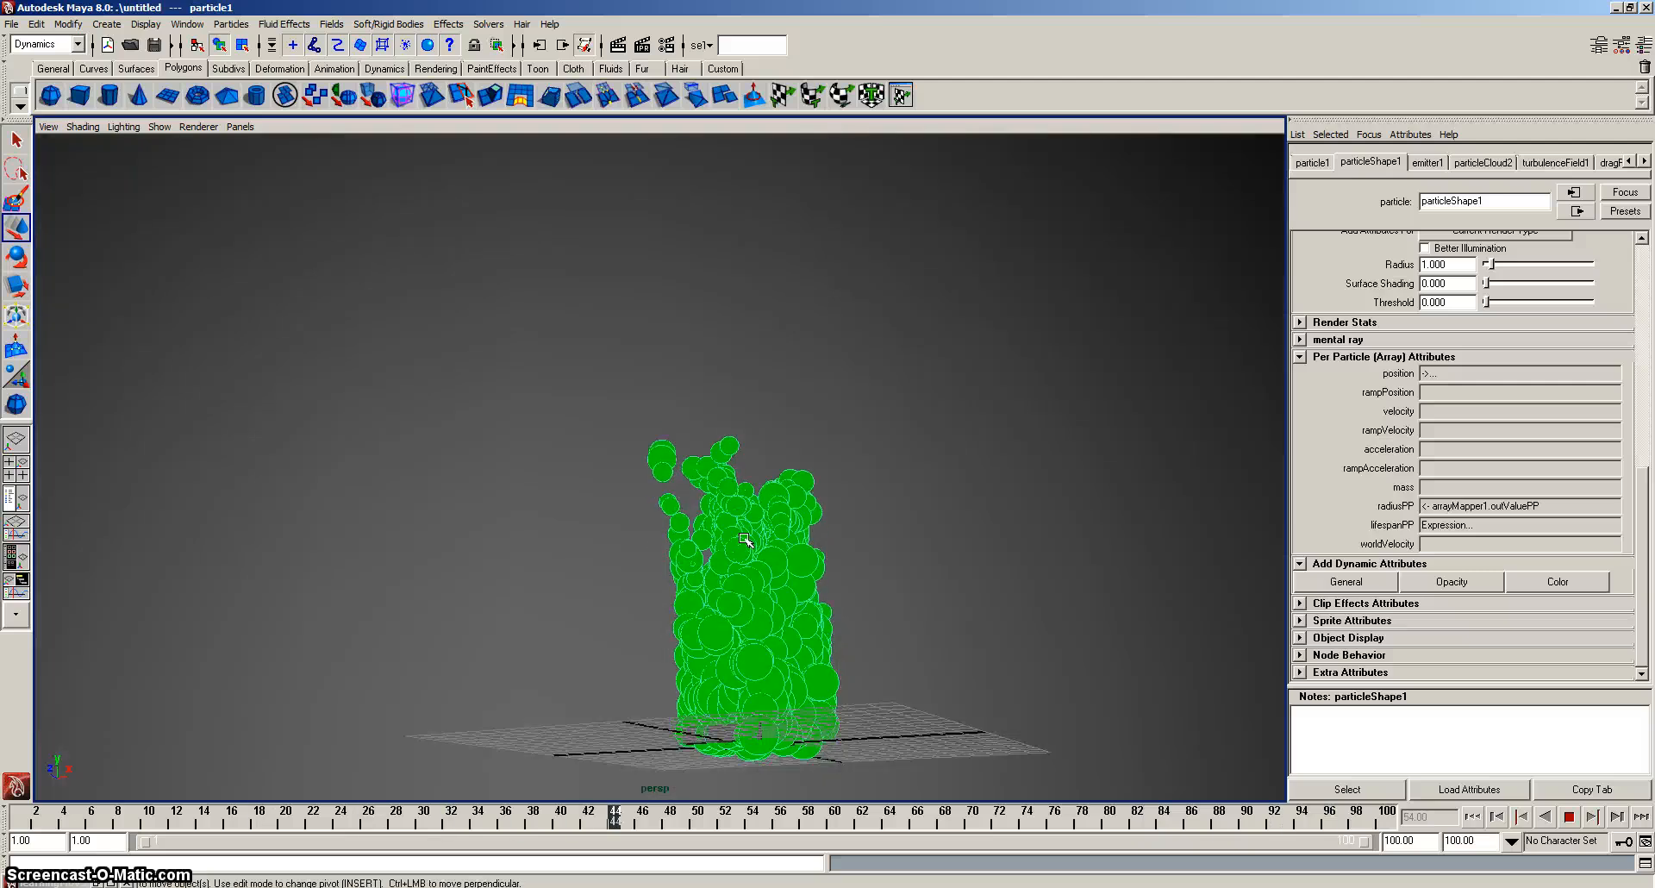
left_click(1570, 815)
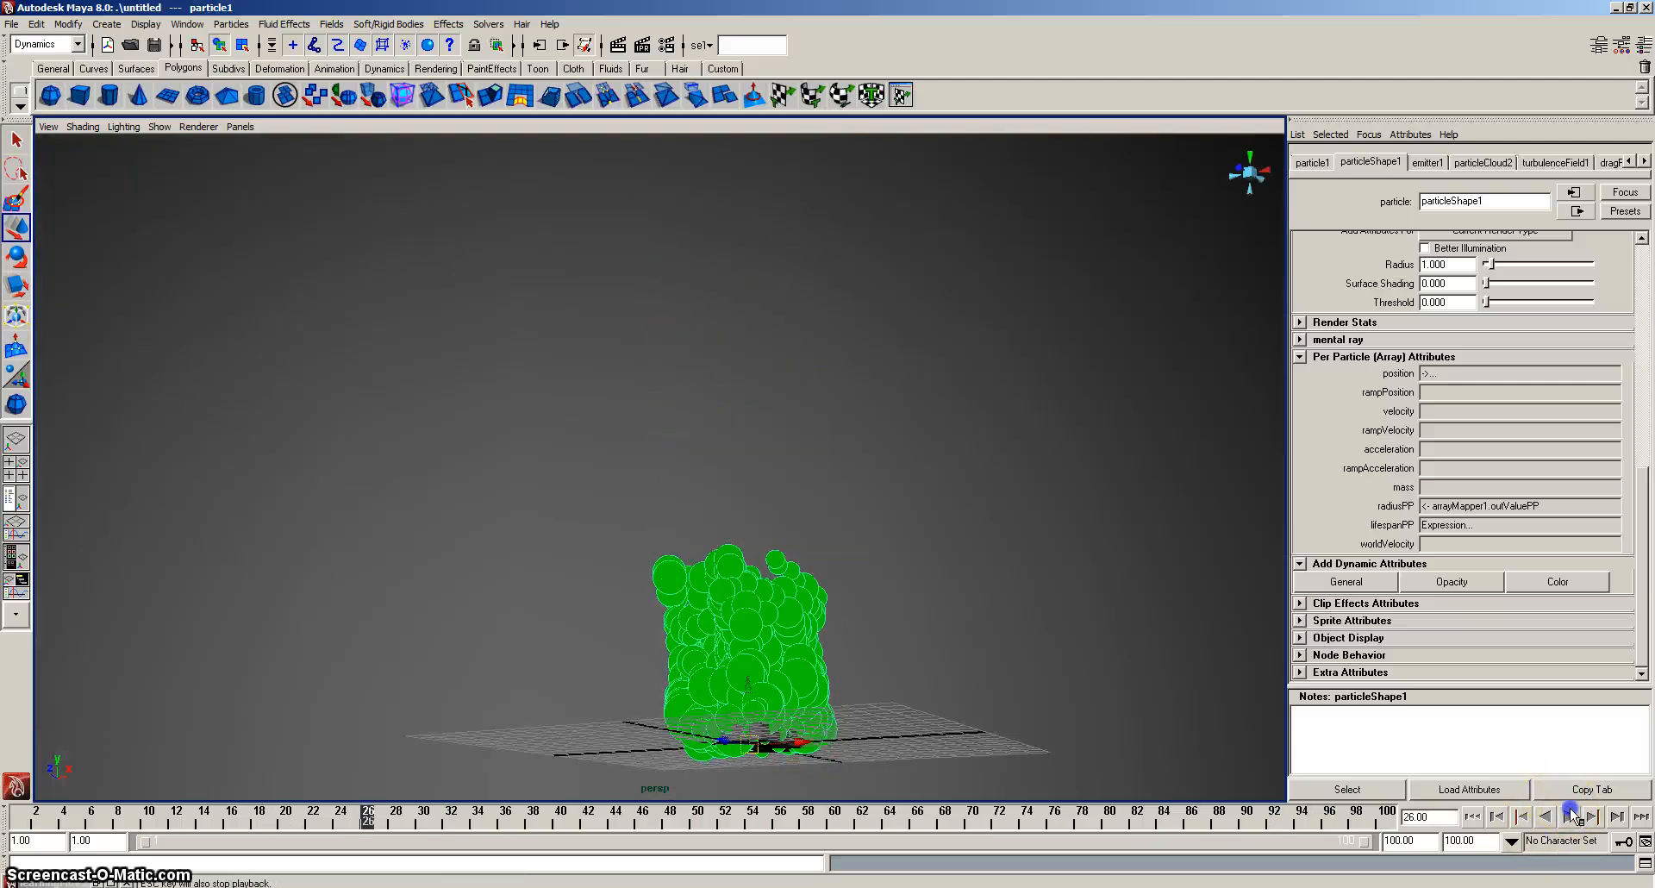
Set the multiplier at the end of the lifespanPP creation expression to 2, apply it, and minimize the Expression Editor.
right_click(1473, 527)
left_click(1487, 541)
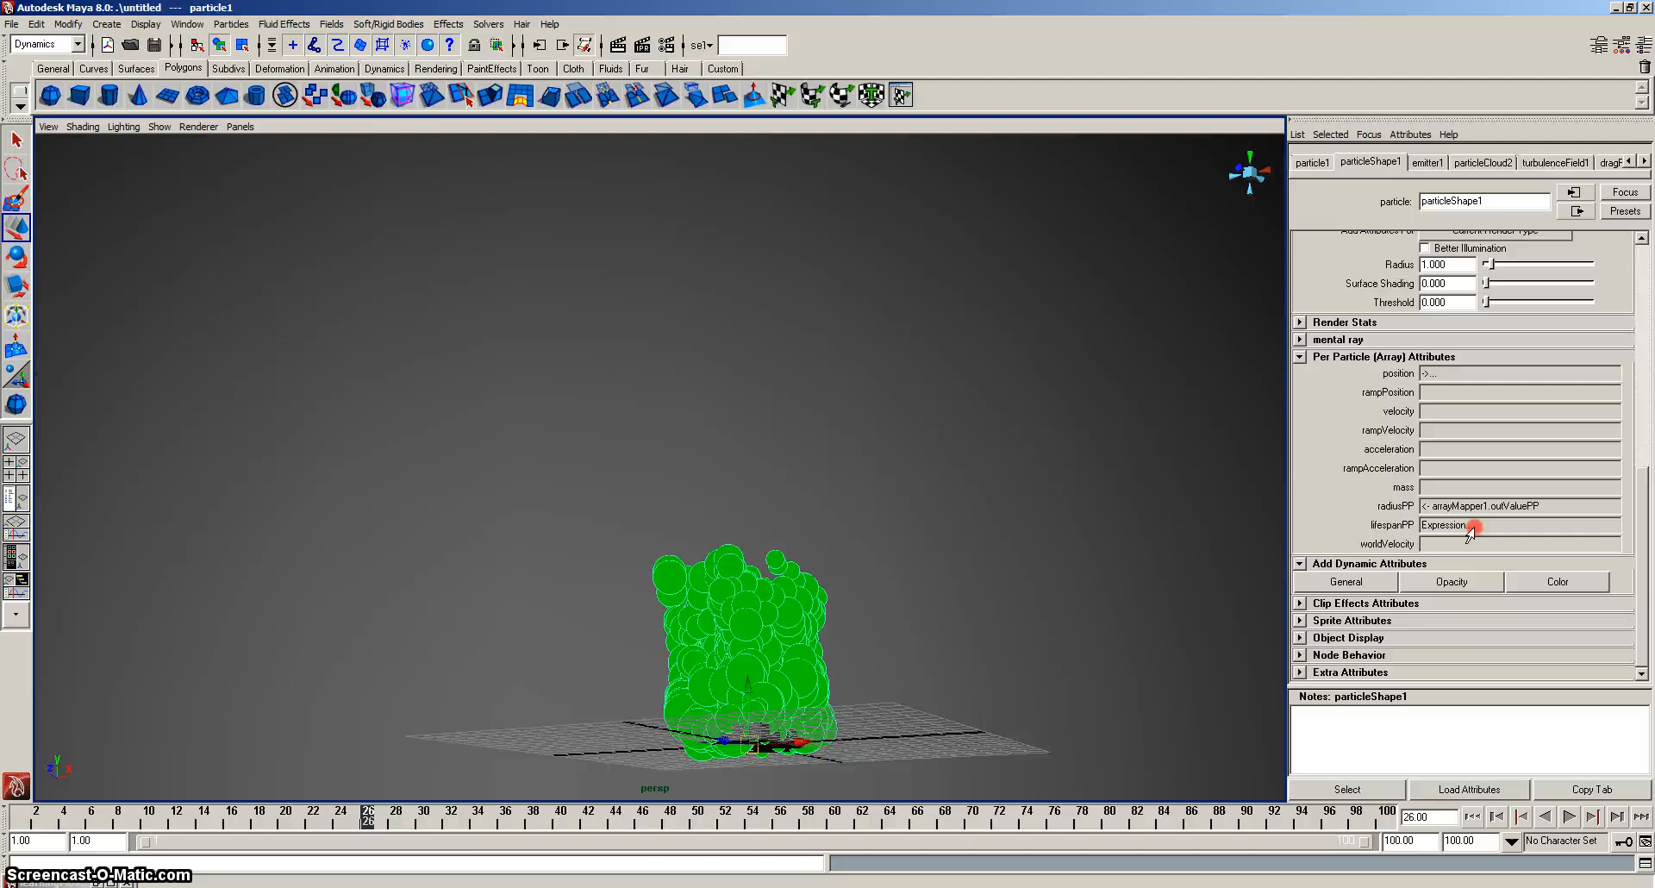
left_click_drag(764, 701, 1002, 685)
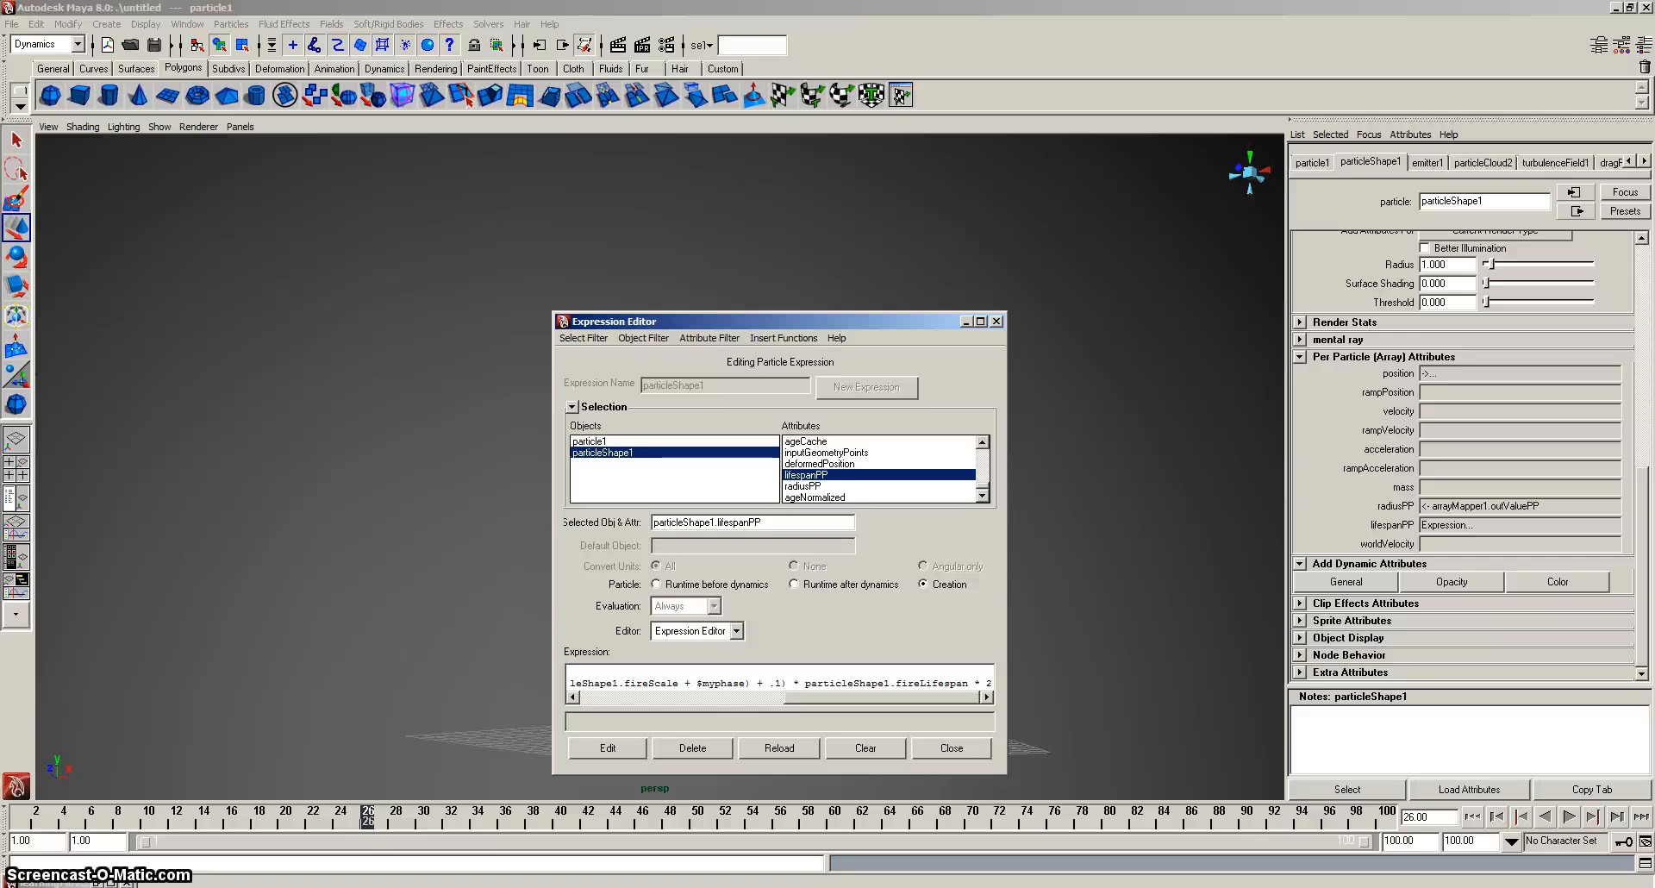
left_click(628, 747)
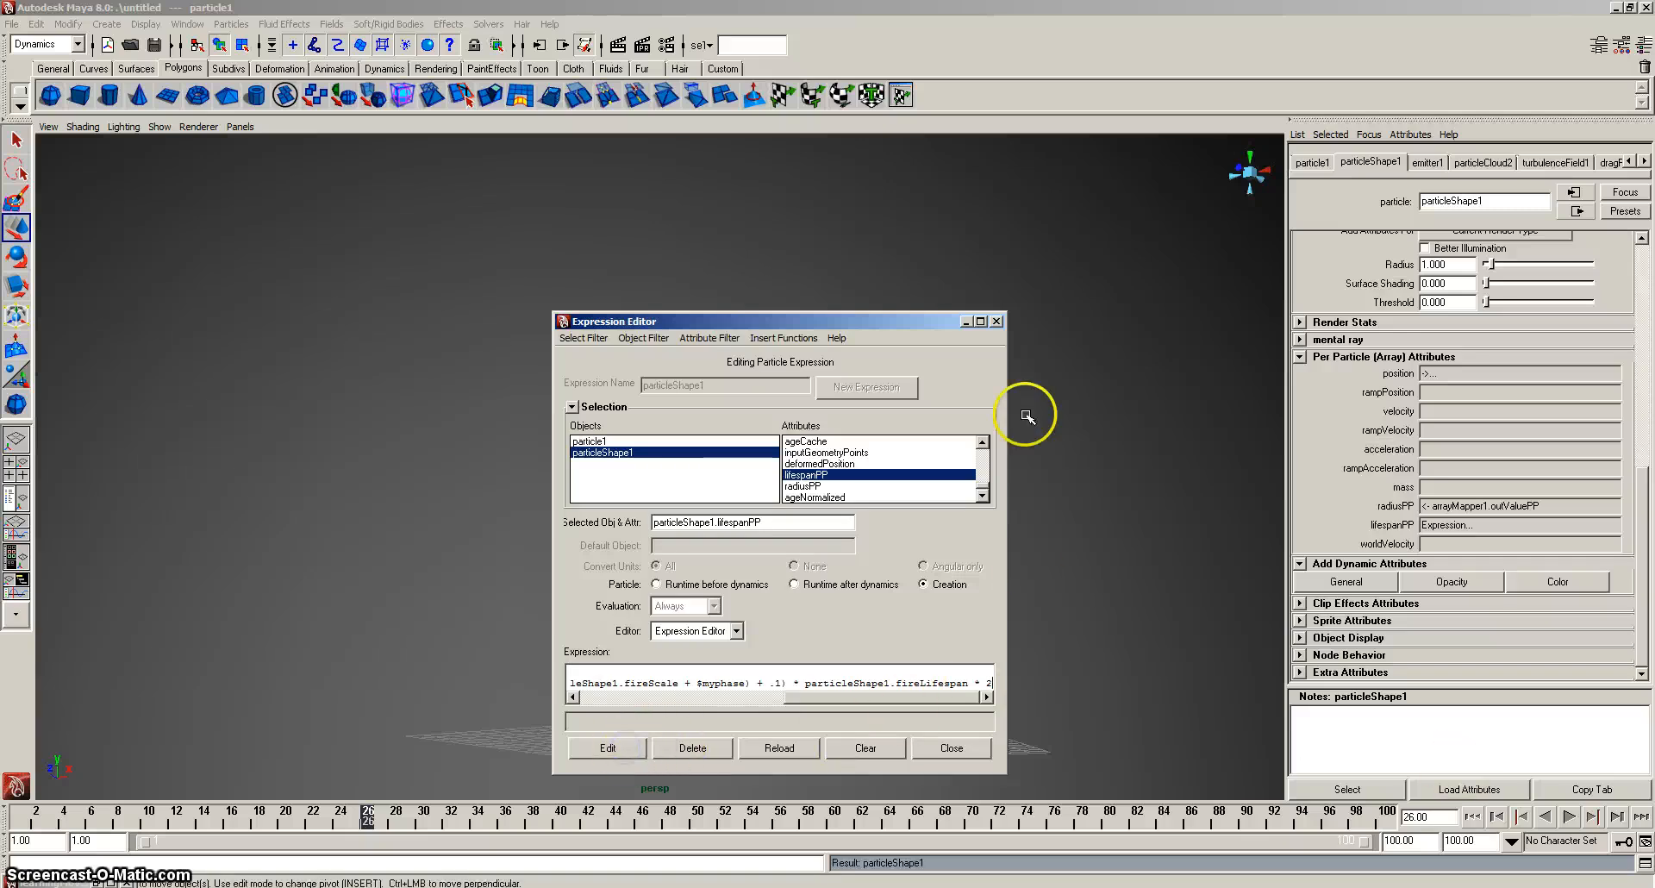
left_click(967, 322)
Replay the simulation with the full fire in view, stop at frame 53, and render that frame as a preview.
left_click(1565, 815)
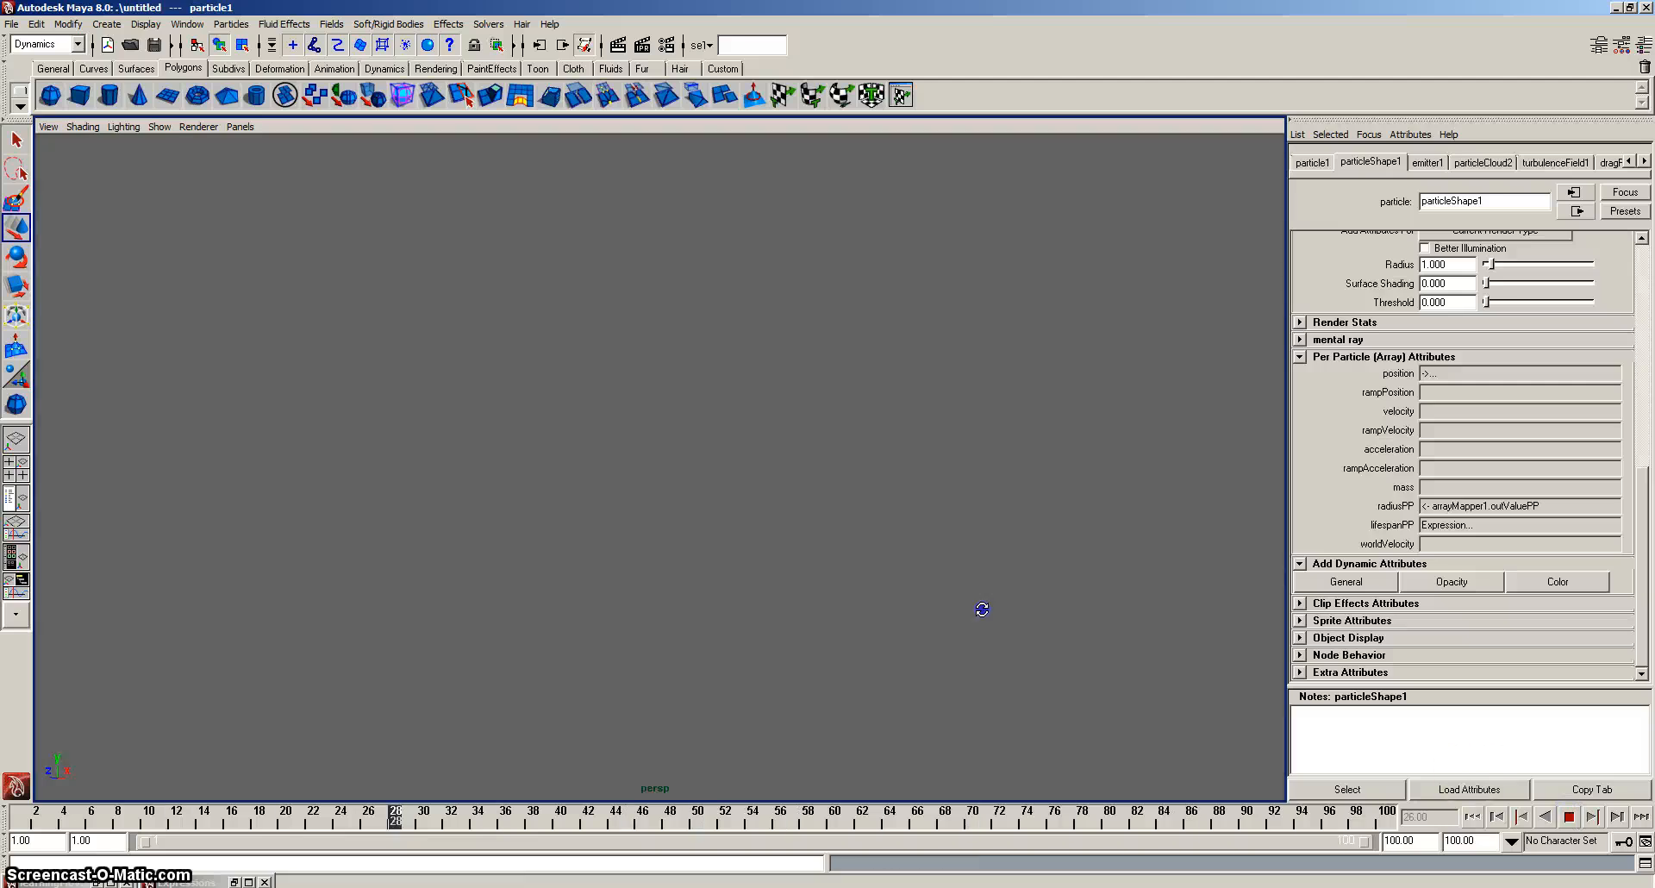
left_click_drag(982, 610, 953, 632, "alt")
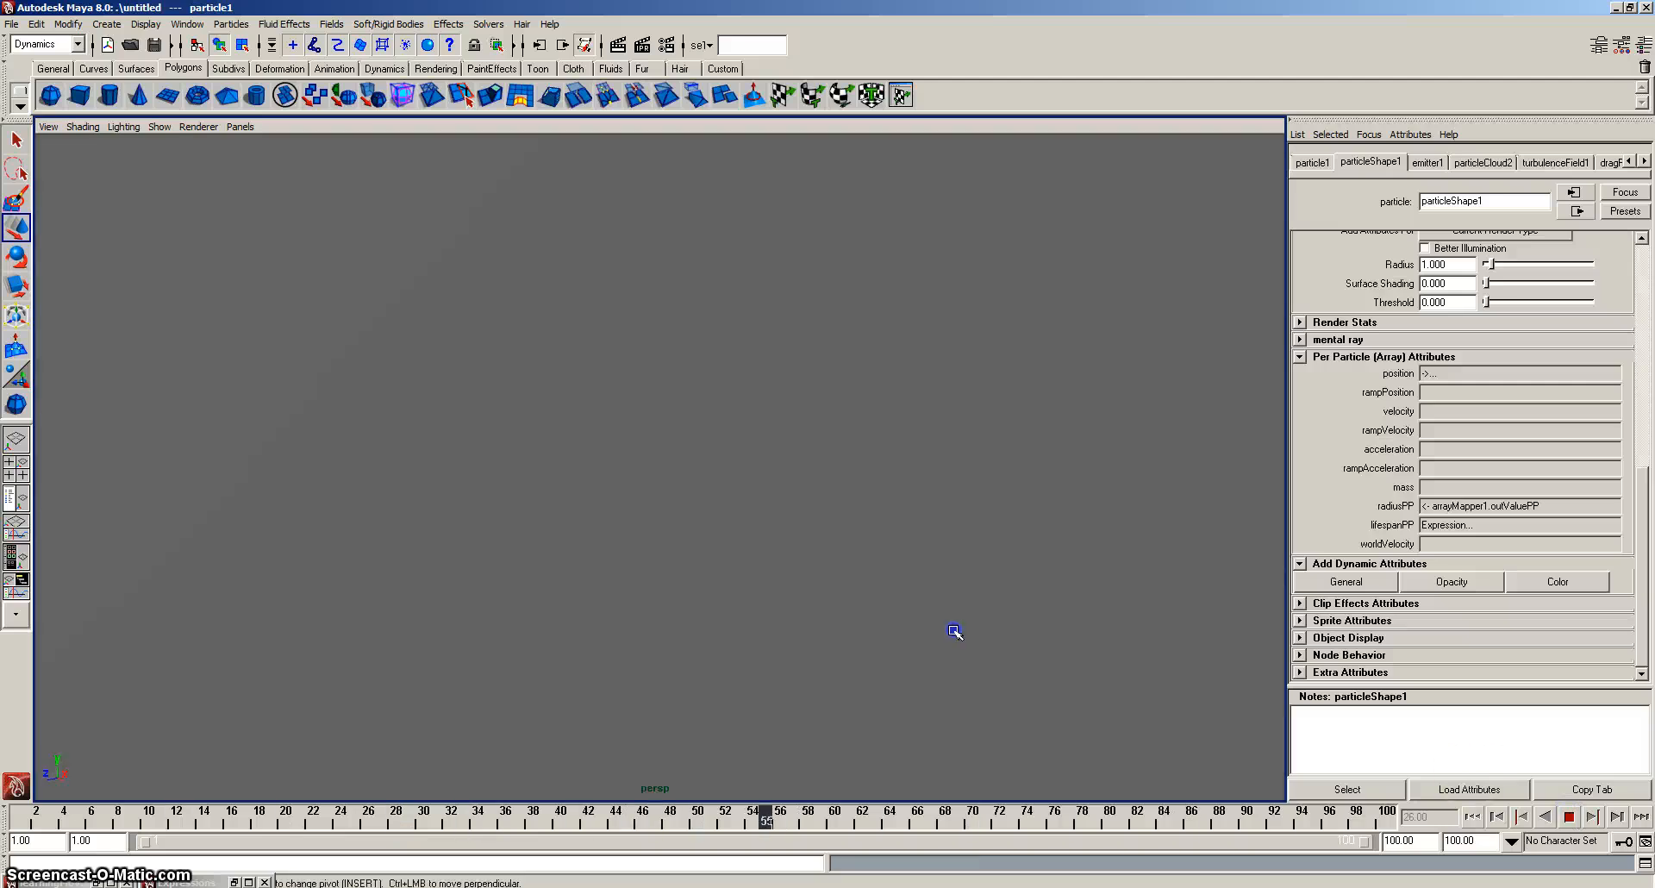
middle_click_drag(793, 551, 732, 272, "alt")
left_click_drag(747, 337, 739, 328, "alt")
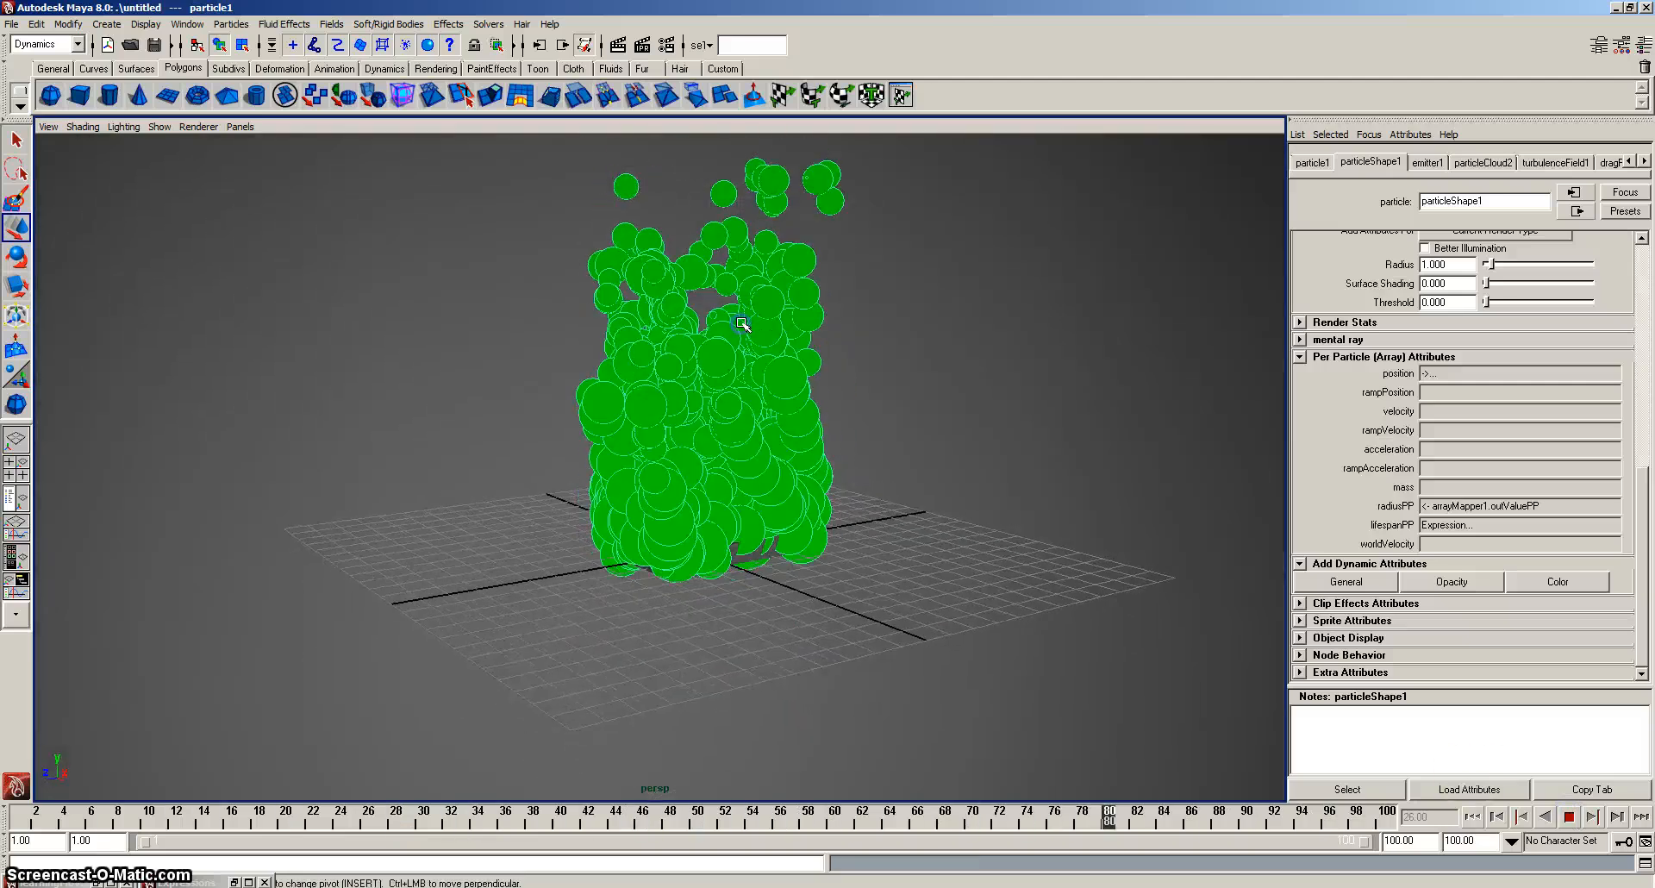
middle_click_drag(739, 328, 746, 446, "alt")
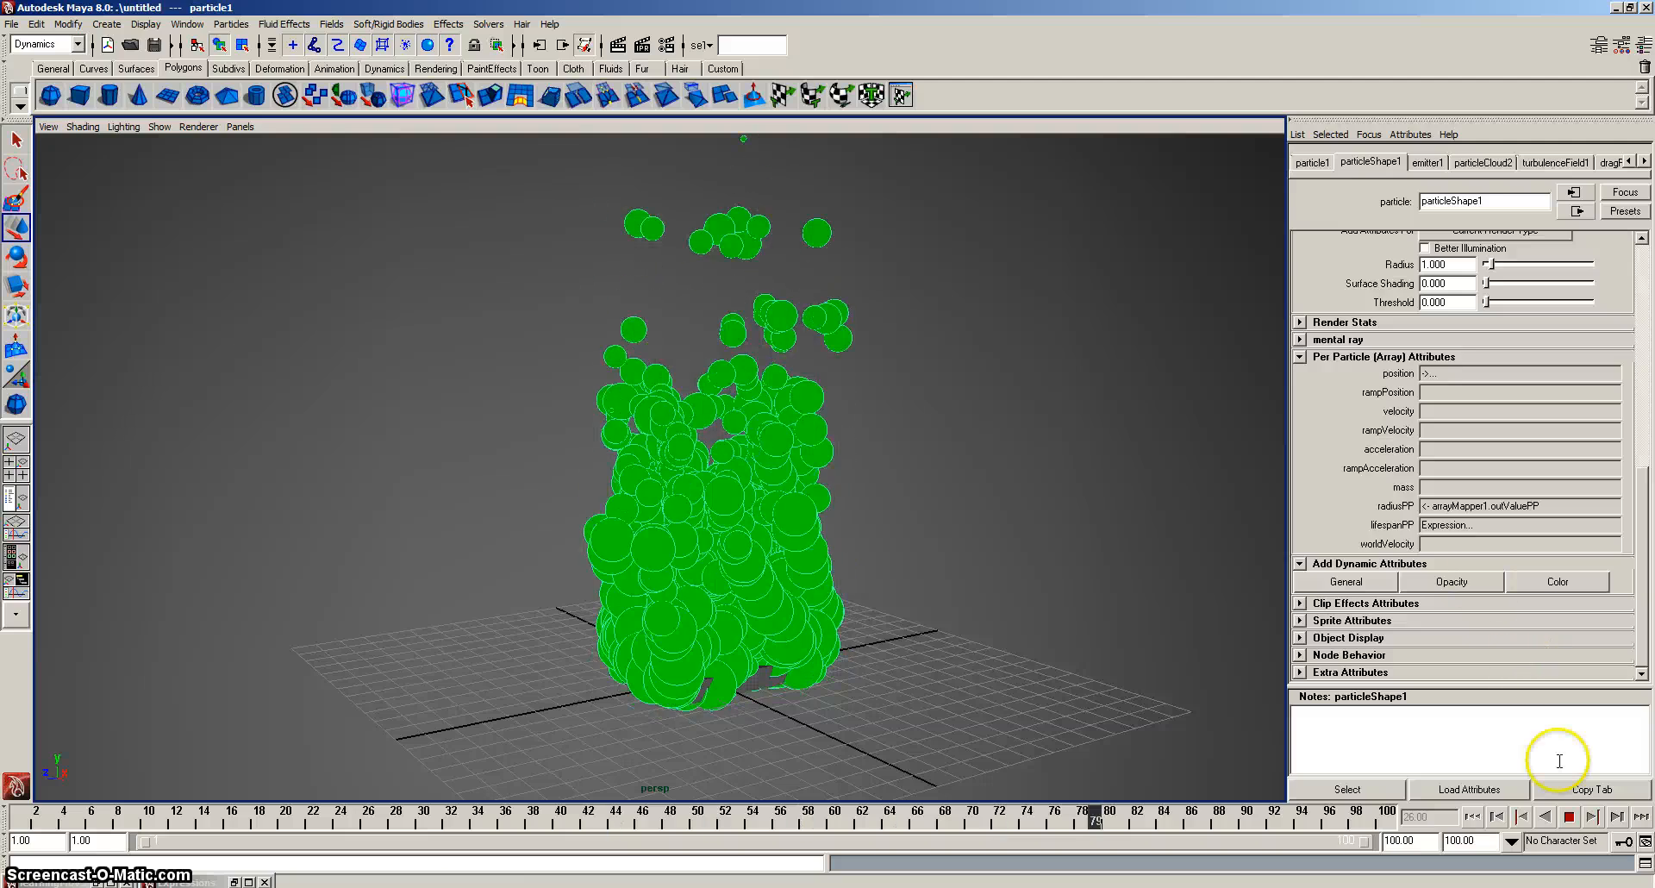
left_click(1569, 816)
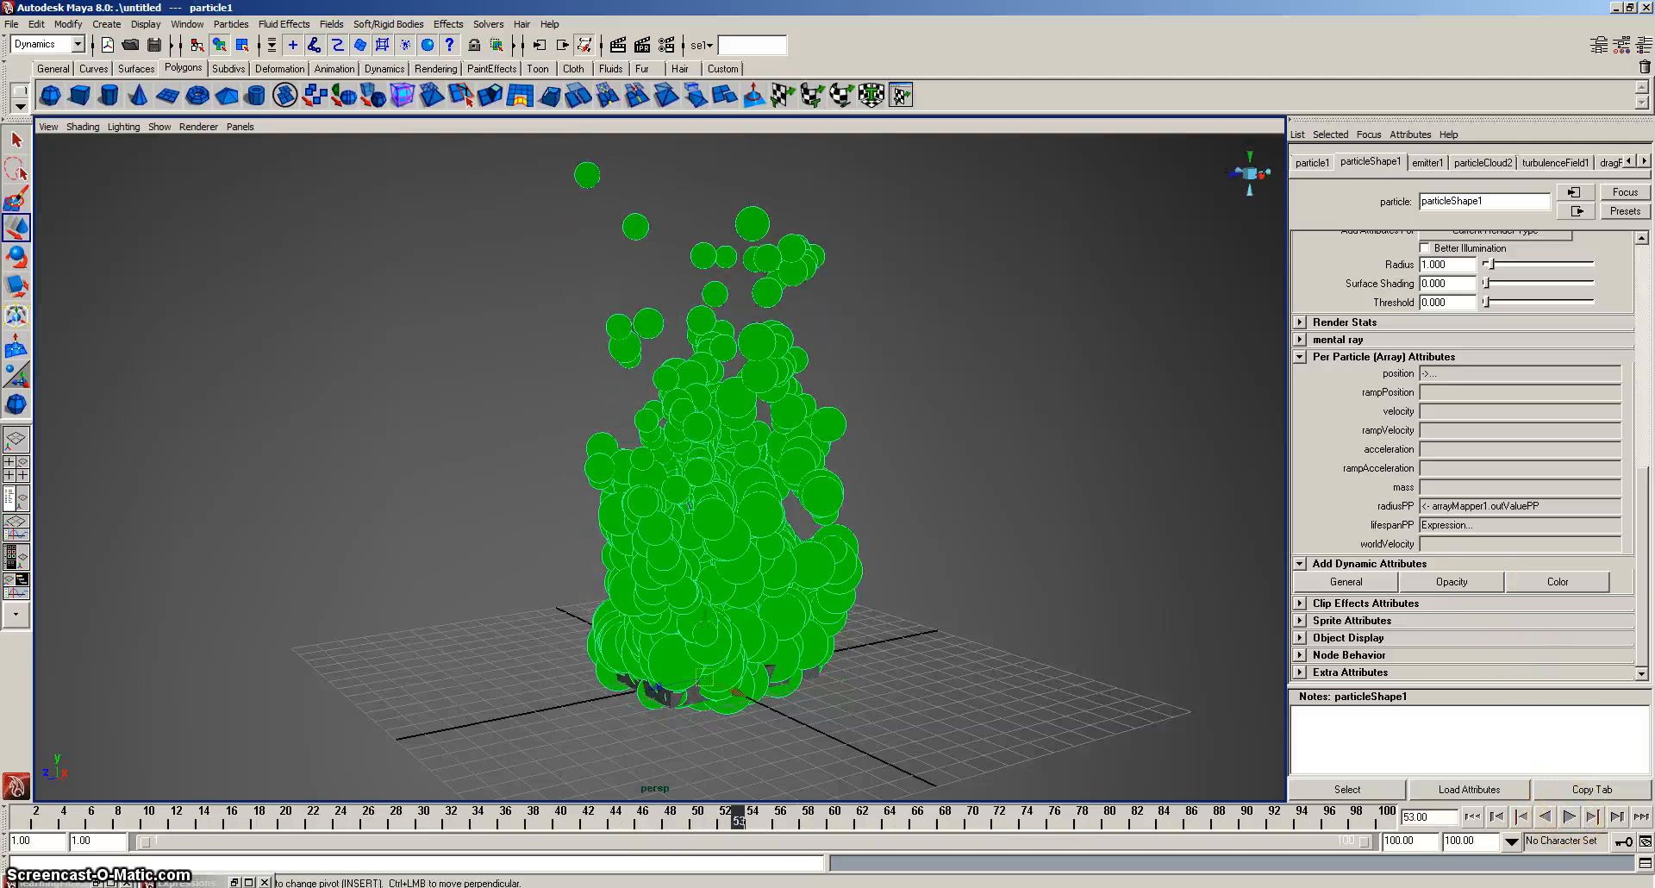
left_click(619, 47)
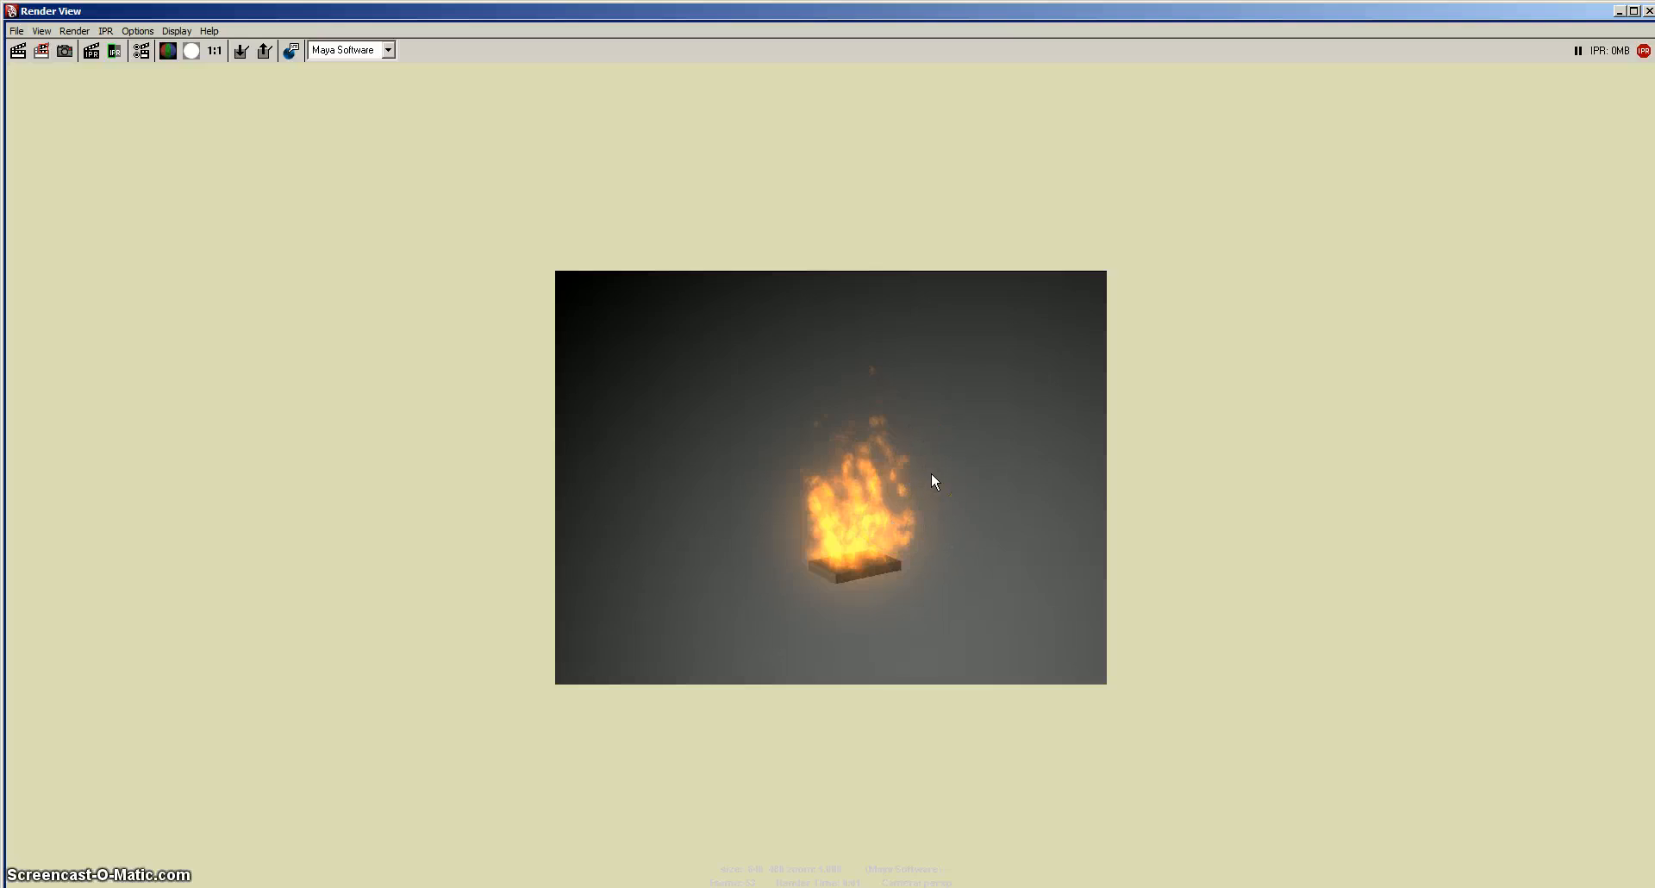
left_click(1648, 11)
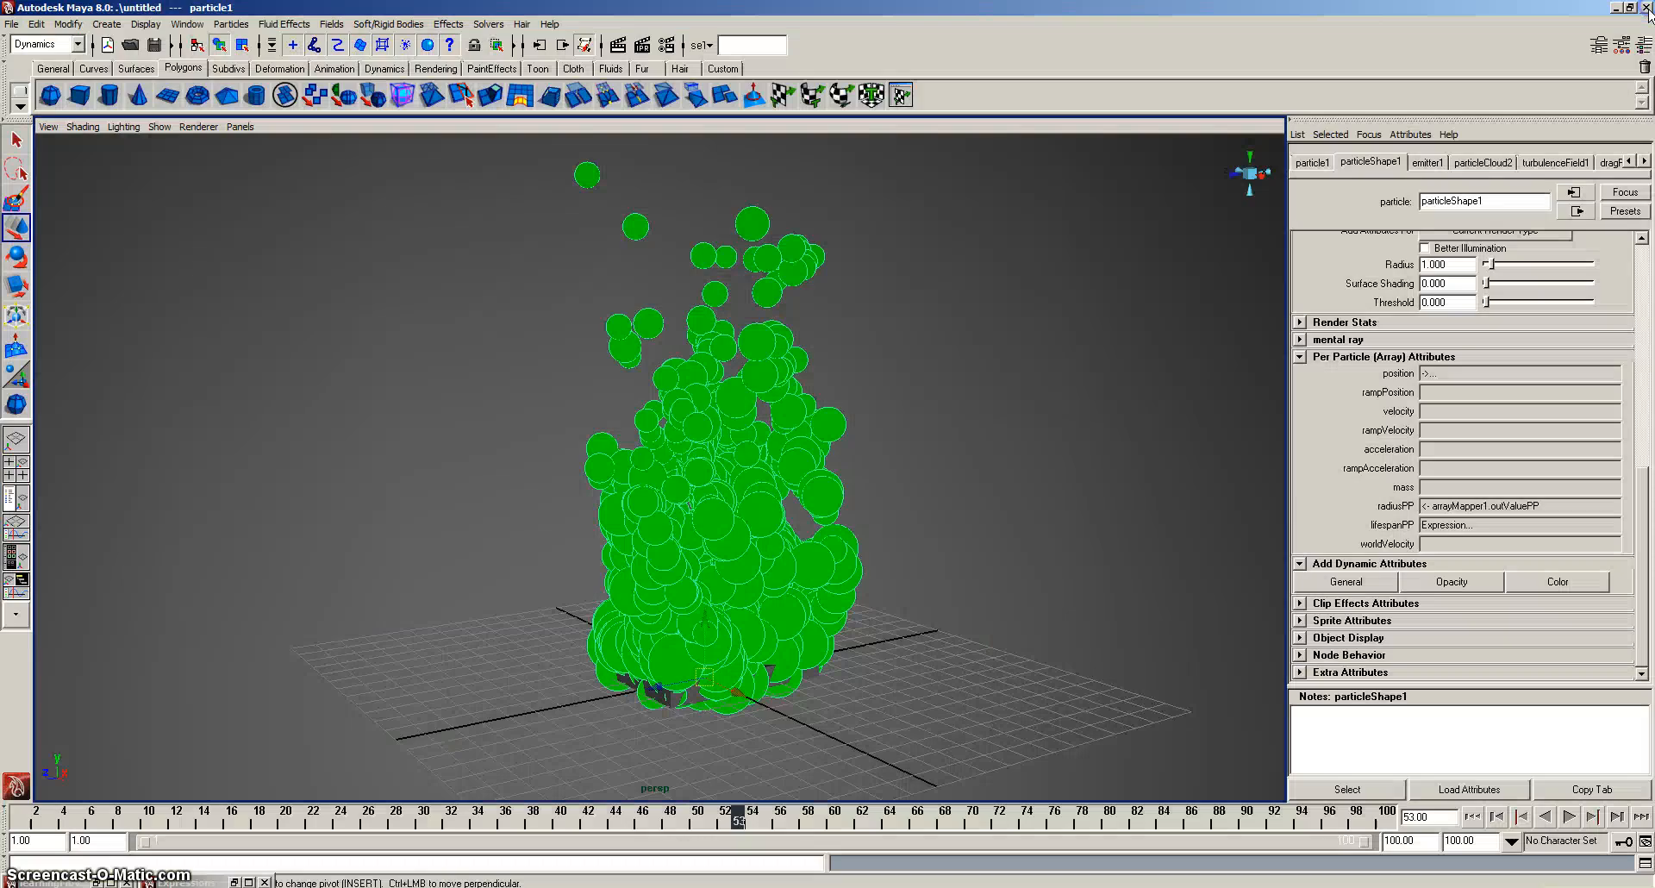
Create a spot light and display the scene with its lighting in the perspective view.
left_click(107, 24)
mouse_move(150, 114)
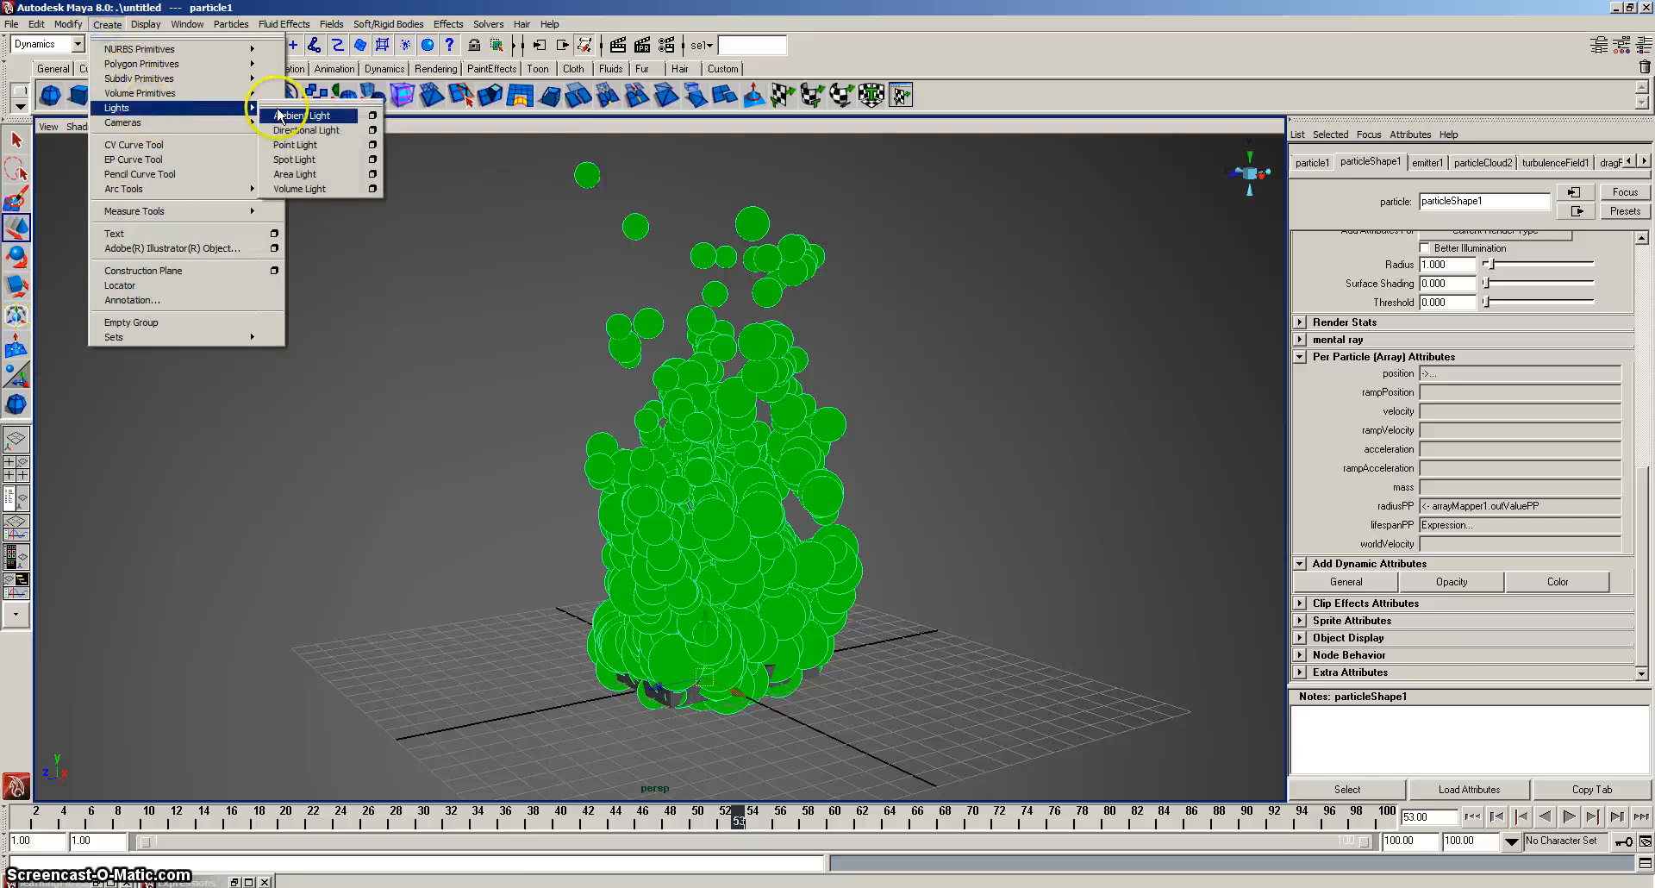
left_click(320, 159)
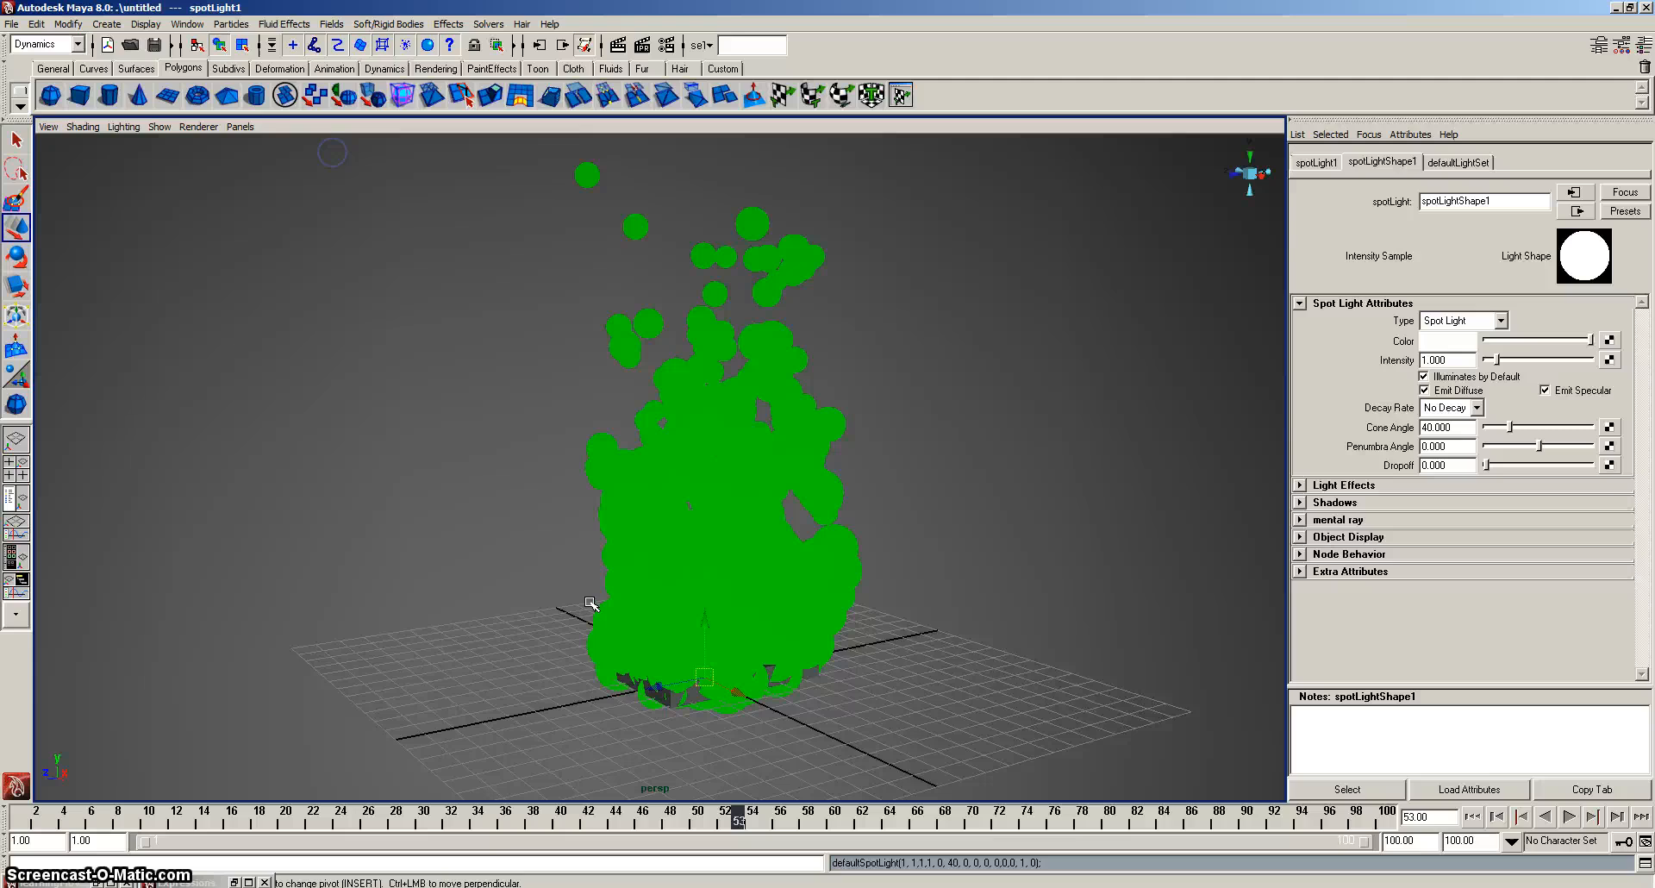
key("7")
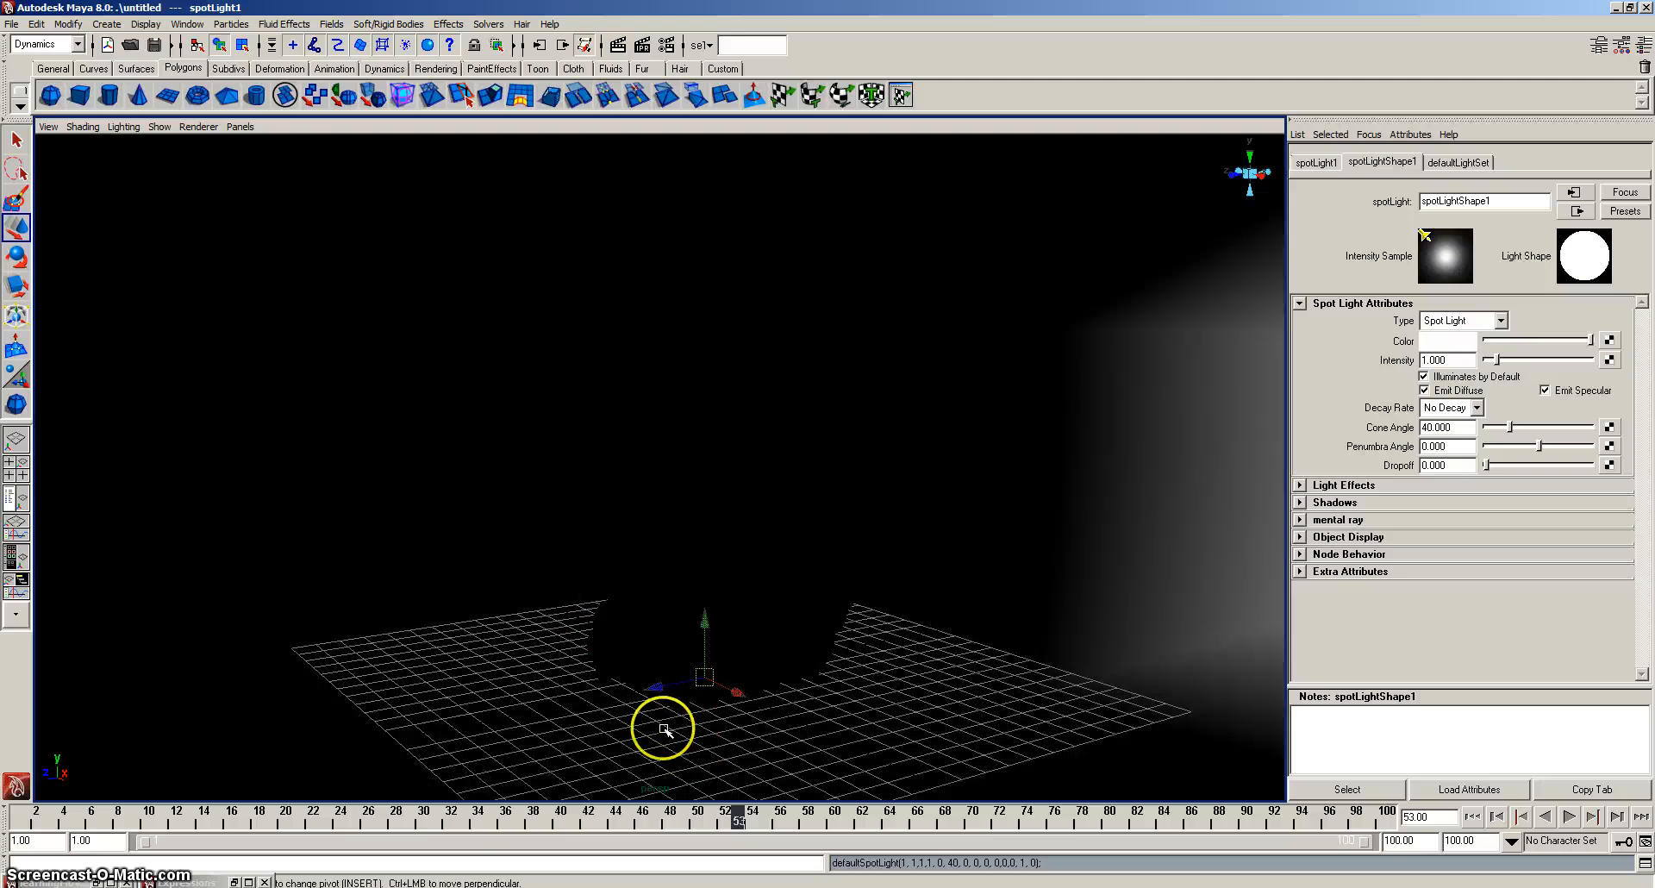
Look through the selected spot light and reposition it until the whole fire and the ground grid are inside its cone.
left_click(243, 128)
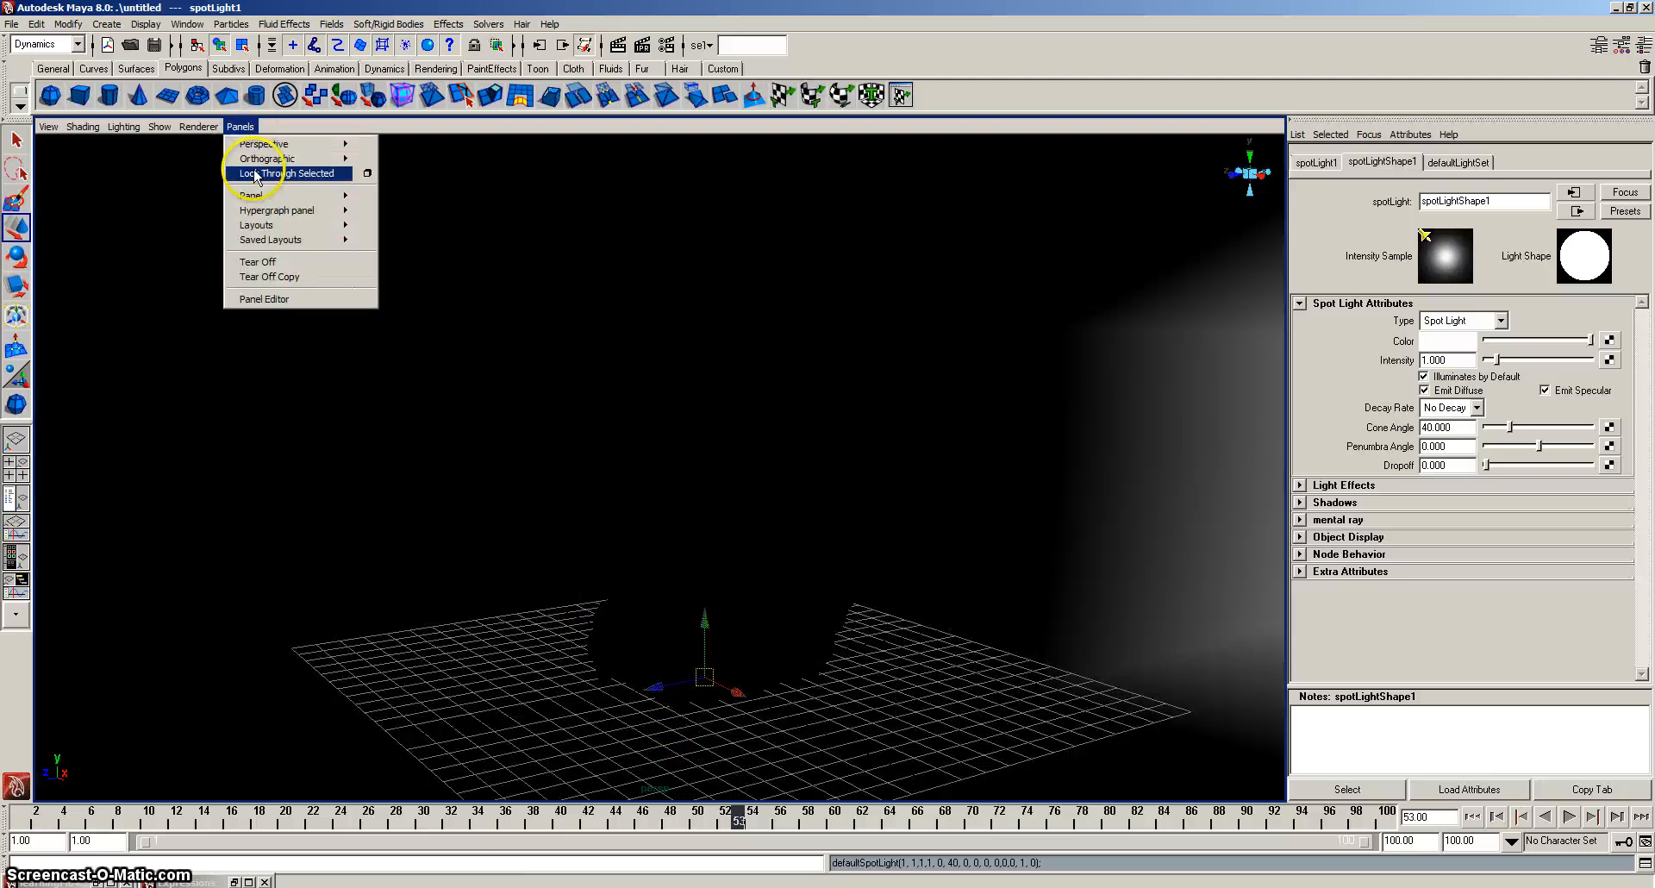
left_click(259, 166)
scroll(725, 428, "down", 3)
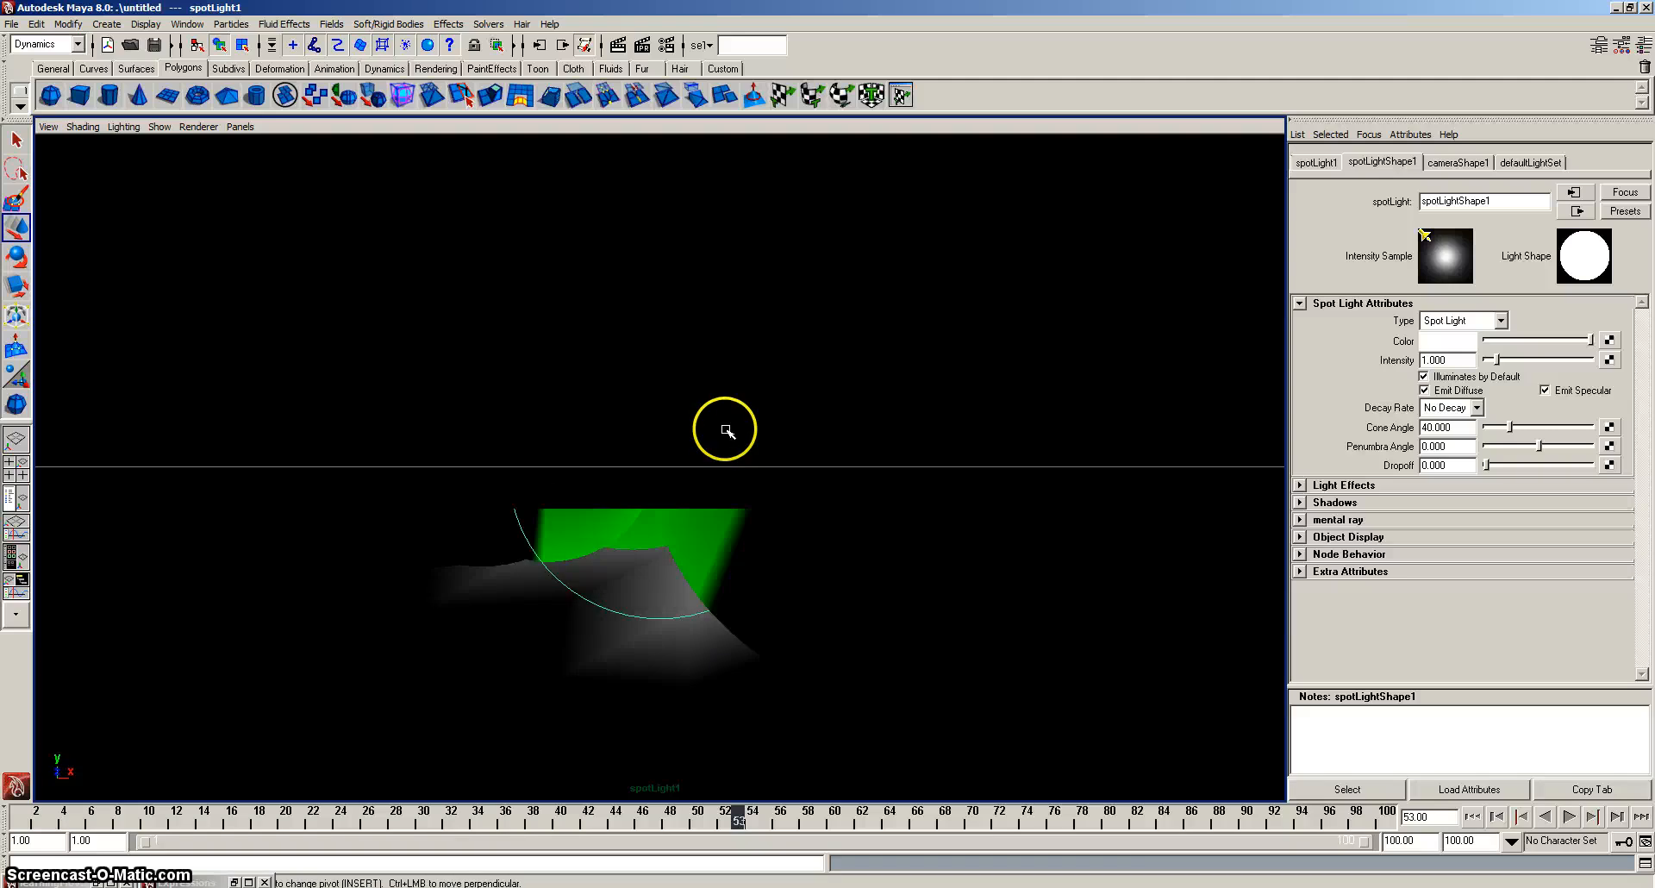
scroll(725, 428, "down", 3)
right_click_drag(710, 437, 713, 478, "alt")
mouse_move(713, 478)
left_mouse_down("alt")
mouse_move(847, 489)
mouse_move(89, 551)
mouse_move(681, 530)
mouse_move(691, 589)
mouse_move(676, 535)
mouse_move(702, 560)
mouse_move(373, 599)
mouse_move(893, 562)
left_mouse_up("alt")
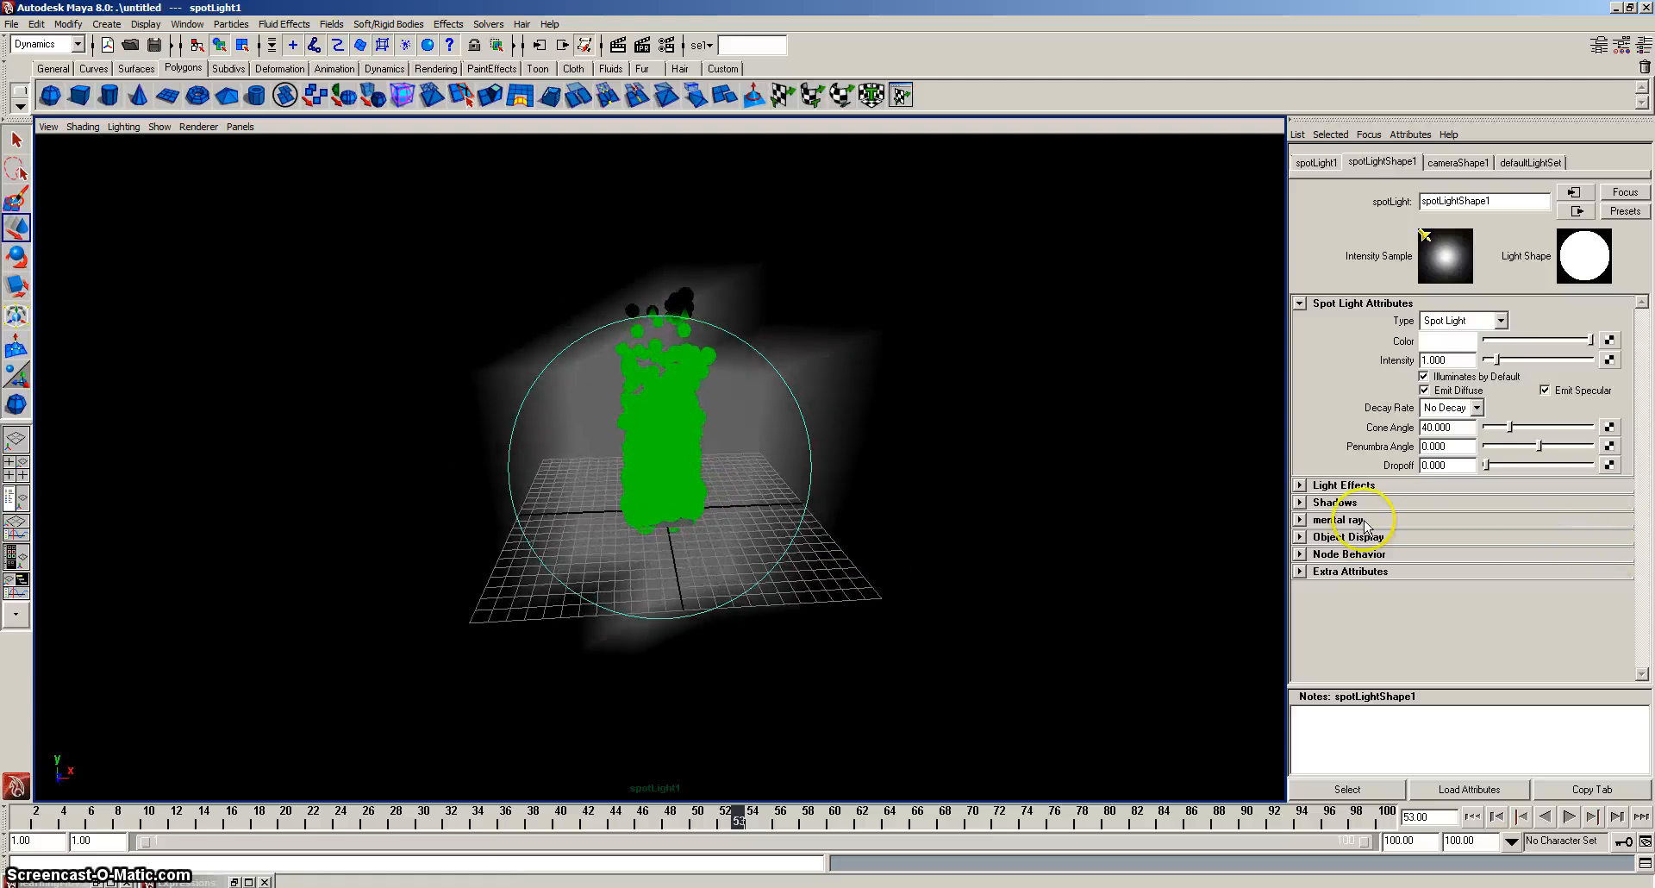
Set the spot light's cone angle to about 58 and its dropoff to 50, fine-tuning its aim at the fire.
left_click_drag(1512, 431, 1523, 431)
double_click(1457, 470)
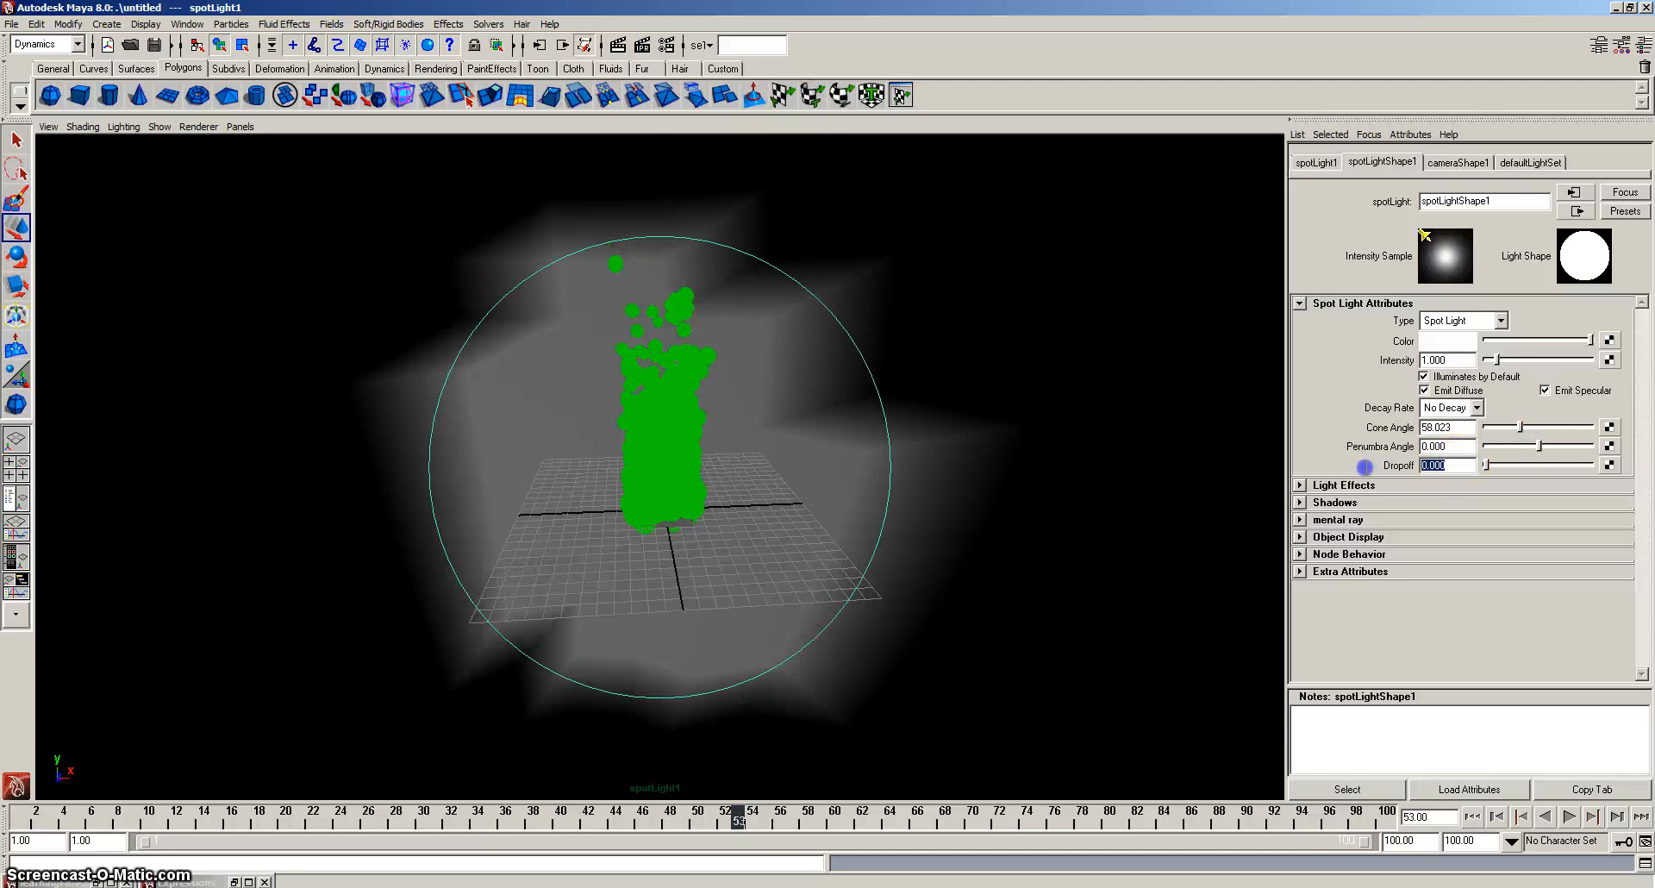
key("Return")
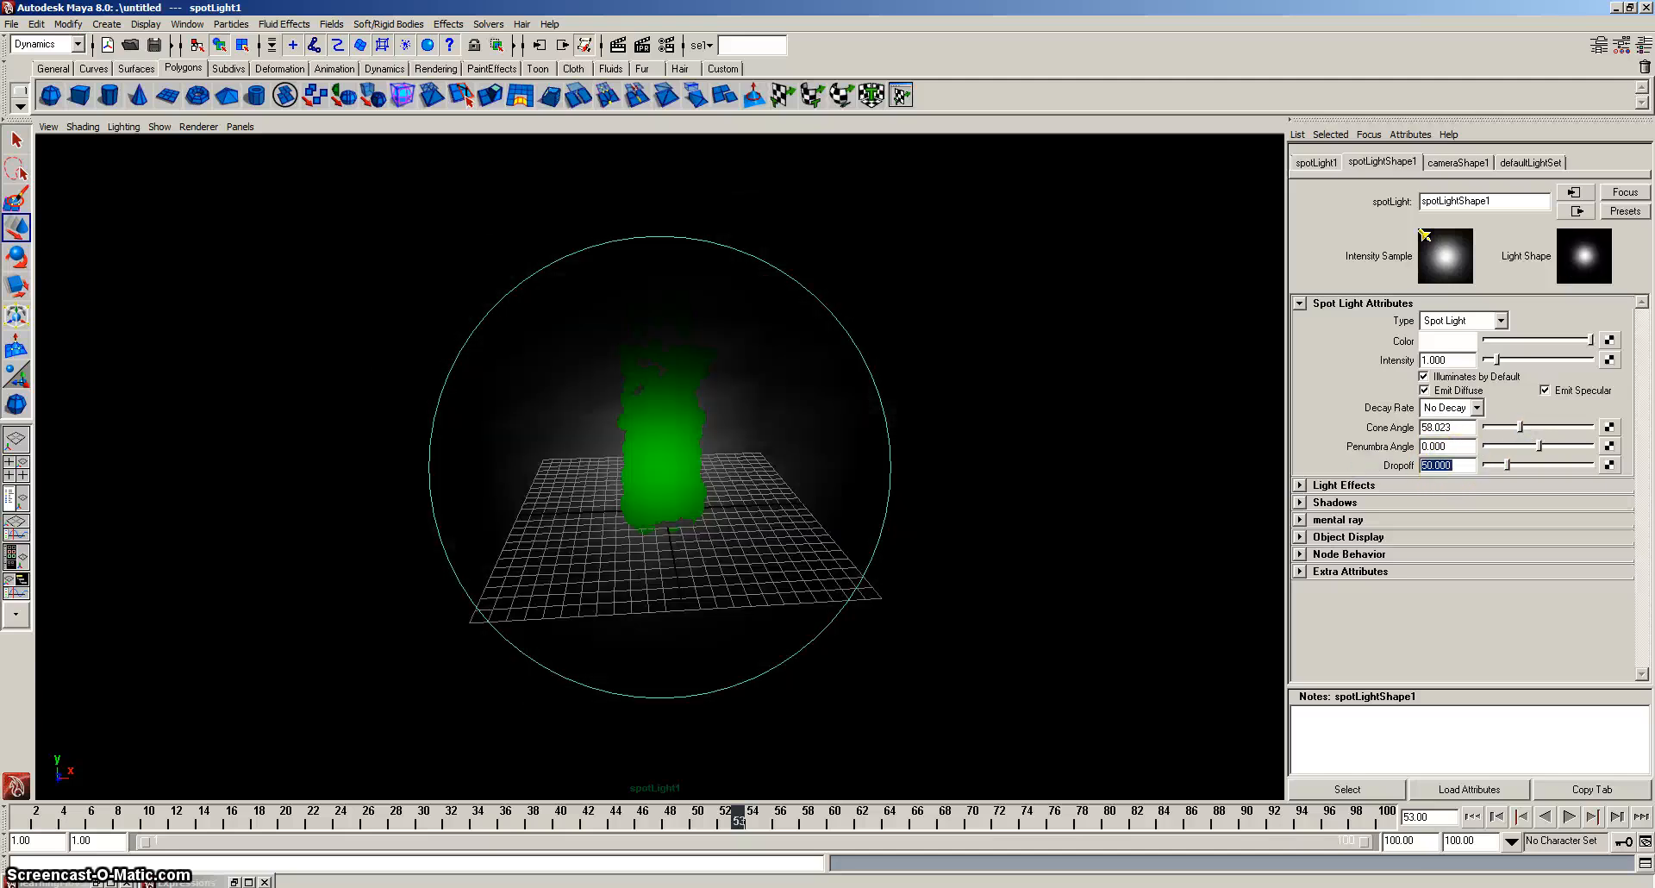
left_click(1156, 484)
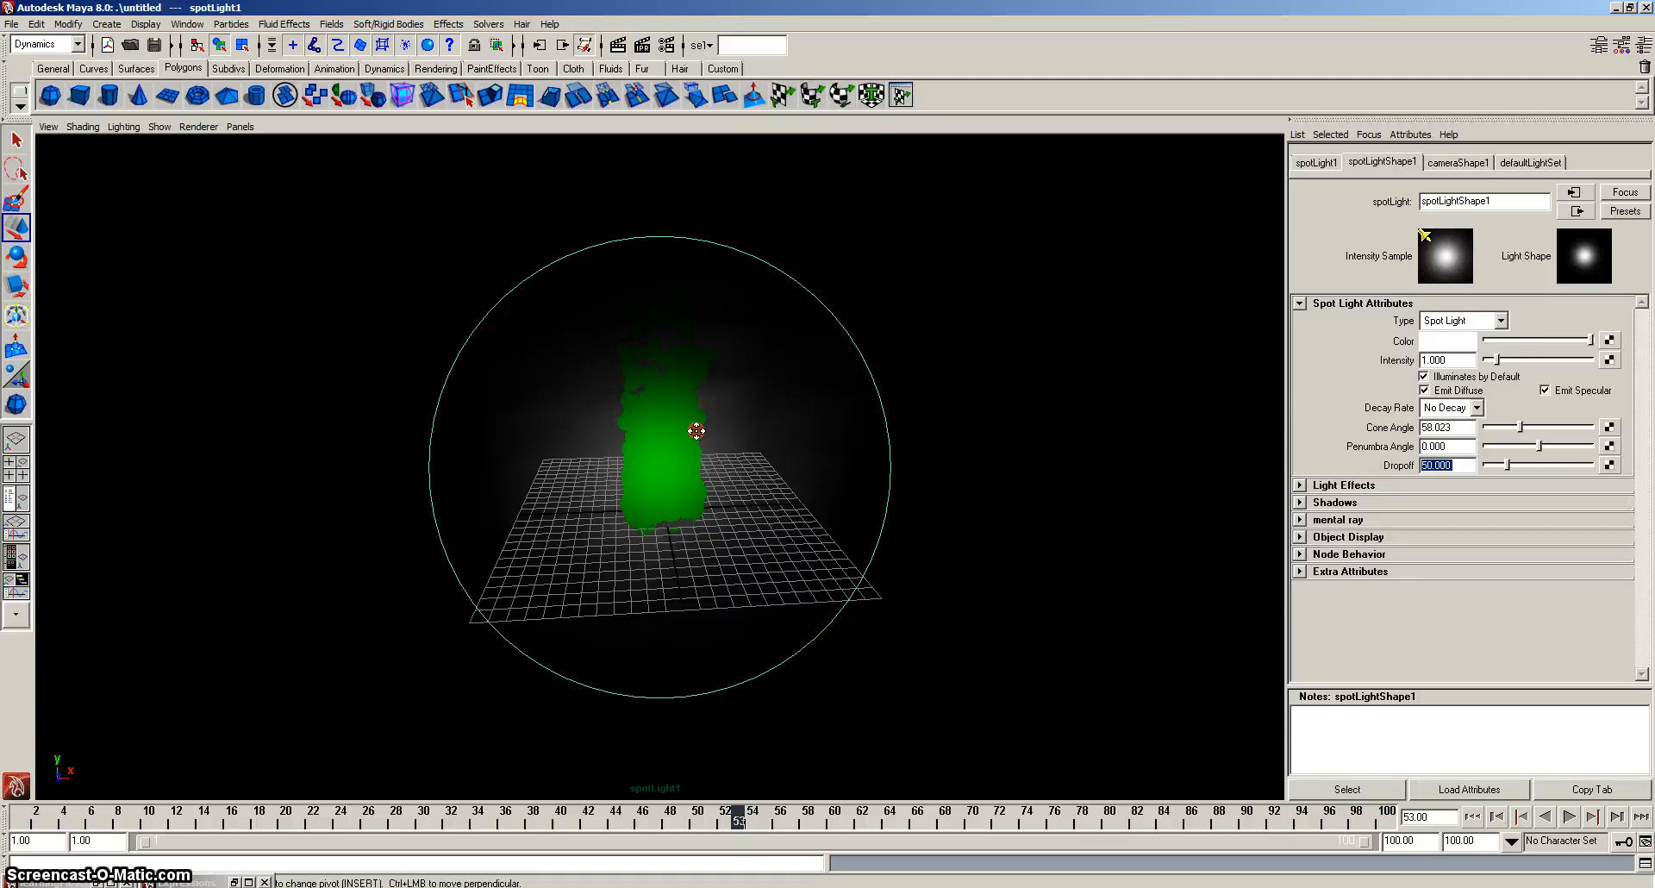
left_click_drag(695, 429, 705, 462, "alt")
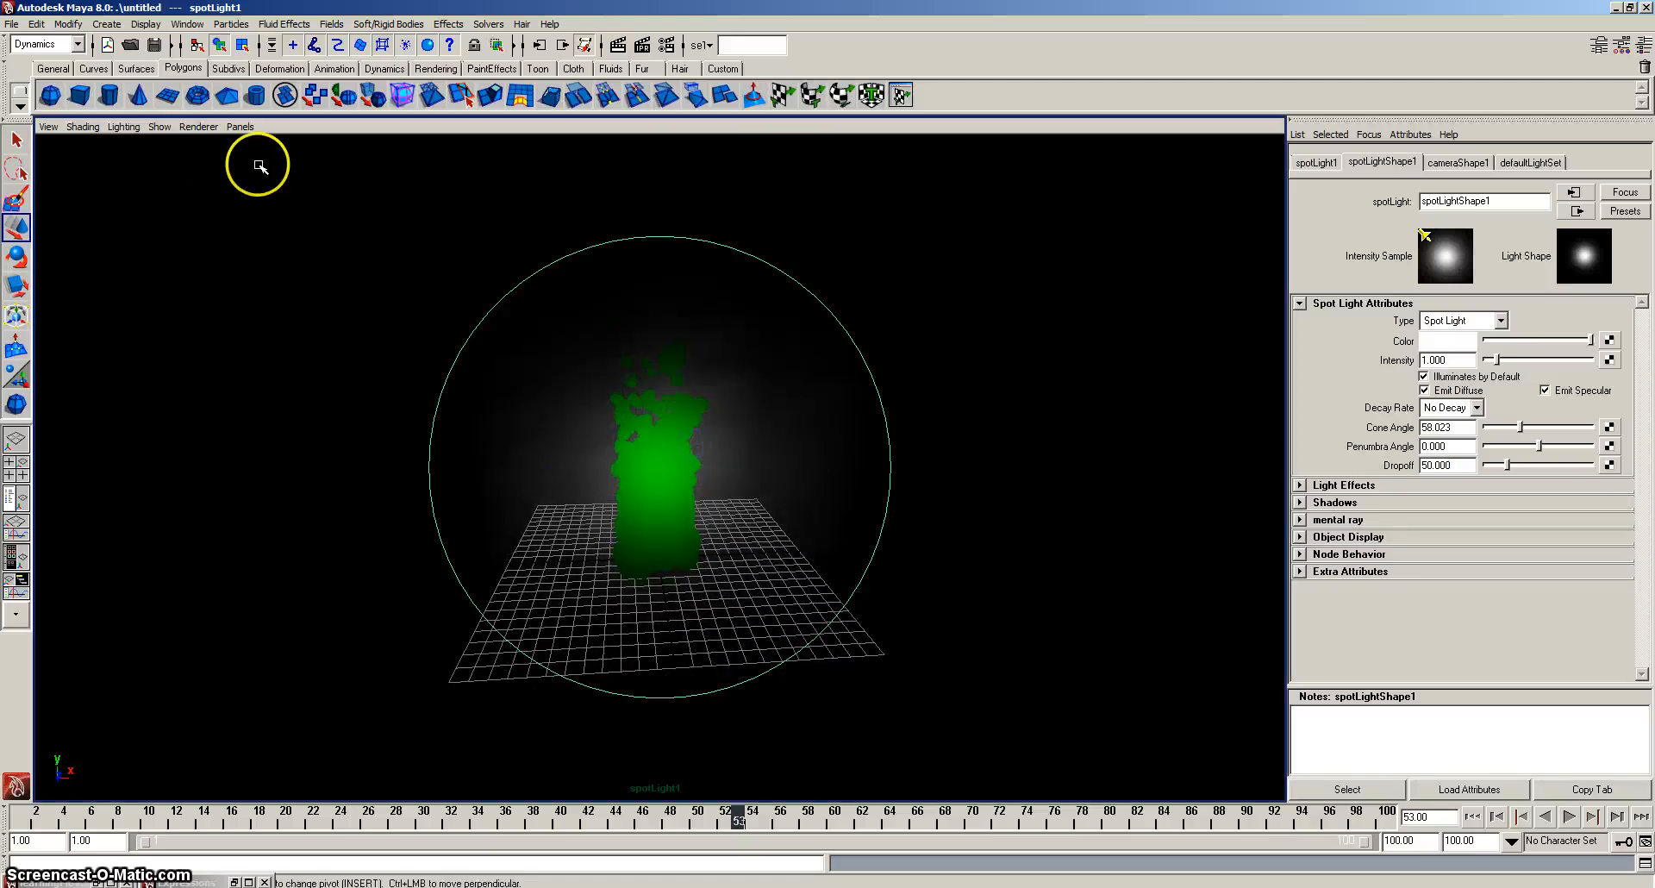
Return to the perspective view, render the spot-lit fire as a preview, and close the render.
left_click(17, 441)
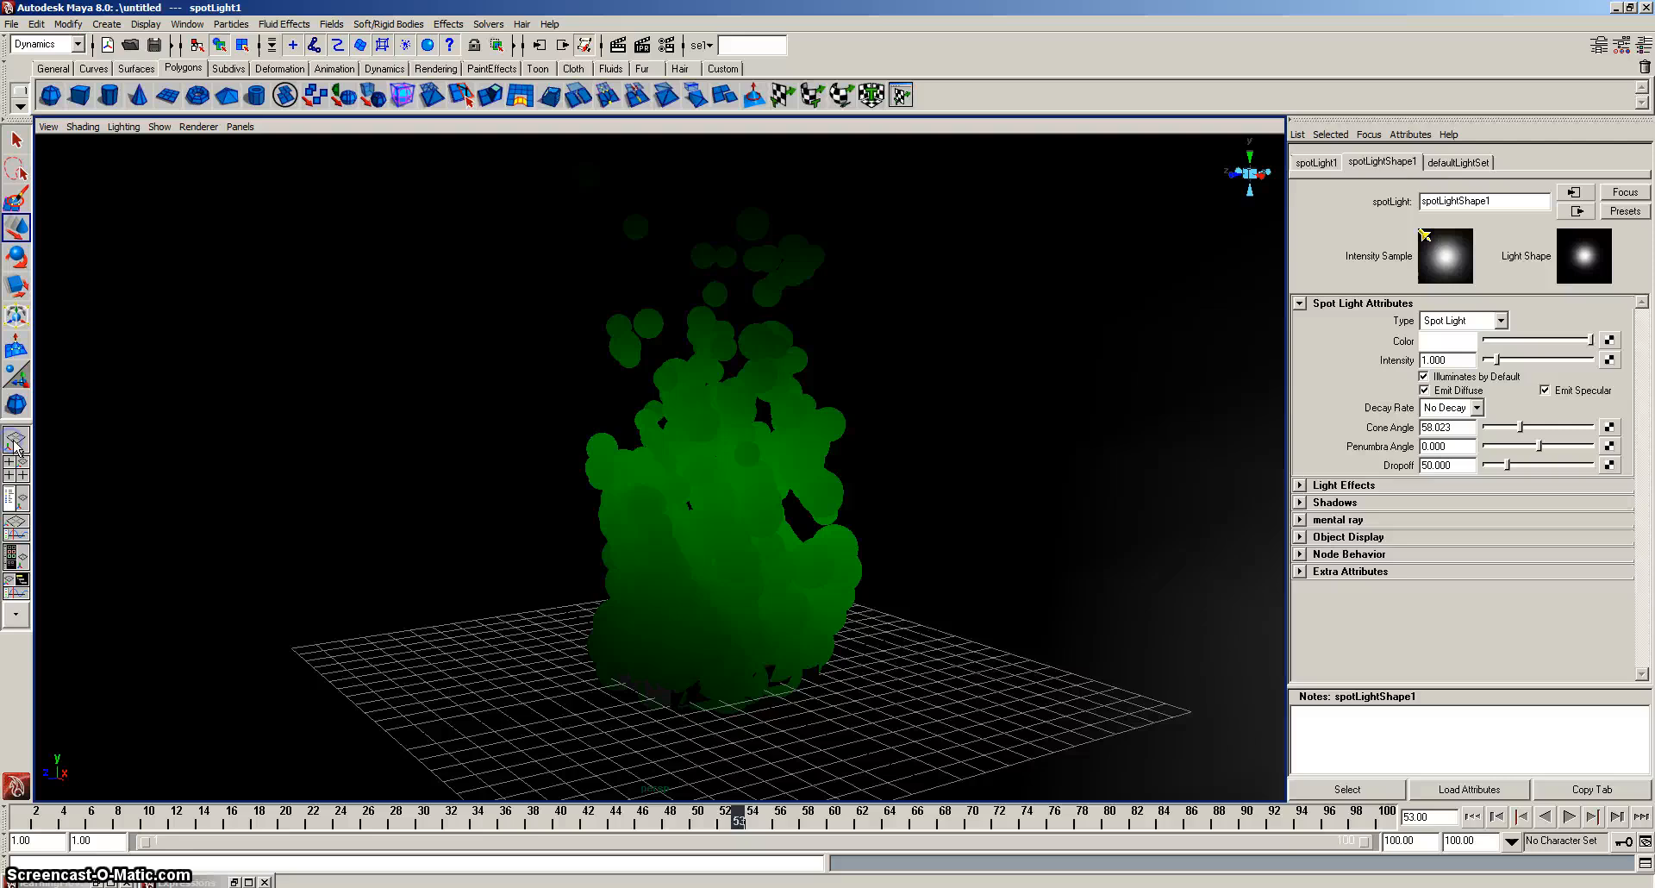
mouse_move(699, 543)
left_mouse_down("alt")
mouse_move(919, 558)
mouse_move(669, 548)
mouse_move(831, 554)
mouse_move(739, 528)
mouse_move(673, 560)
left_mouse_up("alt")
left_click(621, 57)
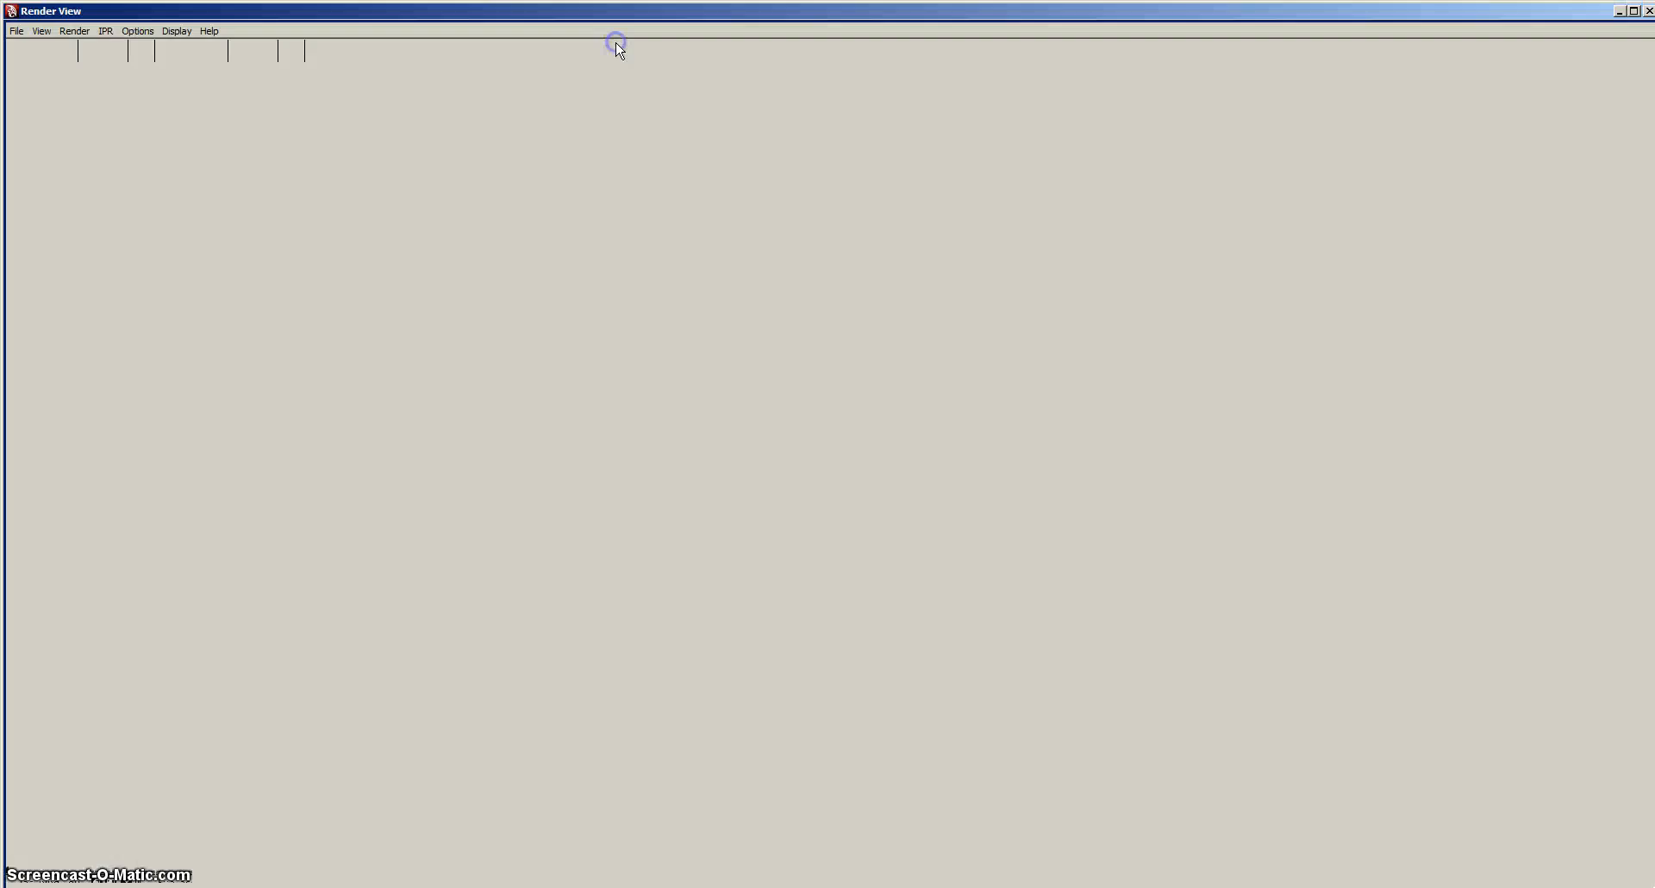
left_click(858, 492)
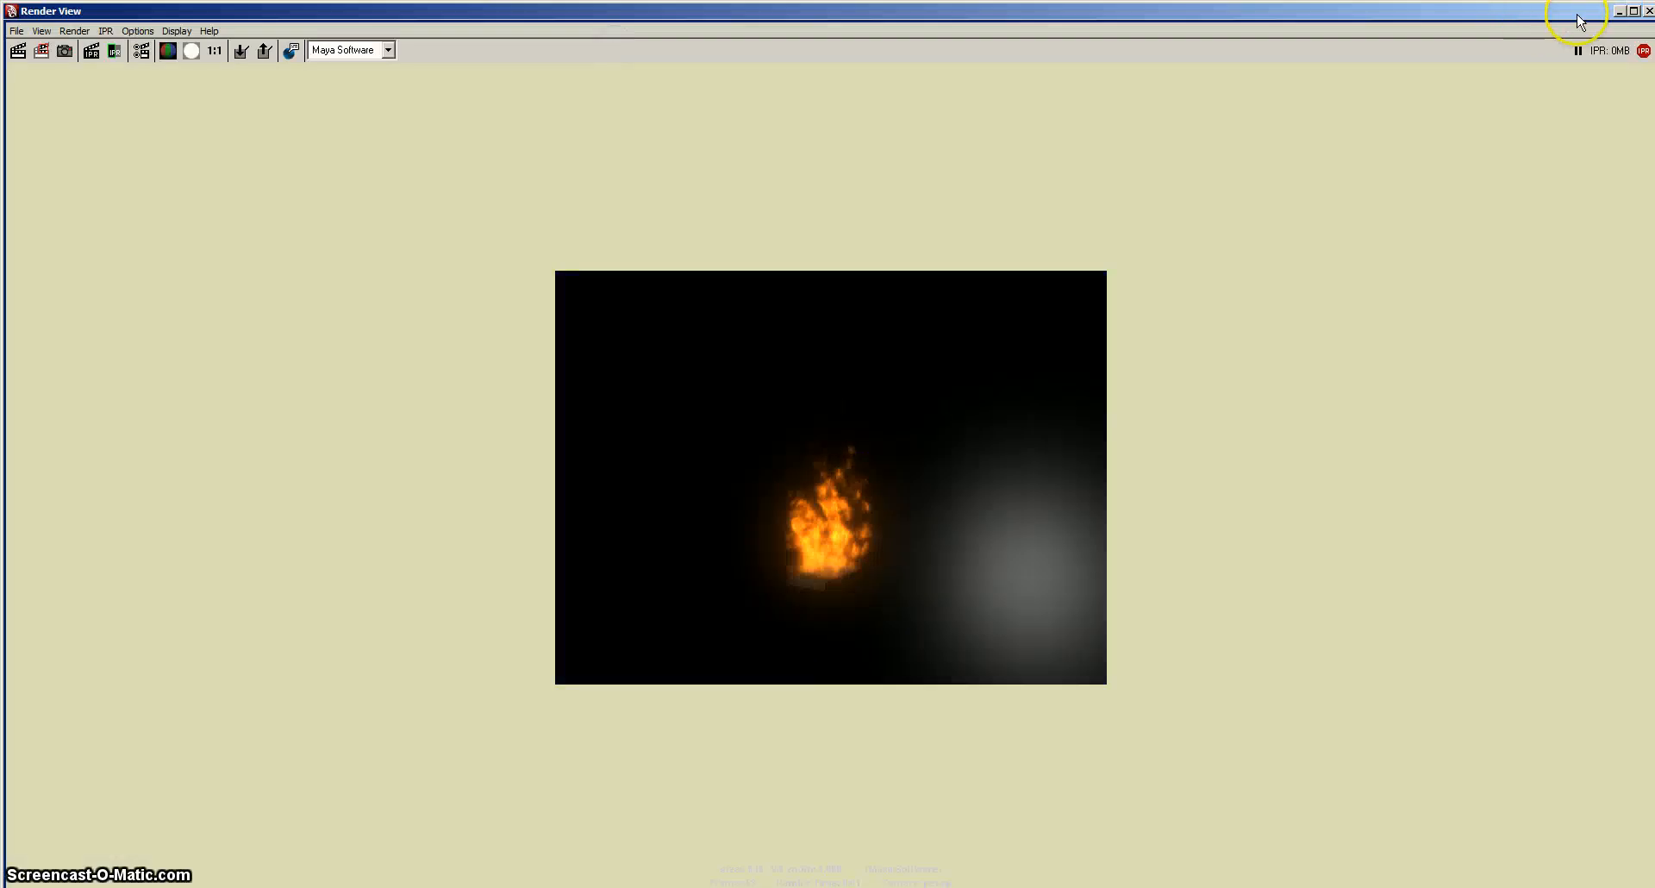
left_click(1648, 11)
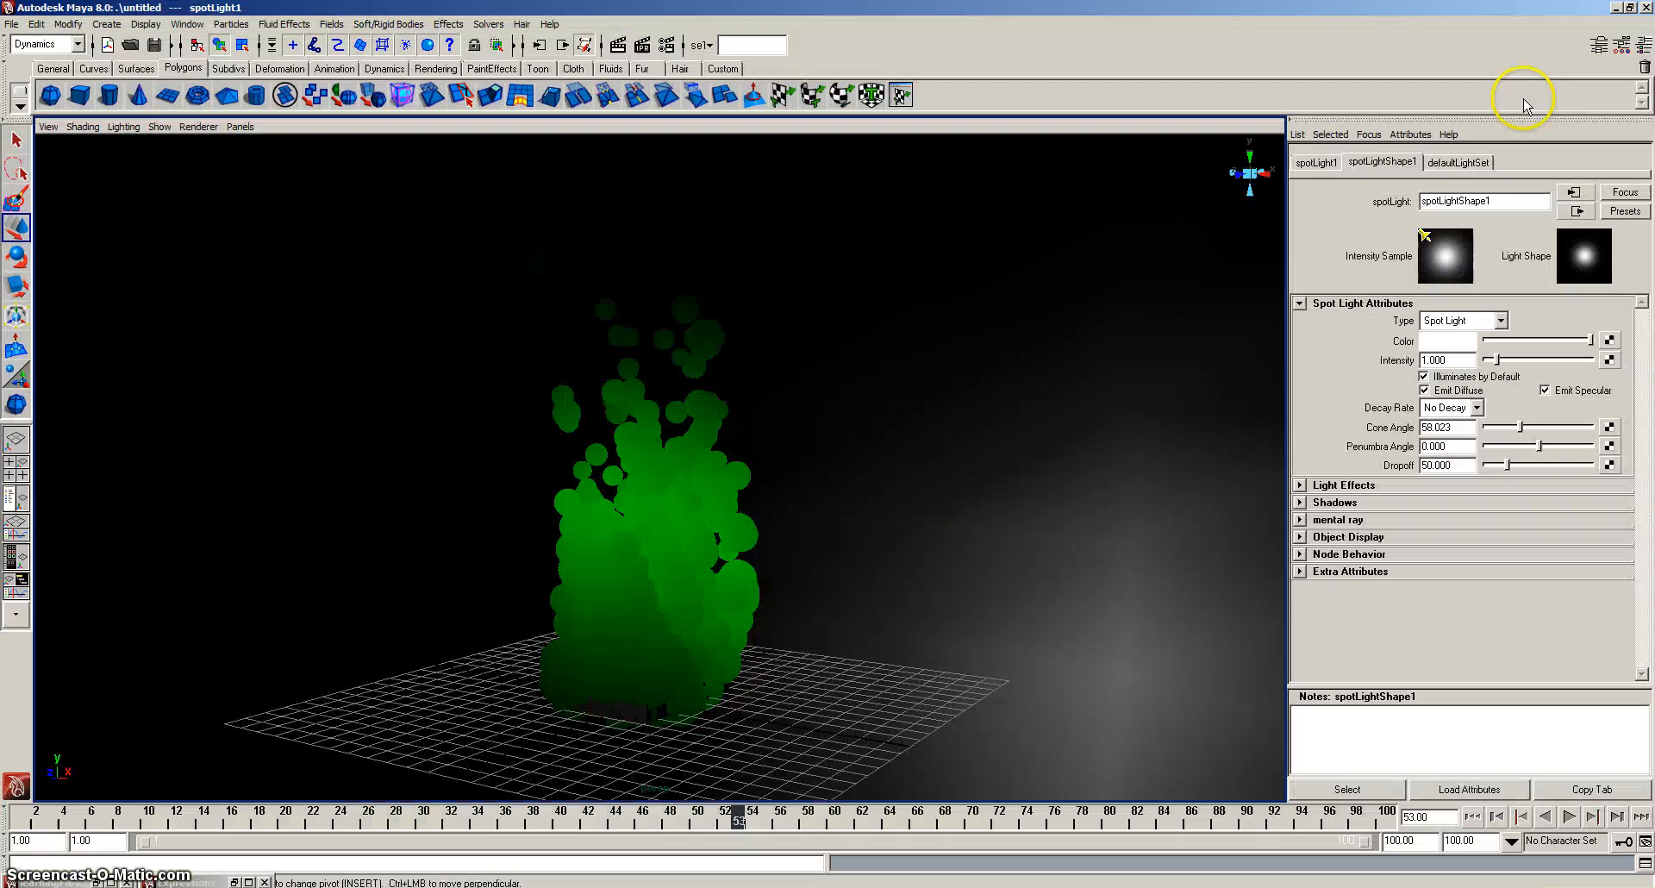
Create a directional light and raise it above the top of the flames.
left_click(99, 24)
mouse_move(176, 121)
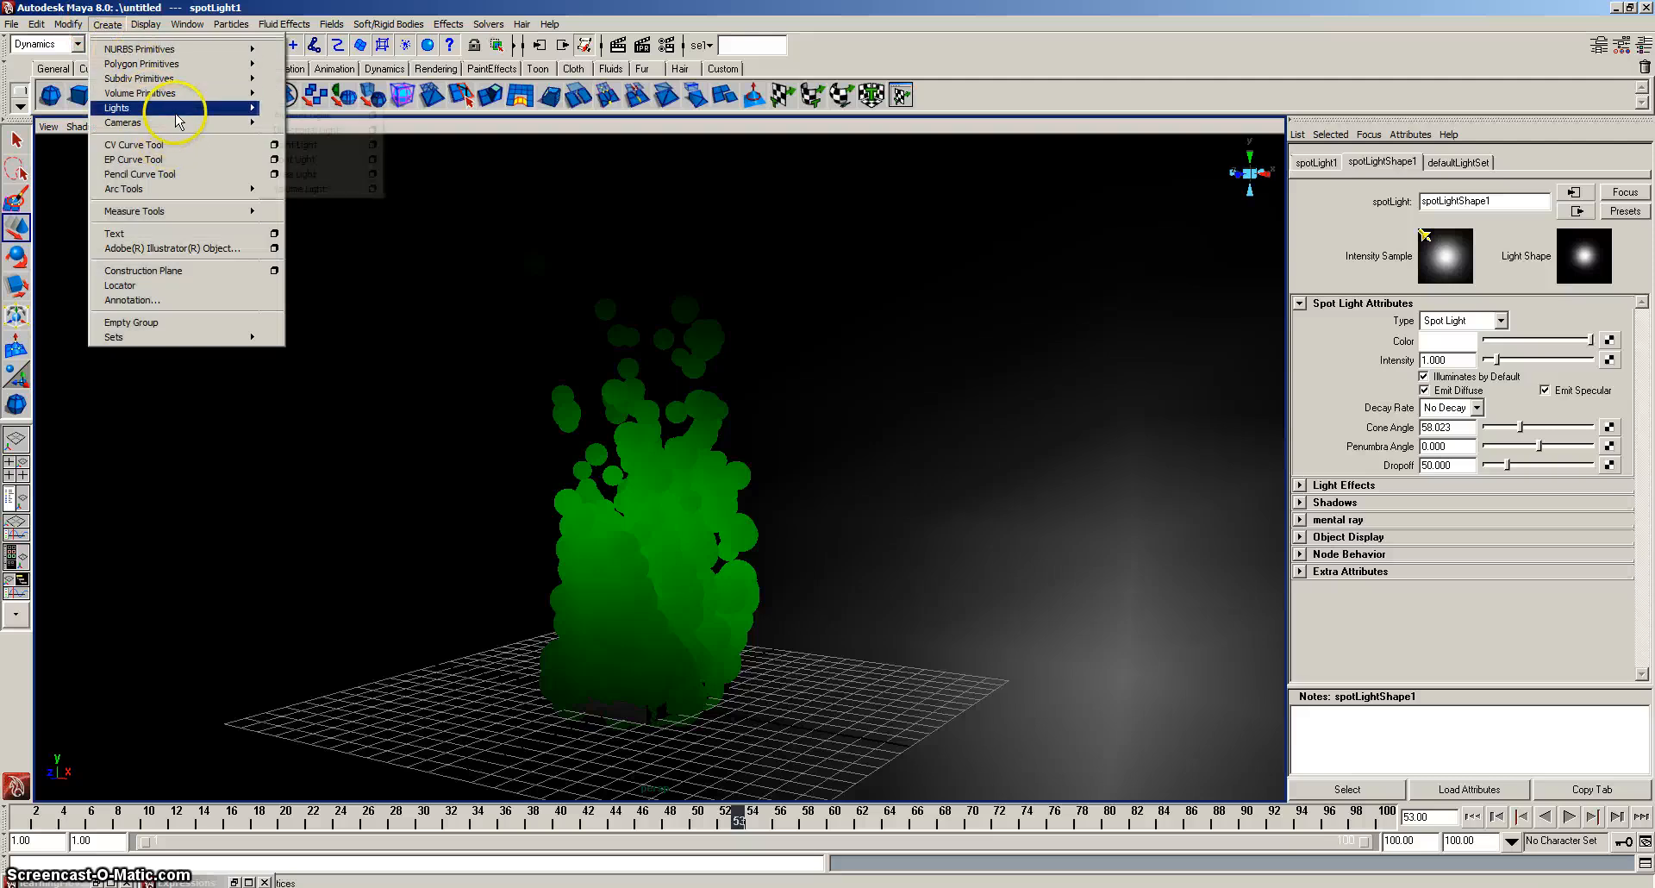
left_click(311, 128)
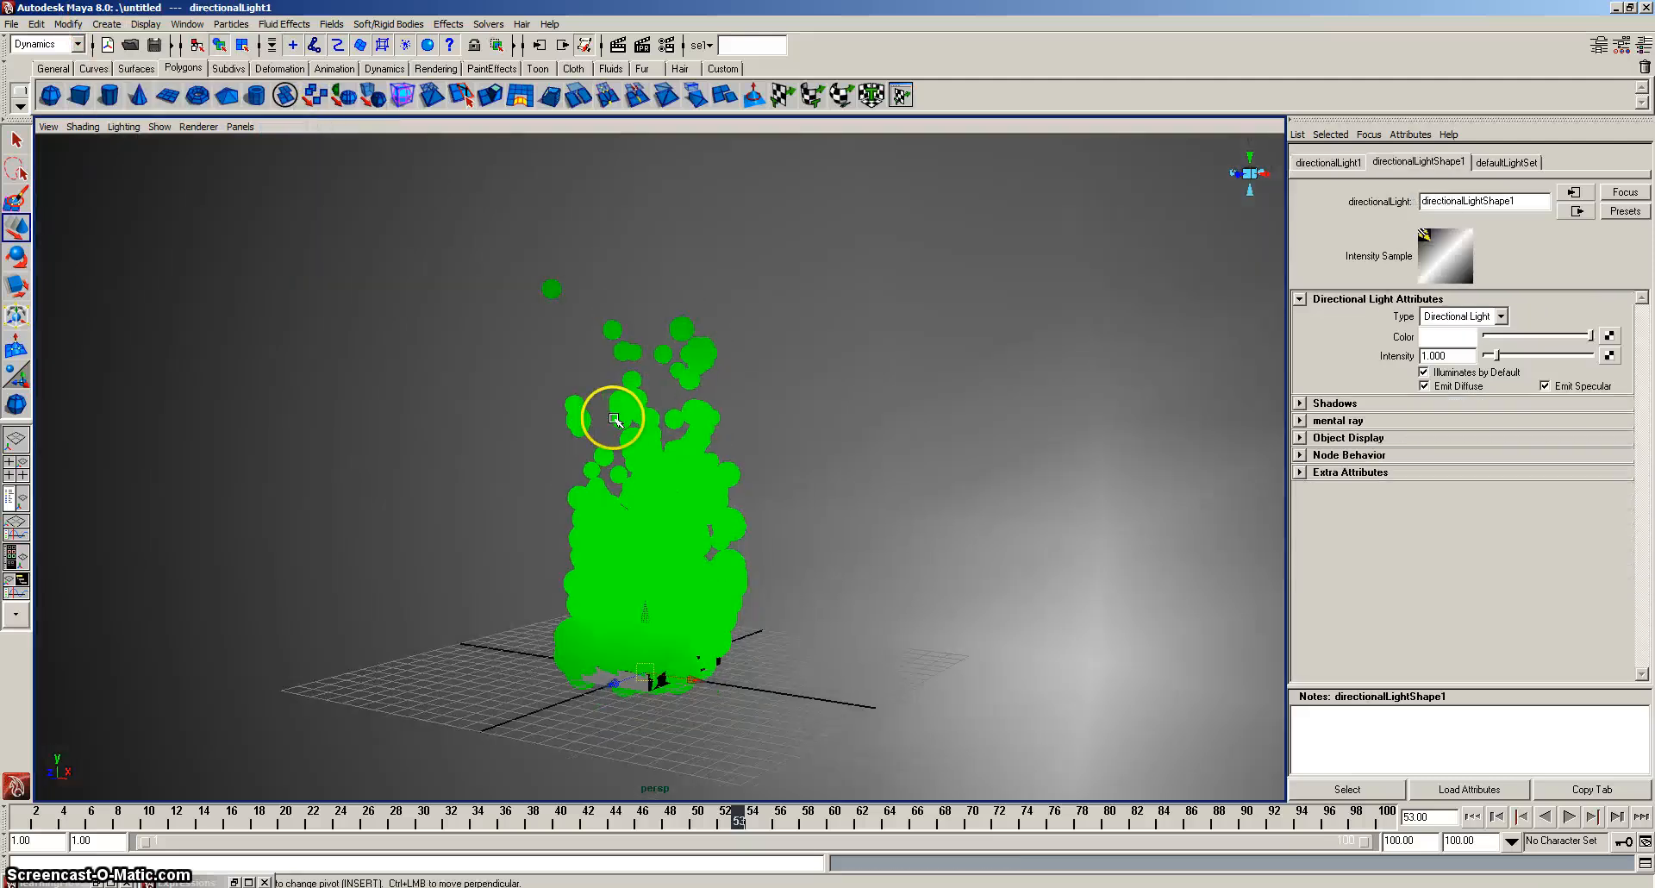
left_click_drag(646, 611, 645, 199)
middle_click_drag(724, 261, 747, 395, "alt")
Scale the directional light's icon up uniformly until its arrows span wider than the fire.
key("r")
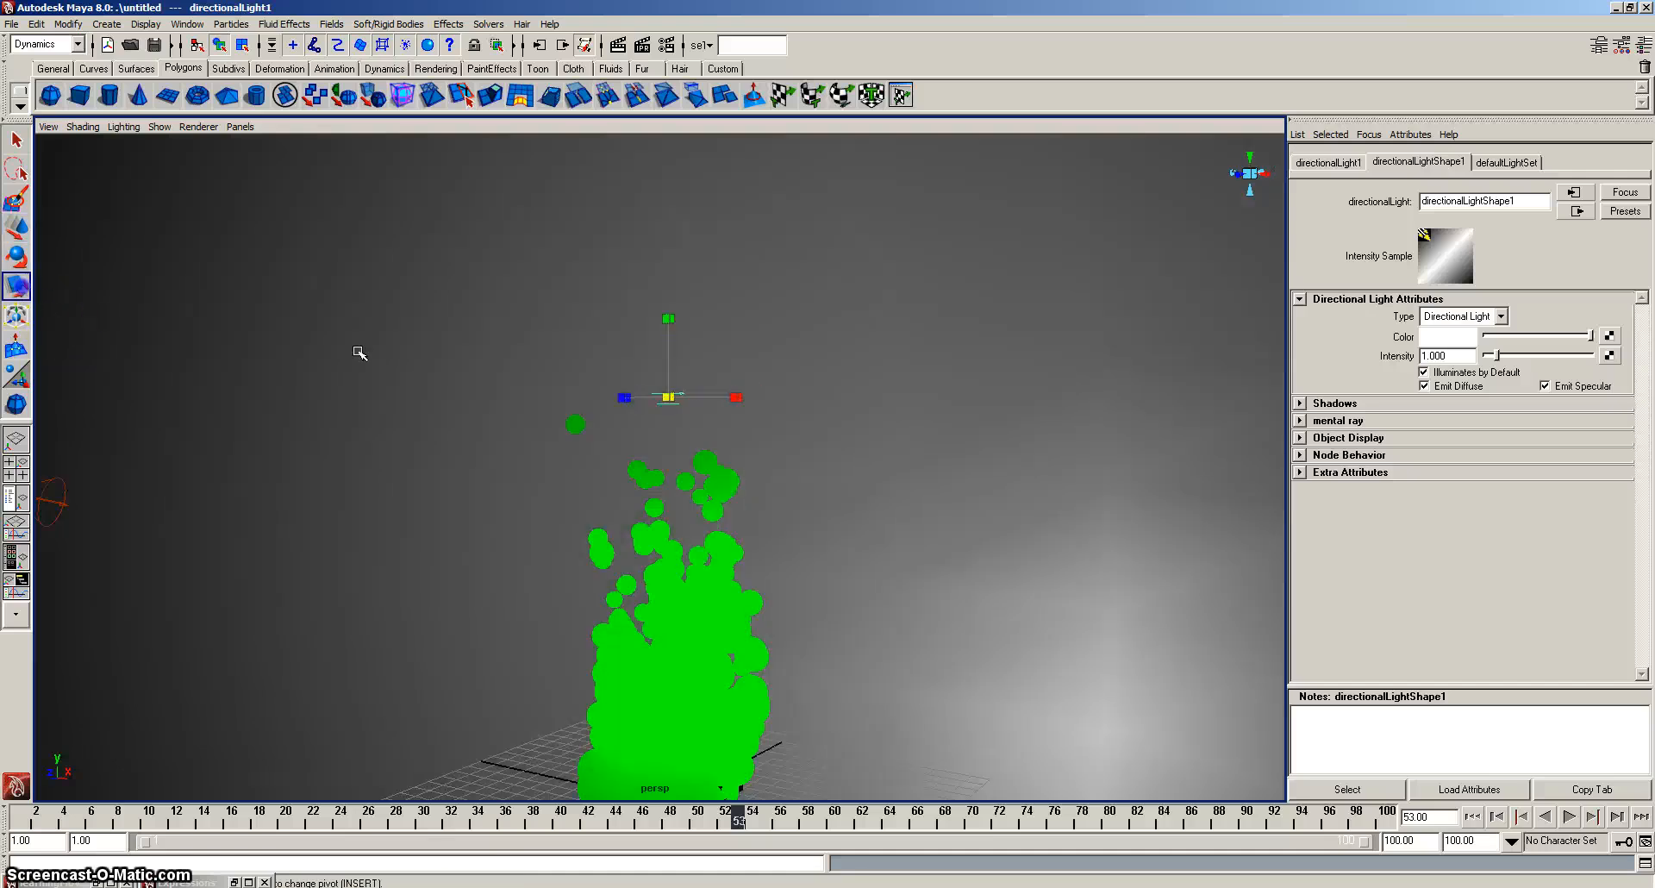
left_click_drag(672, 395, 952, 399)
scroll(801, 417, "down", 3)
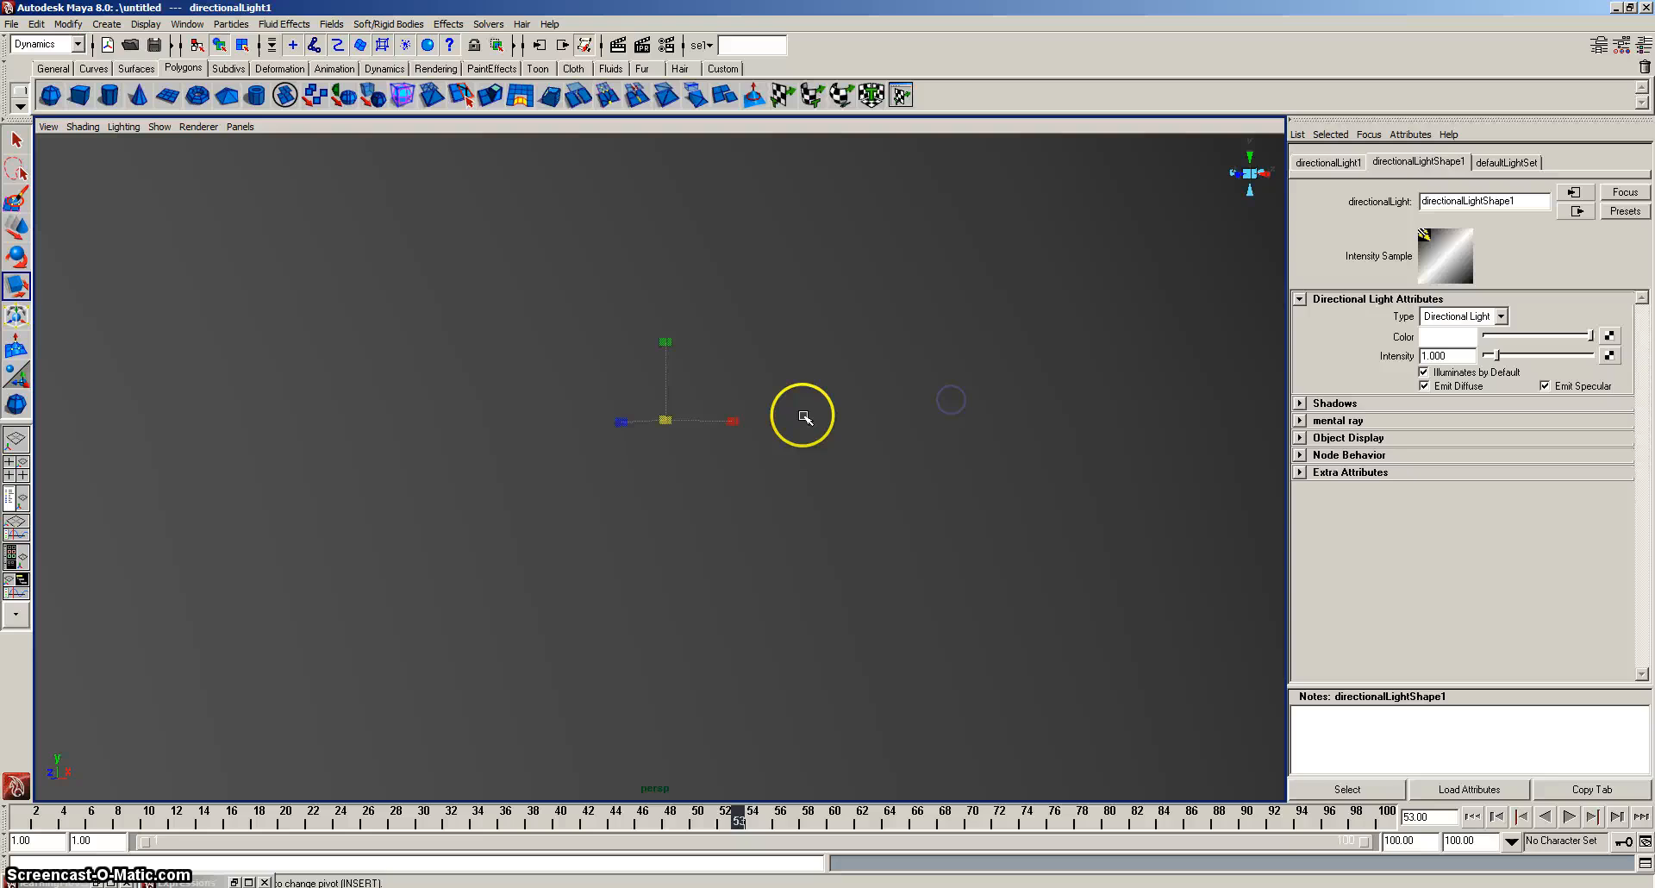
scroll(778, 417, "up", 2)
left_click_drag(778, 417, 687, 457, "alt")
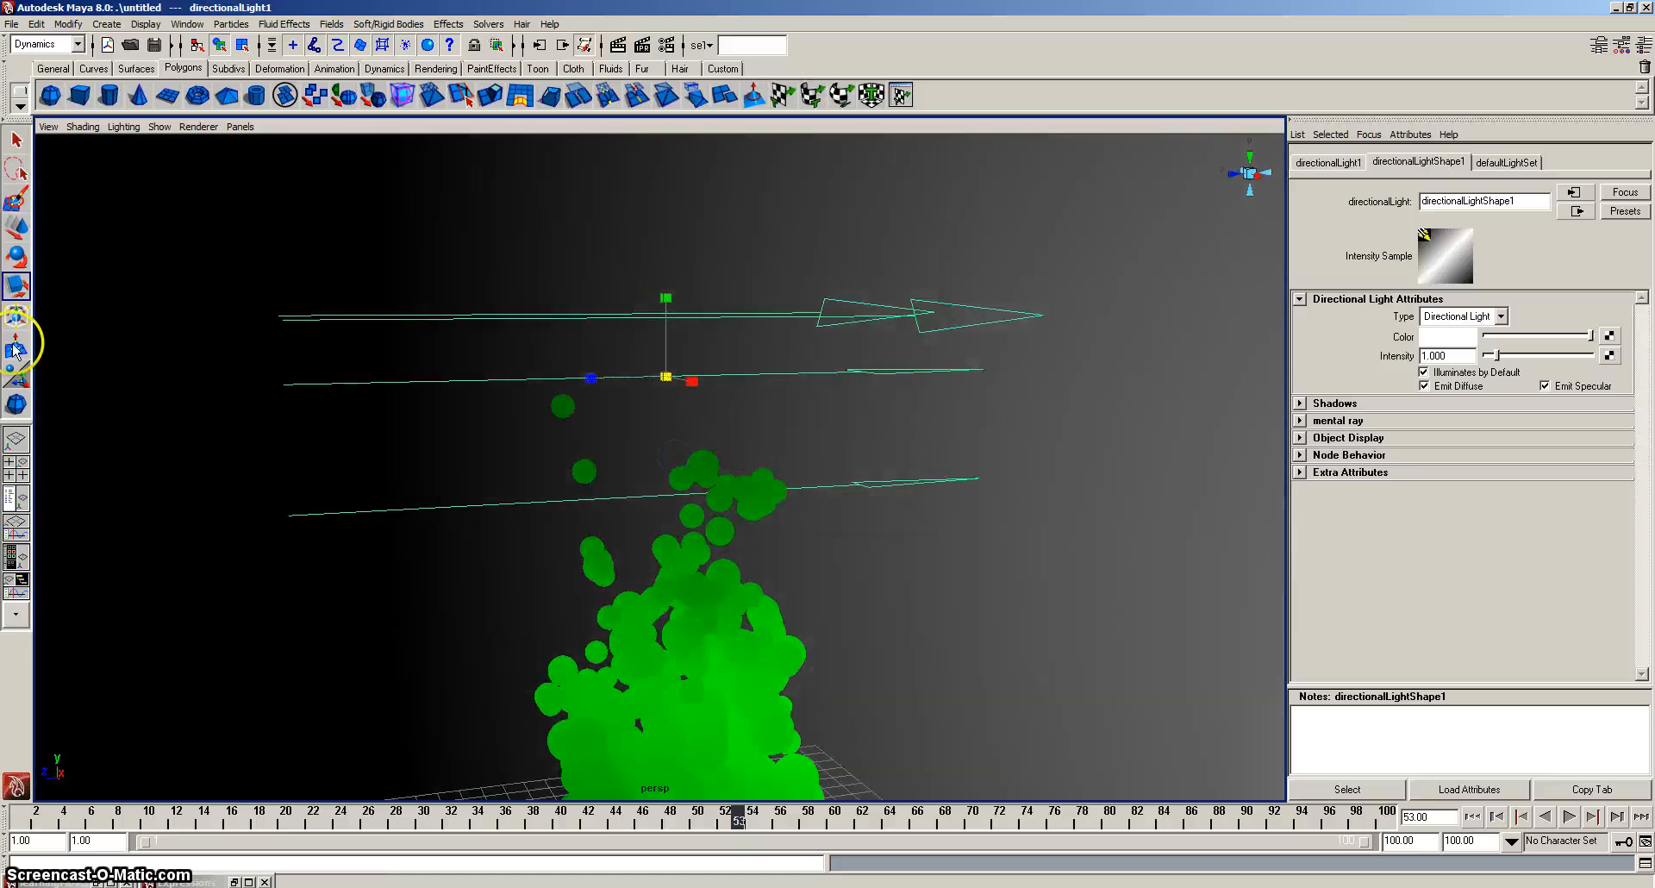
Rotate the directional light to a steep slant above the fire and render a preview of the frame.
left_click(15, 253)
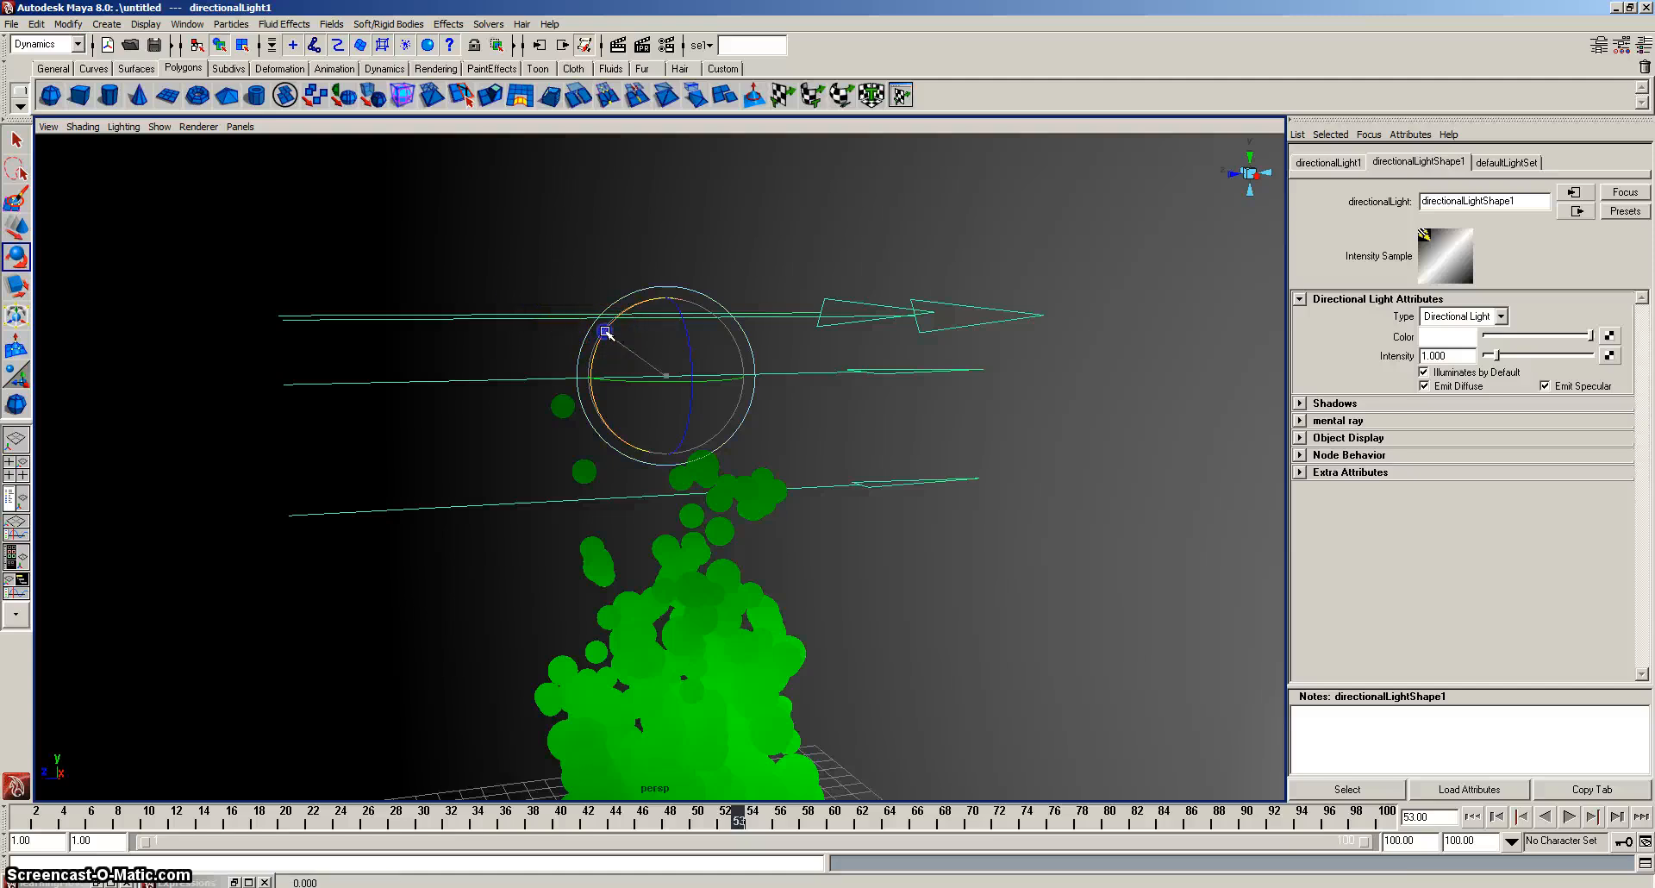
mouse_move(606, 331)
left_mouse_down()
mouse_move(706, 352)
mouse_move(714, 422)
mouse_move(691, 436)
mouse_move(689, 400)
mouse_move(714, 468)
mouse_move(676, 332)
mouse_move(691, 325)
mouse_move(699, 403)
mouse_move(702, 333)
mouse_move(705, 419)
left_mouse_up()
middle_click_drag(698, 754, 706, 511, "alt")
mouse_move(706, 510)
left_mouse_down("alt")
mouse_move(986, 514)
mouse_move(879, 521)
mouse_move(883, 696)
mouse_move(665, 617)
mouse_move(606, 621)
mouse_move(687, 655)
mouse_move(530, 651)
mouse_move(613, 514)
mouse_move(554, 522)
mouse_move(658, 558)
mouse_move(804, 449)
left_mouse_up("alt")
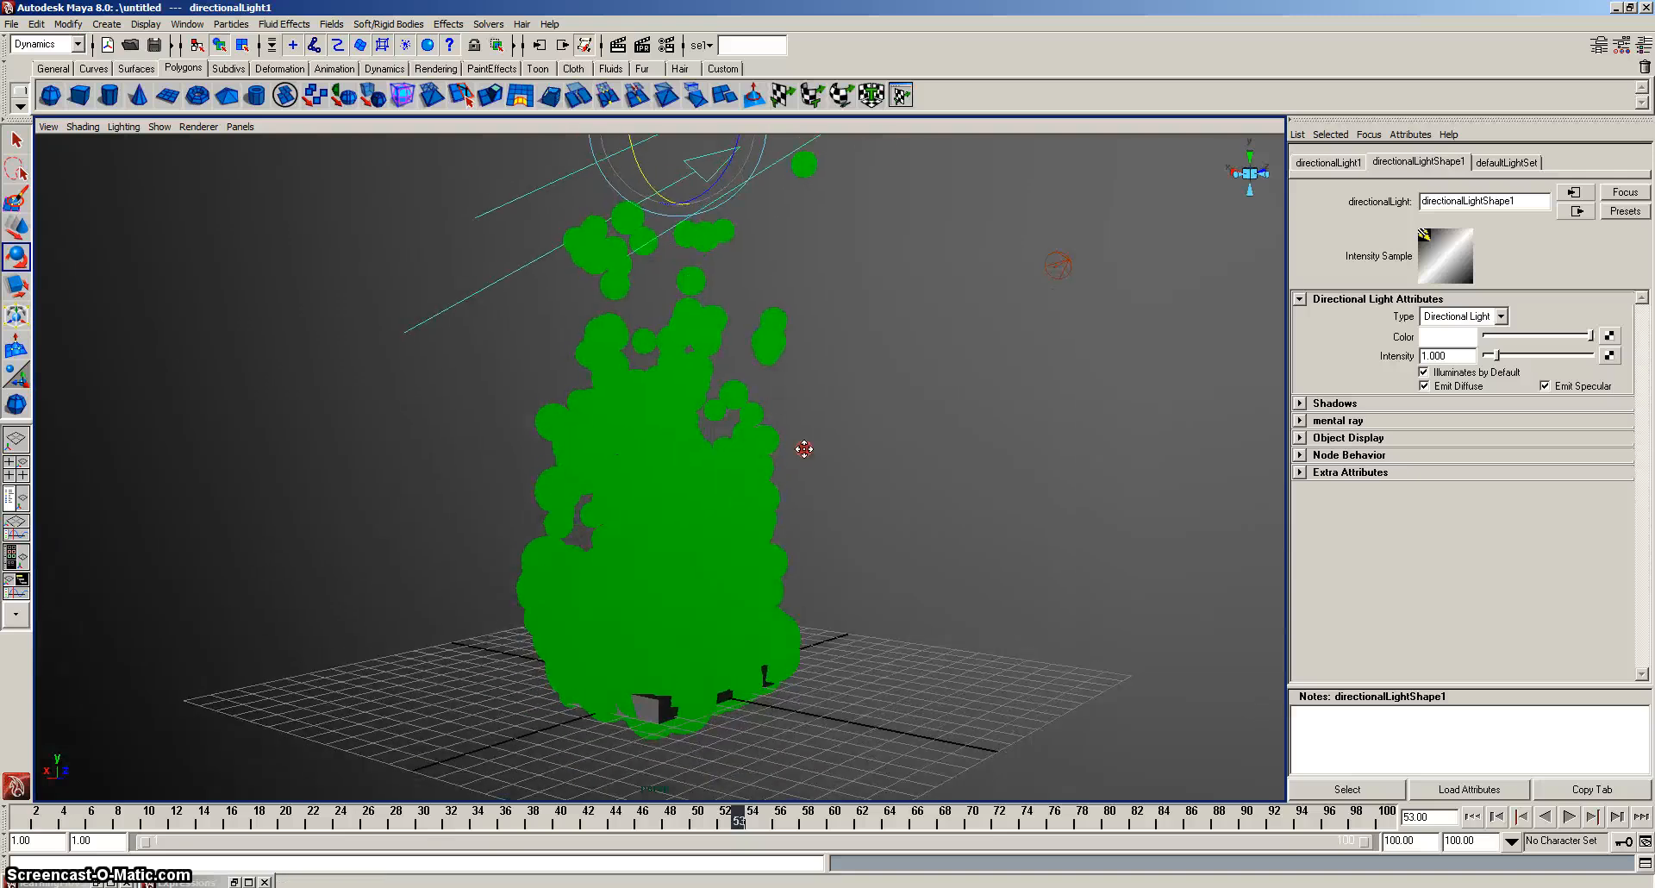
left_click(618, 44)
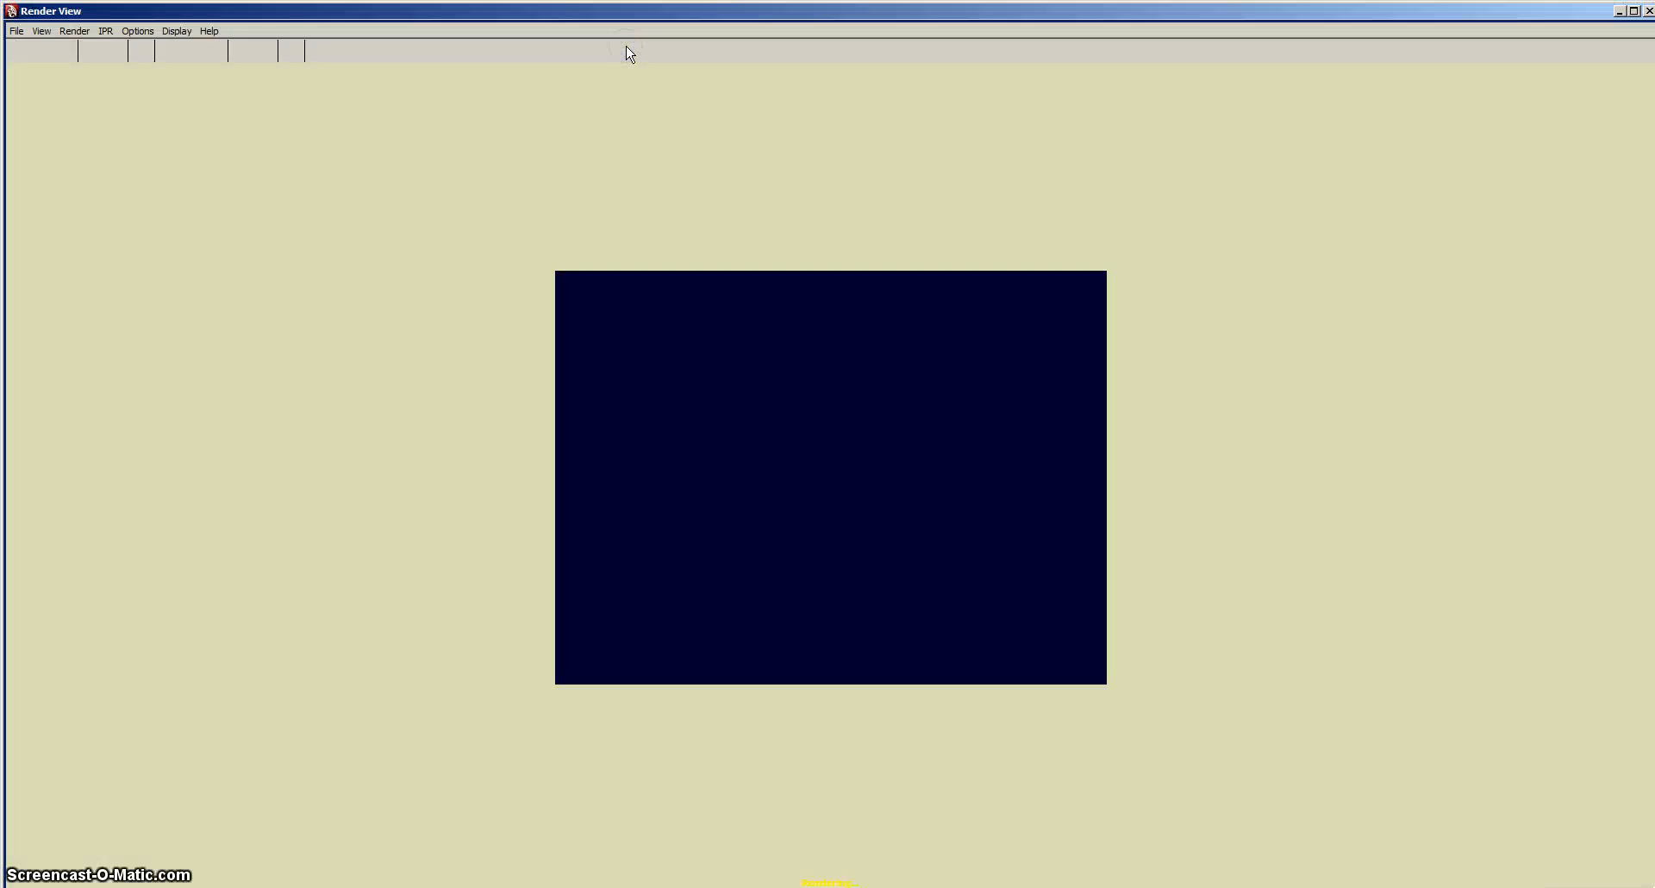
left_click(1648, 12)
Rotate the directional light to a shallower slant, turn it slightly about its vertical axis, and render another preview.
middle_click_drag(650, 255, 639, 429, "alt")
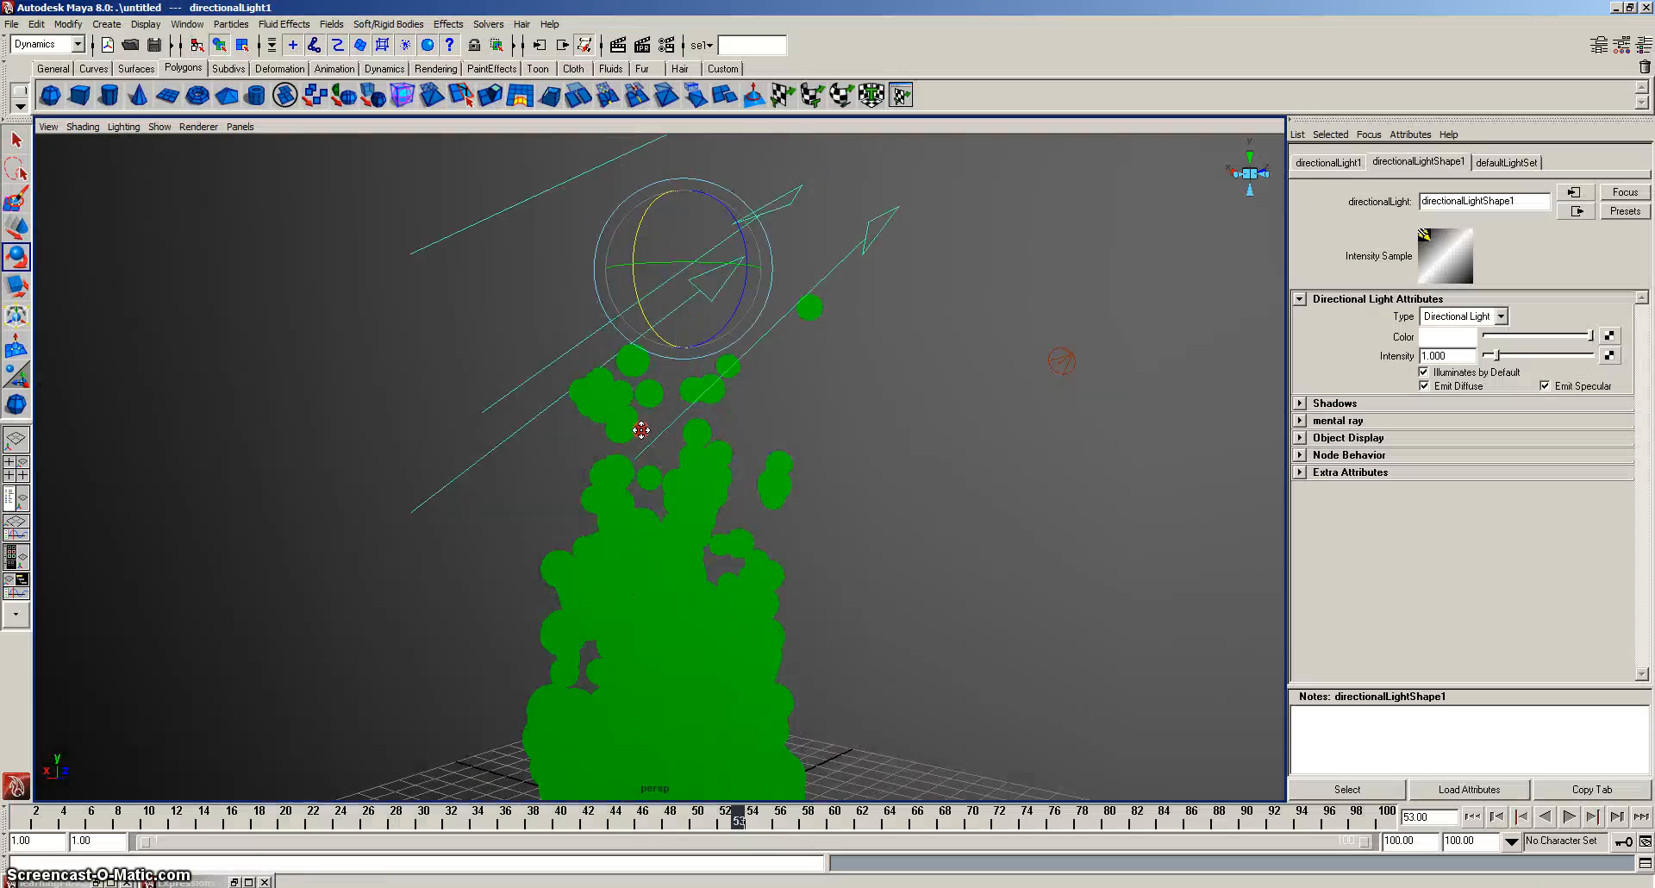
mouse_move(639, 293)
left_mouse_down()
mouse_move(636, 254)
mouse_move(628, 277)
mouse_move(676, 266)
mouse_move(611, 265)
left_mouse_up()
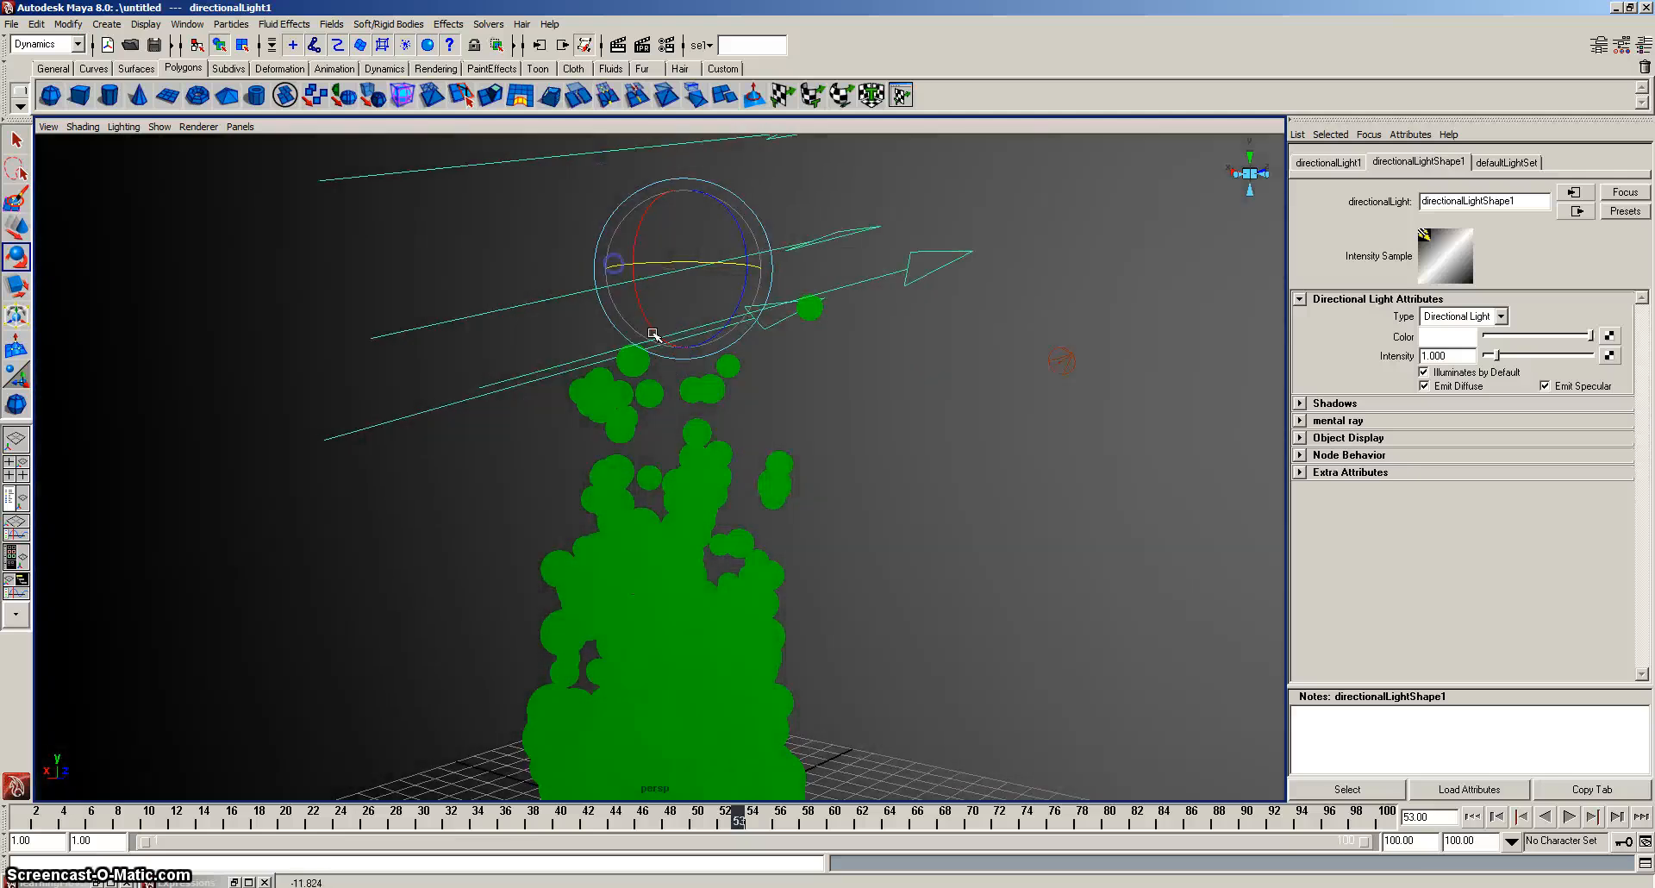
middle_click_drag(787, 498, 799, 395, "alt")
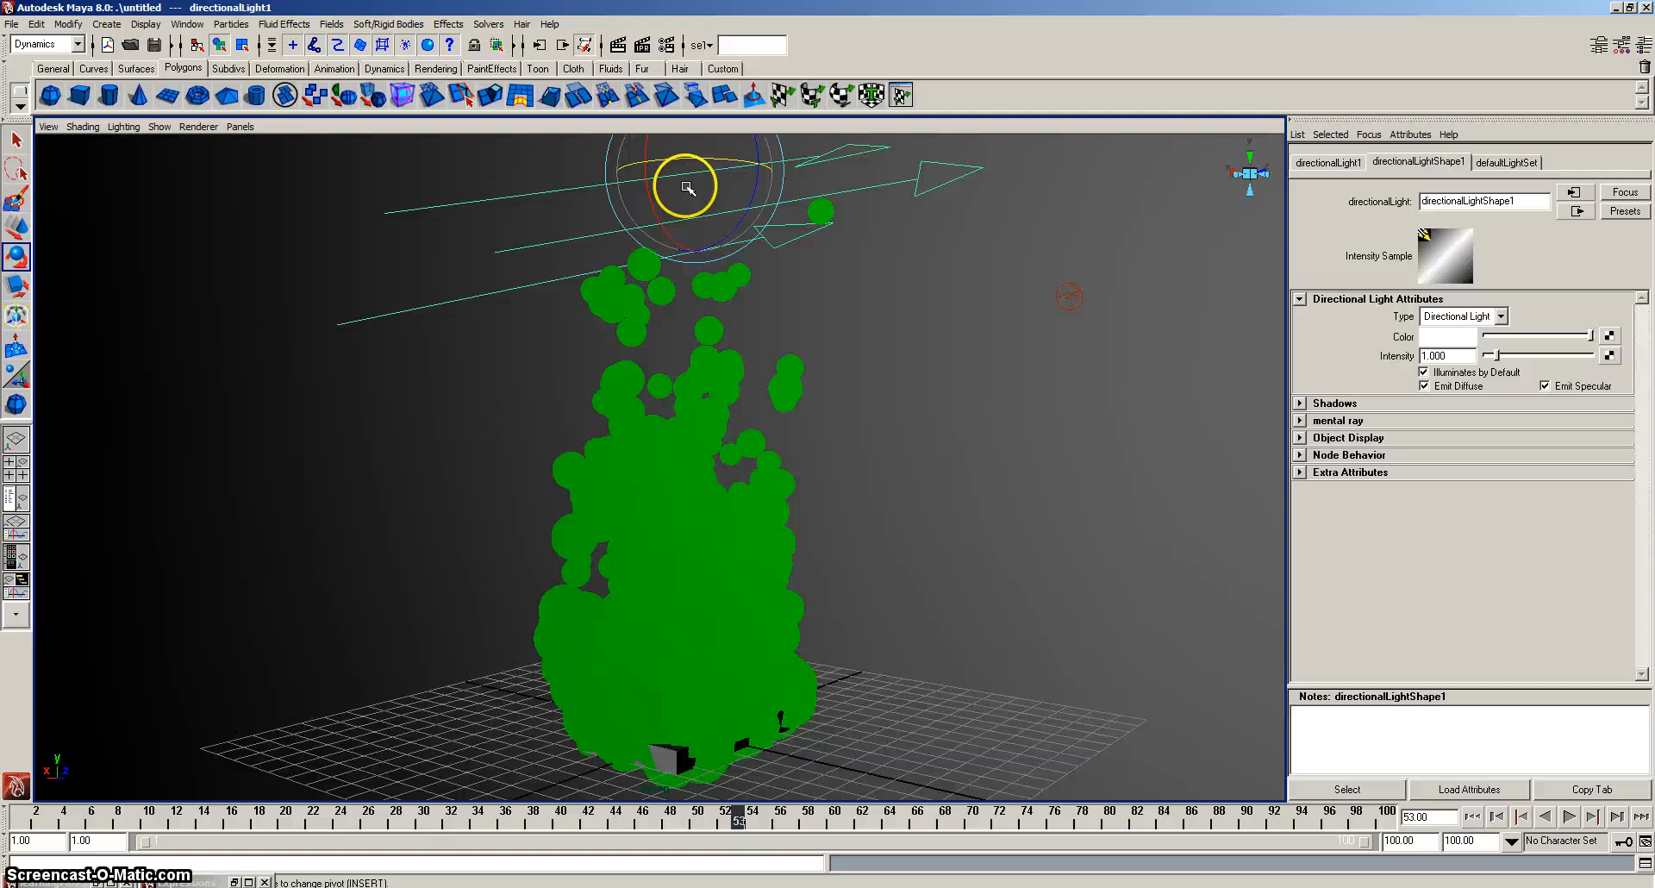
middle_click_drag(696, 196, 702, 244, "alt")
left_click_drag(709, 211, 695, 212)
left_click(618, 45)
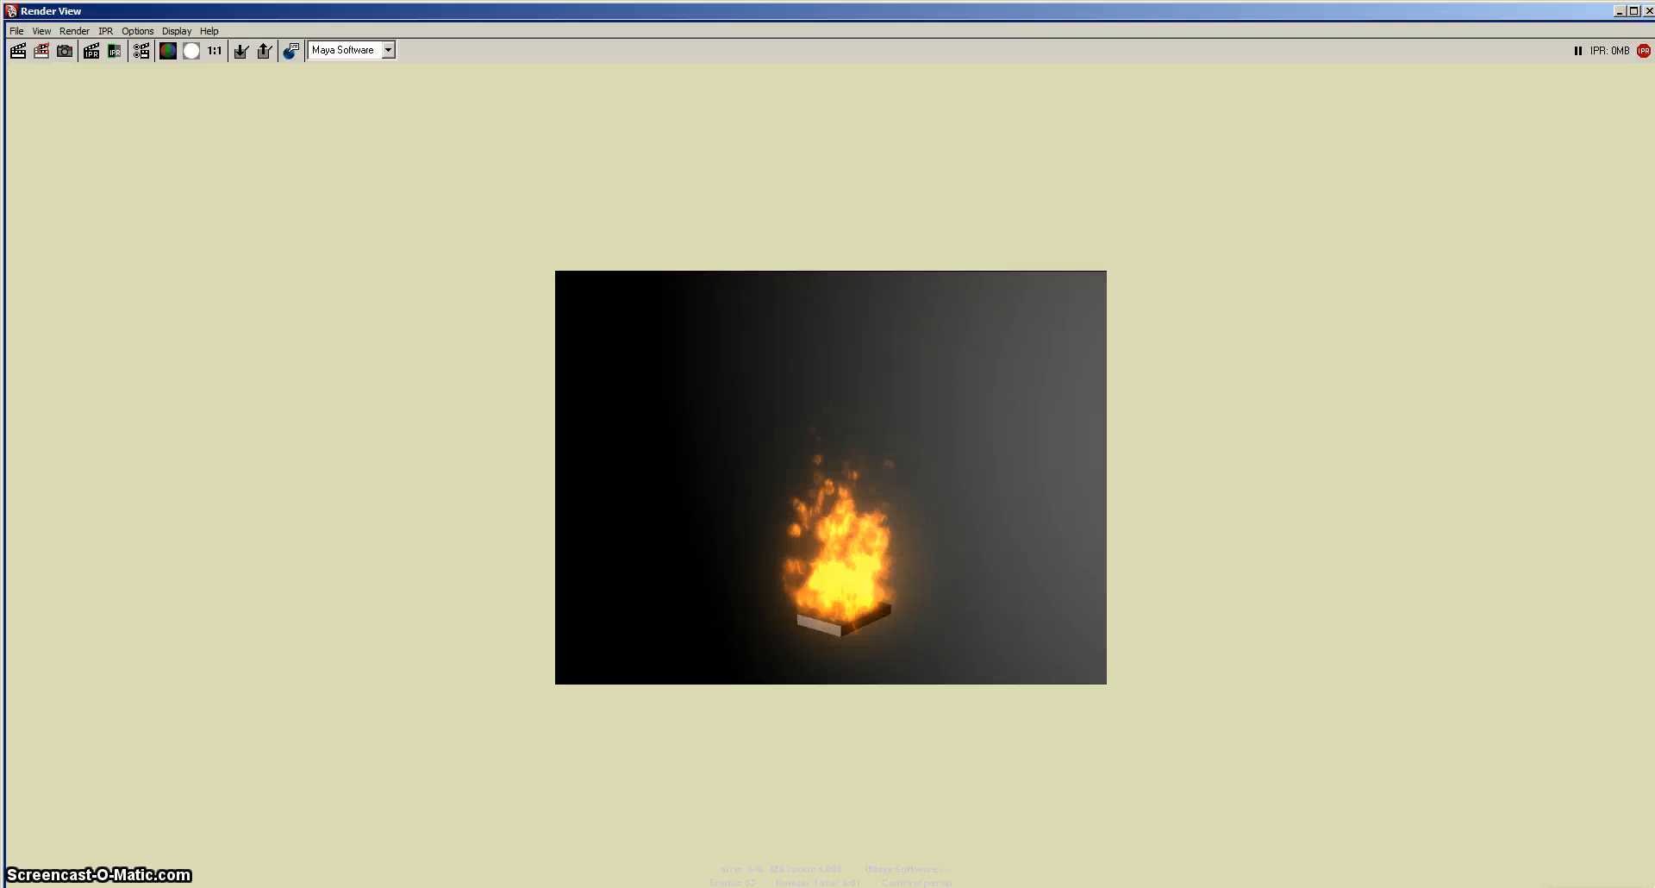
left_click(1648, 12)
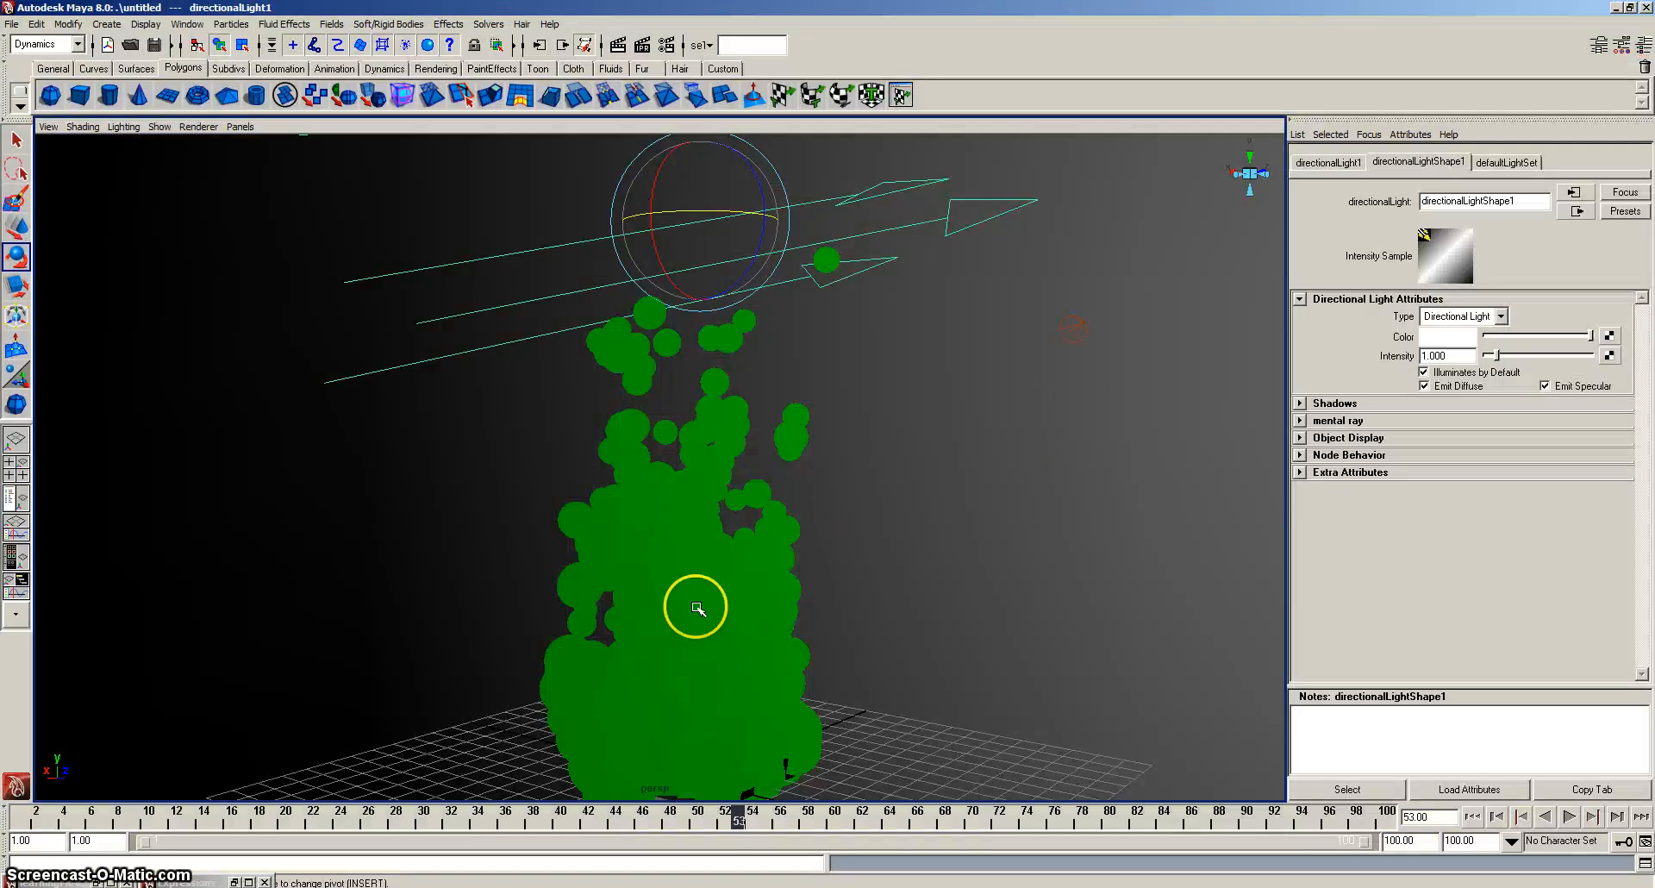
Open the fire particles' Life Color ramp and shift its orange entry to position 0.255 and its rust-red entry to 0.455.
left_click(672, 621)
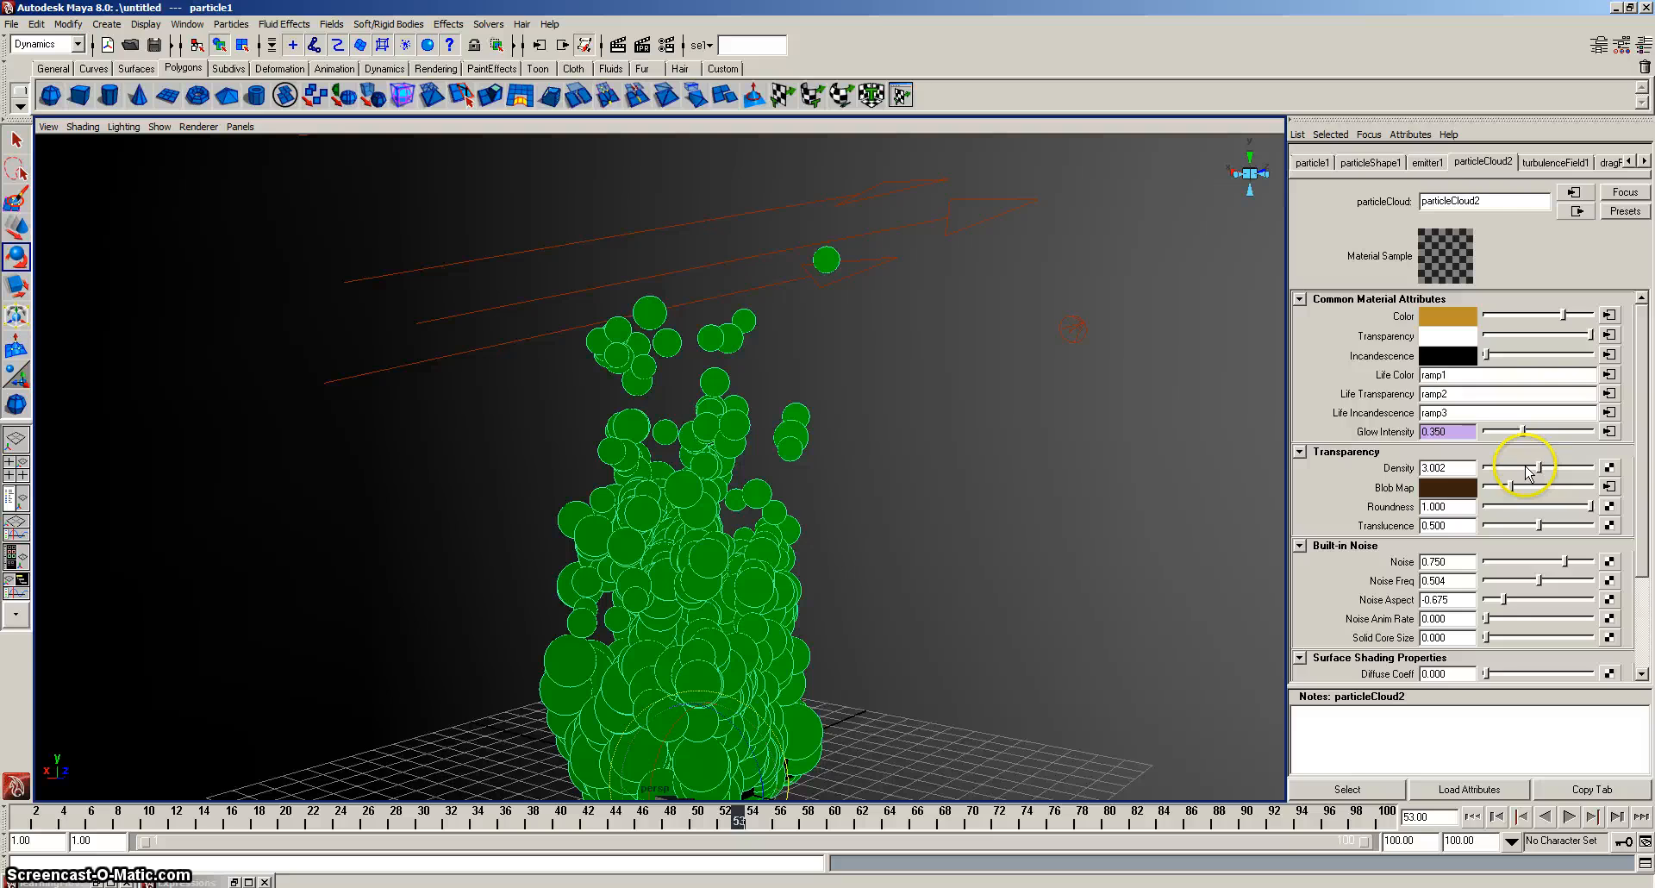
left_click(1606, 376)
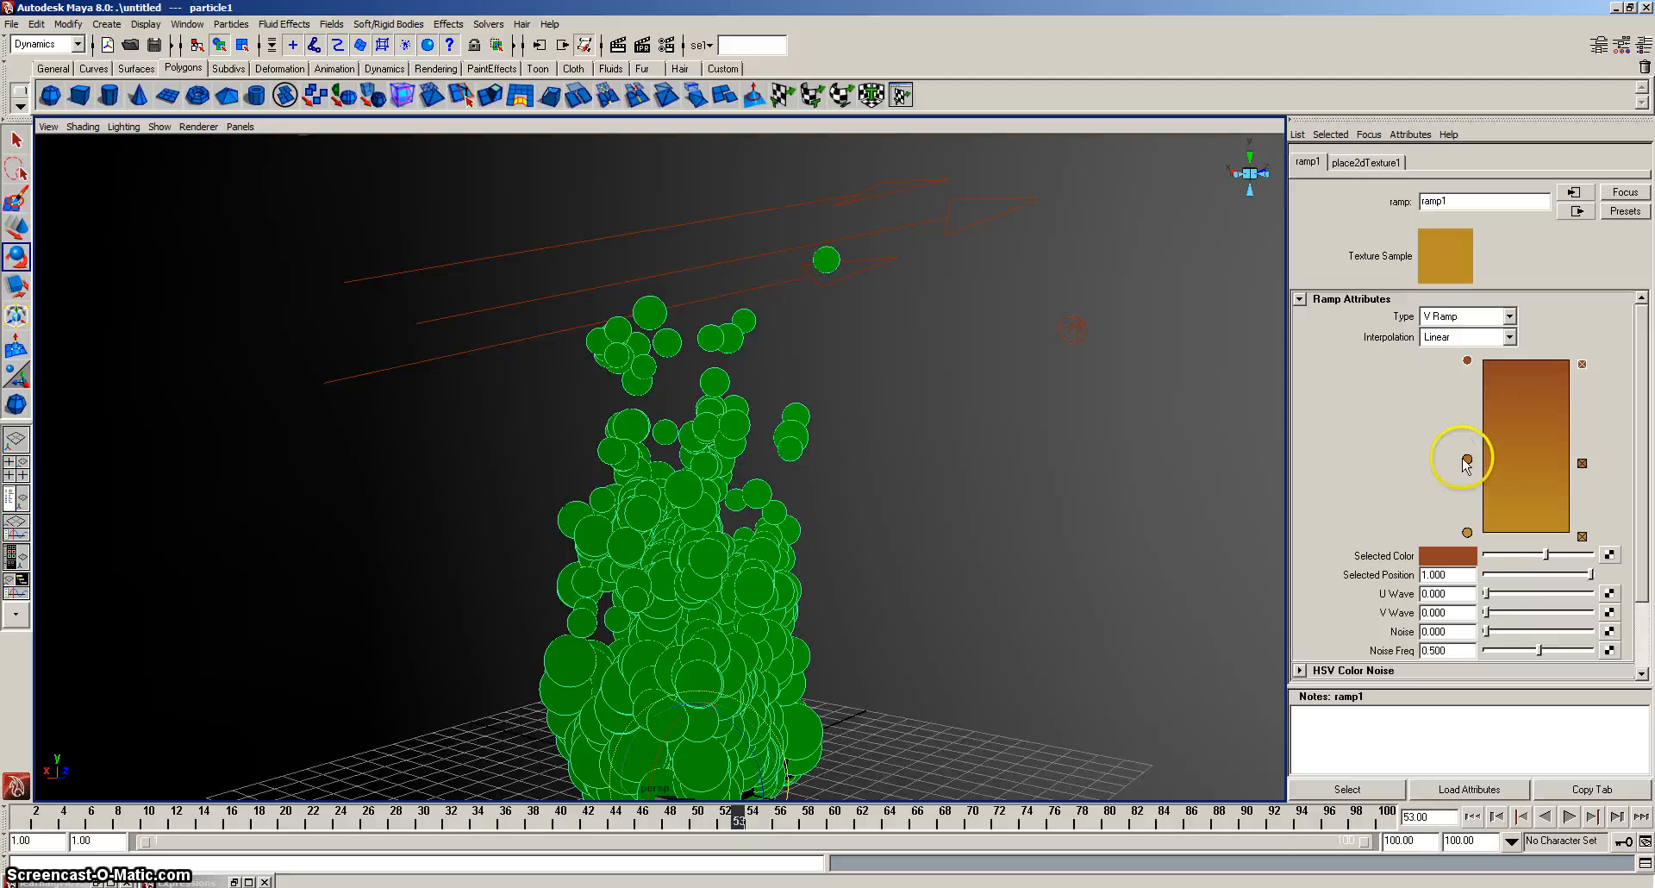
left_click_drag(1466, 461, 1467, 471)
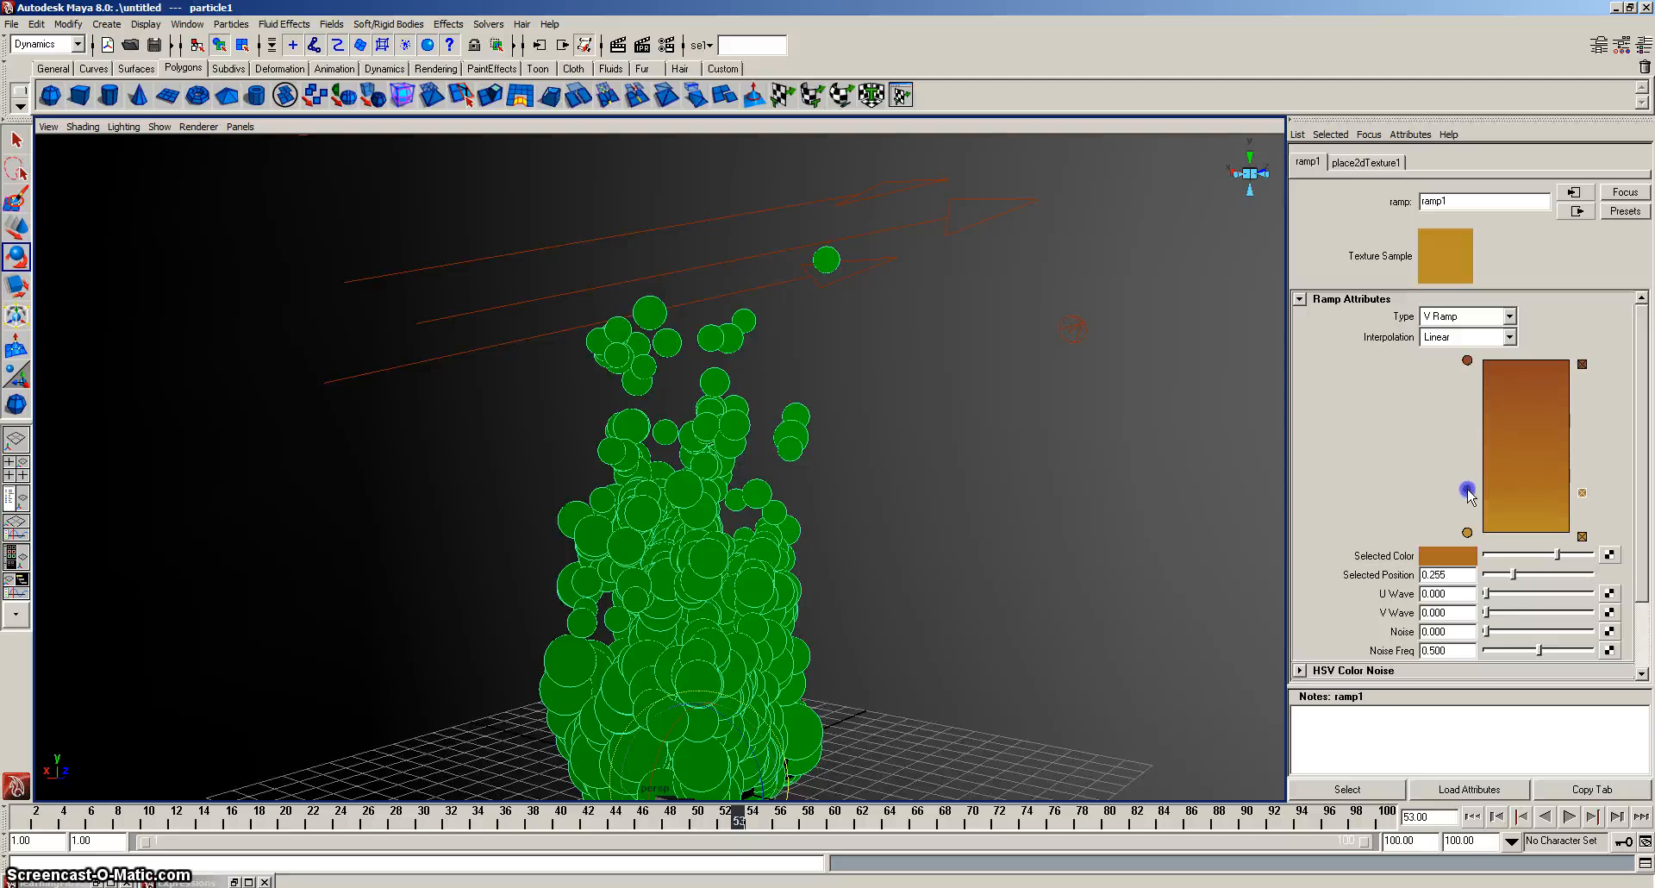
left_click_drag(1467, 363, 1468, 420)
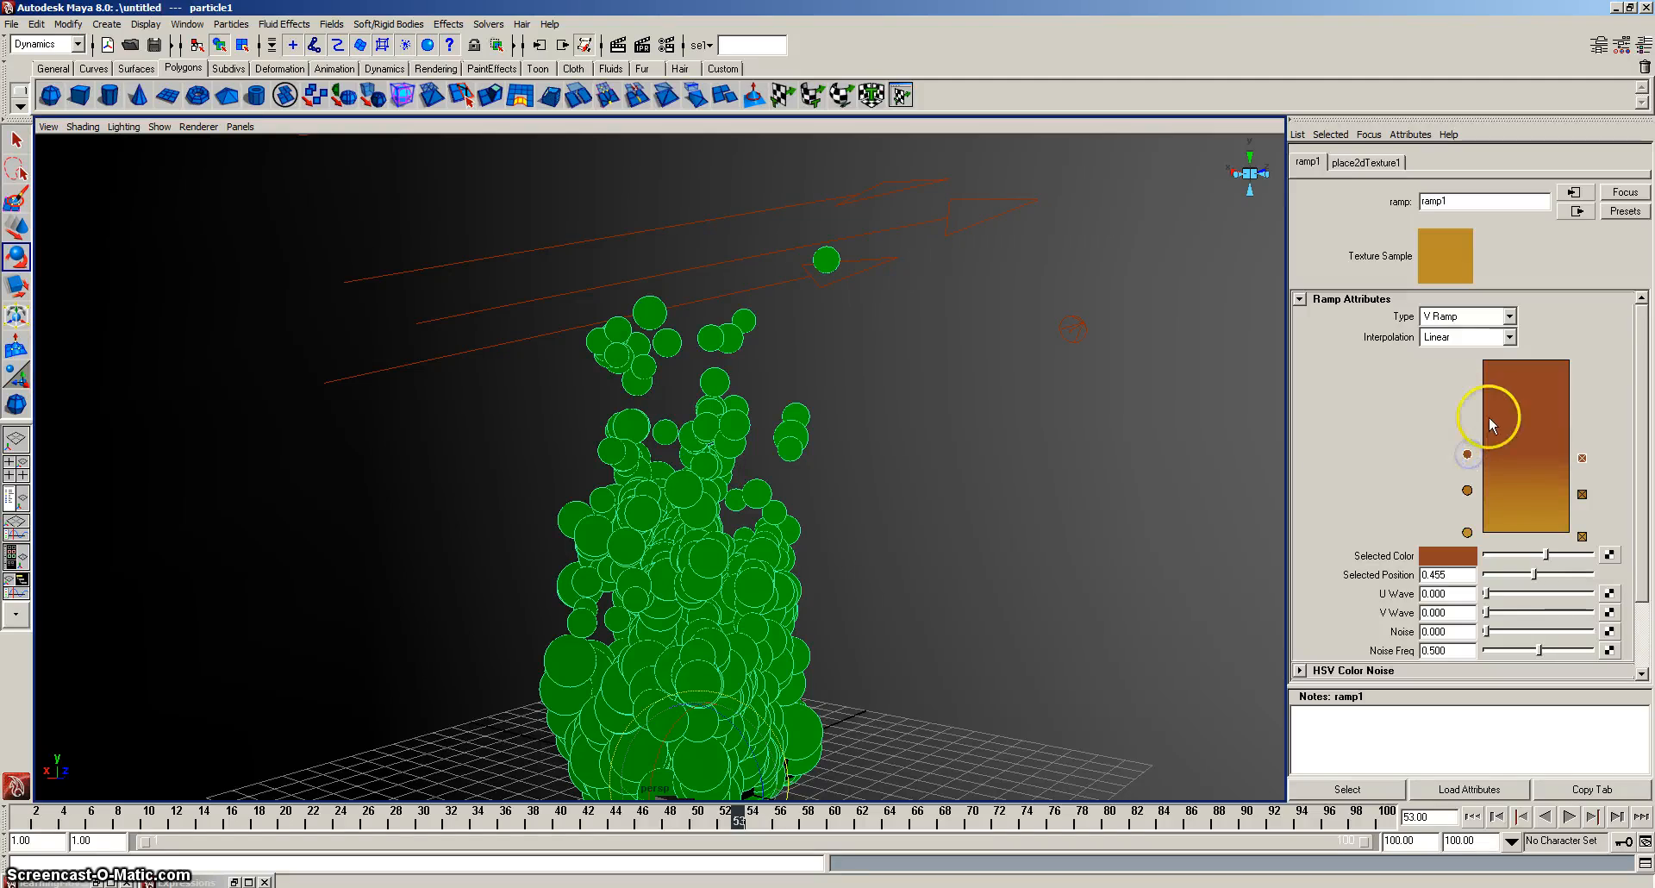
Add a medium gray color entry at position 0.940 of the ramp and shift the rust-red entry to 0.420.
left_click(1467, 370)
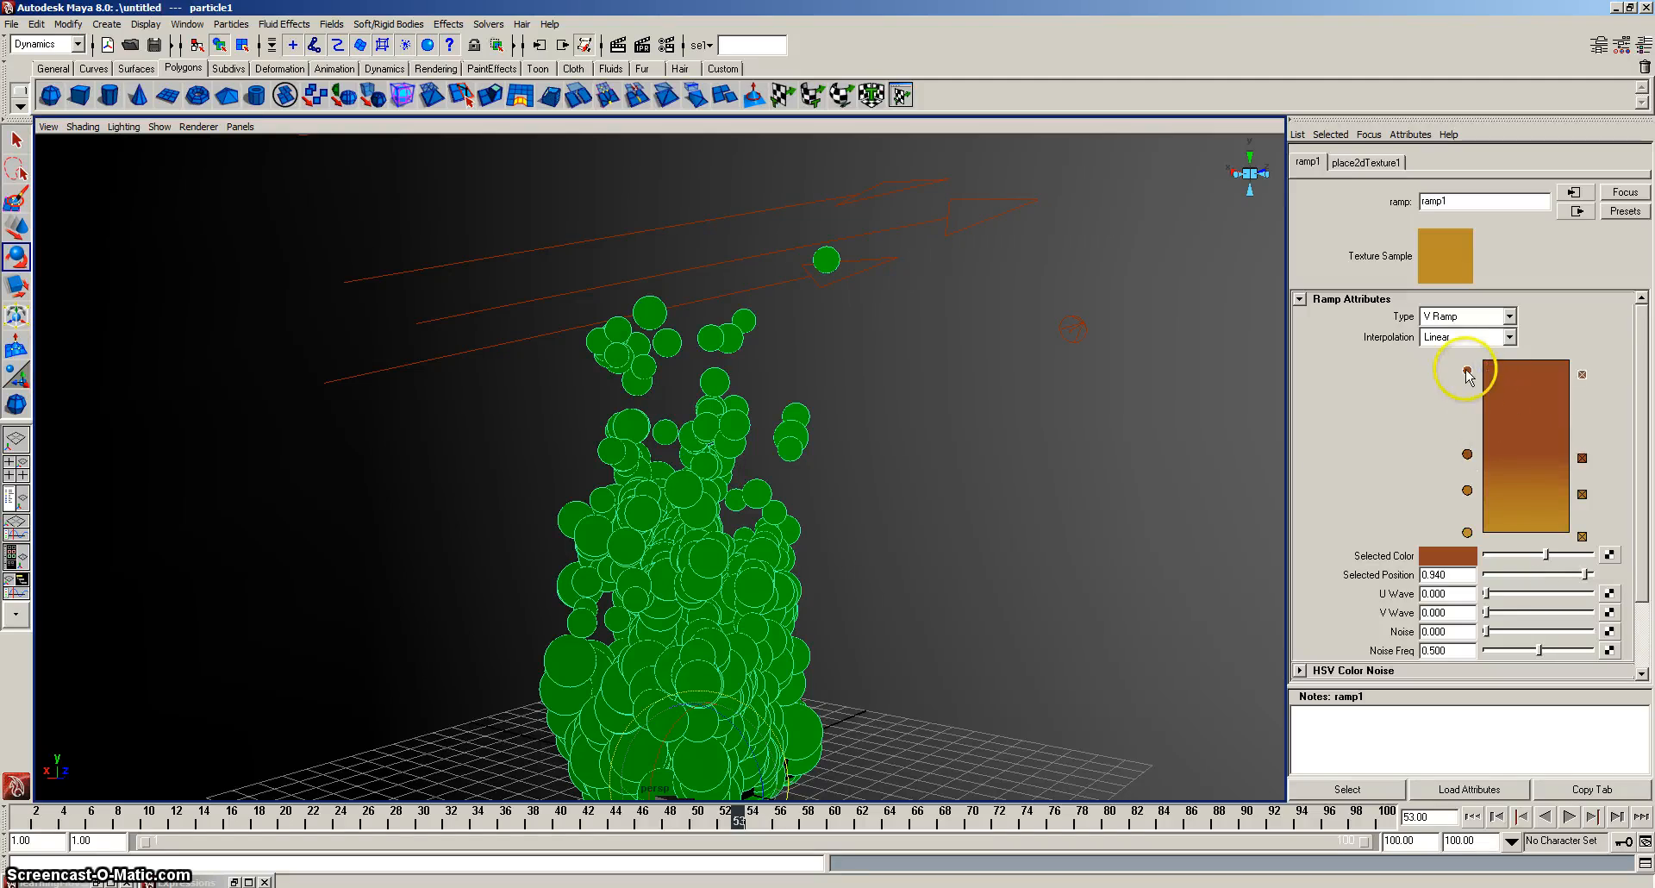
left_click(1453, 552)
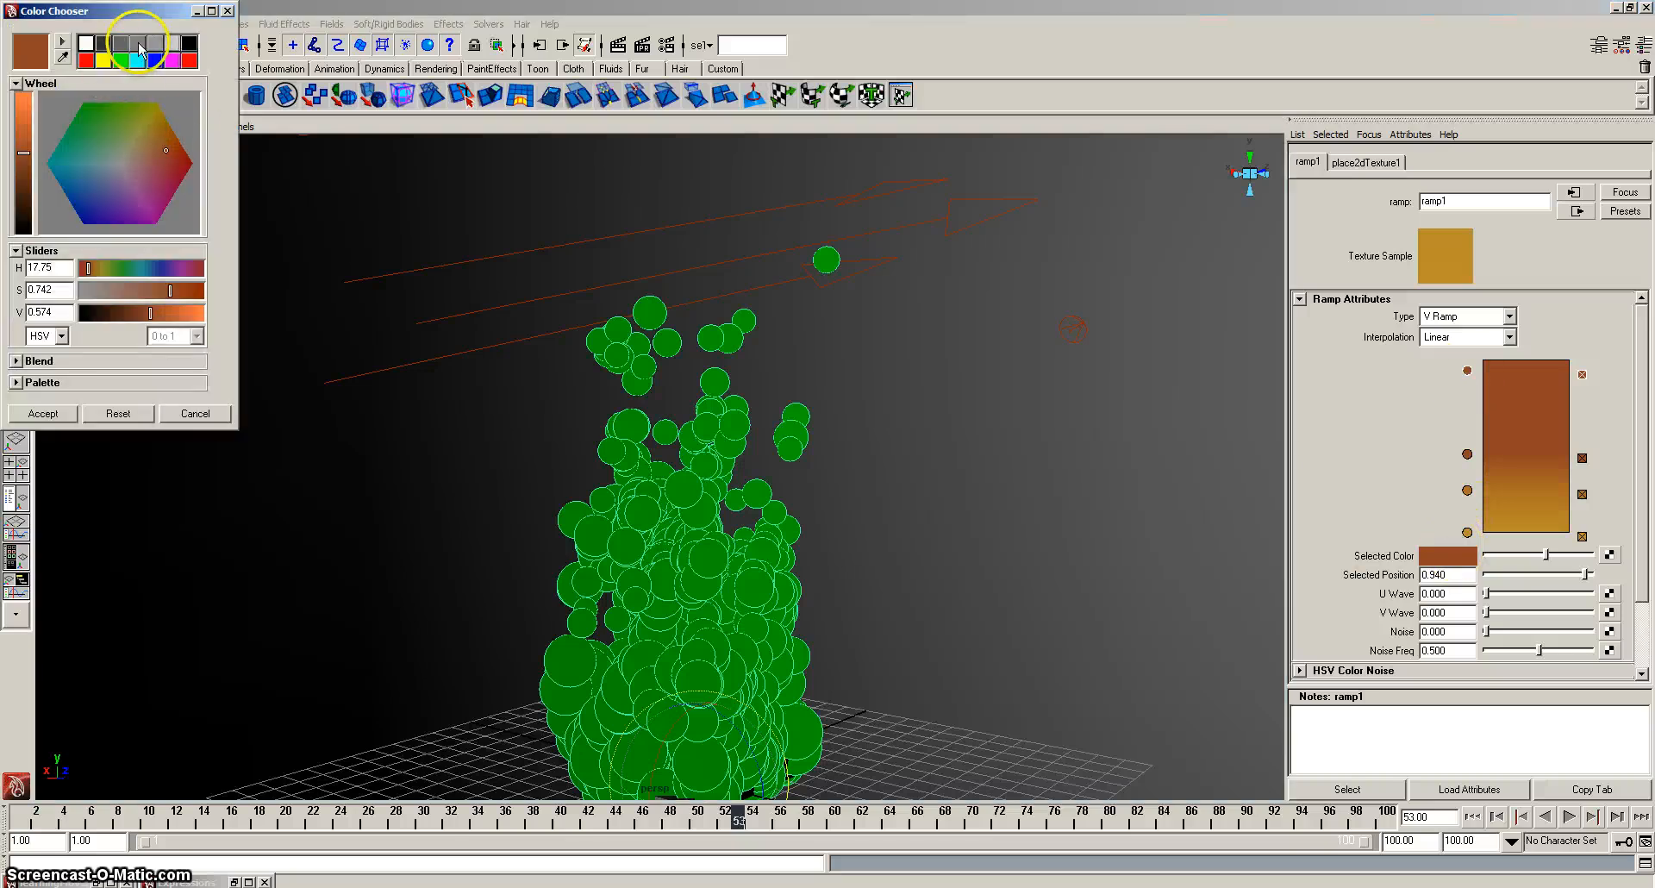
left_click(191, 43)
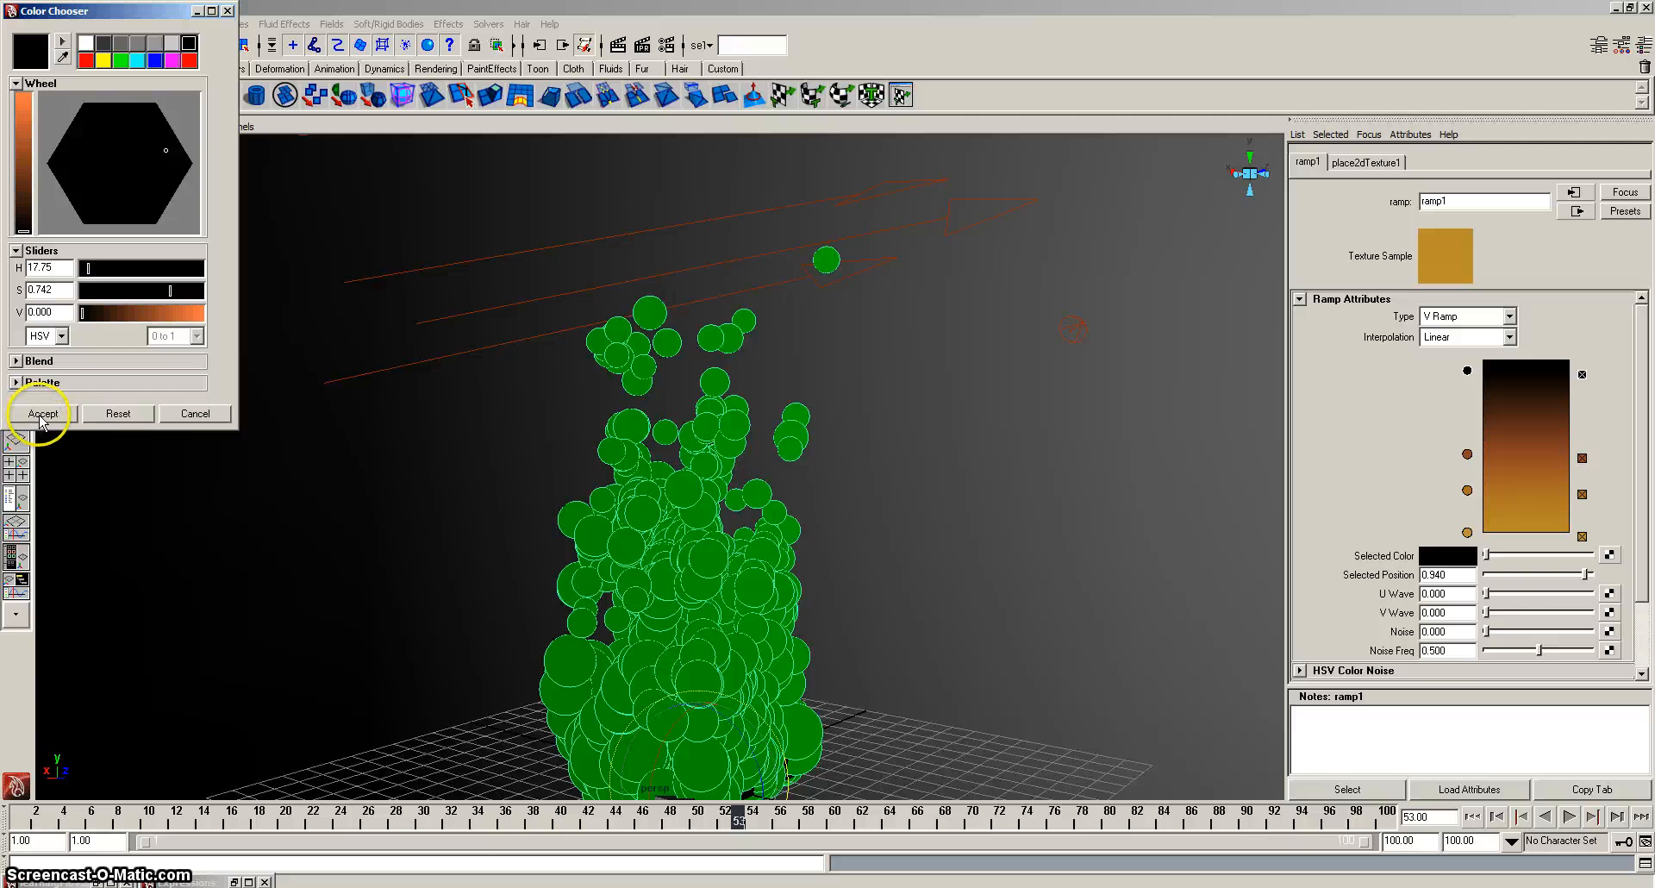
left_click(658, 431)
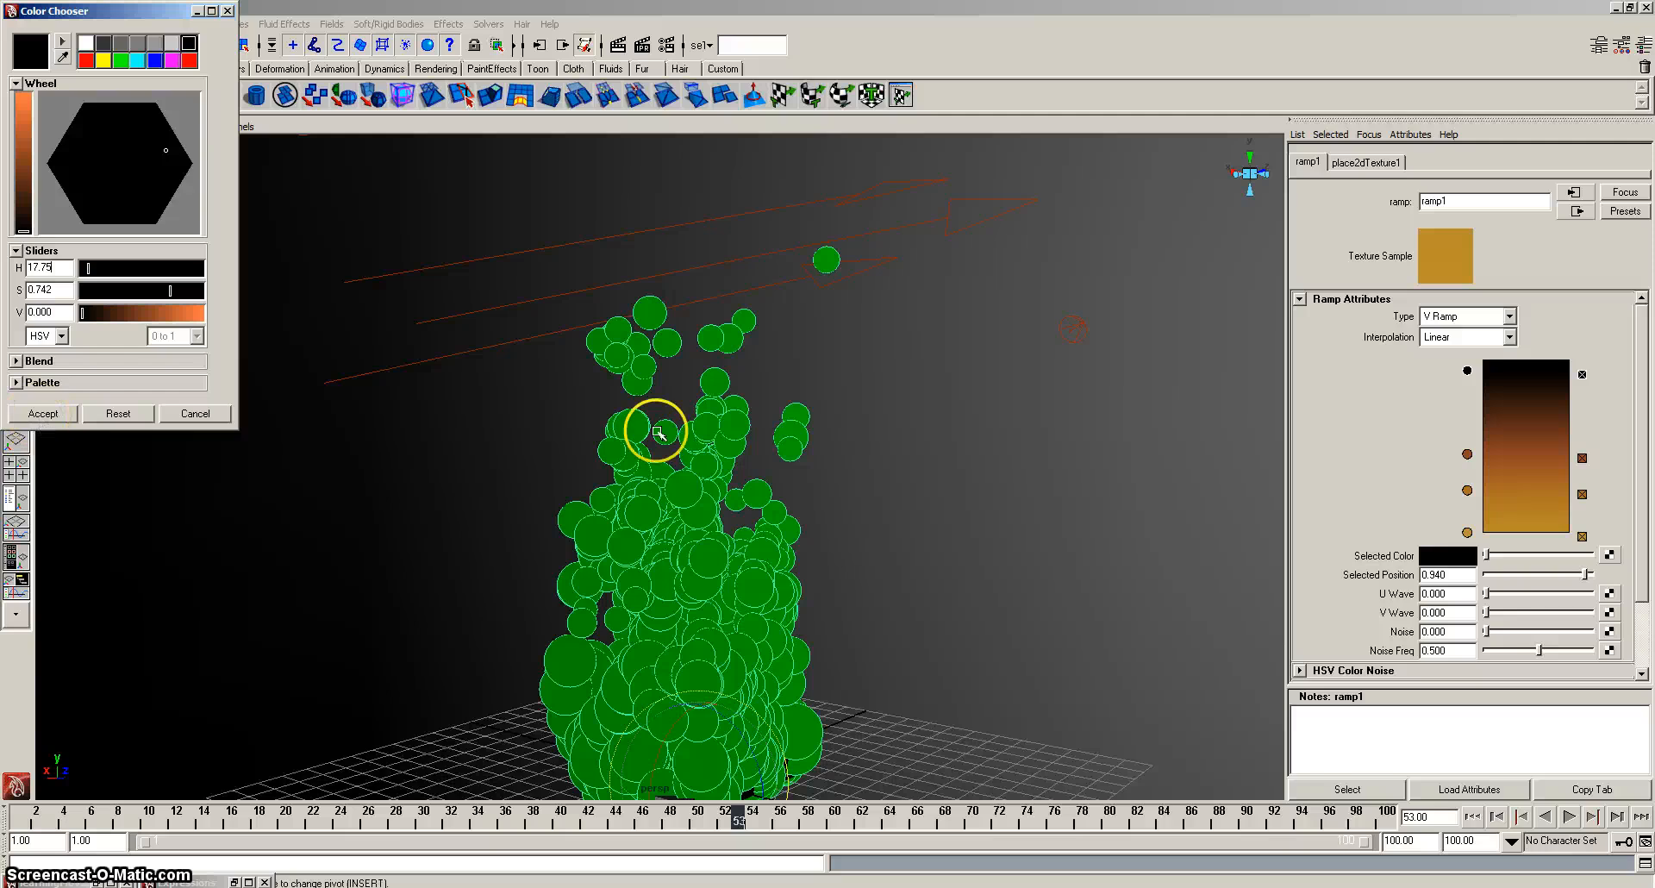
left_click(154, 44)
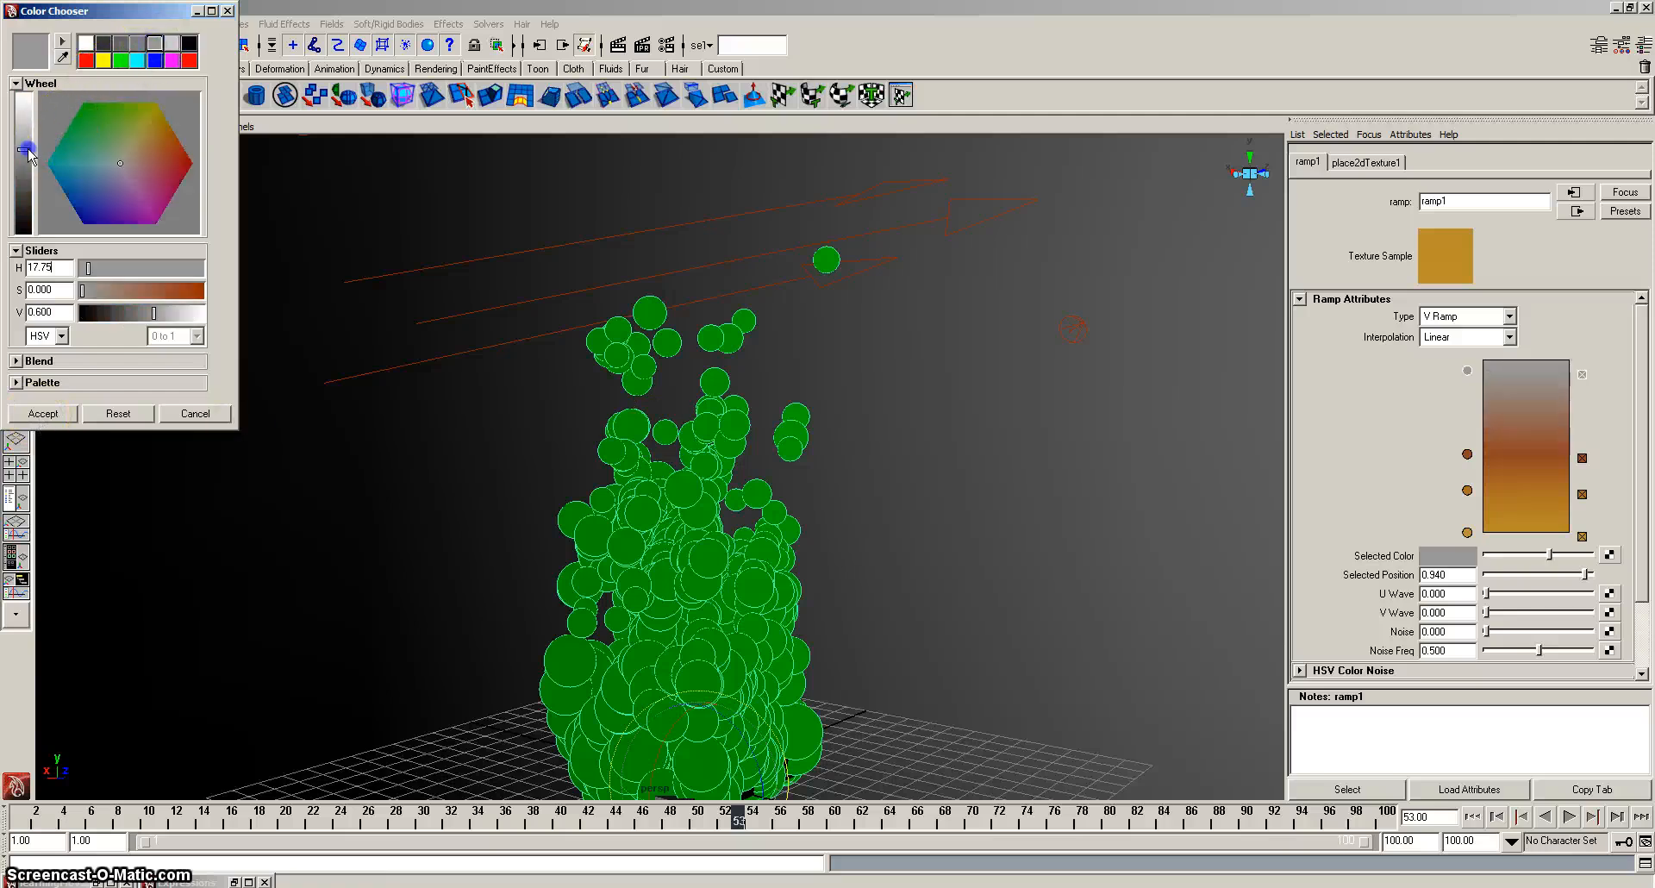
left_click_drag(29, 154, 28, 173)
left_click(78, 413)
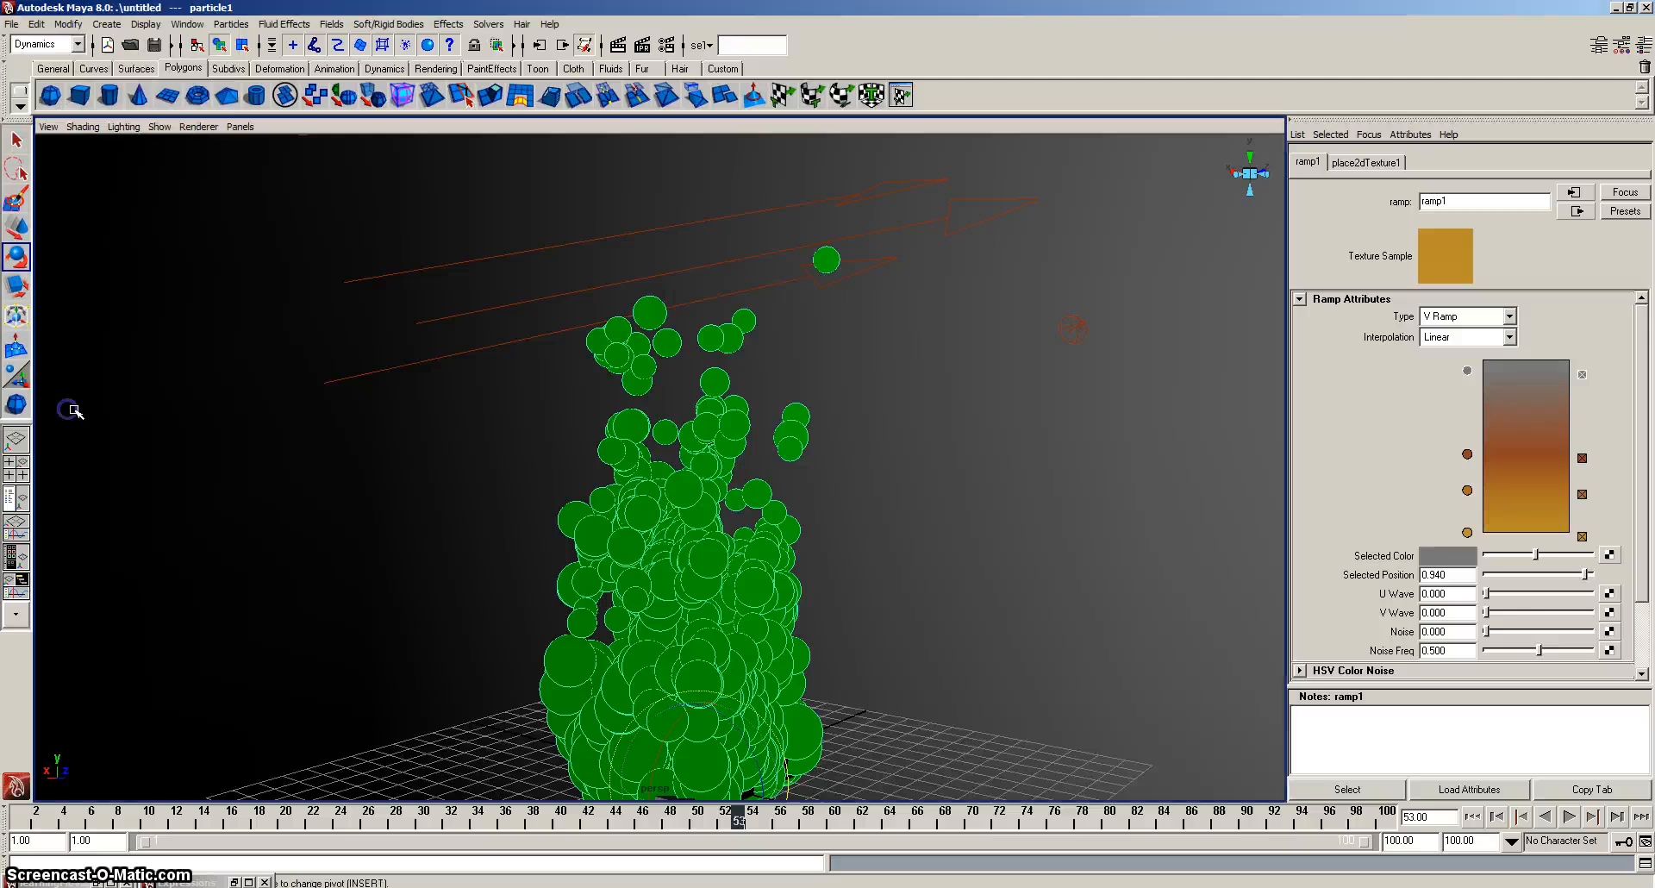
left_click(1467, 457)
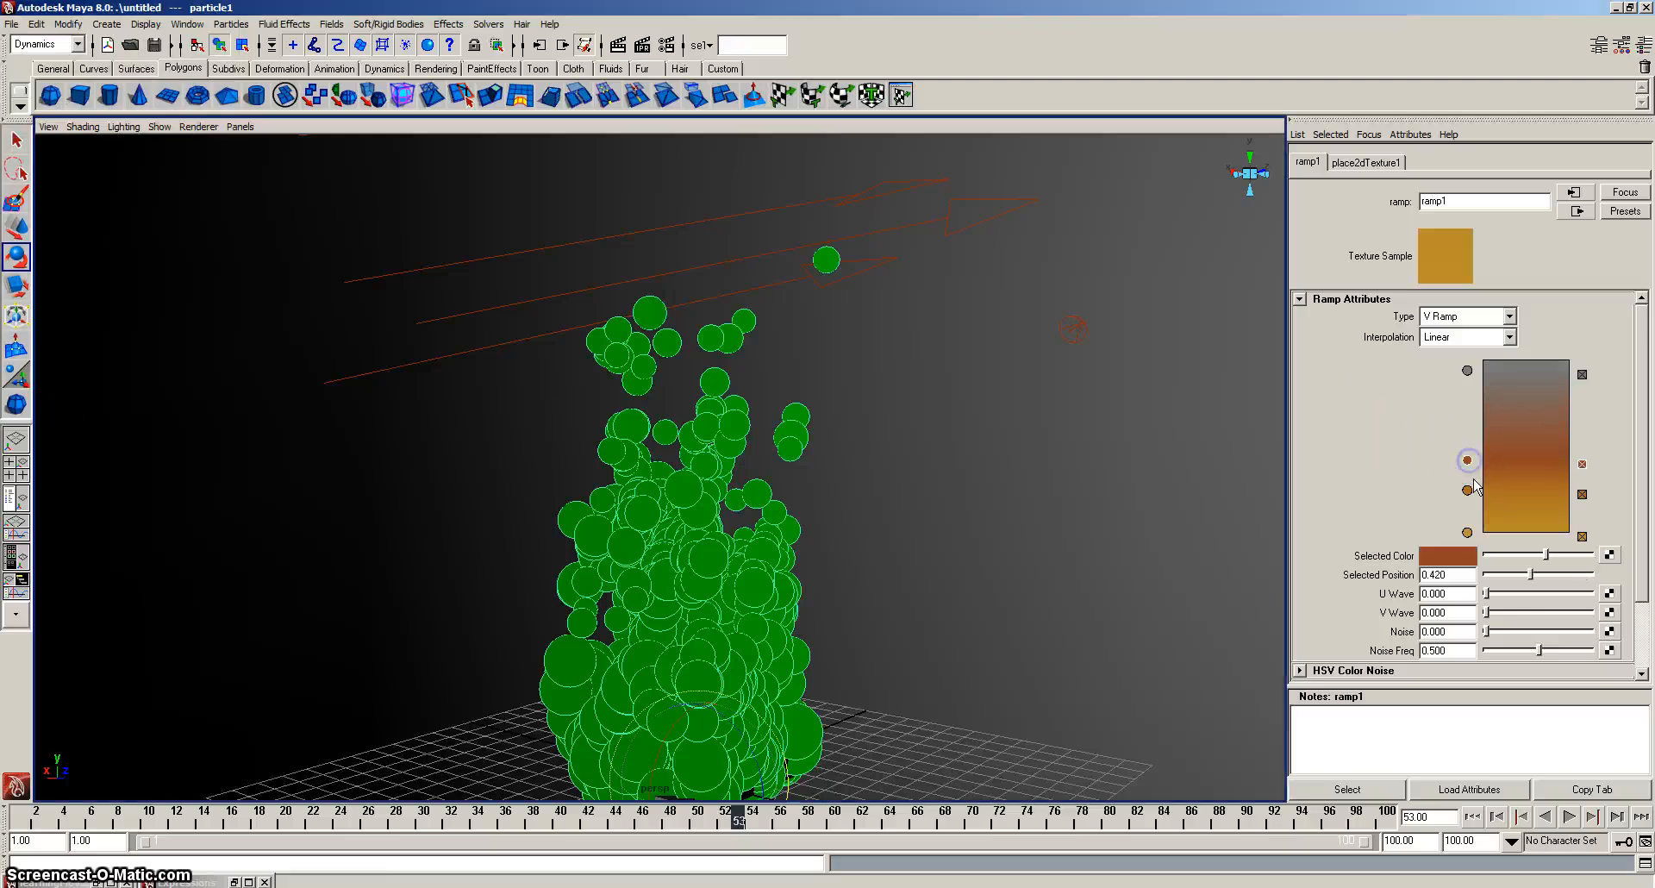
Shift the ramp's rust-red entry to position 0.305 with the orange entry lower, and add a light gray entry of value 0.600 at 0.475.
left_click(1467, 491)
left_click_drag(1469, 462, 1476, 485)
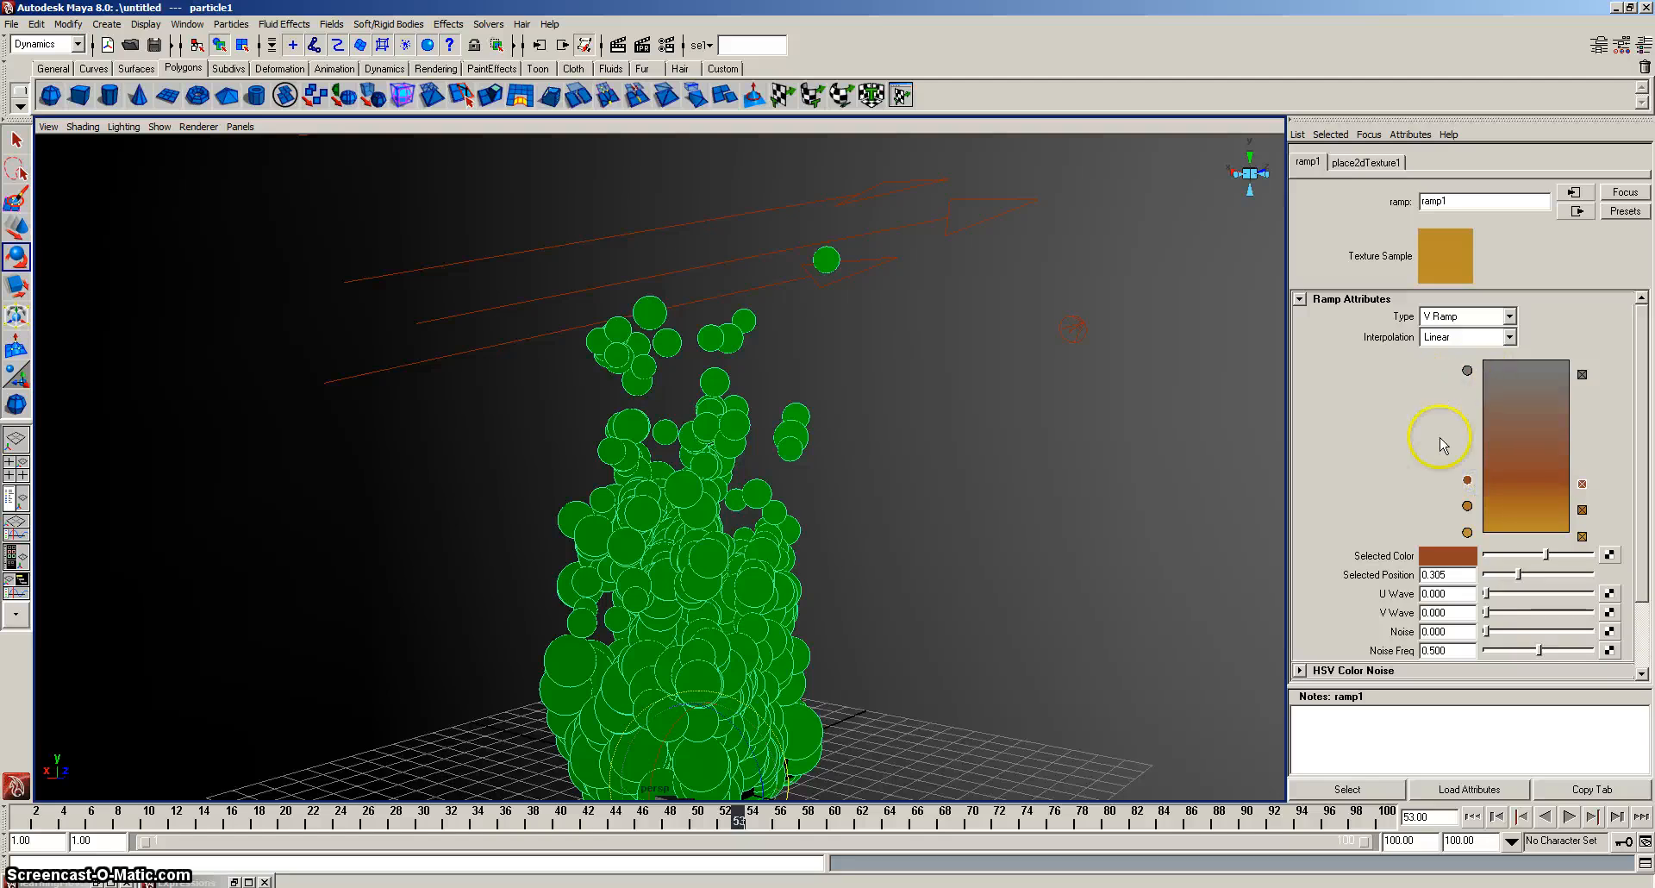
left_click(1486, 449)
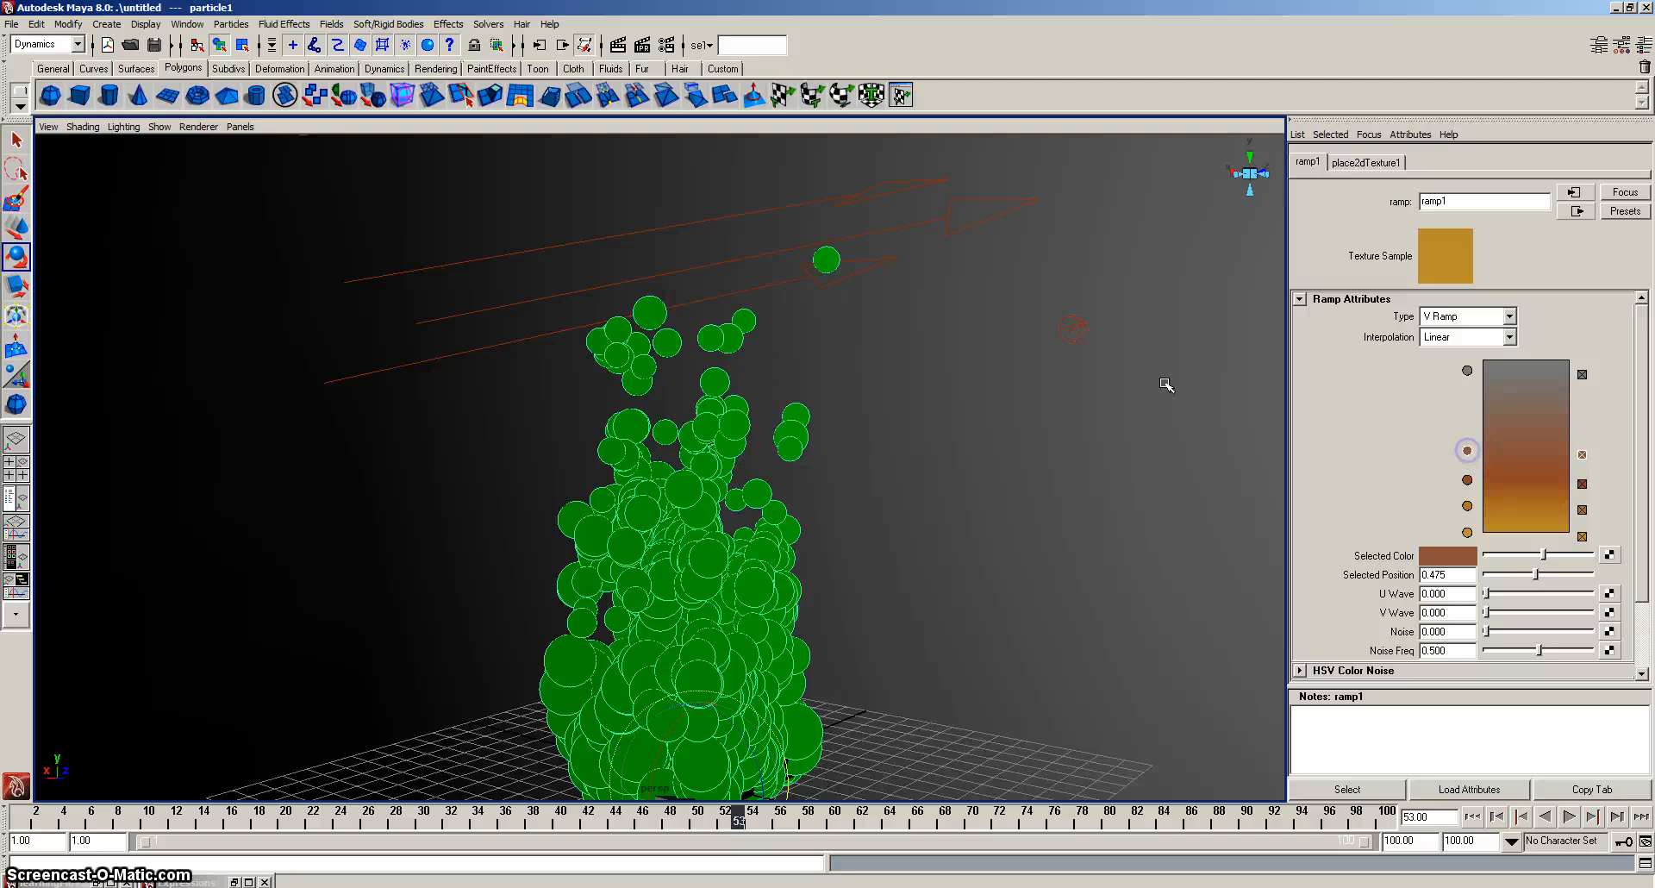
left_click(1448, 555)
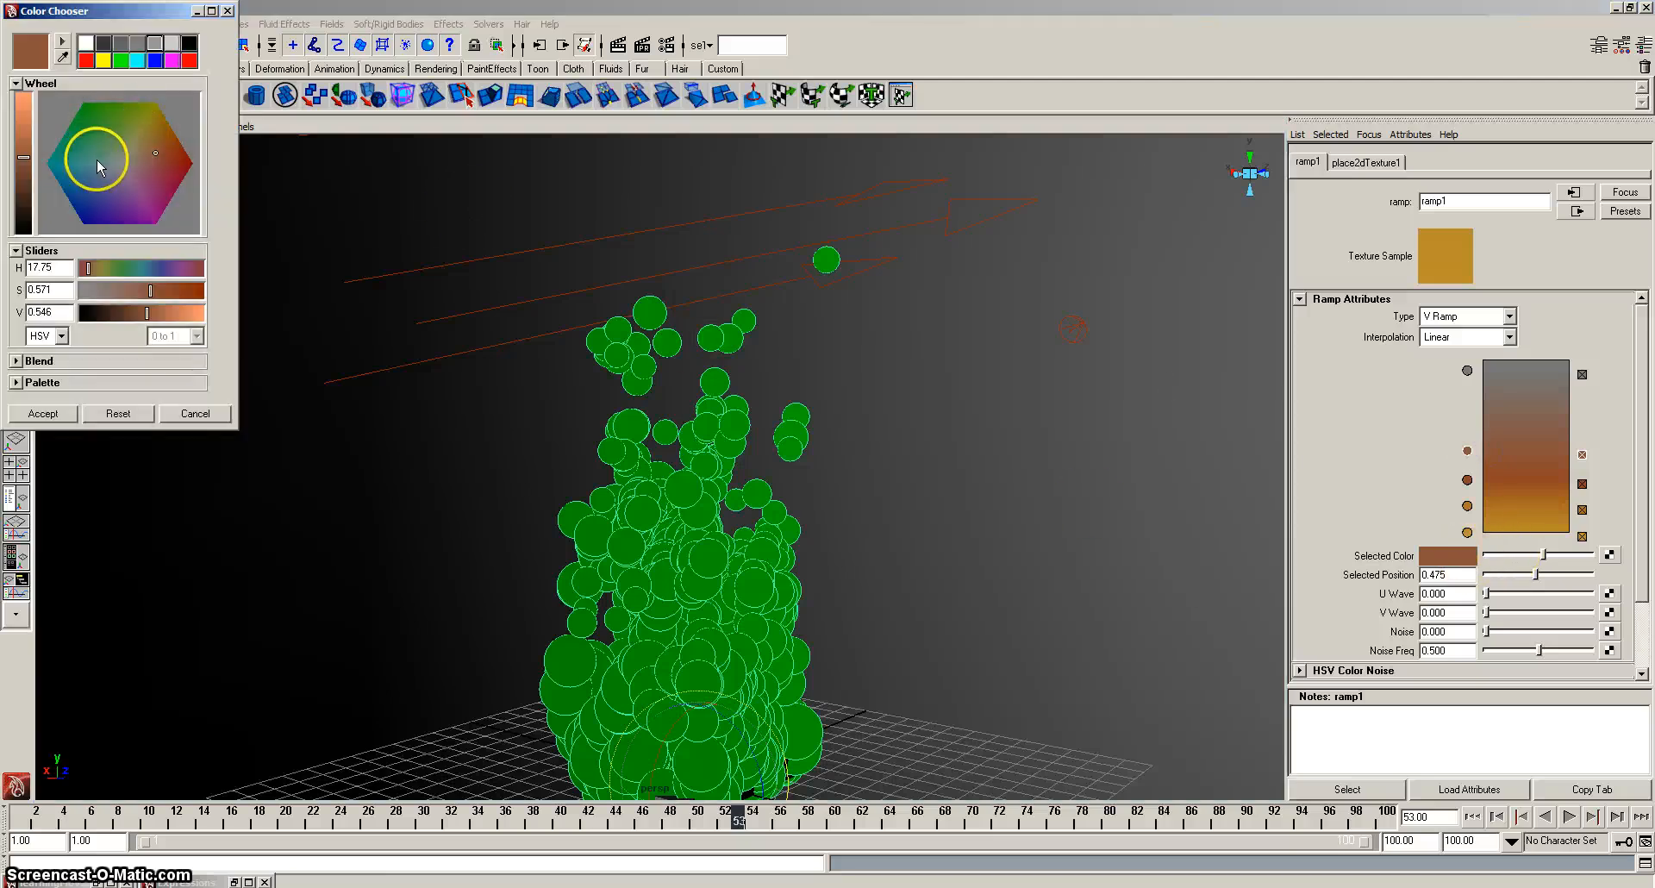
left_click(151, 44)
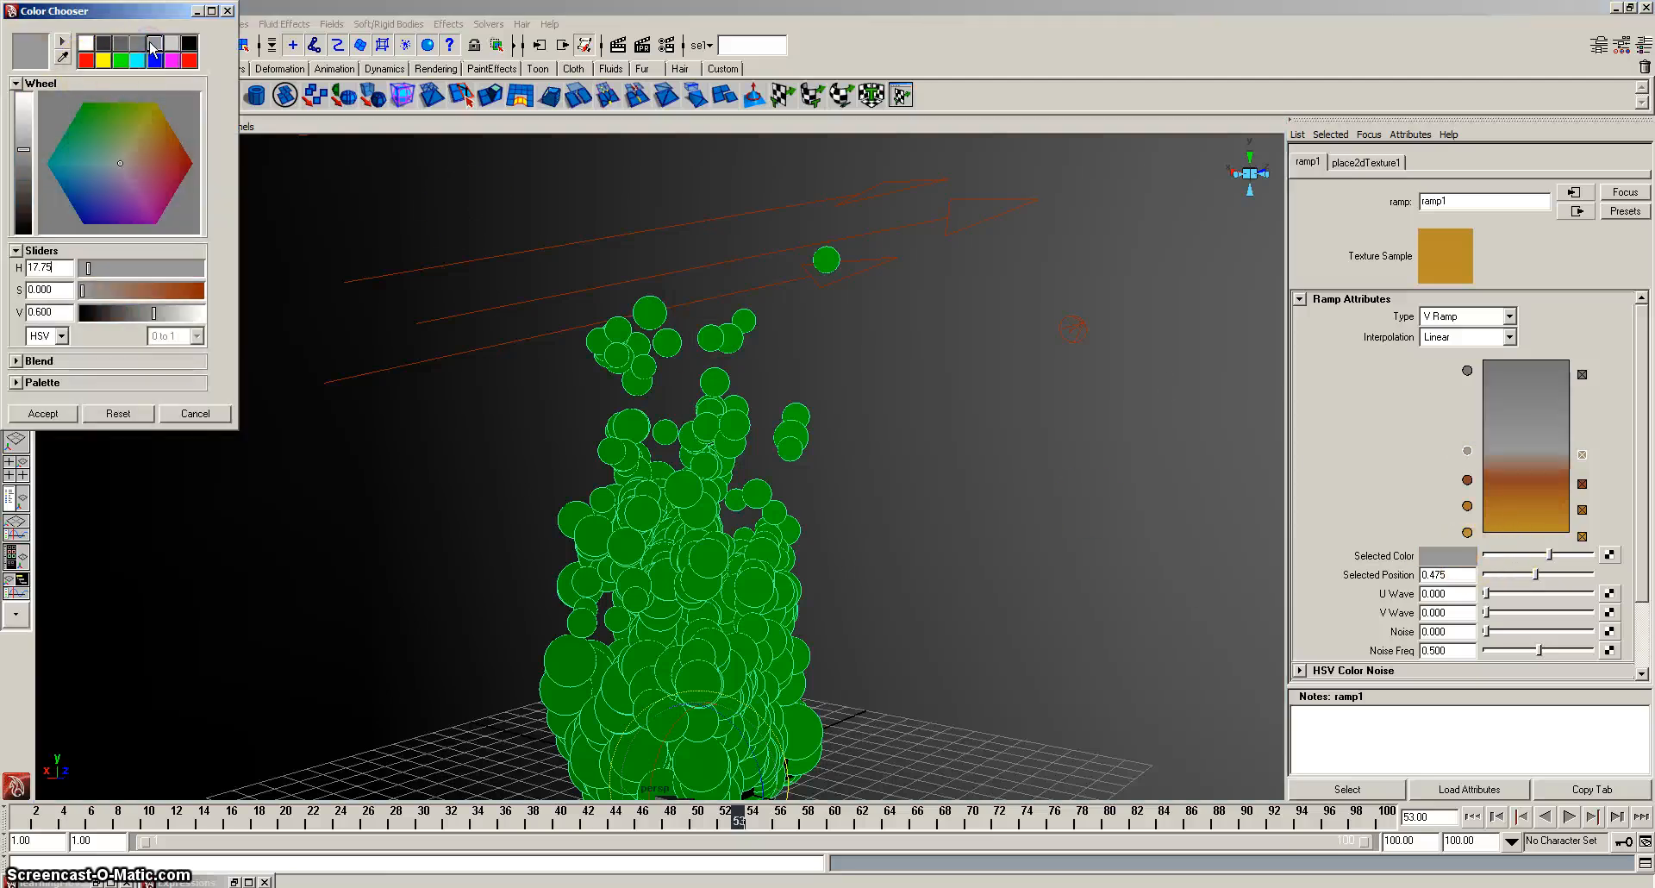
left_click(41, 414)
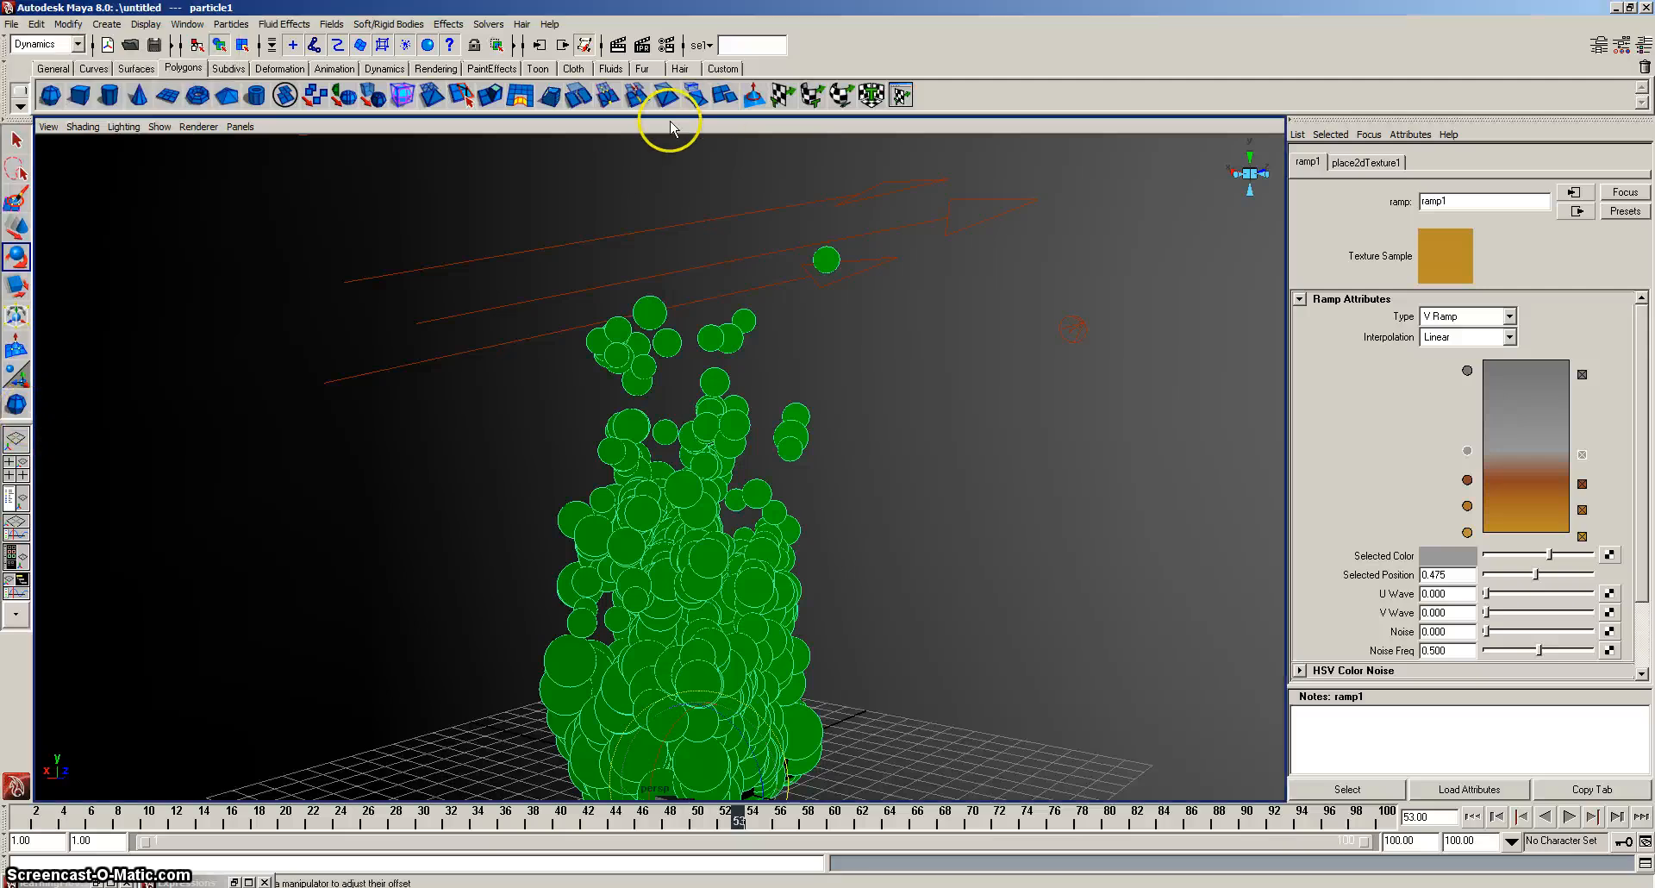
Render previews of the fire at the current frame and again after playing the simulation on to frame 58.
left_click(618, 46)
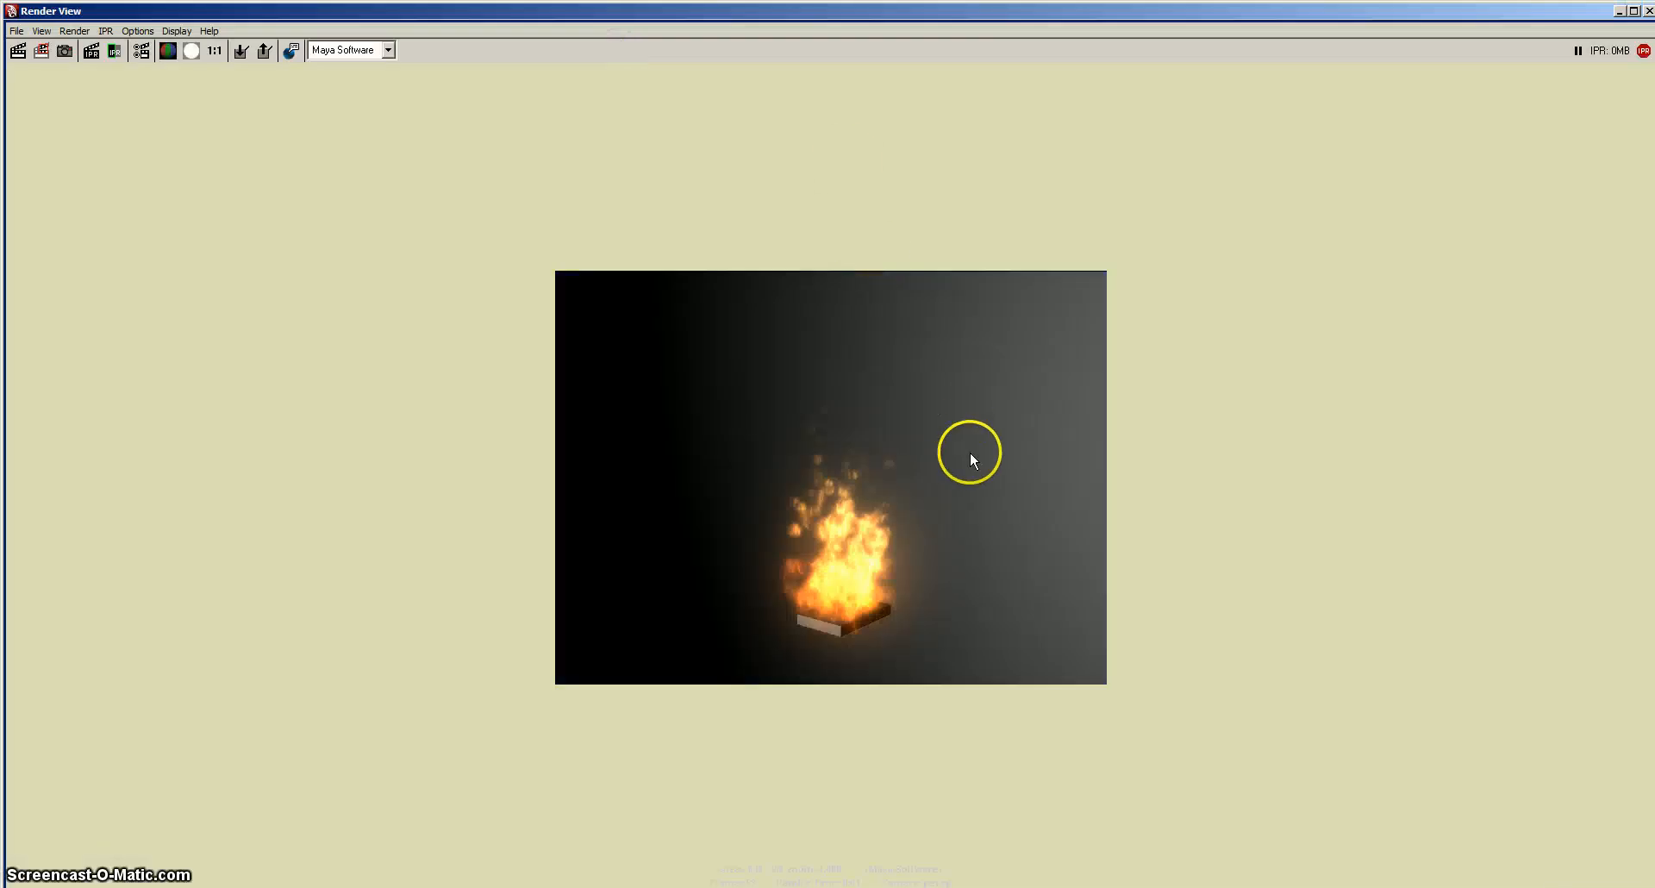
left_click(1648, 11)
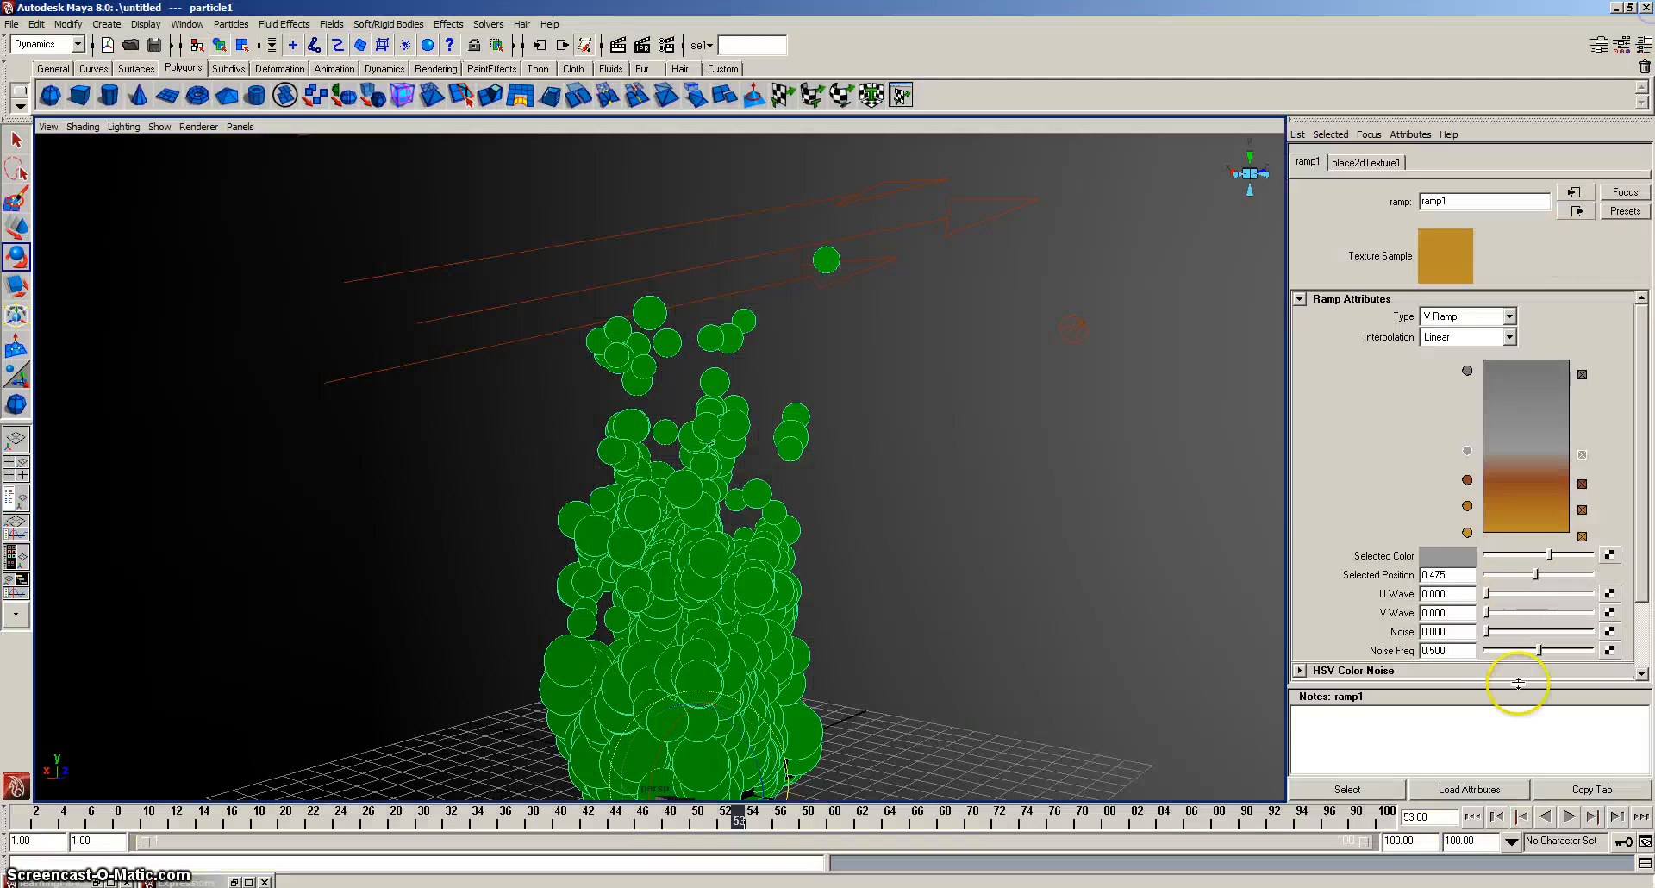
left_click(1568, 817)
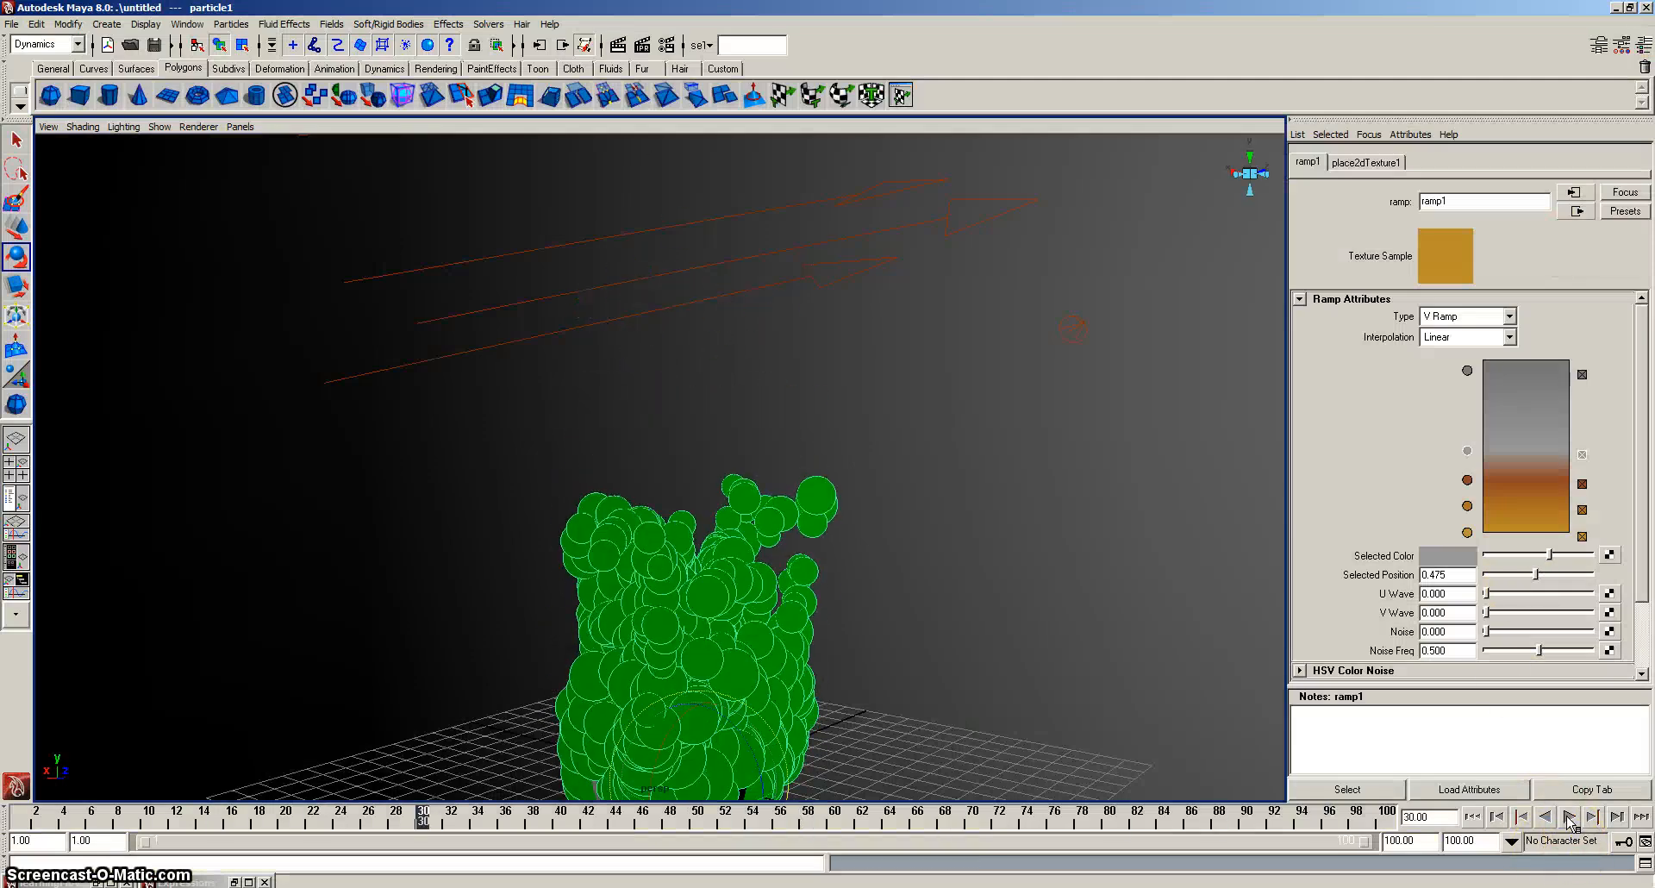
left_click(1569, 817)
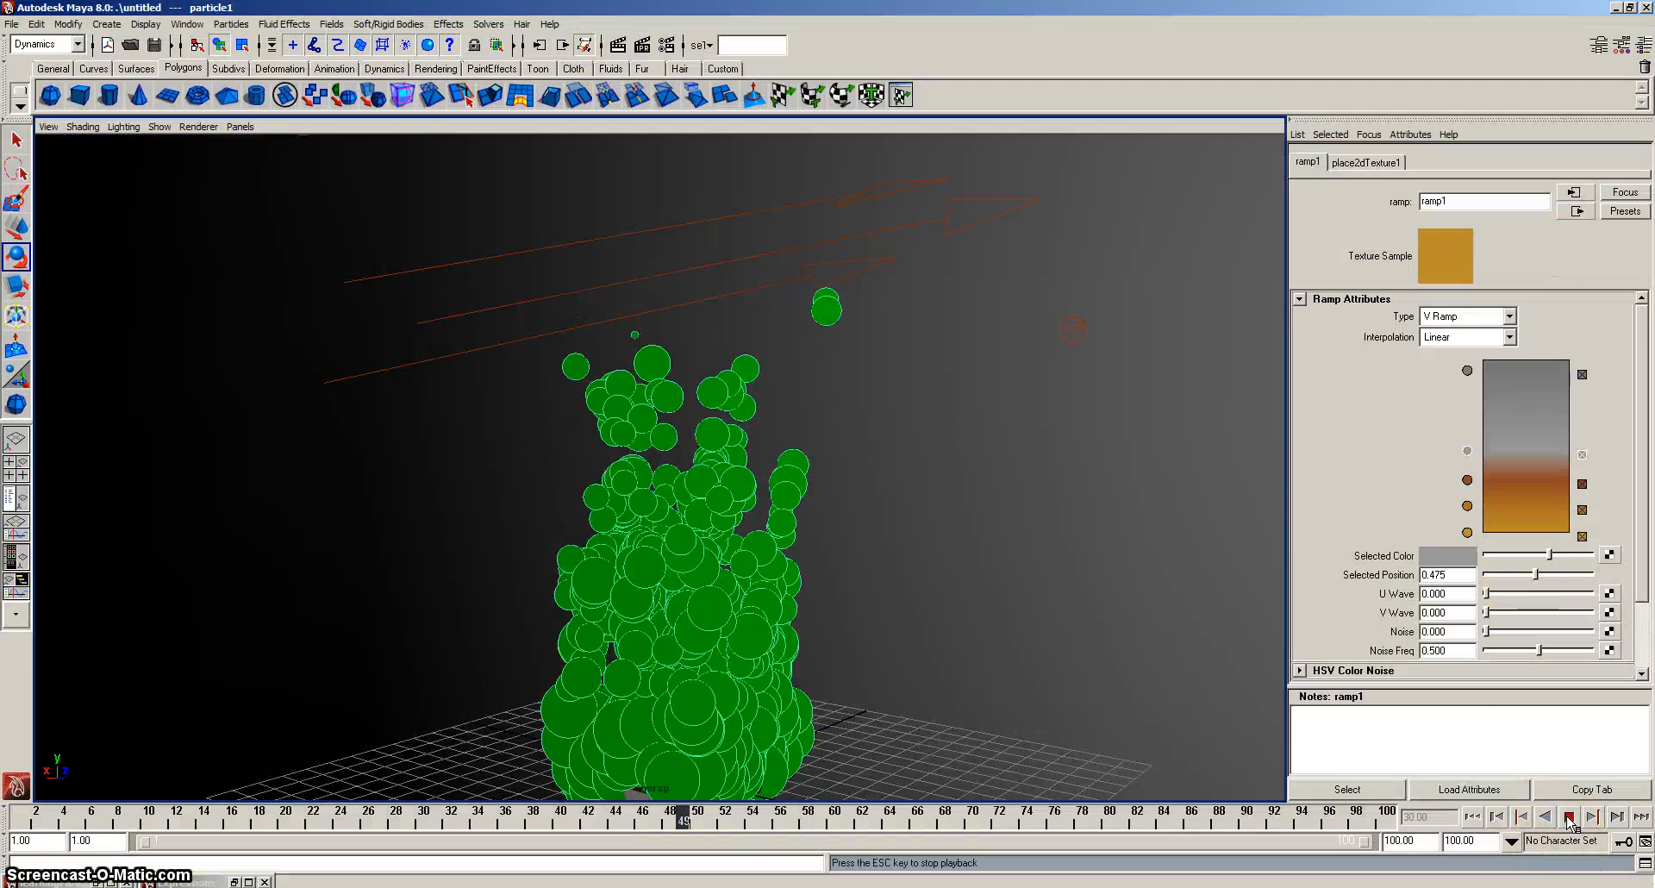
left_click(624, 48)
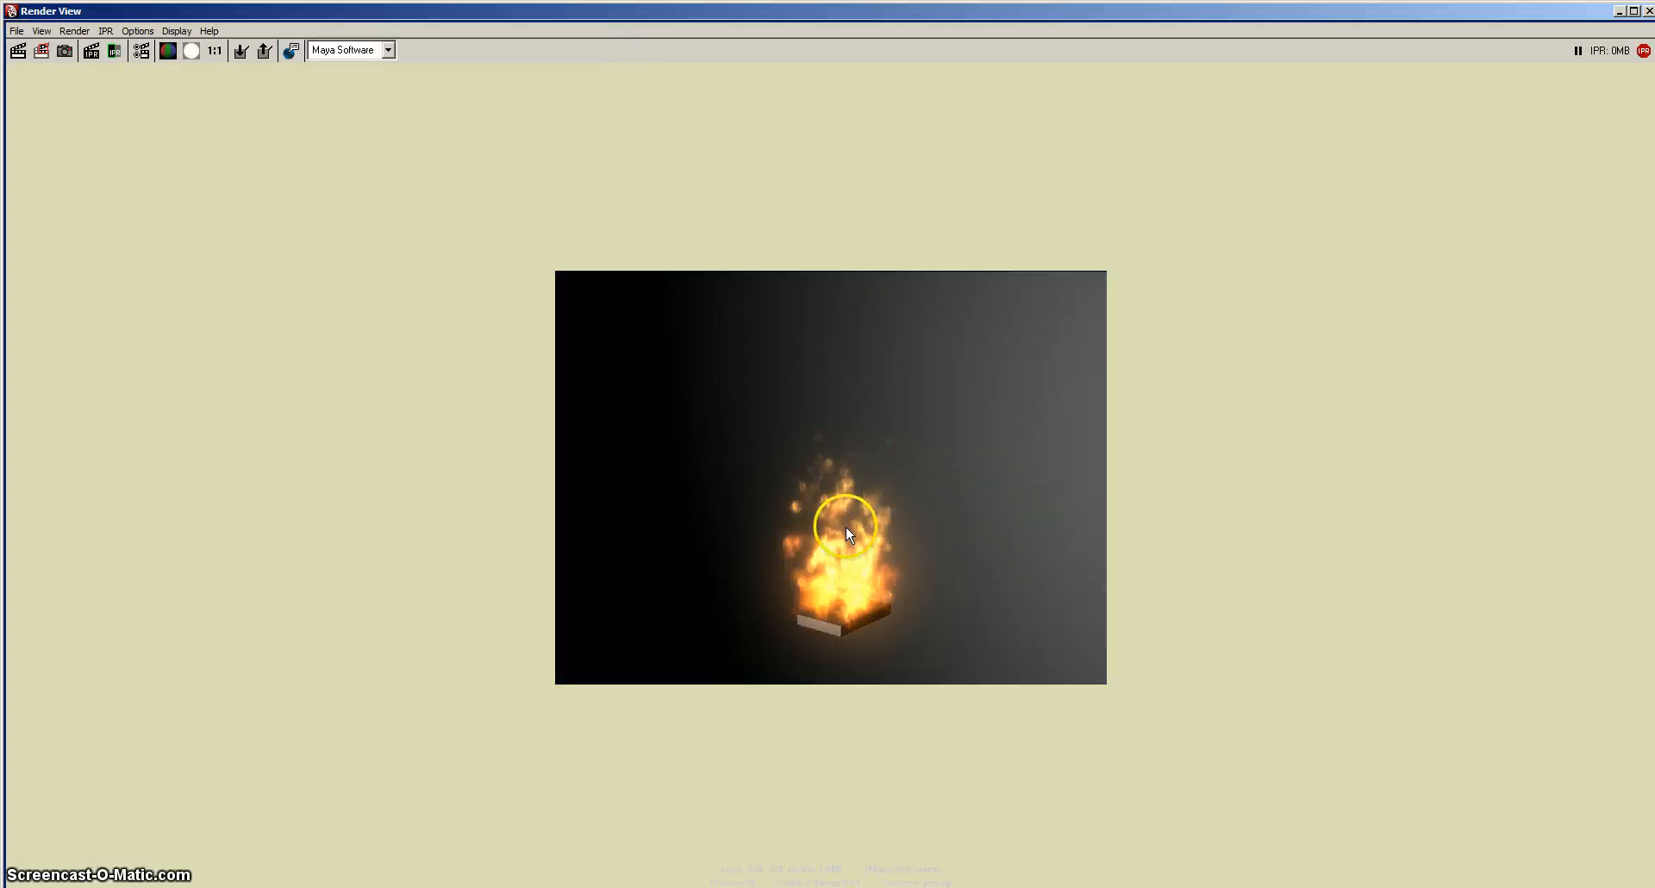
left_click(1648, 12)
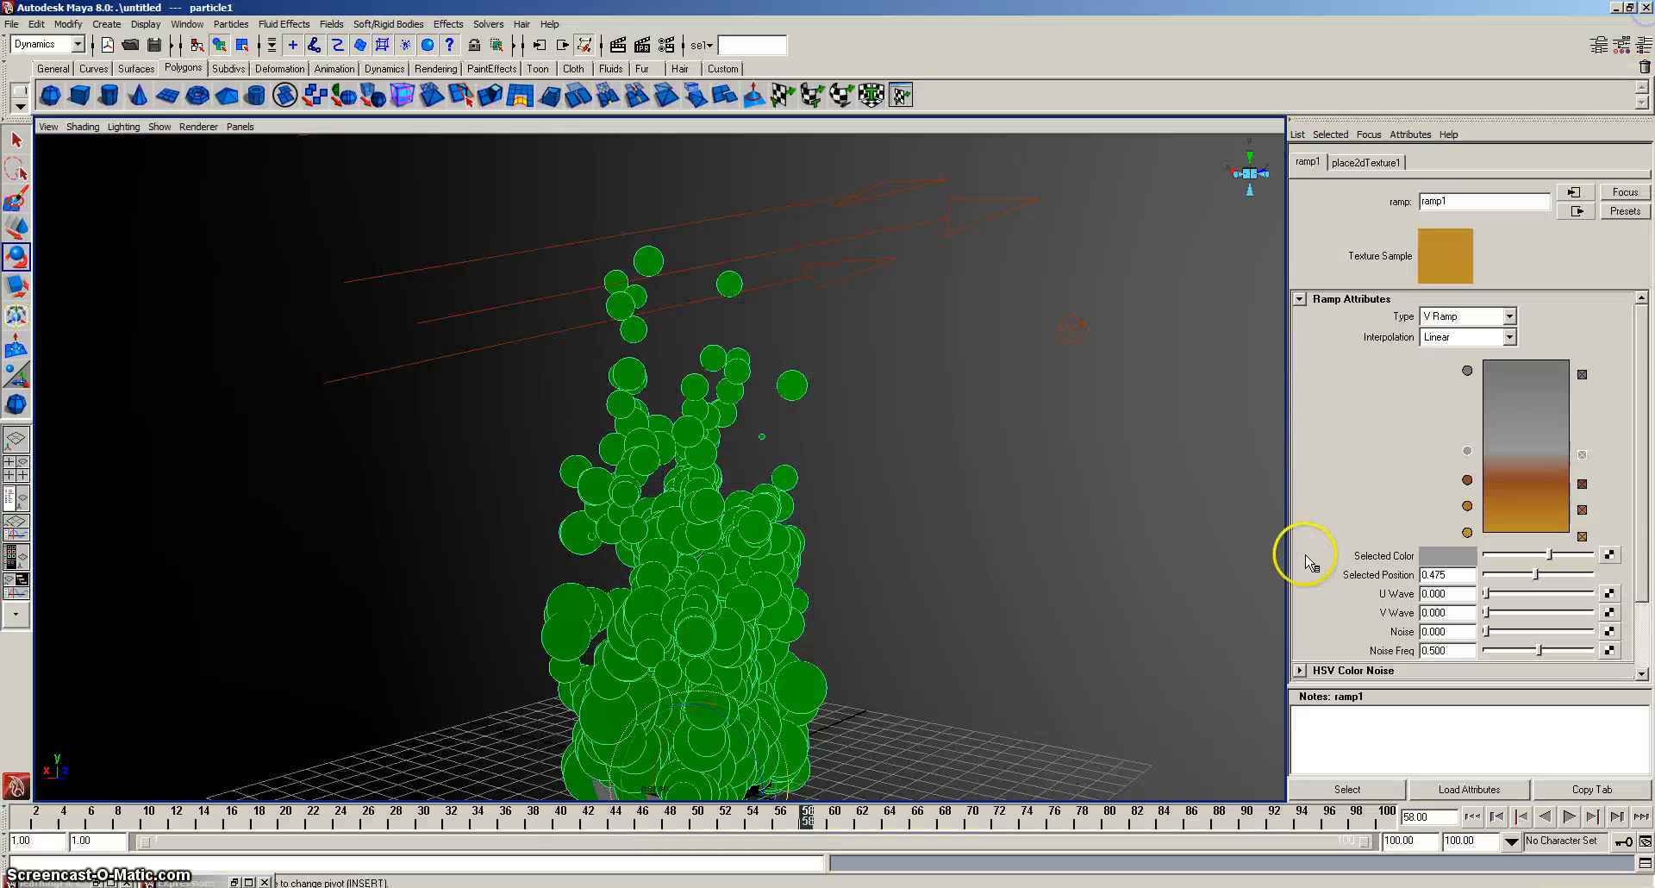
Darken the ramp's gray entry at 0.940 to a value of 0.200 and render a preview of the fire.
left_click(1468, 371)
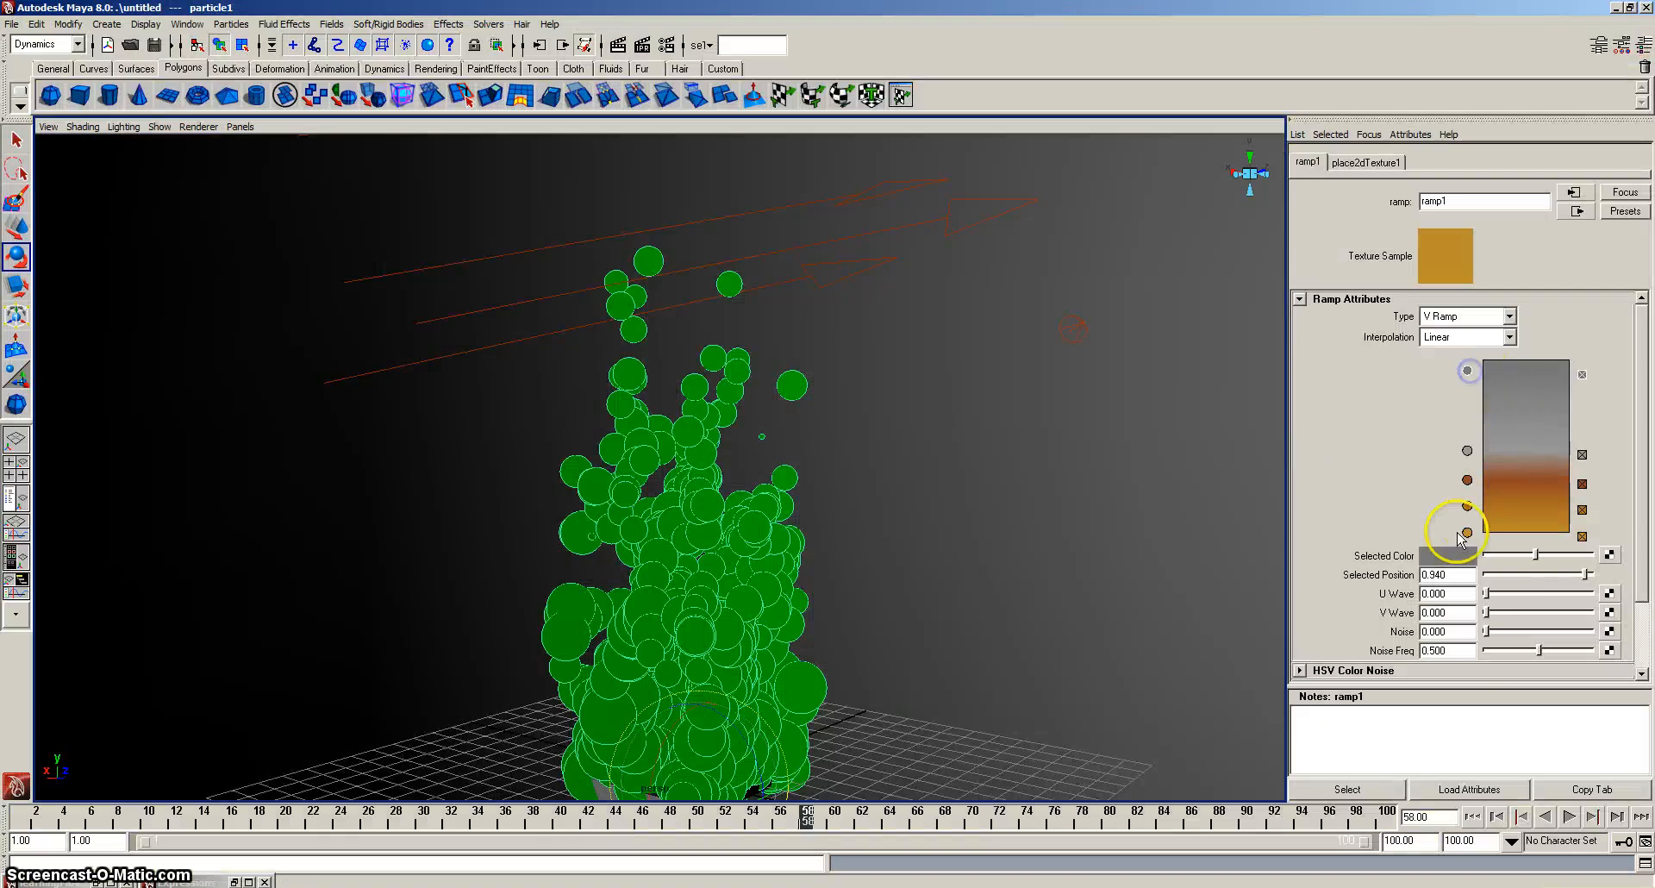
left_click(1448, 552)
left_click(107, 49)
left_click(58, 413)
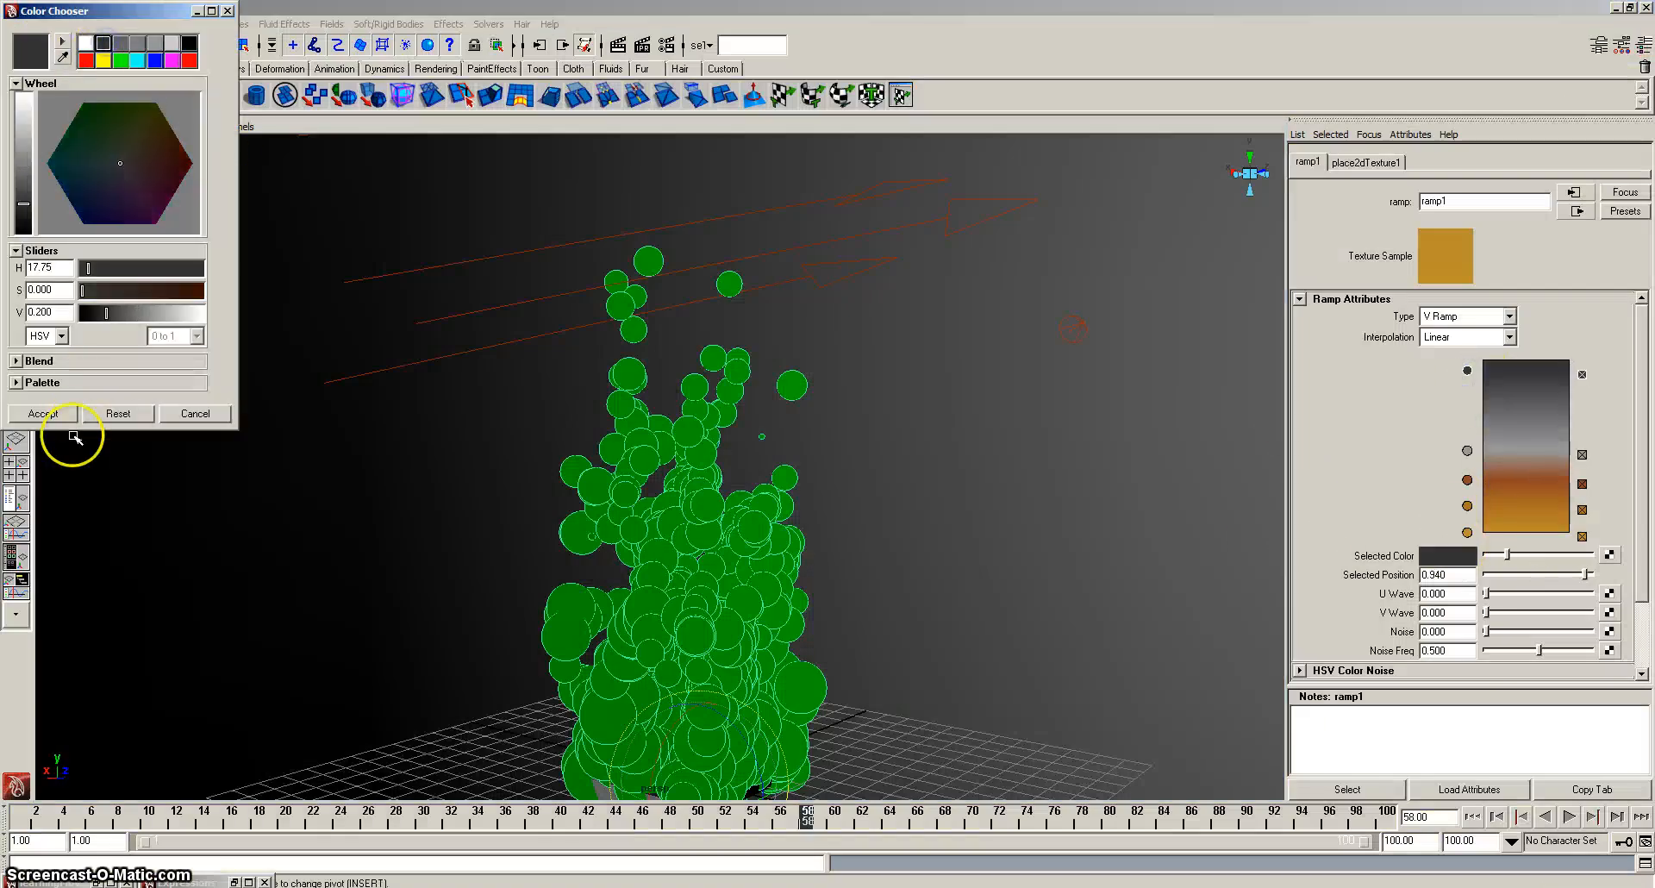
left_click(604, 45)
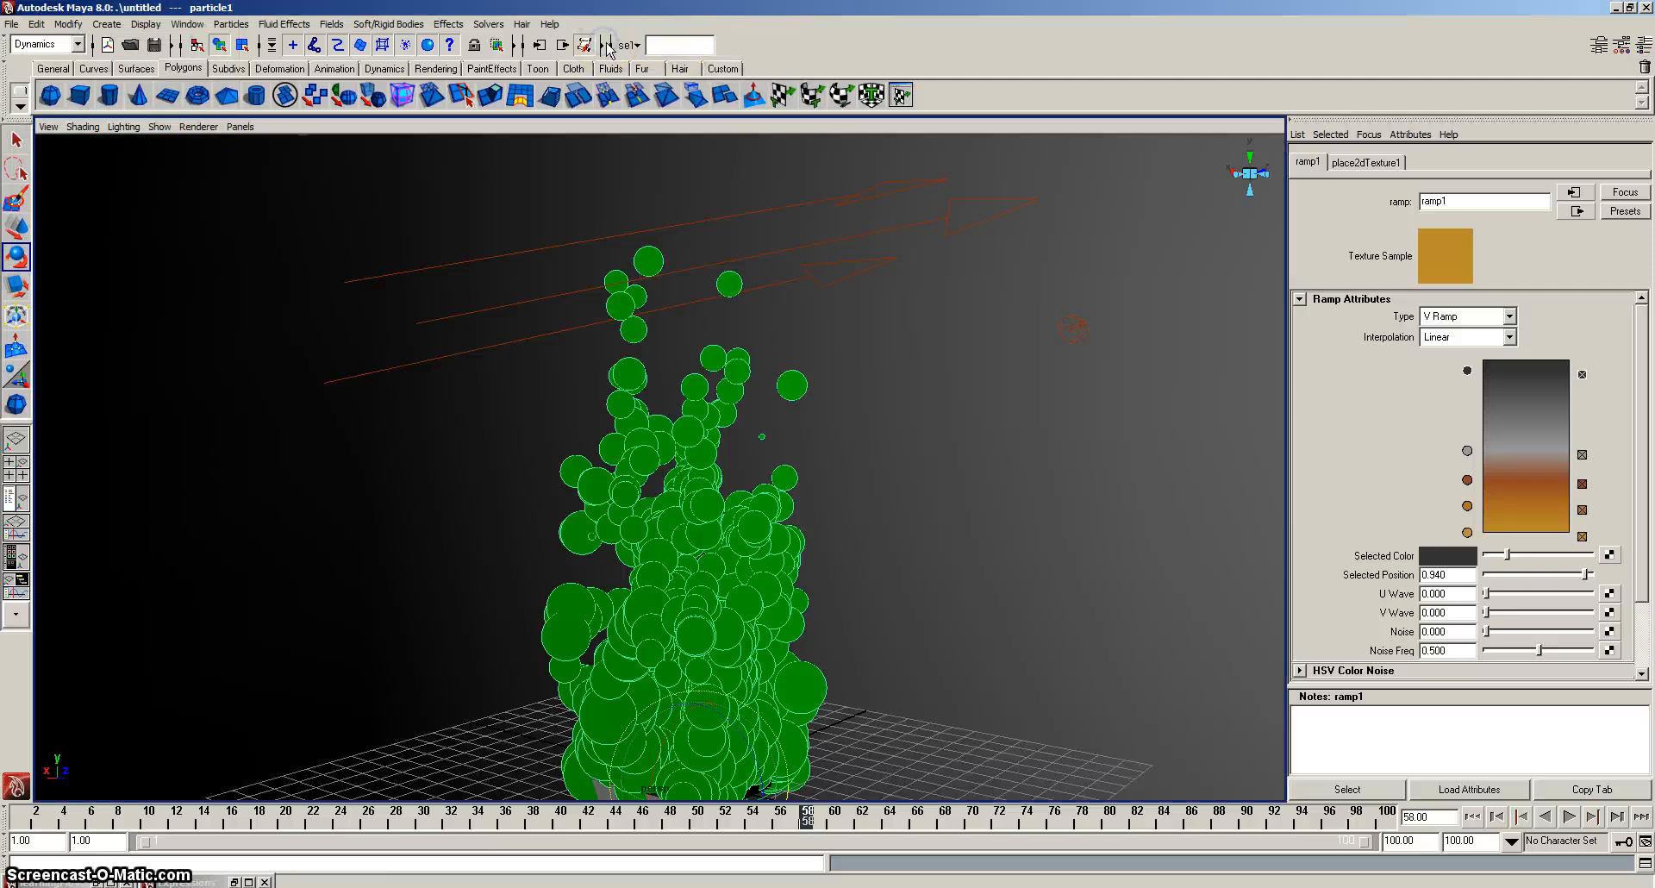
left_click(605, 45)
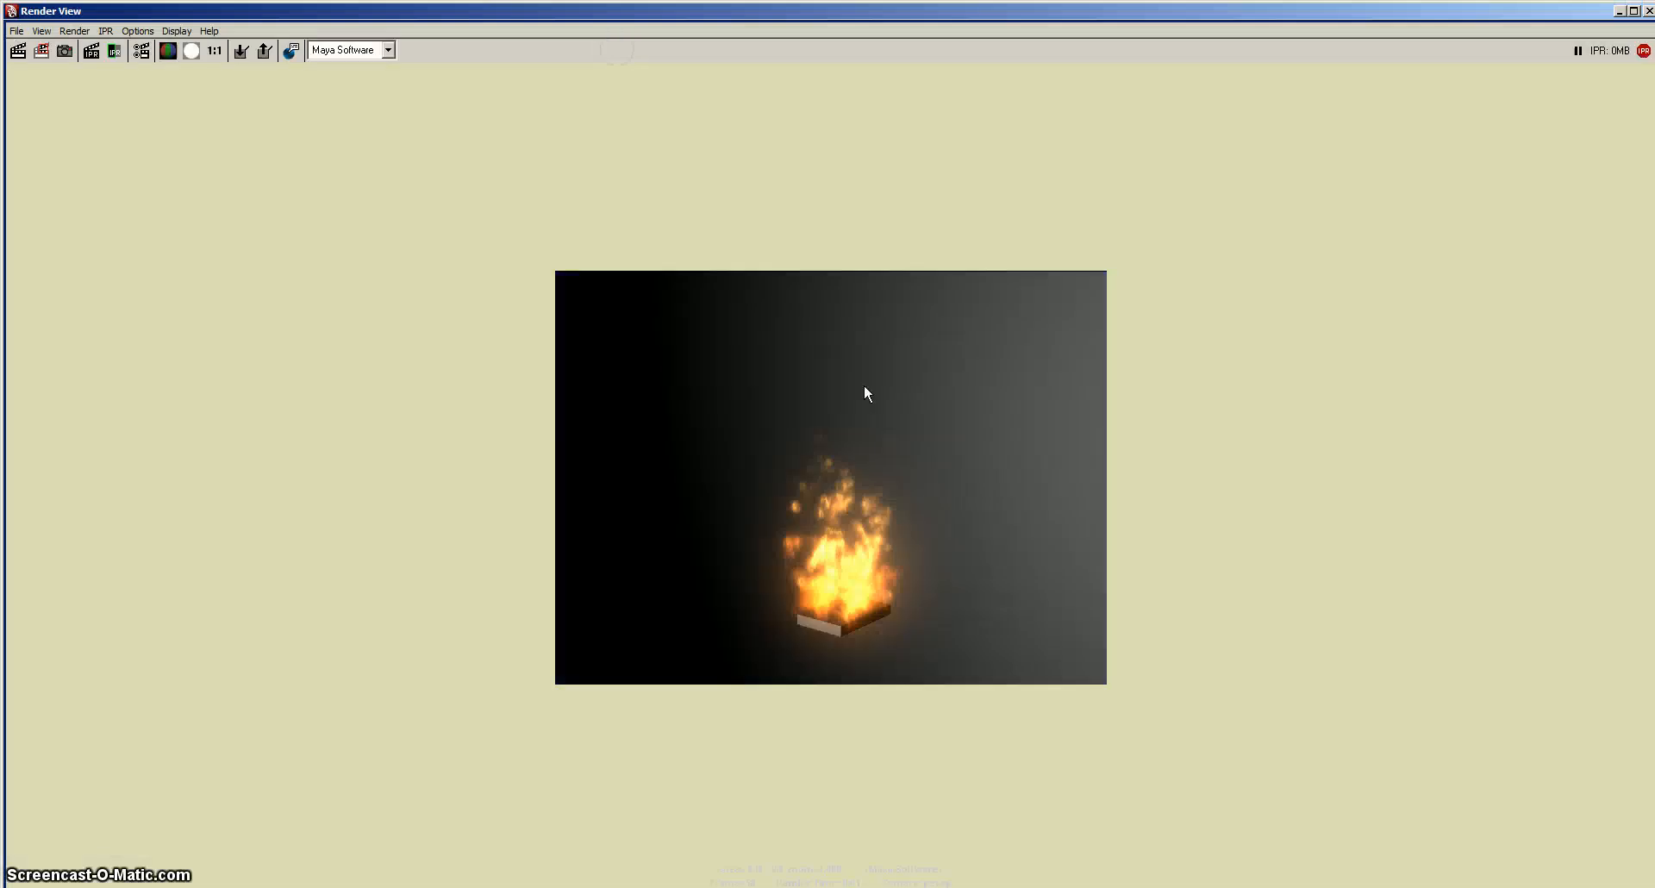
left_click(1649, 10)
Delete the light gray entry from the ramp and shift the dark gray entry down to position 0.515.
left_click(1467, 450)
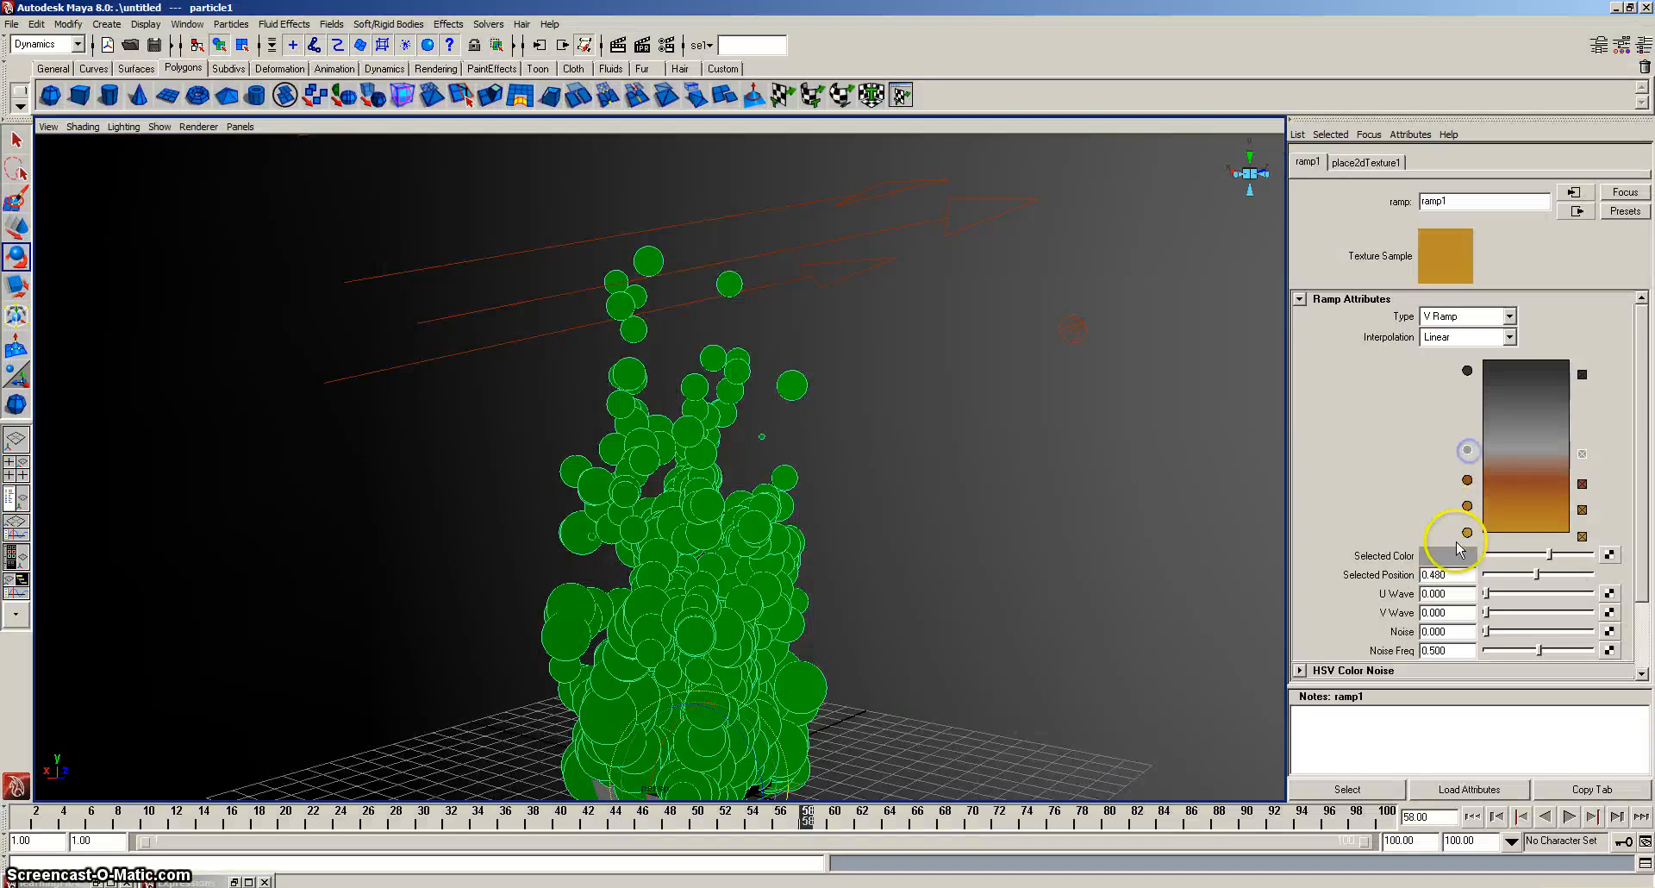
left_click(1447, 555)
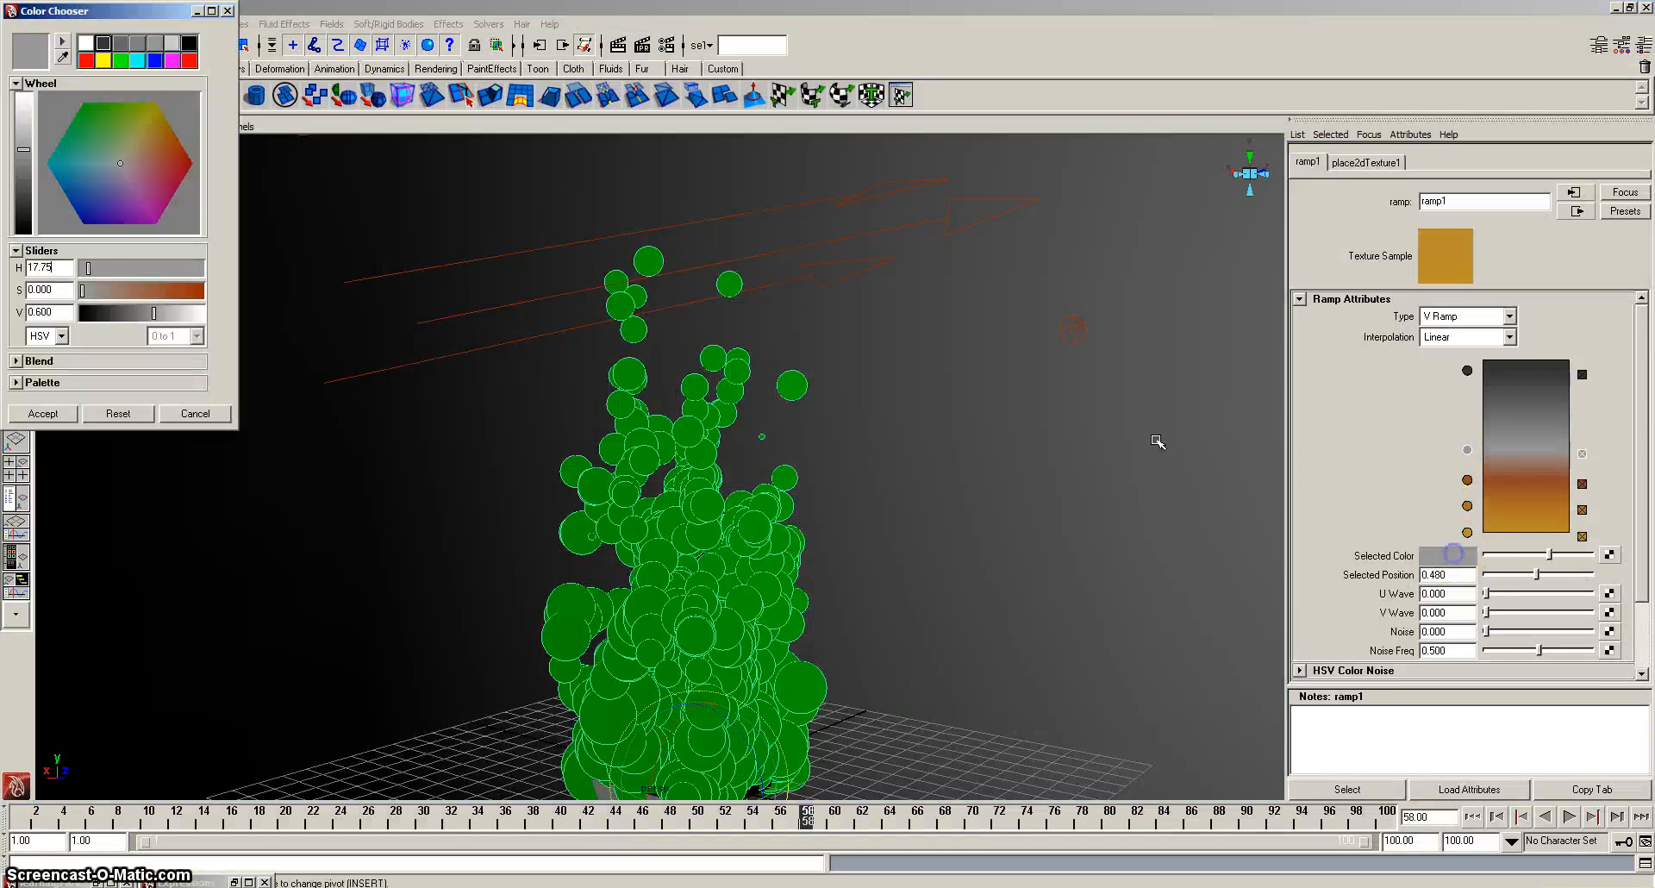
left_click(1581, 457)
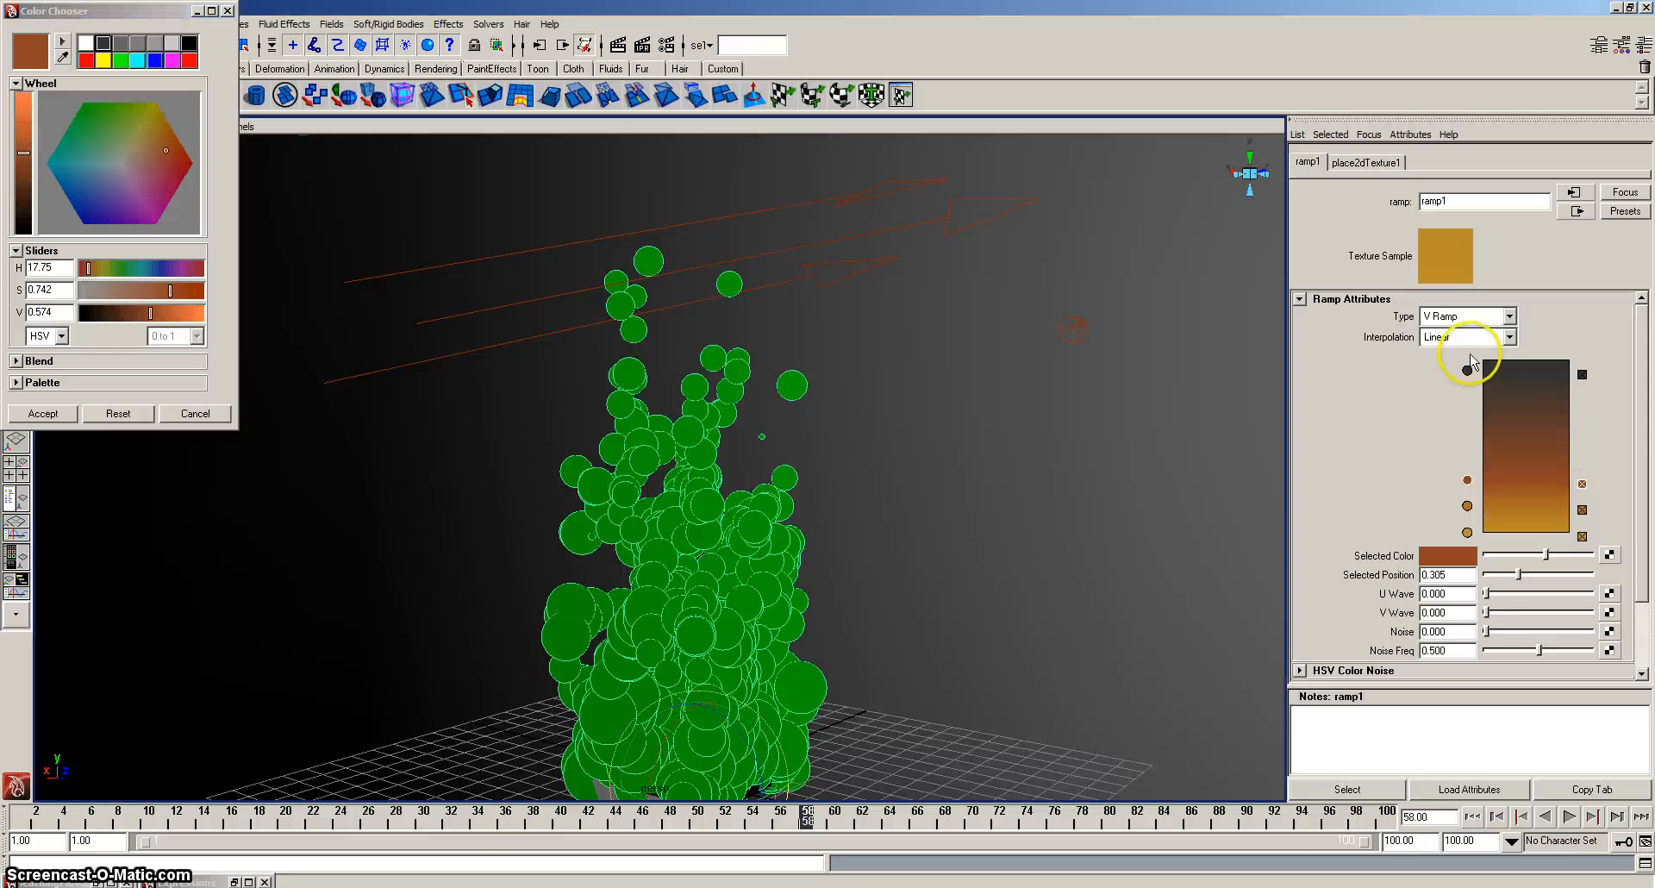
left_click_drag(1467, 370, 1468, 448)
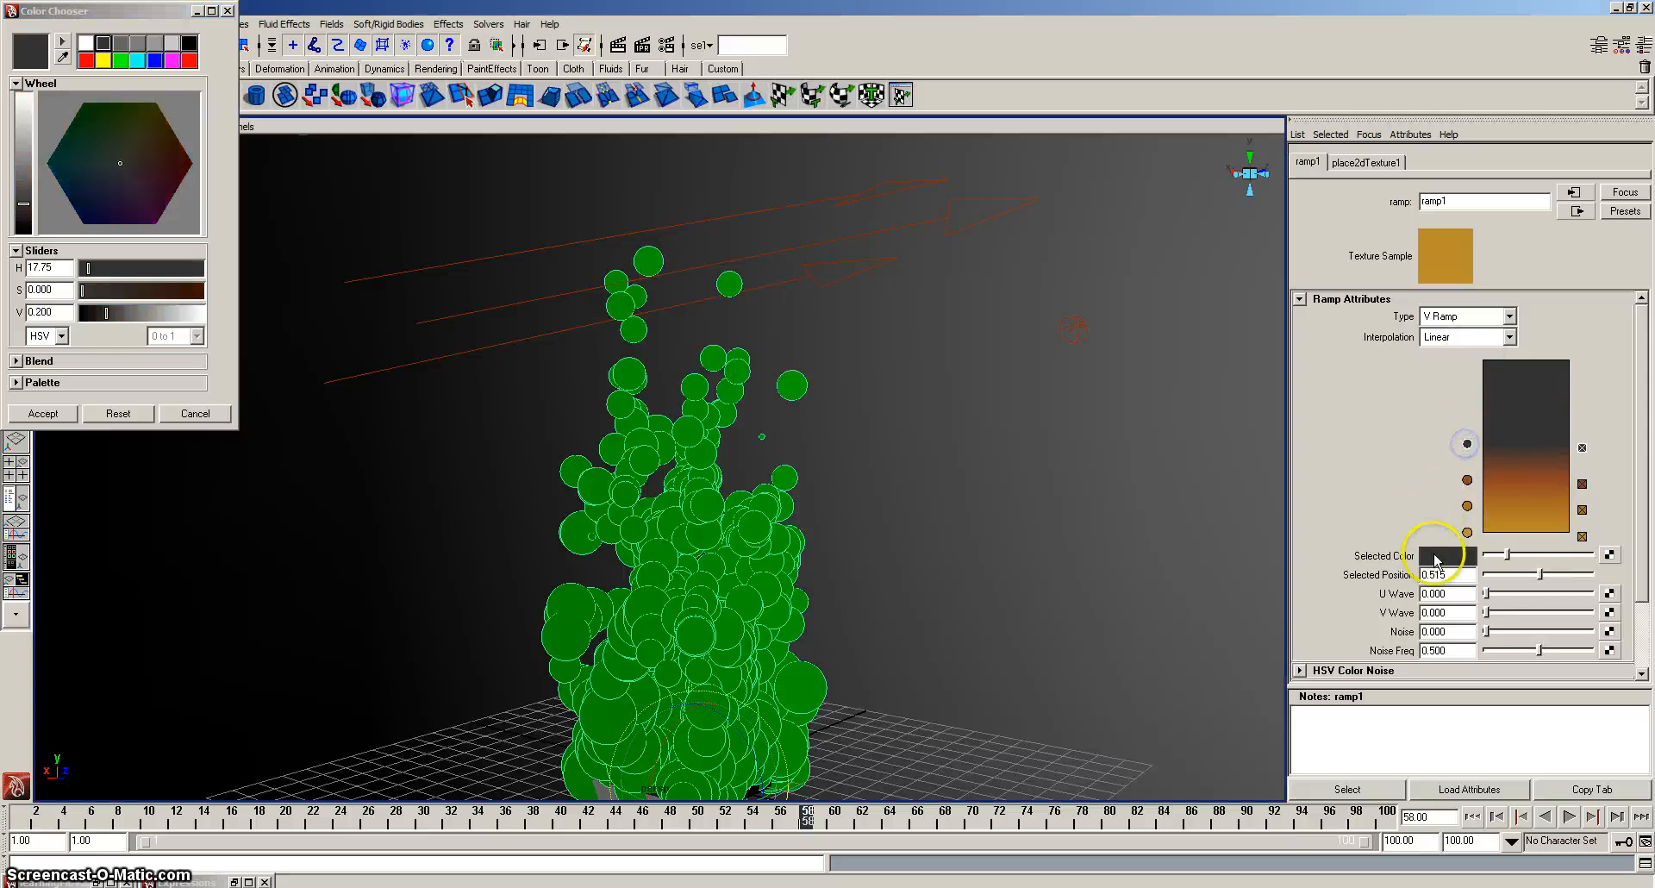
Set the color of the ramp entry at 0.515 to black with value 0.000 and render a preview.
left_click(89, 130)
left_click_drag(21, 181, 19, 251)
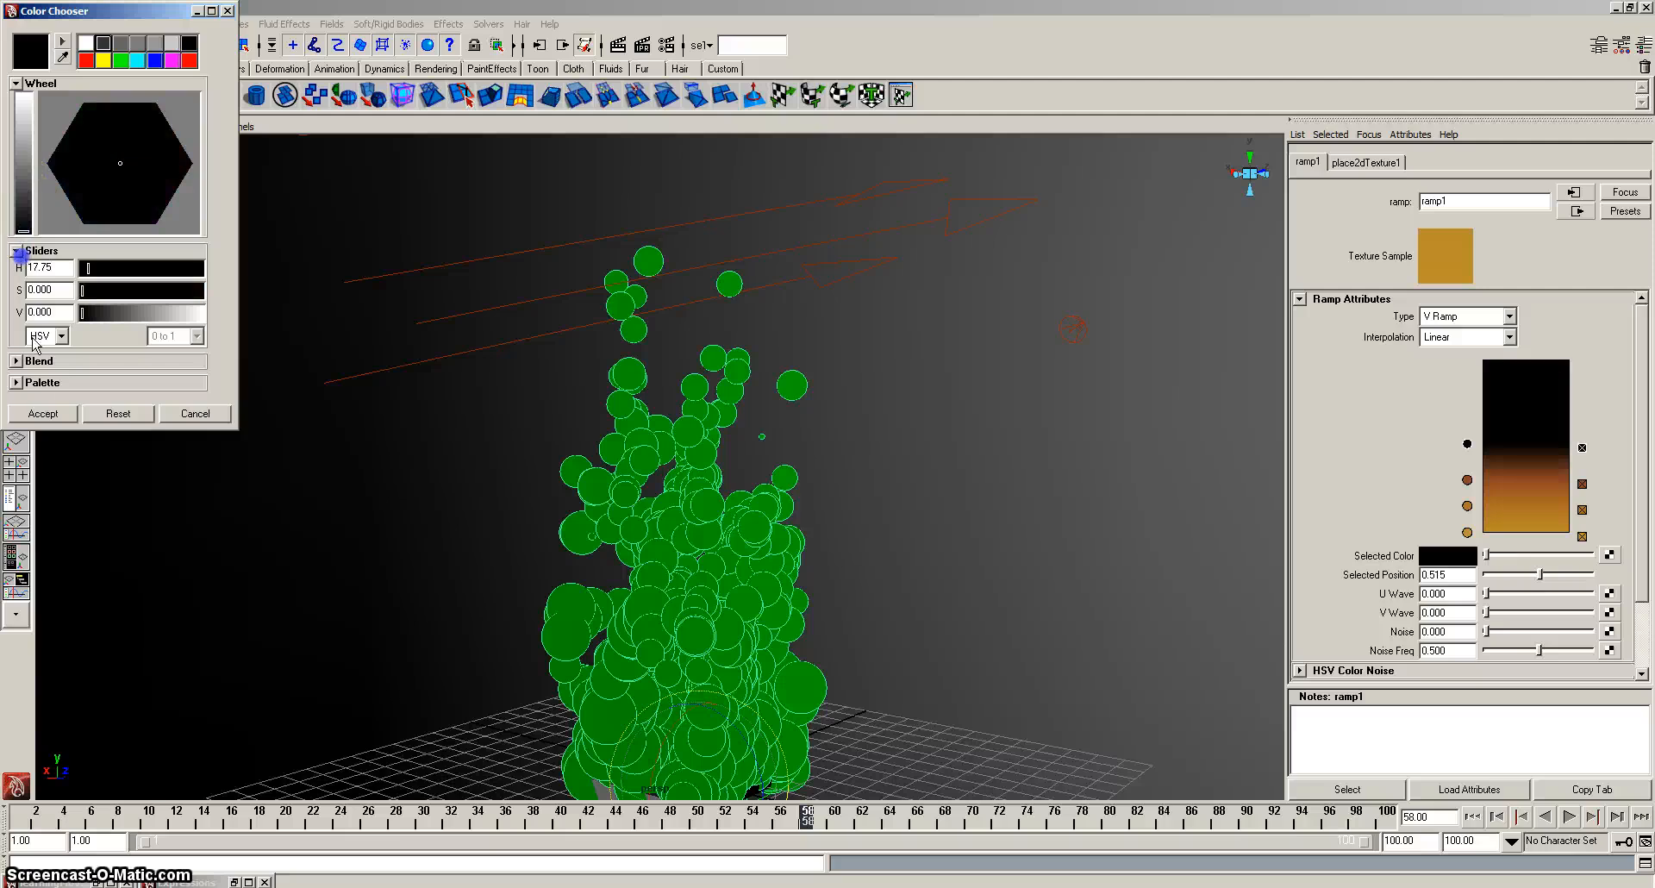
left_click(41, 414)
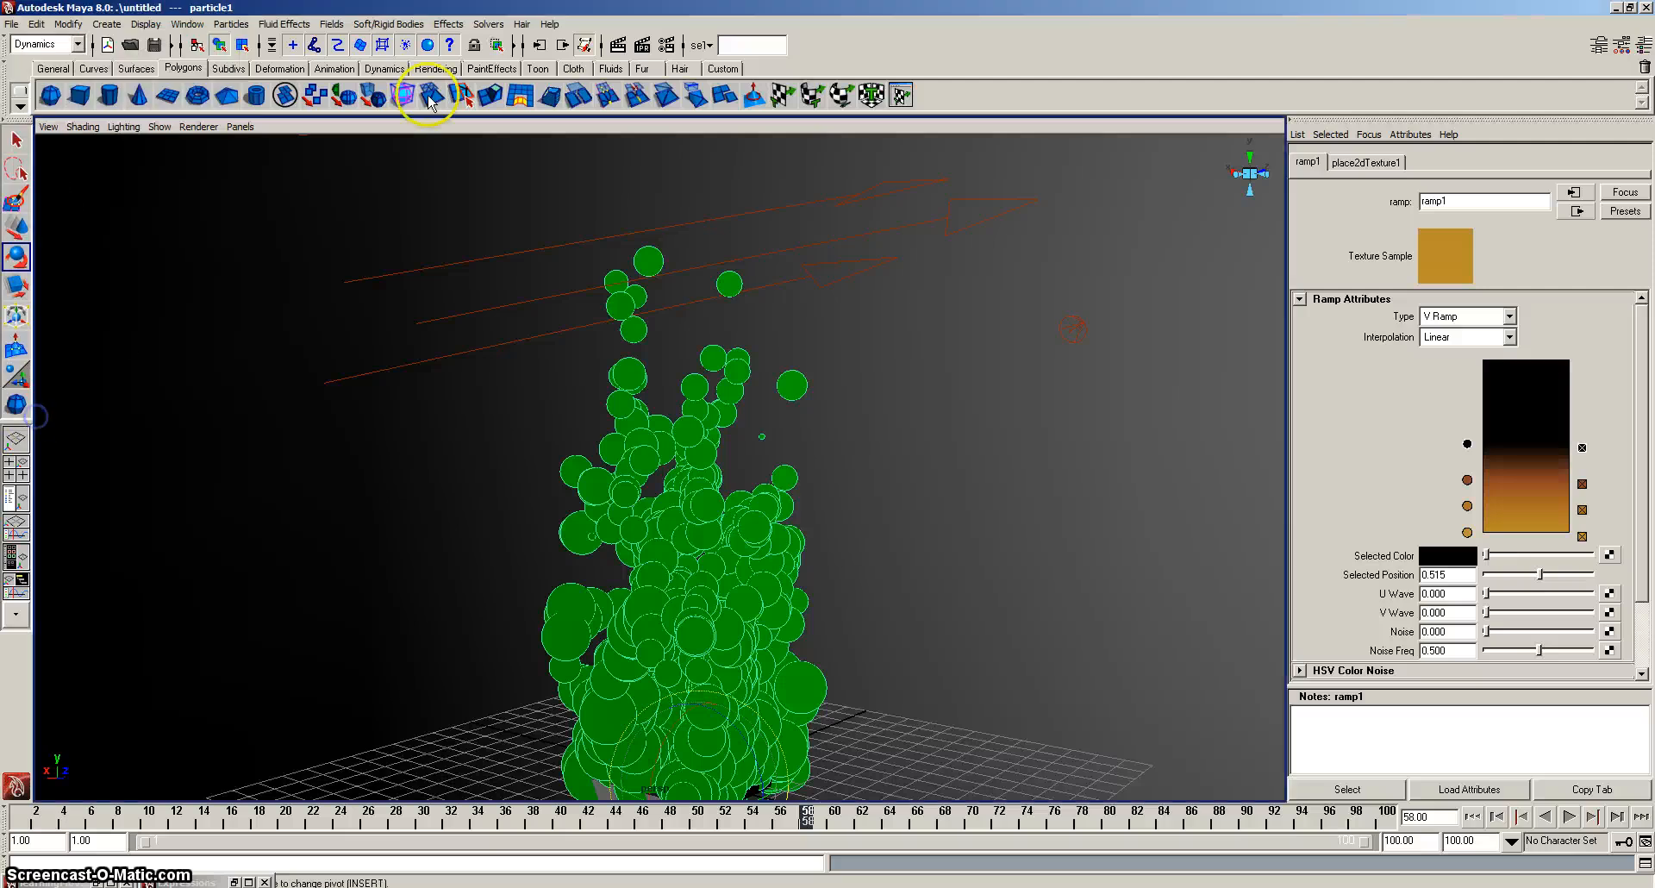
left_click(618, 45)
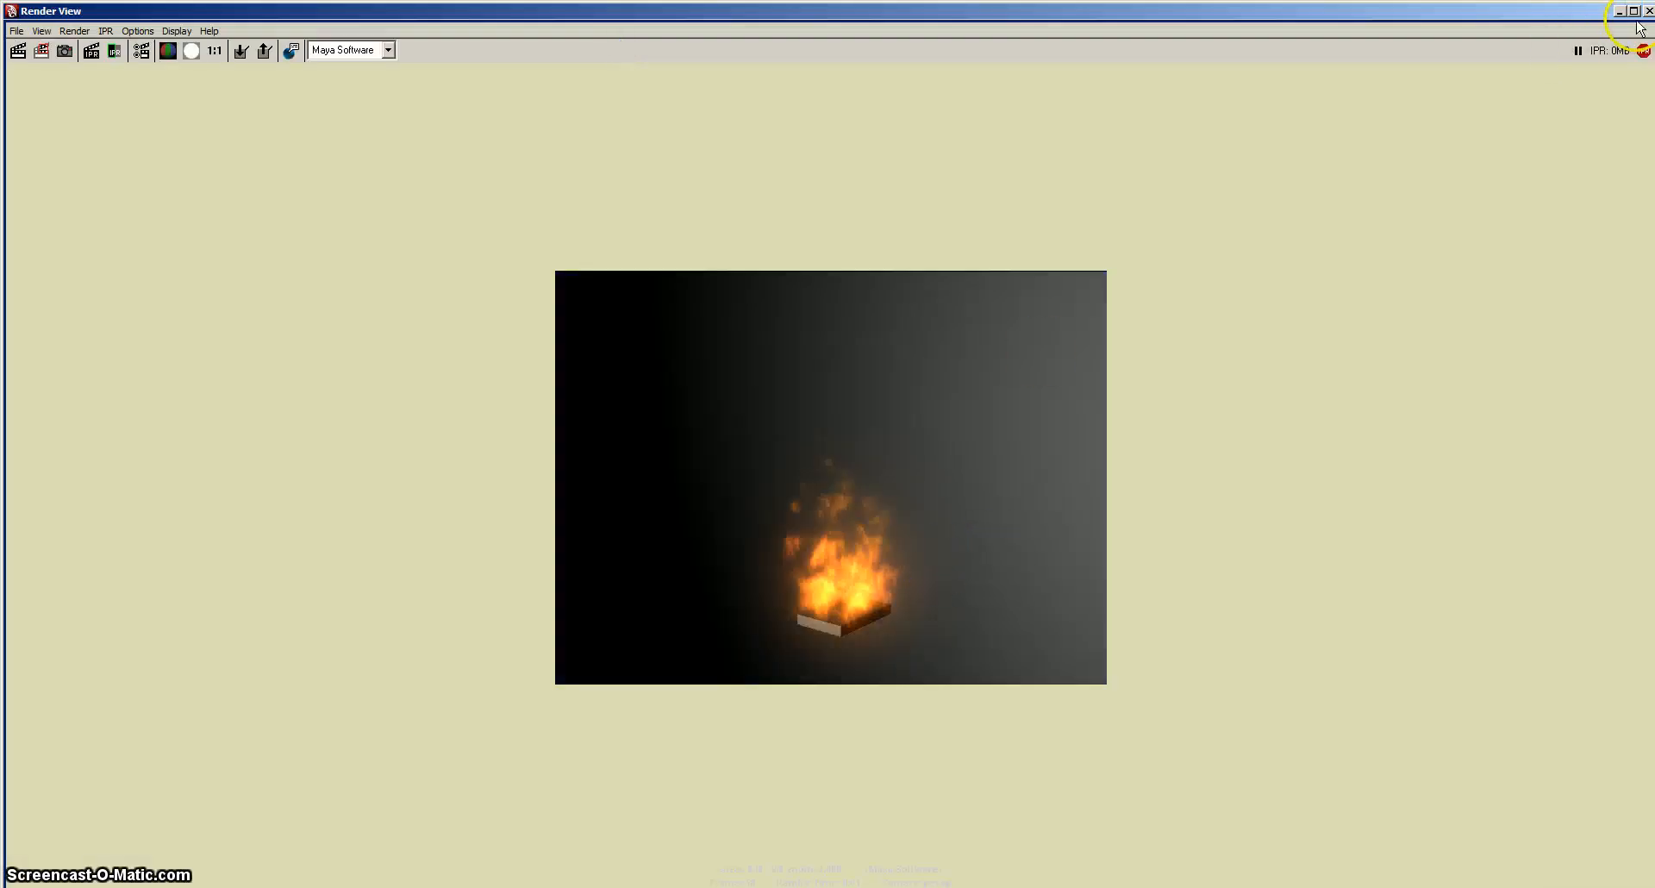
left_click(1649, 12)
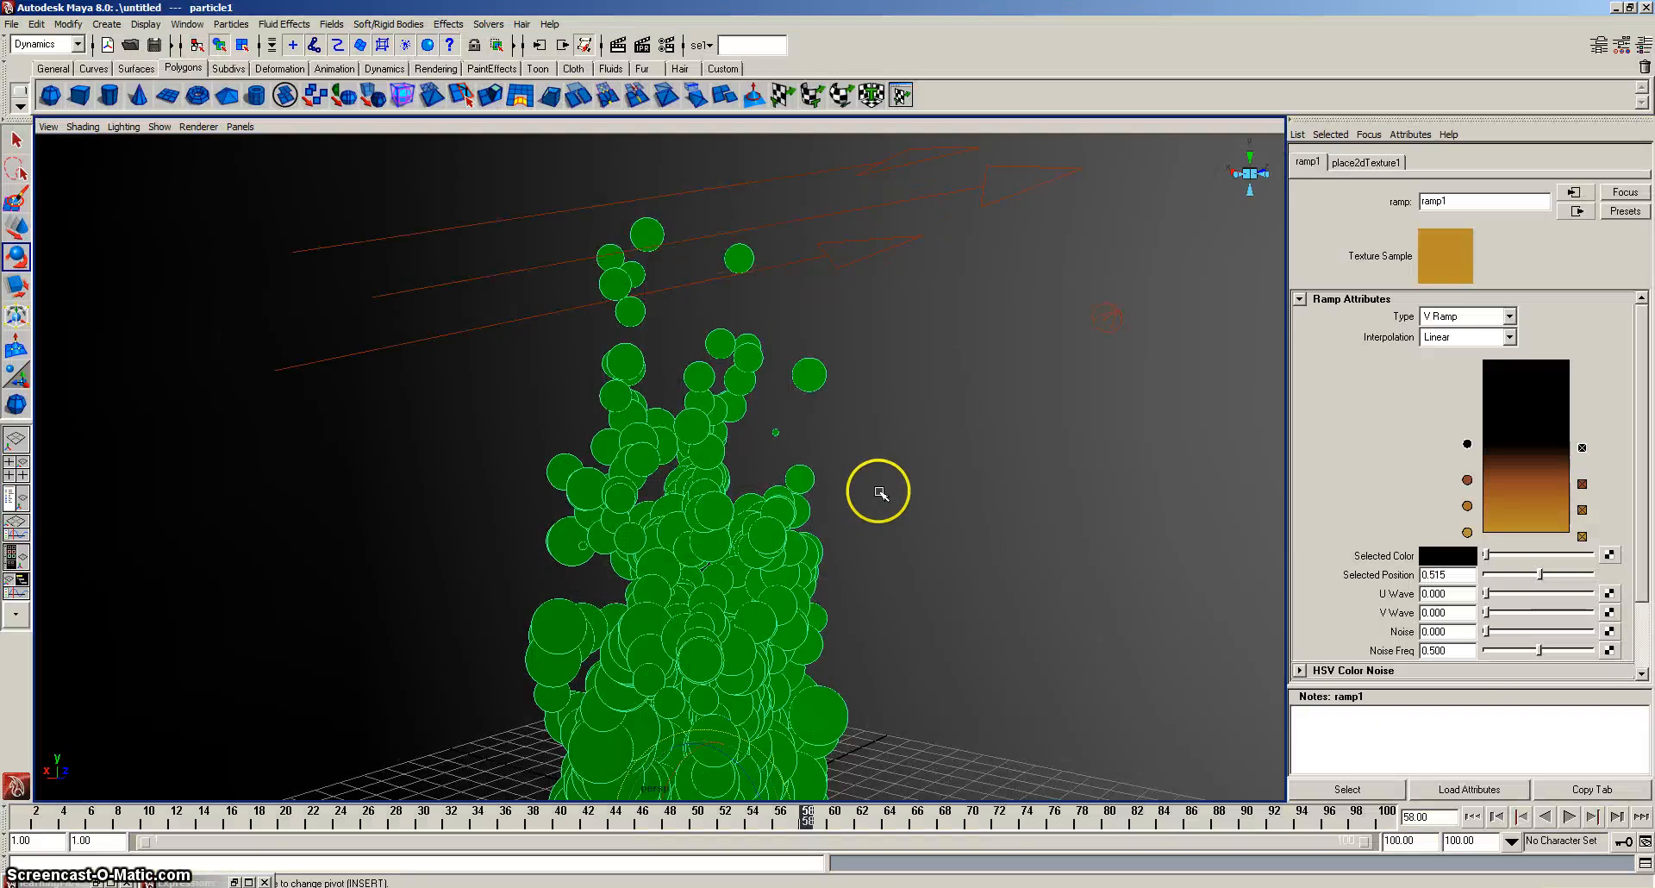
View the fire from a lower angle, play the simulation to frame 93, and render a preview.
left_click_drag(867, 485, 953, 577, "alt")
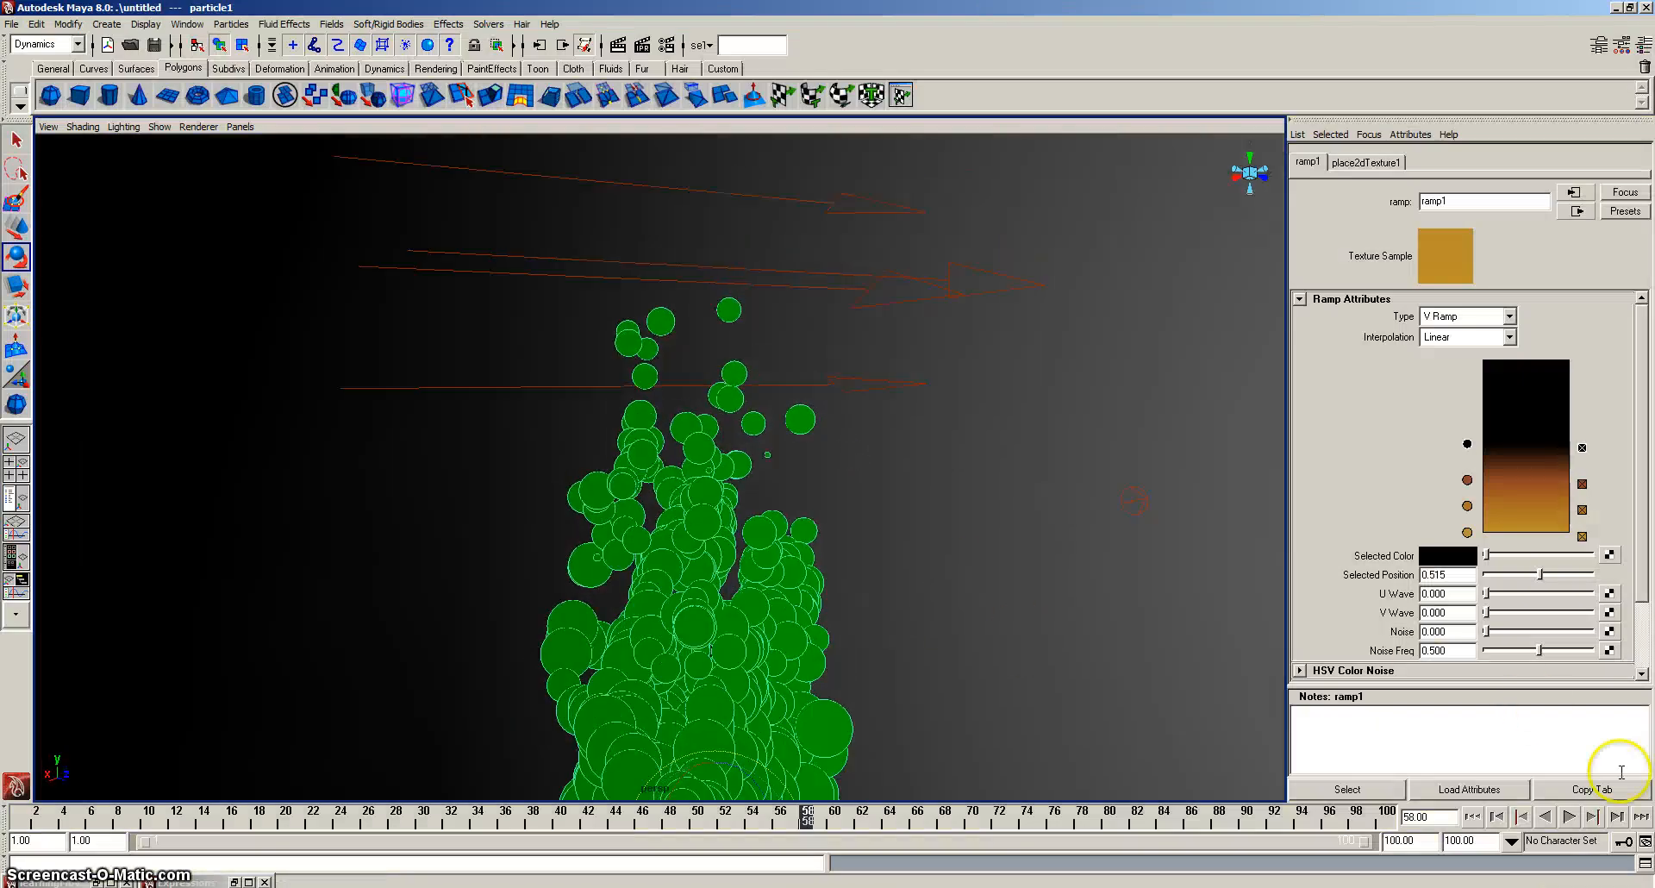
left_click(1570, 820)
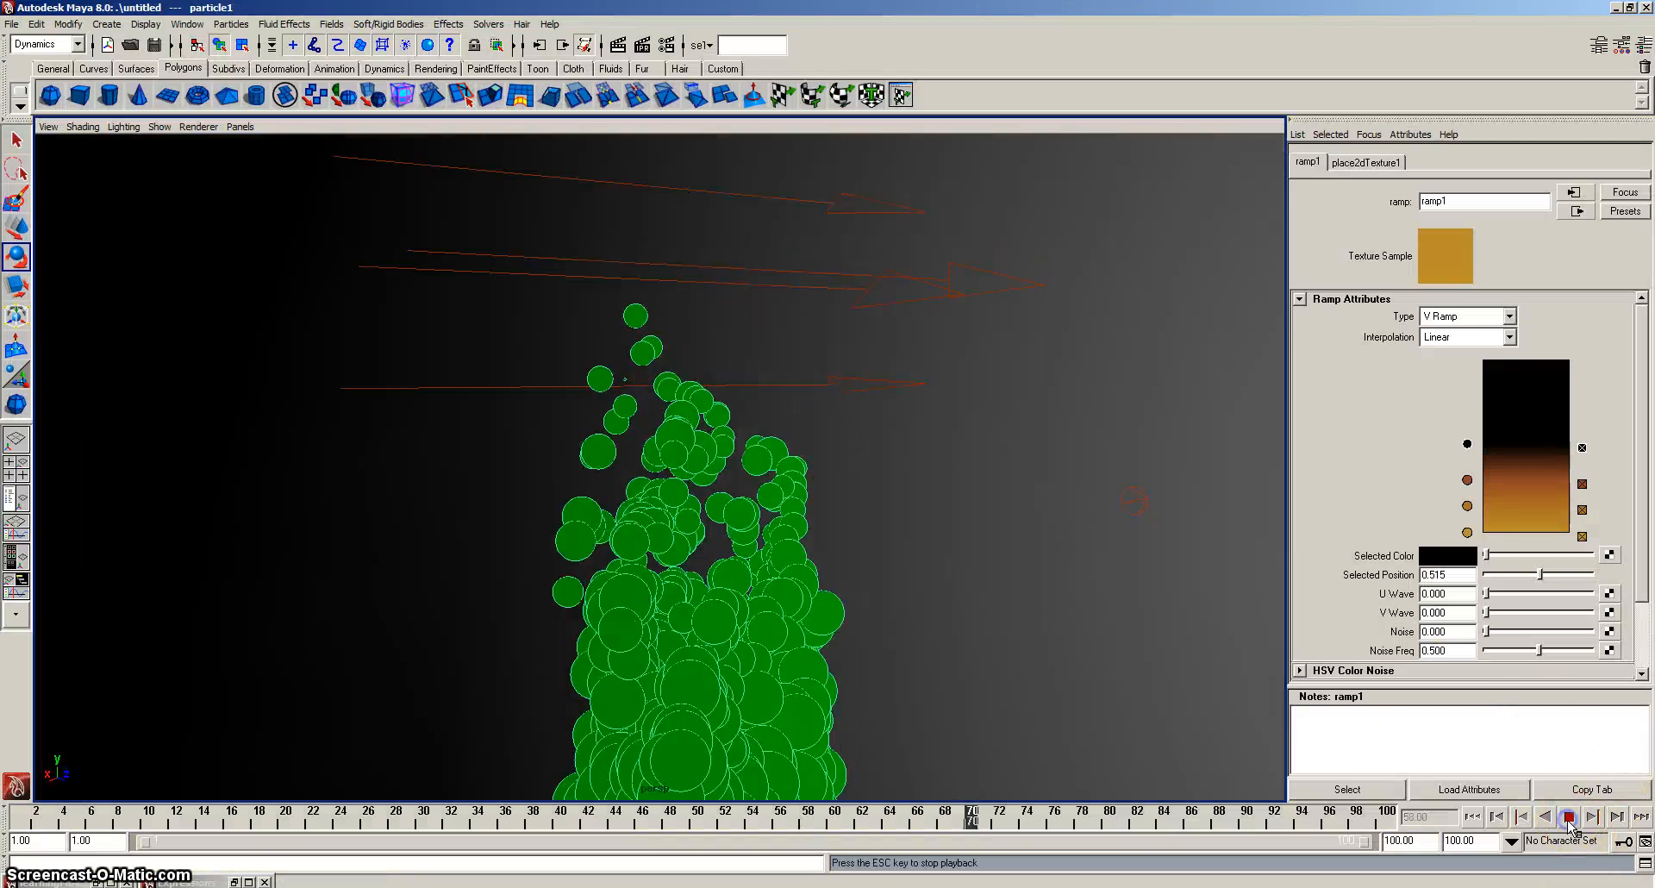
left_click(617, 46)
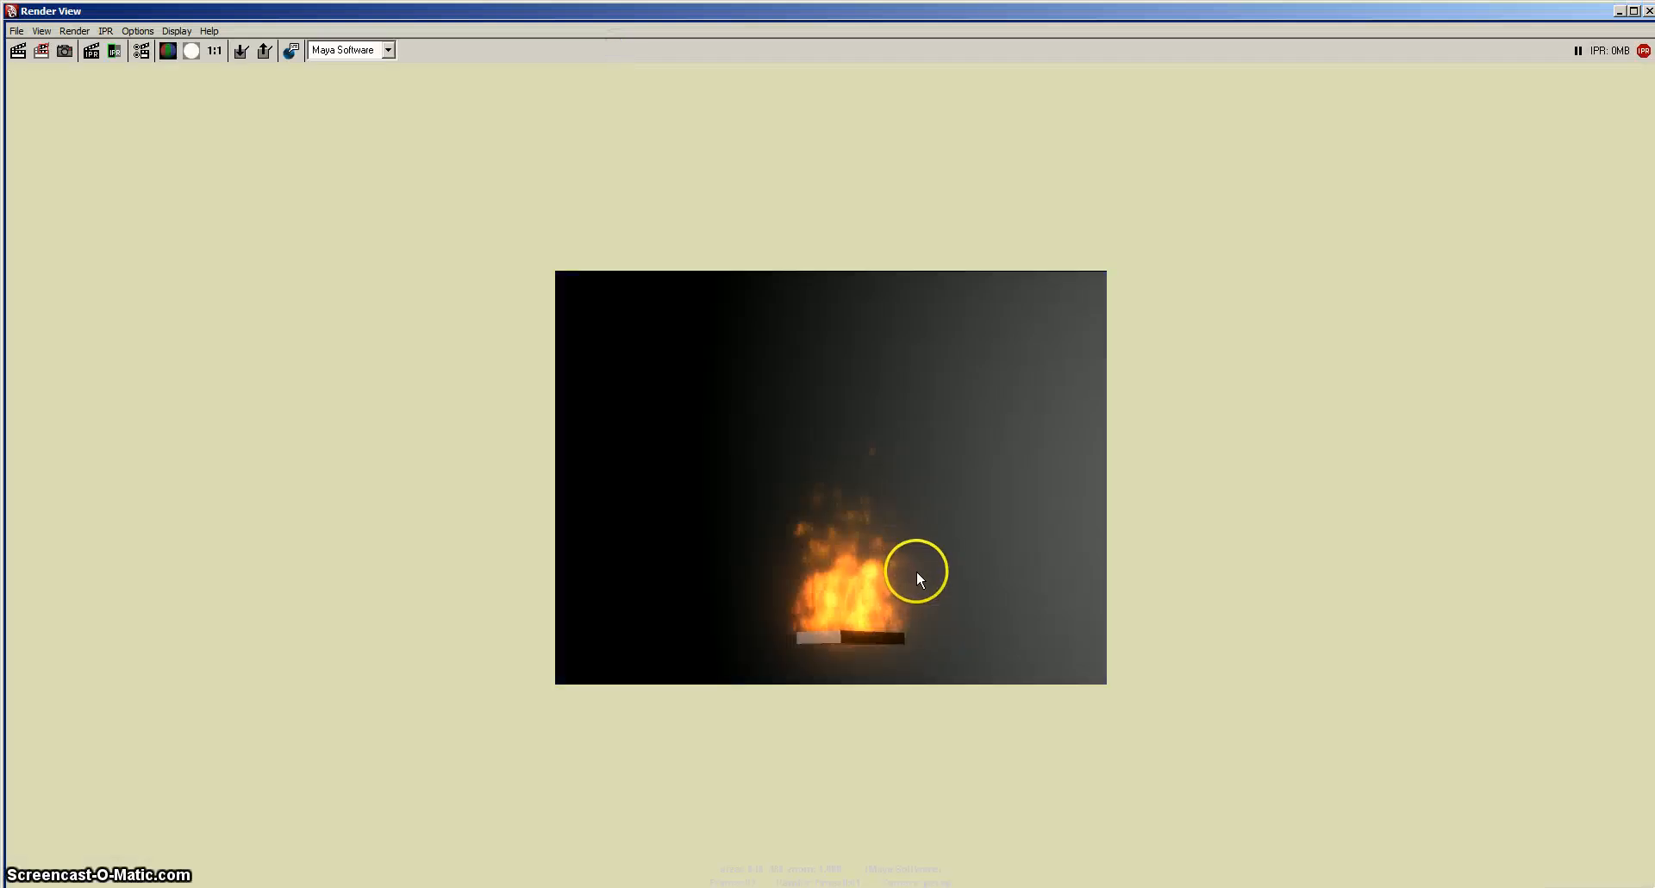
left_click(1649, 12)
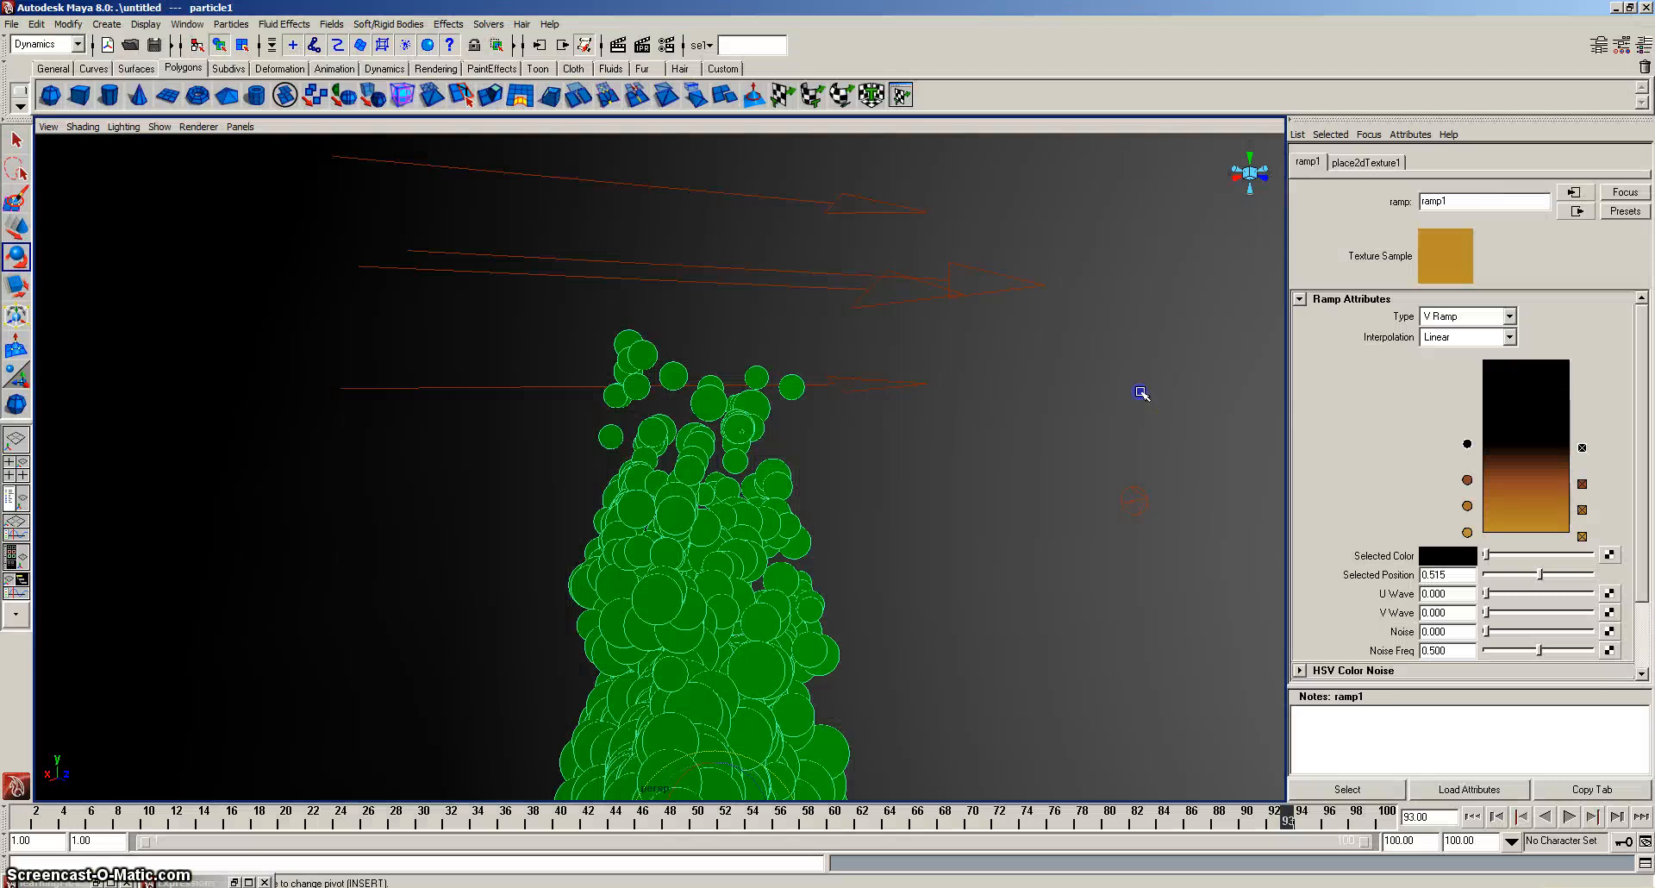
Assign a new Lambert material with a light gray color to the background sphere and render a preview.
left_click(1147, 379)
right_click(1153, 365)
mouse_move(1120, 596)
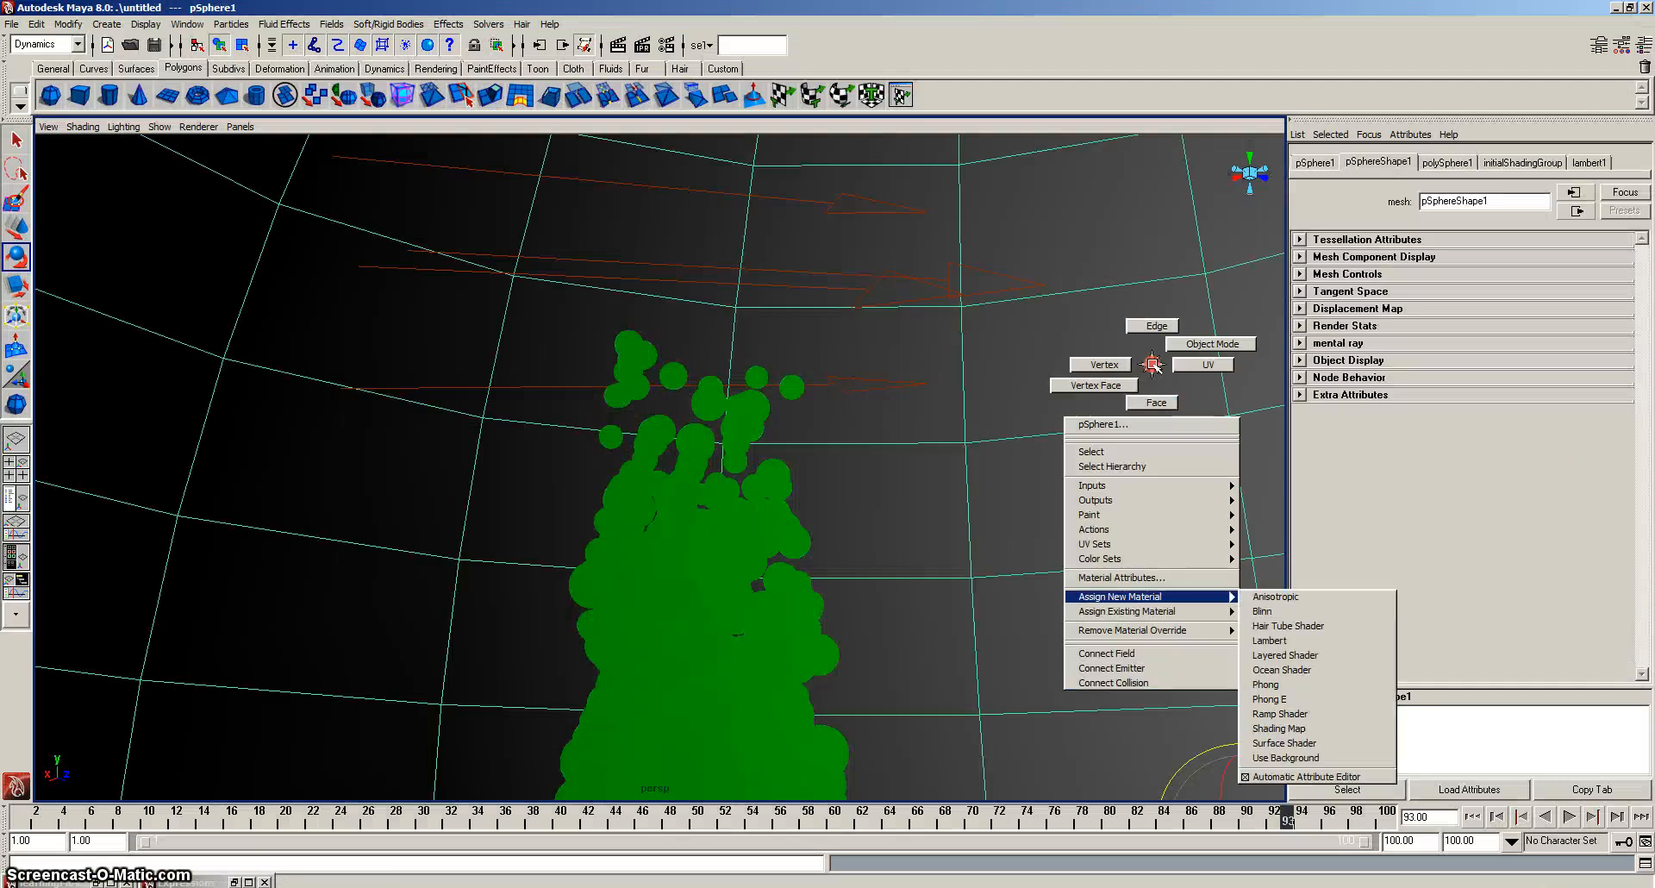
left_click(1270, 641)
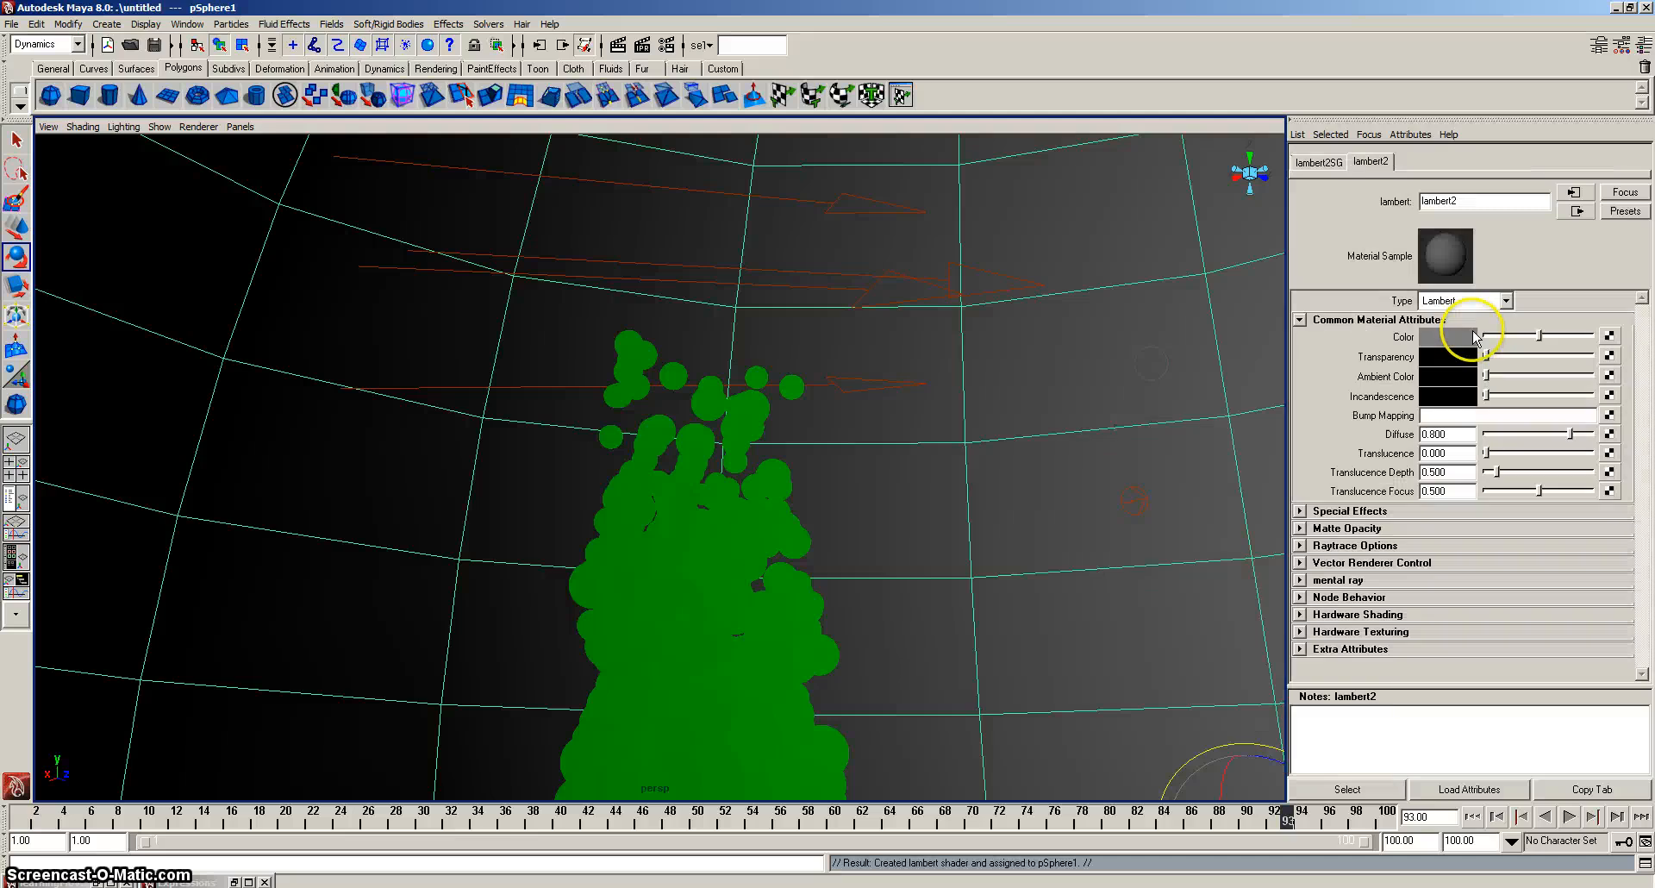
left_click_drag(1543, 338, 1574, 344)
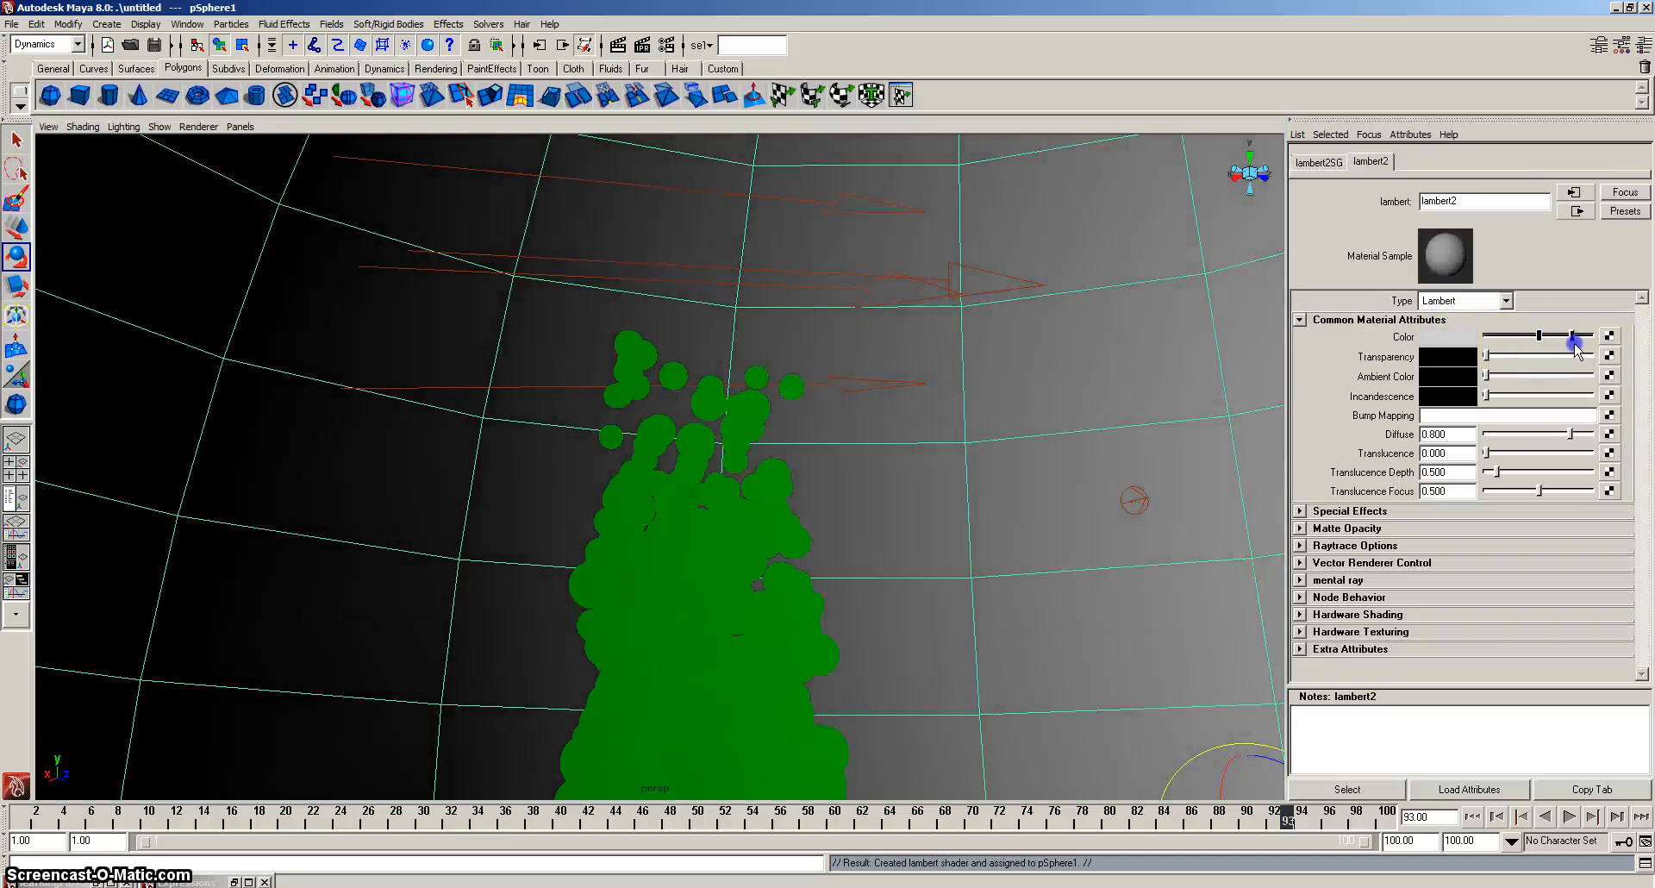
left_click(618, 45)
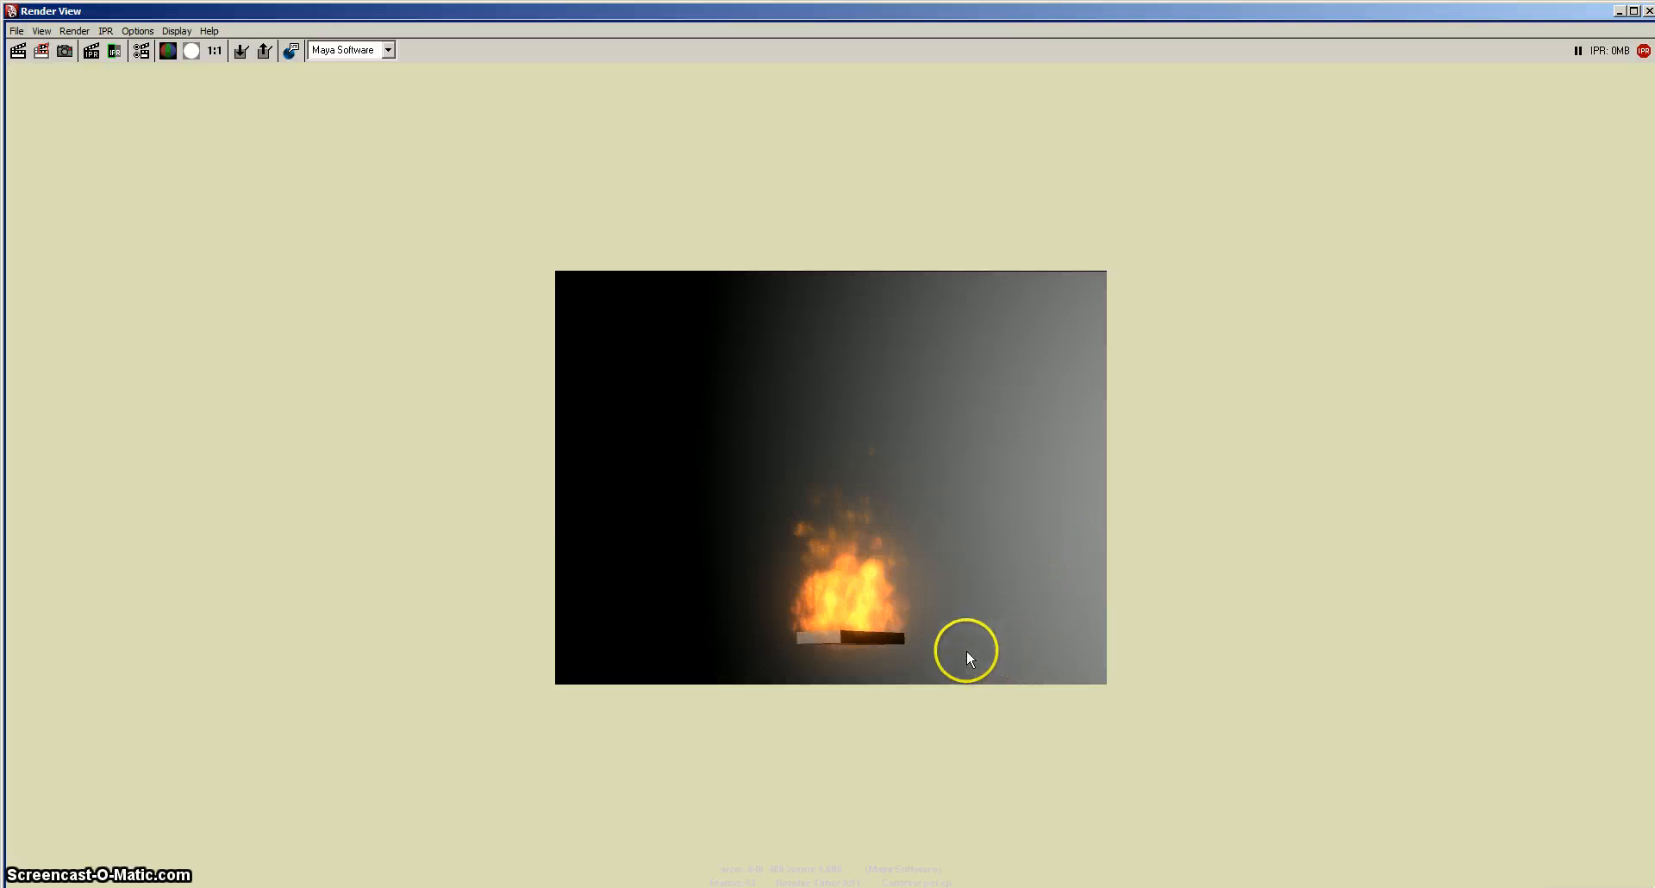
left_click(1648, 10)
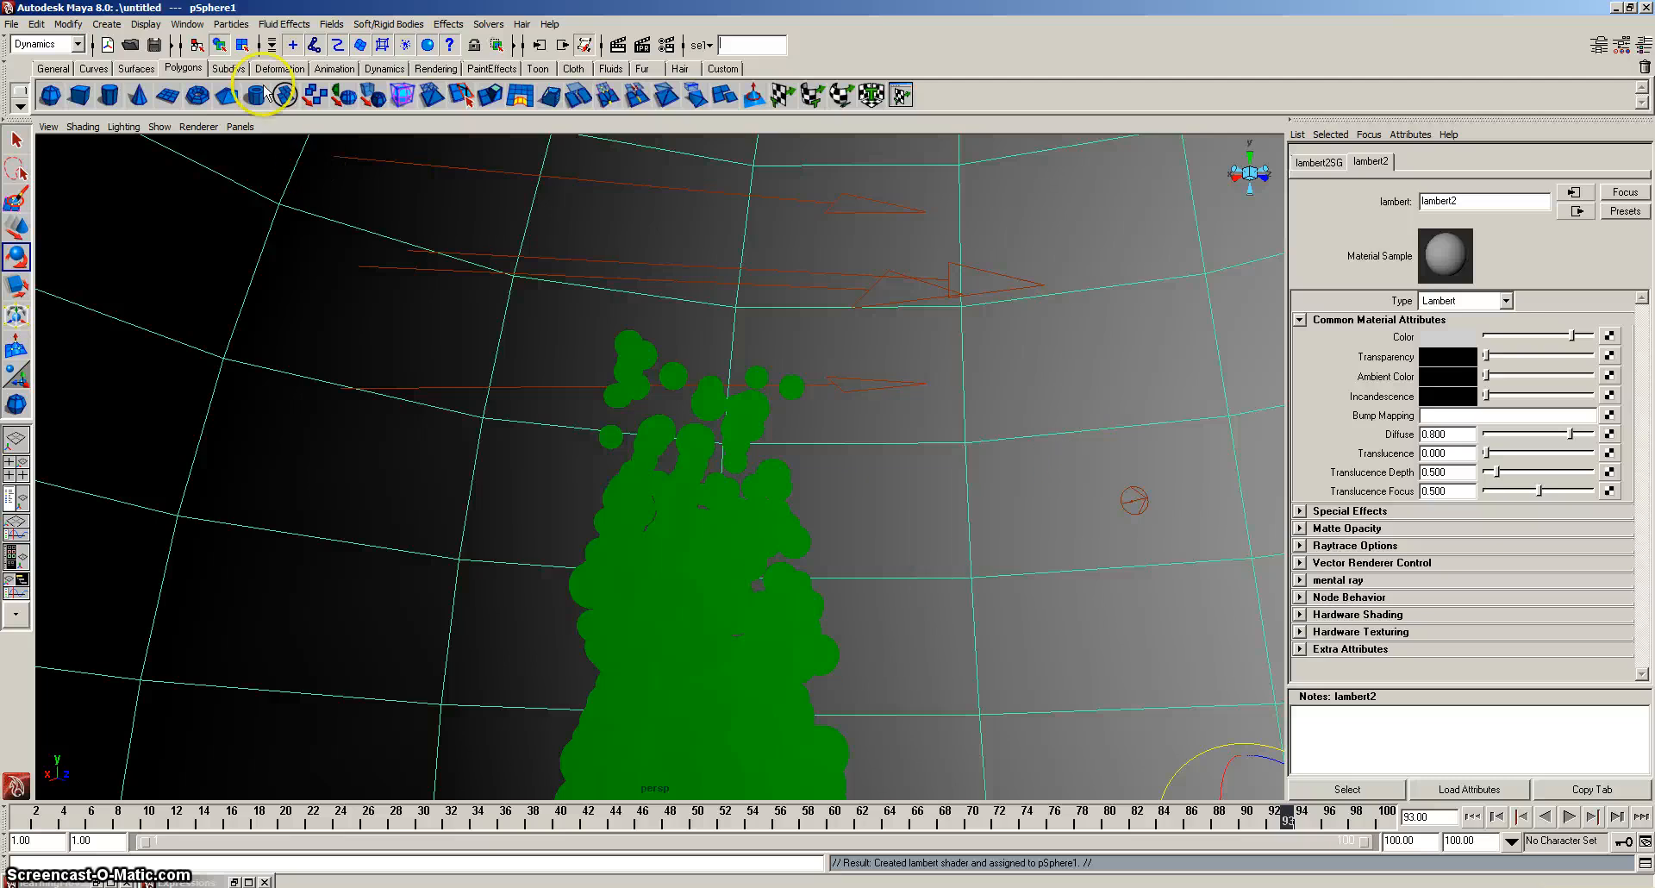
Create an ambient light, move it above the fire, and render a preview.
left_click(108, 24)
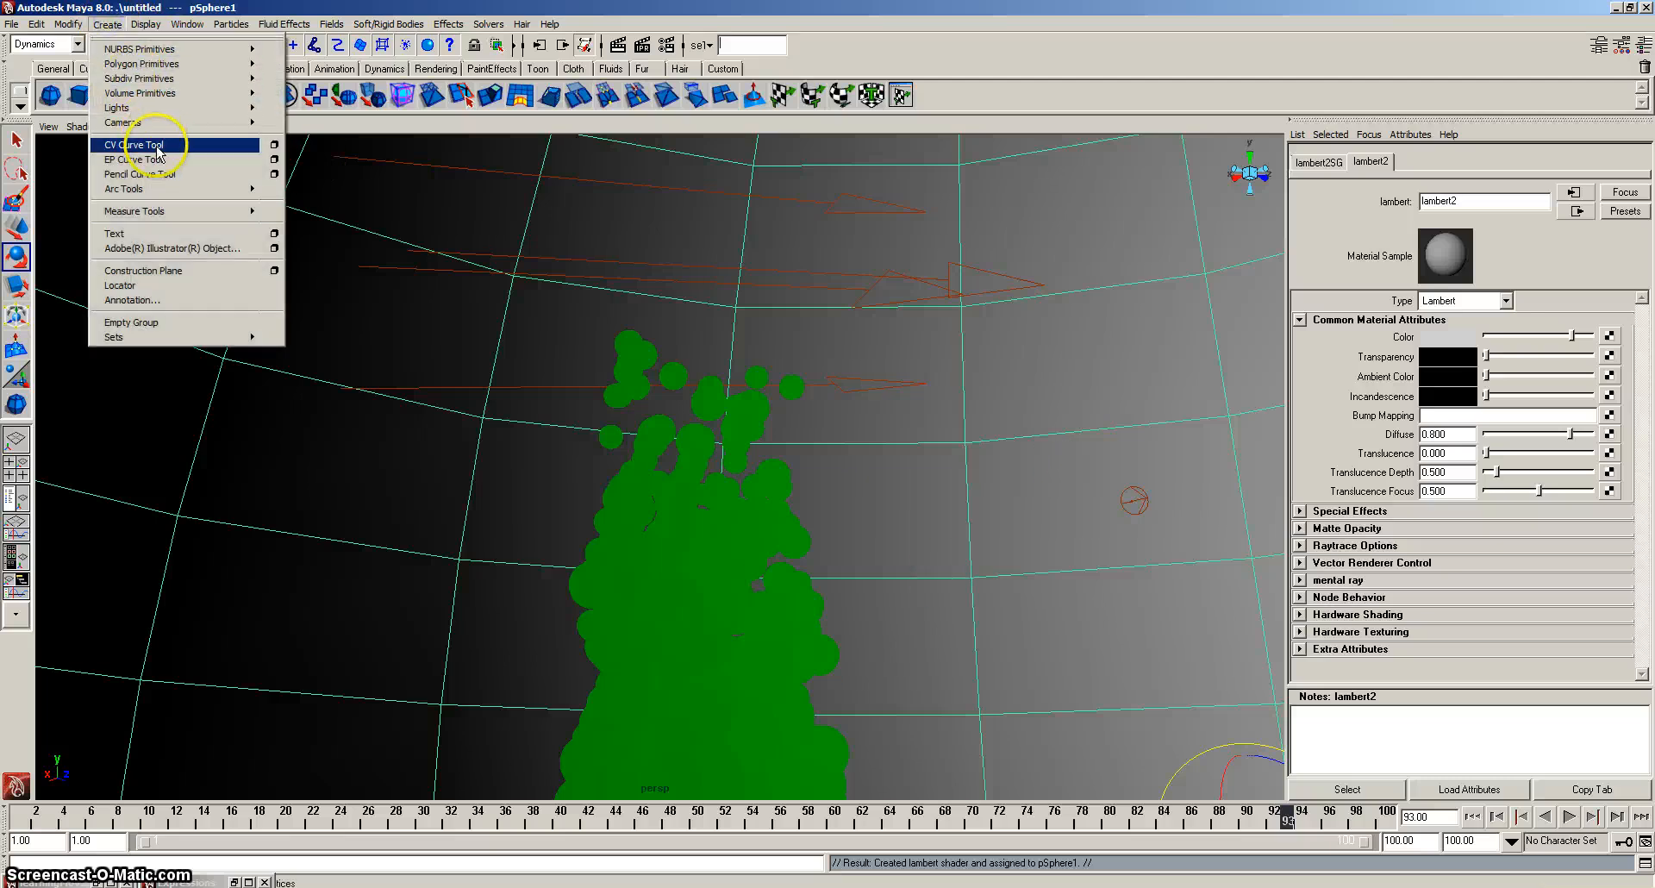
mouse_move(173, 108)
left_click(301, 116)
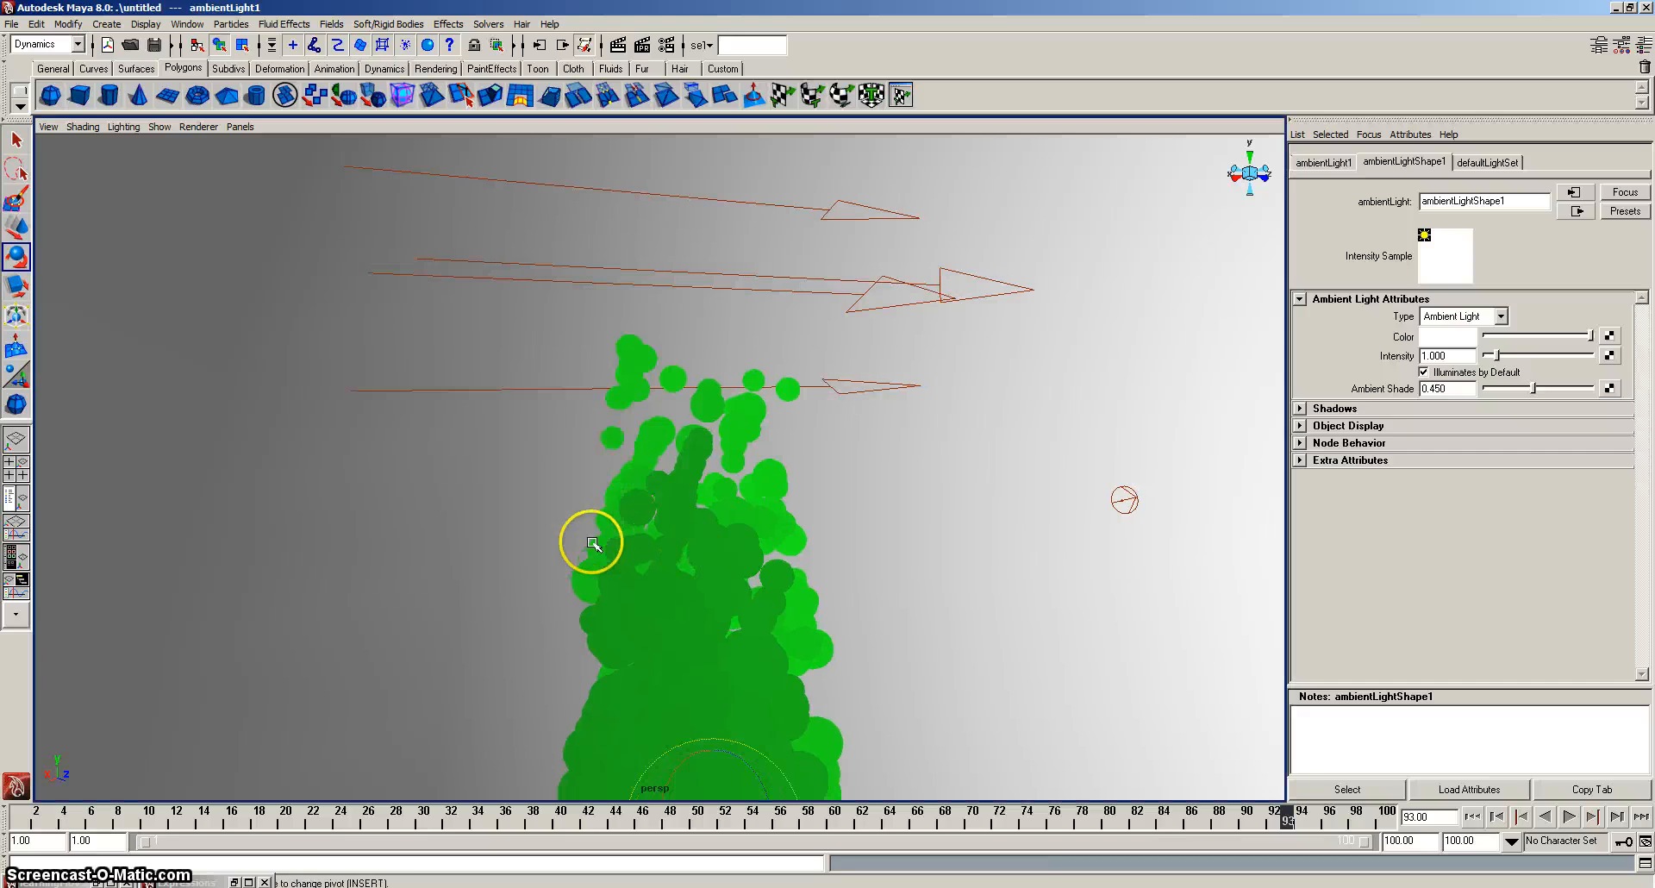
left_click(18, 229)
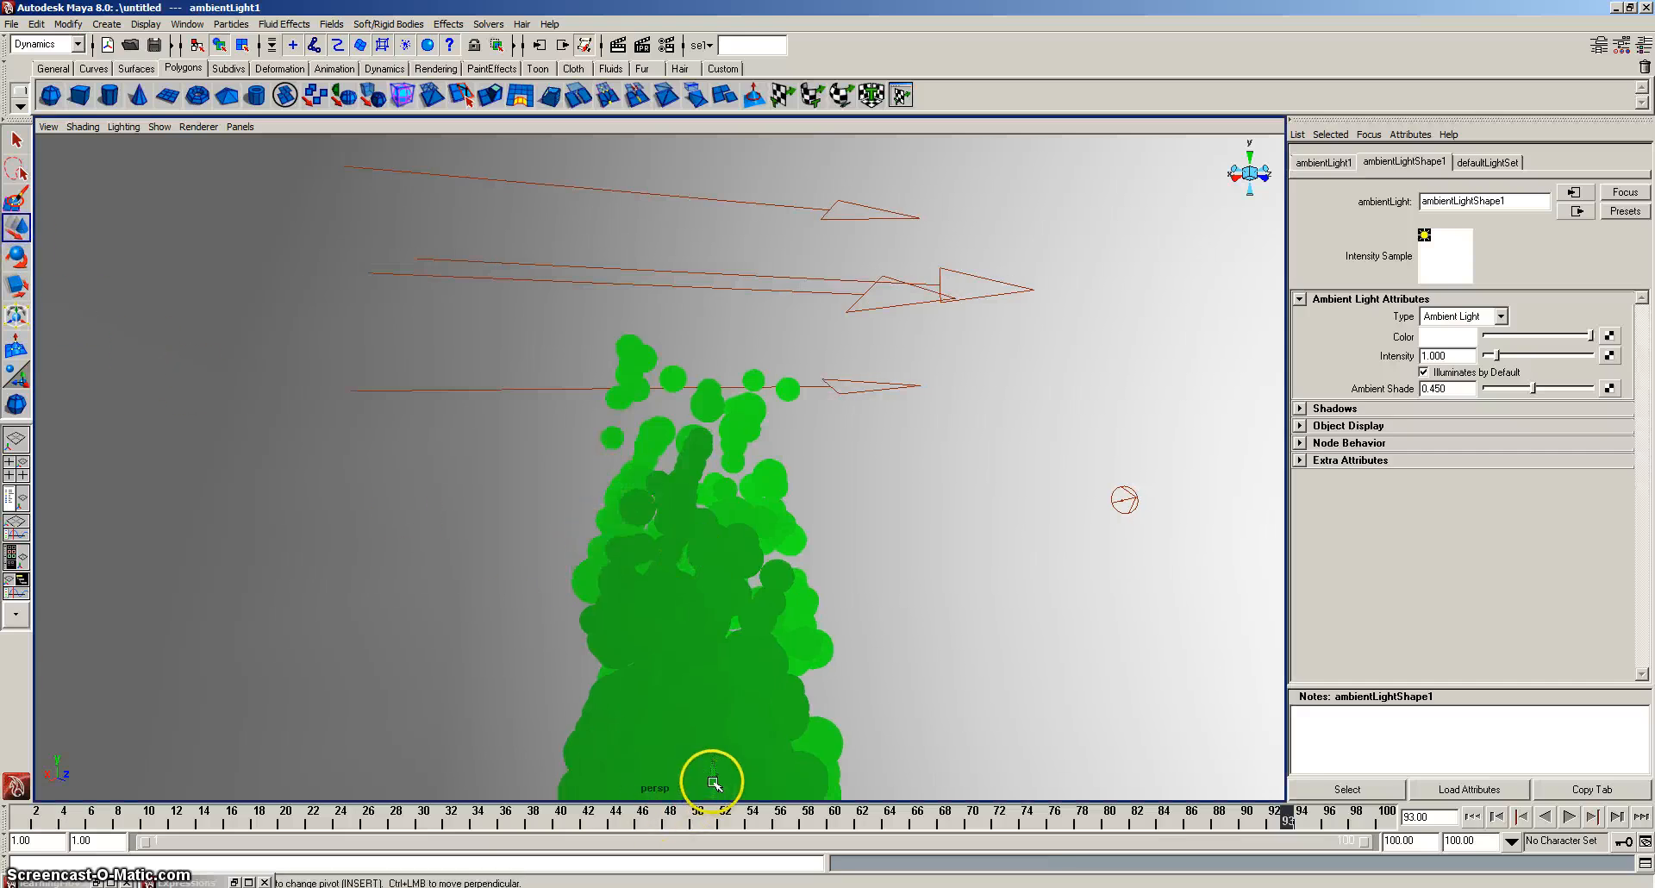
mouse_move(712, 741)
left_mouse_down()
mouse_move(709, 225)
mouse_move(700, 313)
mouse_move(657, 288)
mouse_move(867, 272)
left_mouse_up()
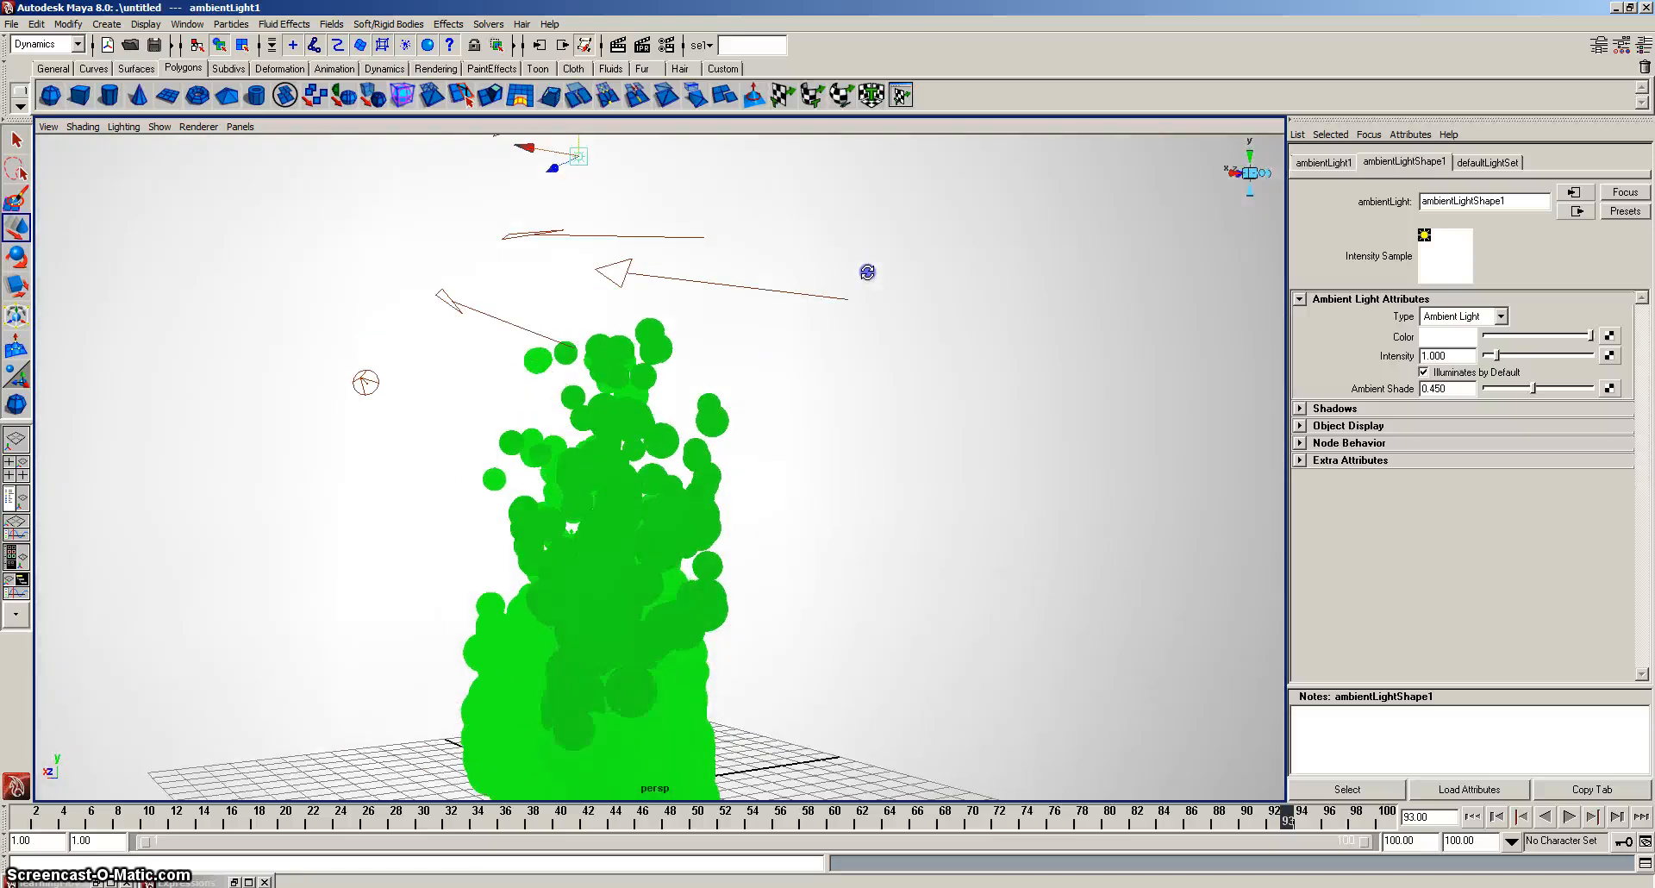
left_click(618, 45)
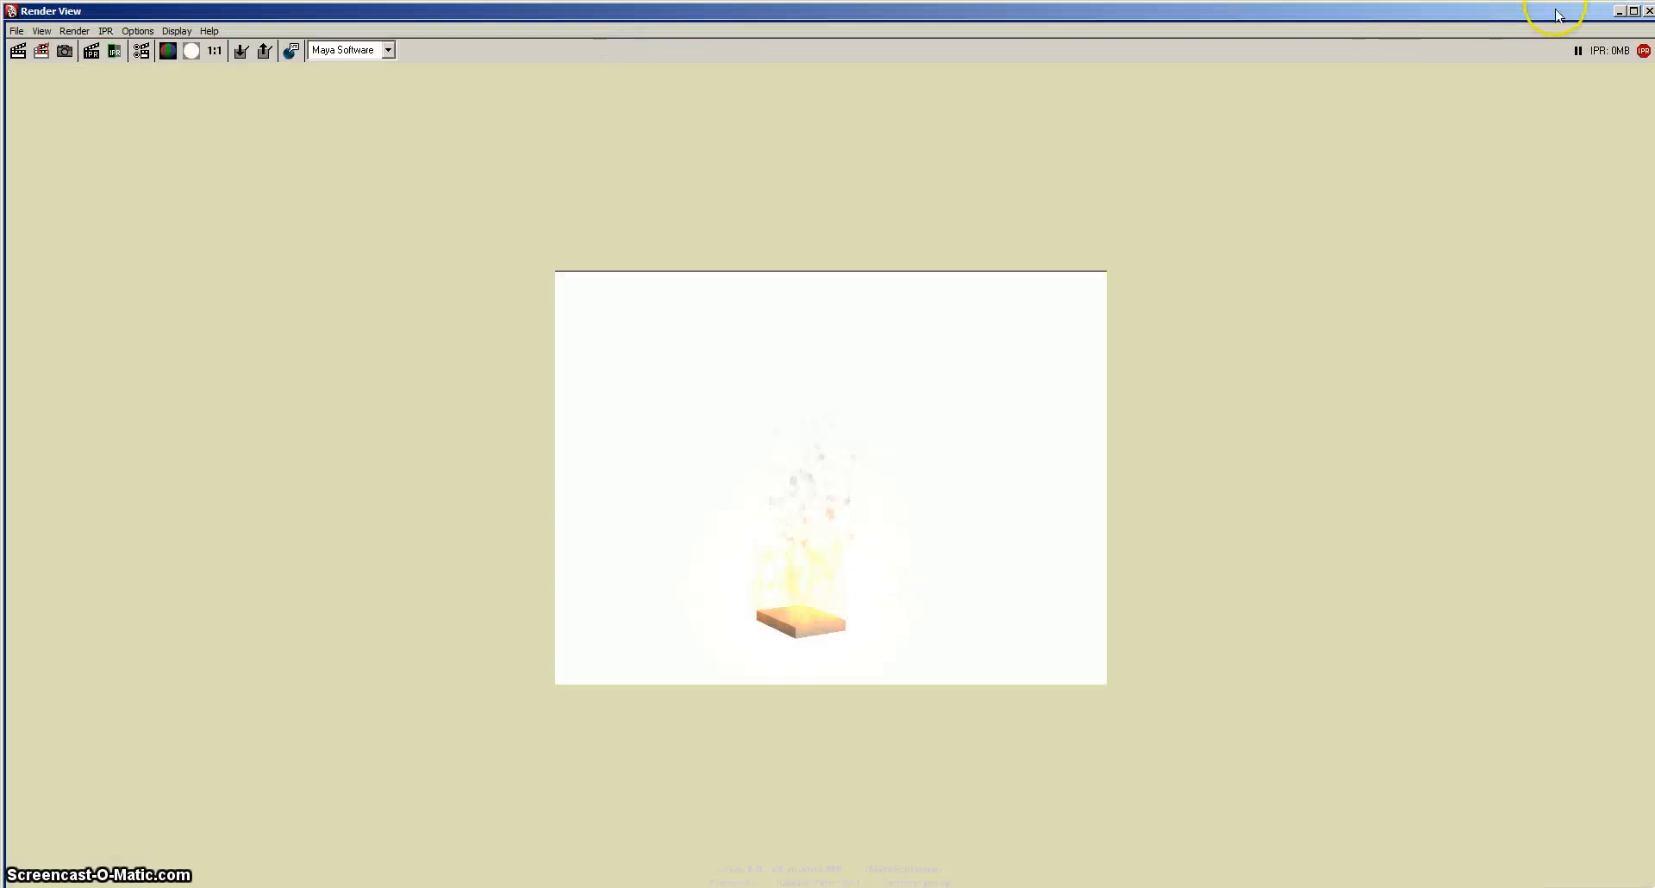
left_click(1648, 11)
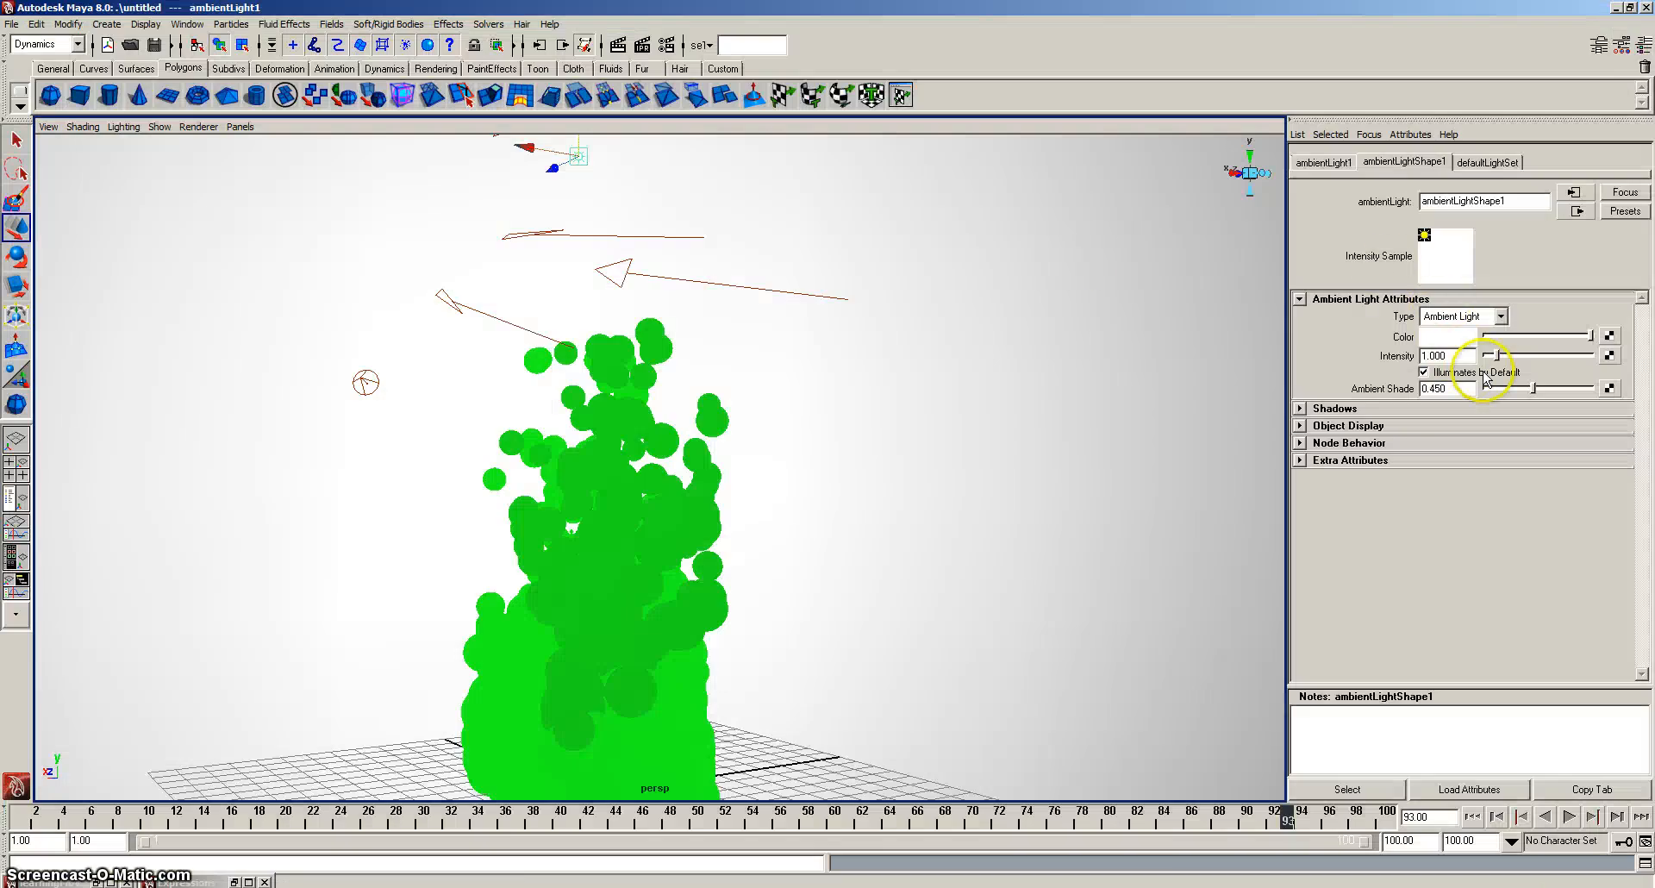
Set the ambient light's intensity to 0.165 and render a preview.
left_click_drag(1497, 361, 1491, 359)
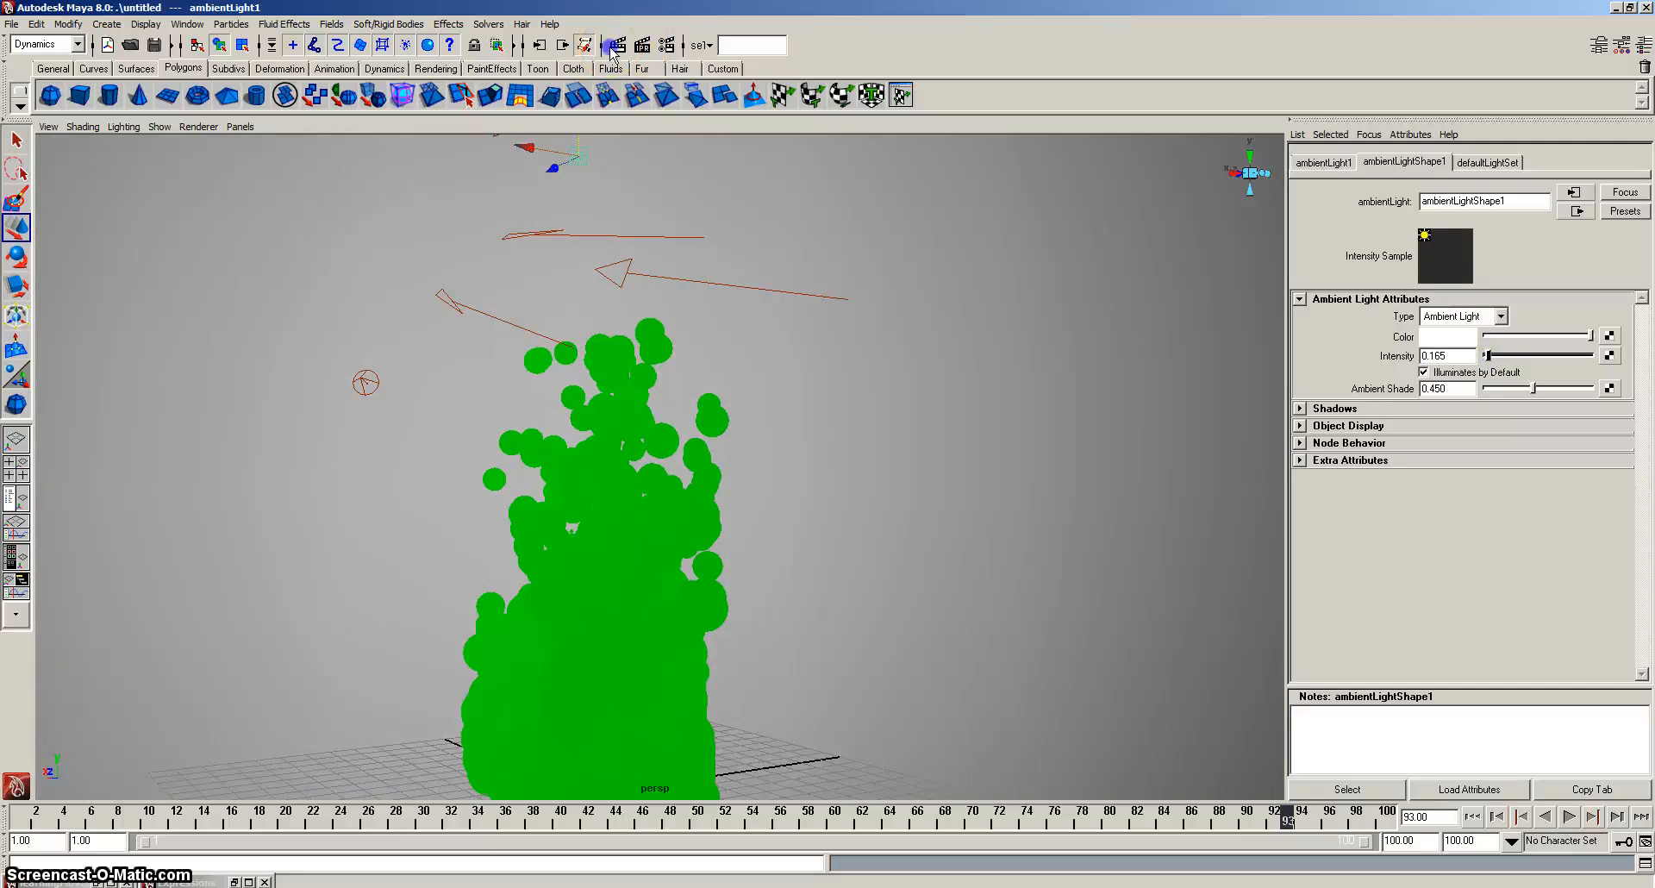
left_click(614, 46)
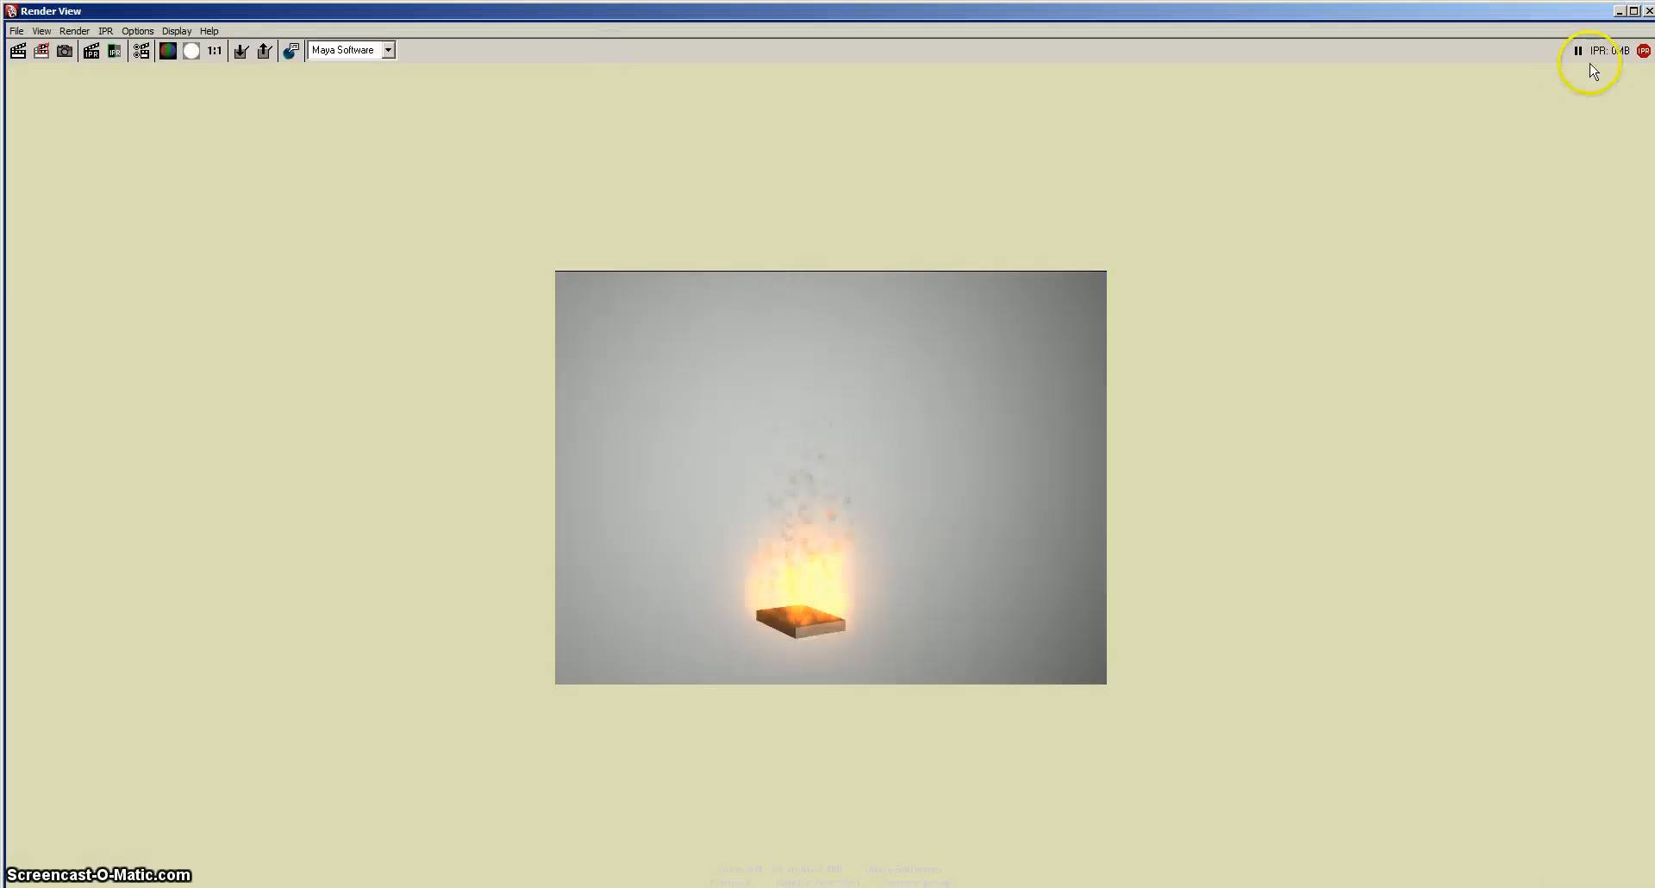
left_click(1649, 10)
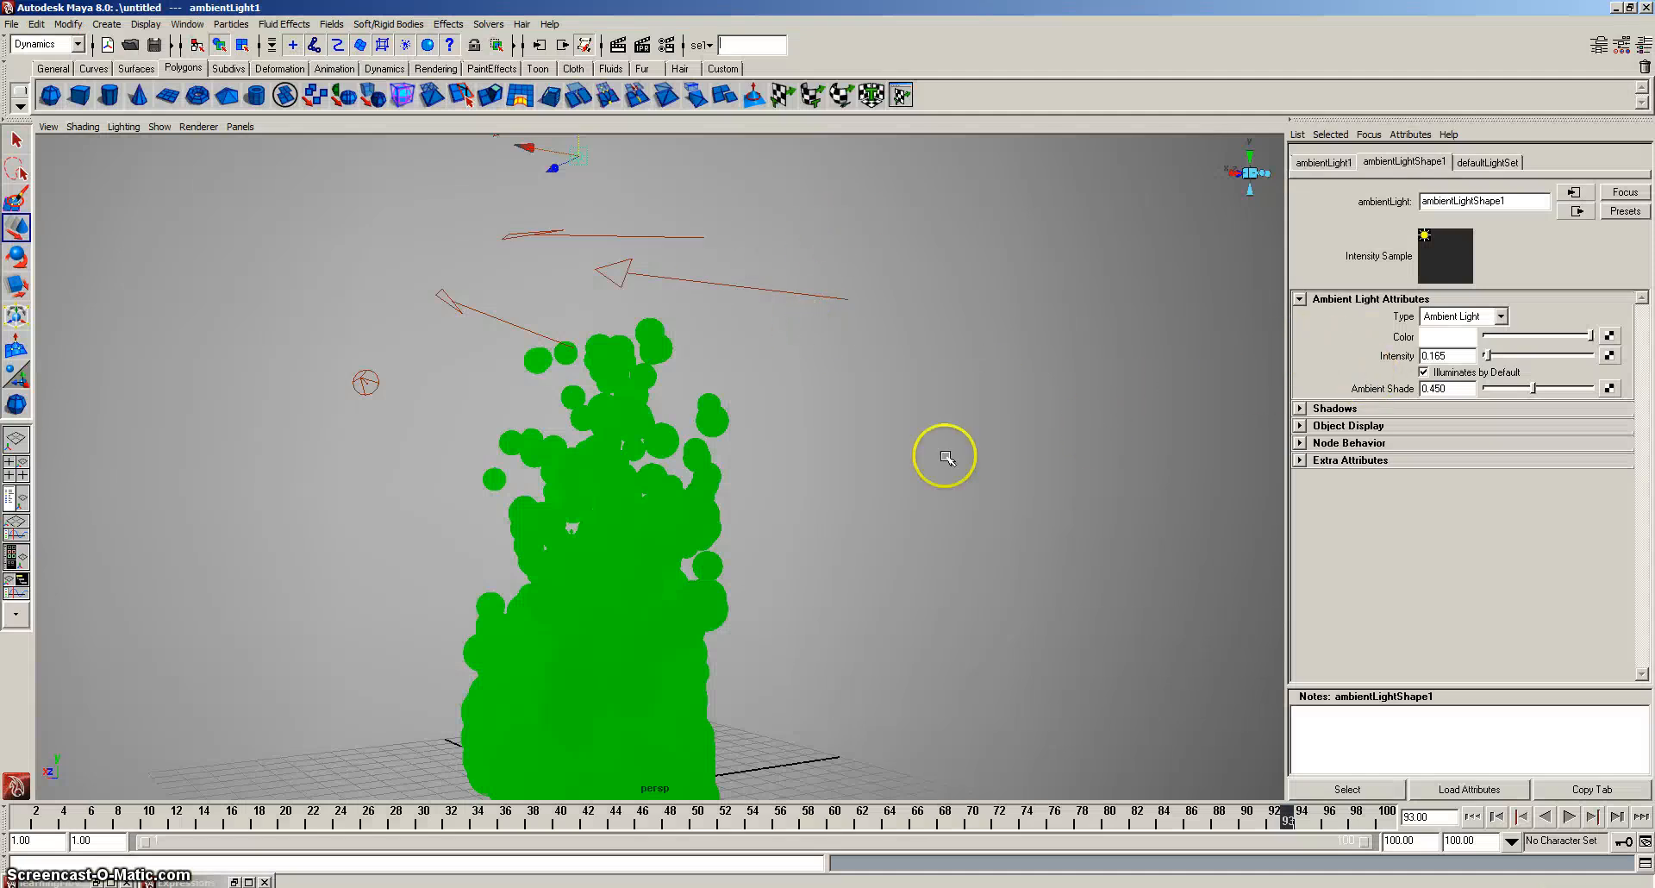
Delete the ambient light above the fire and render a preview.
left_click(584, 176)
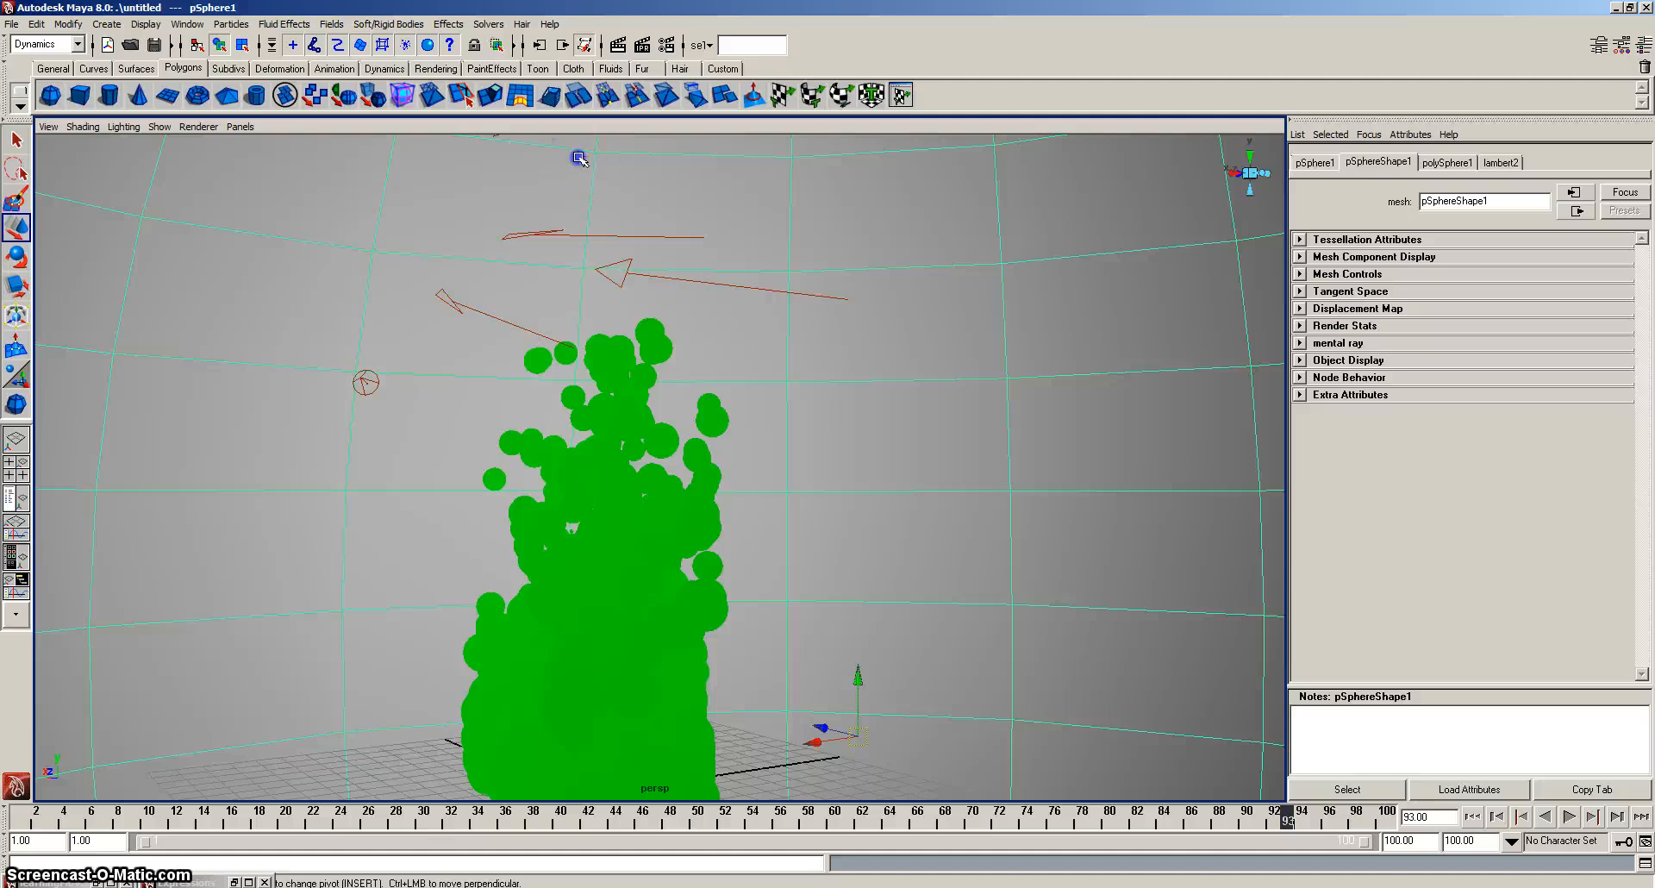
left_click(579, 158)
key("Delete")
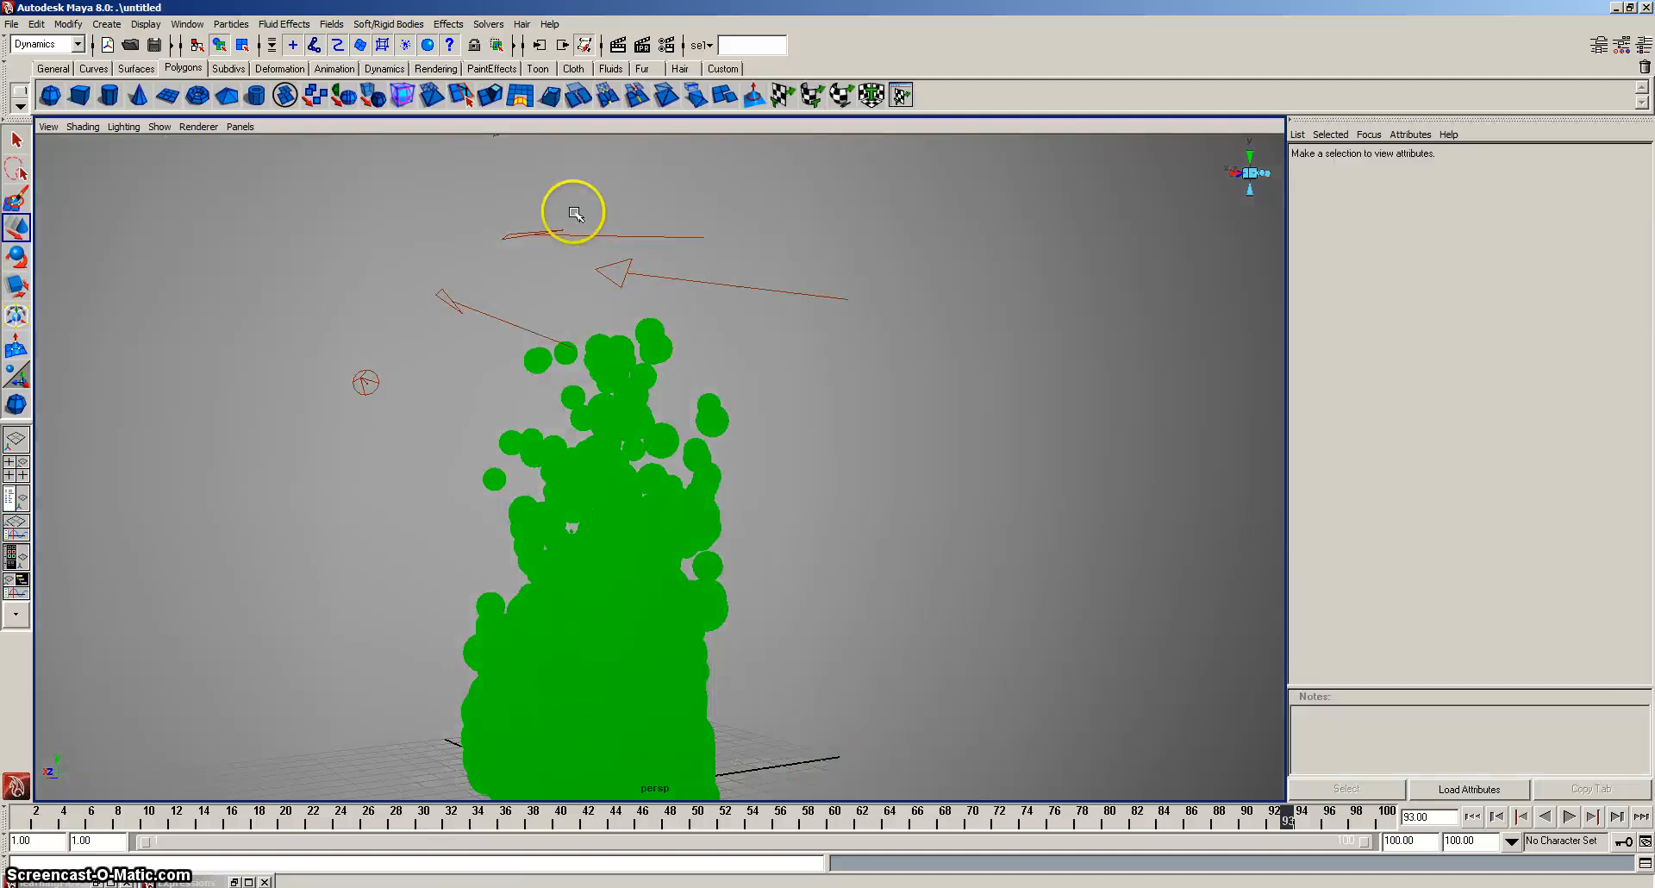
left_click(621, 48)
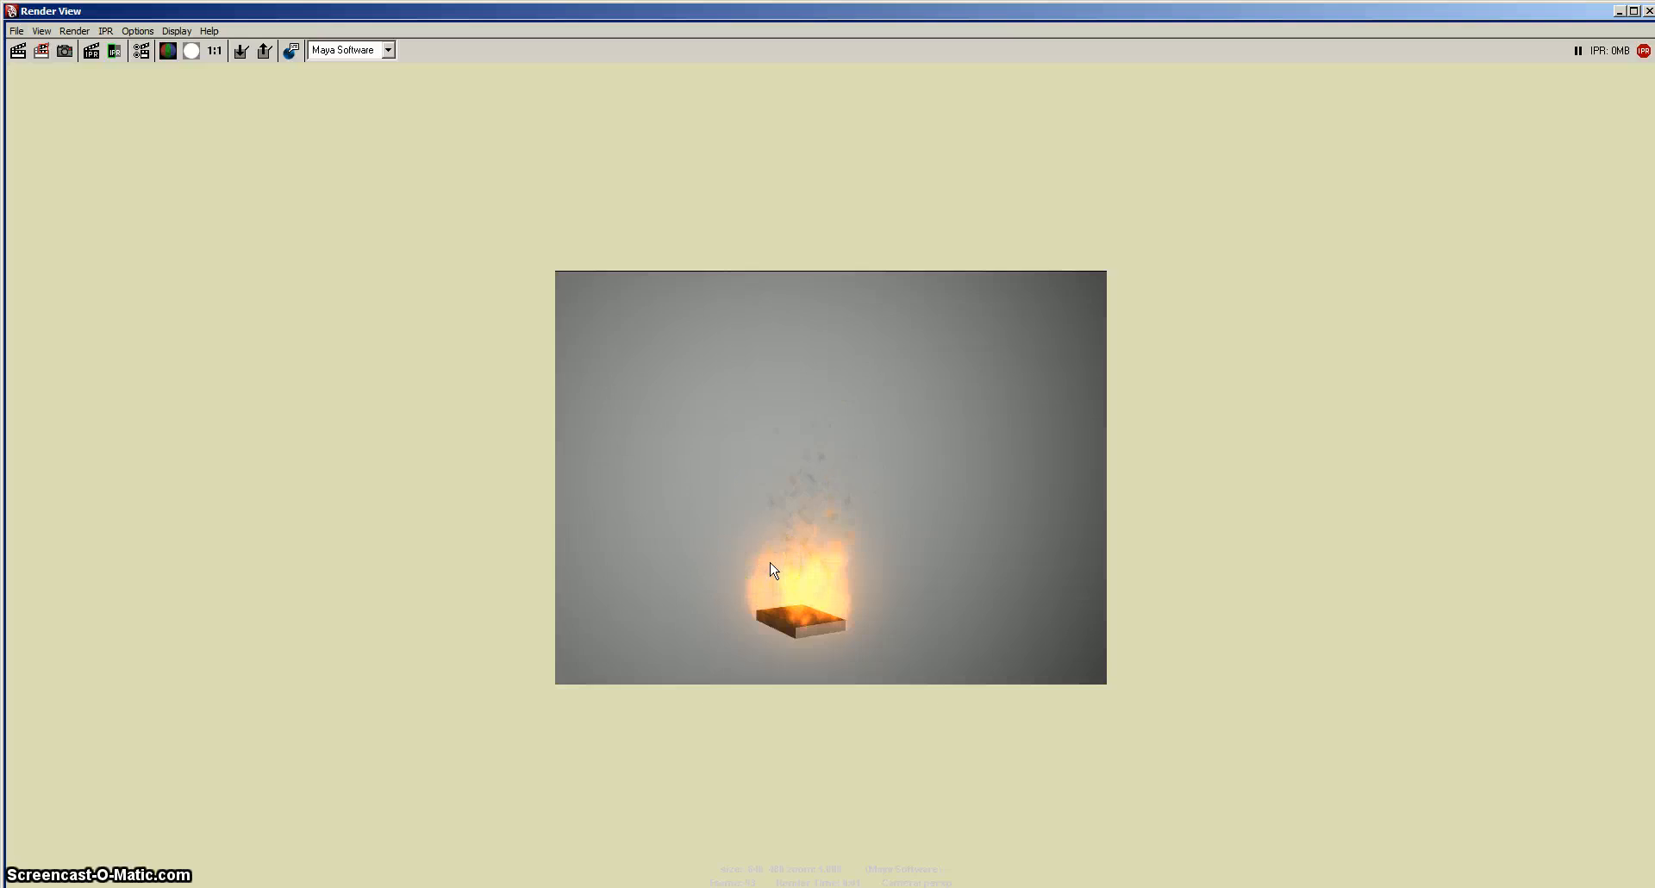
left_click(1648, 12)
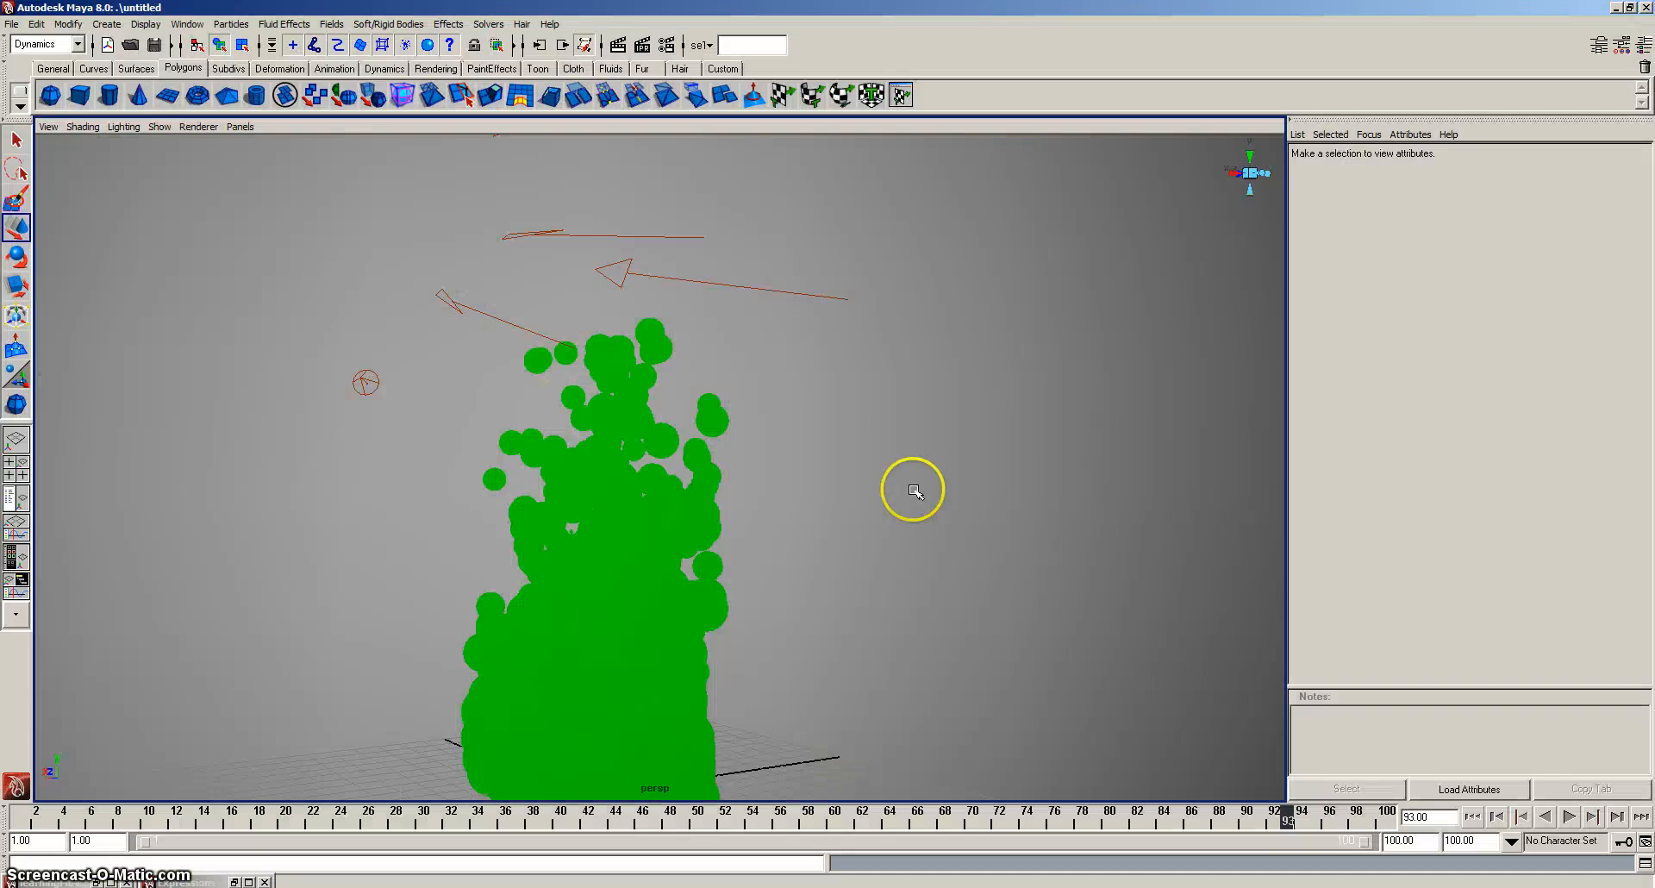
View the whole fire from a different angle, play the simulation to frame 52, and render a preview.
left_click_drag(672, 609, 745, 484, "alt")
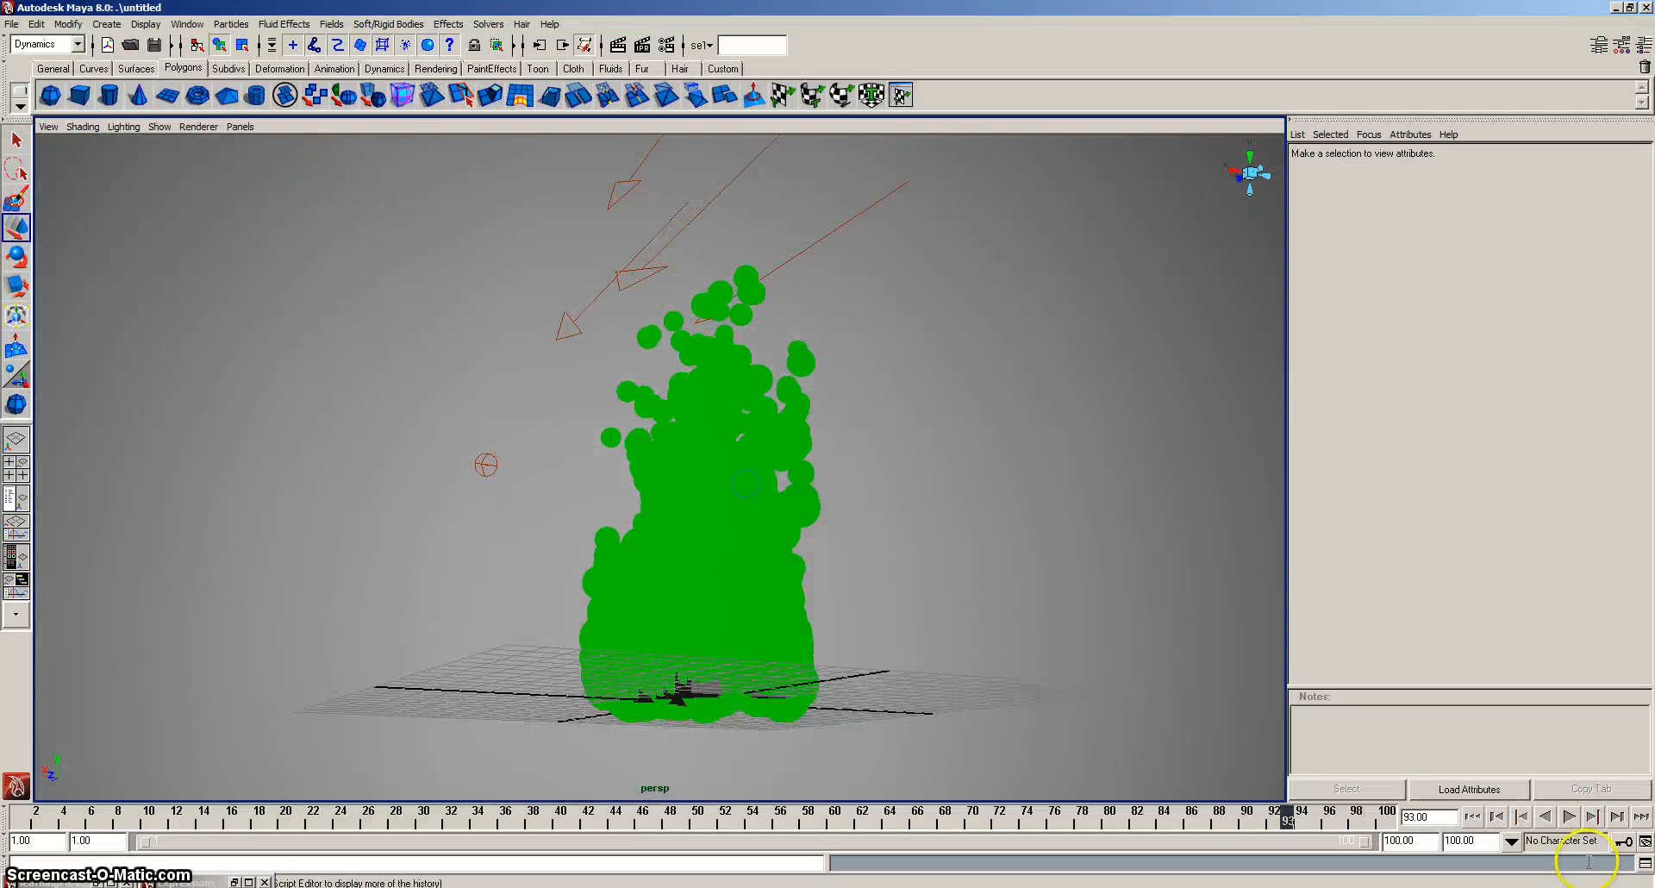
left_click(1570, 818)
left_click(1582, 819)
left_click(709, 40)
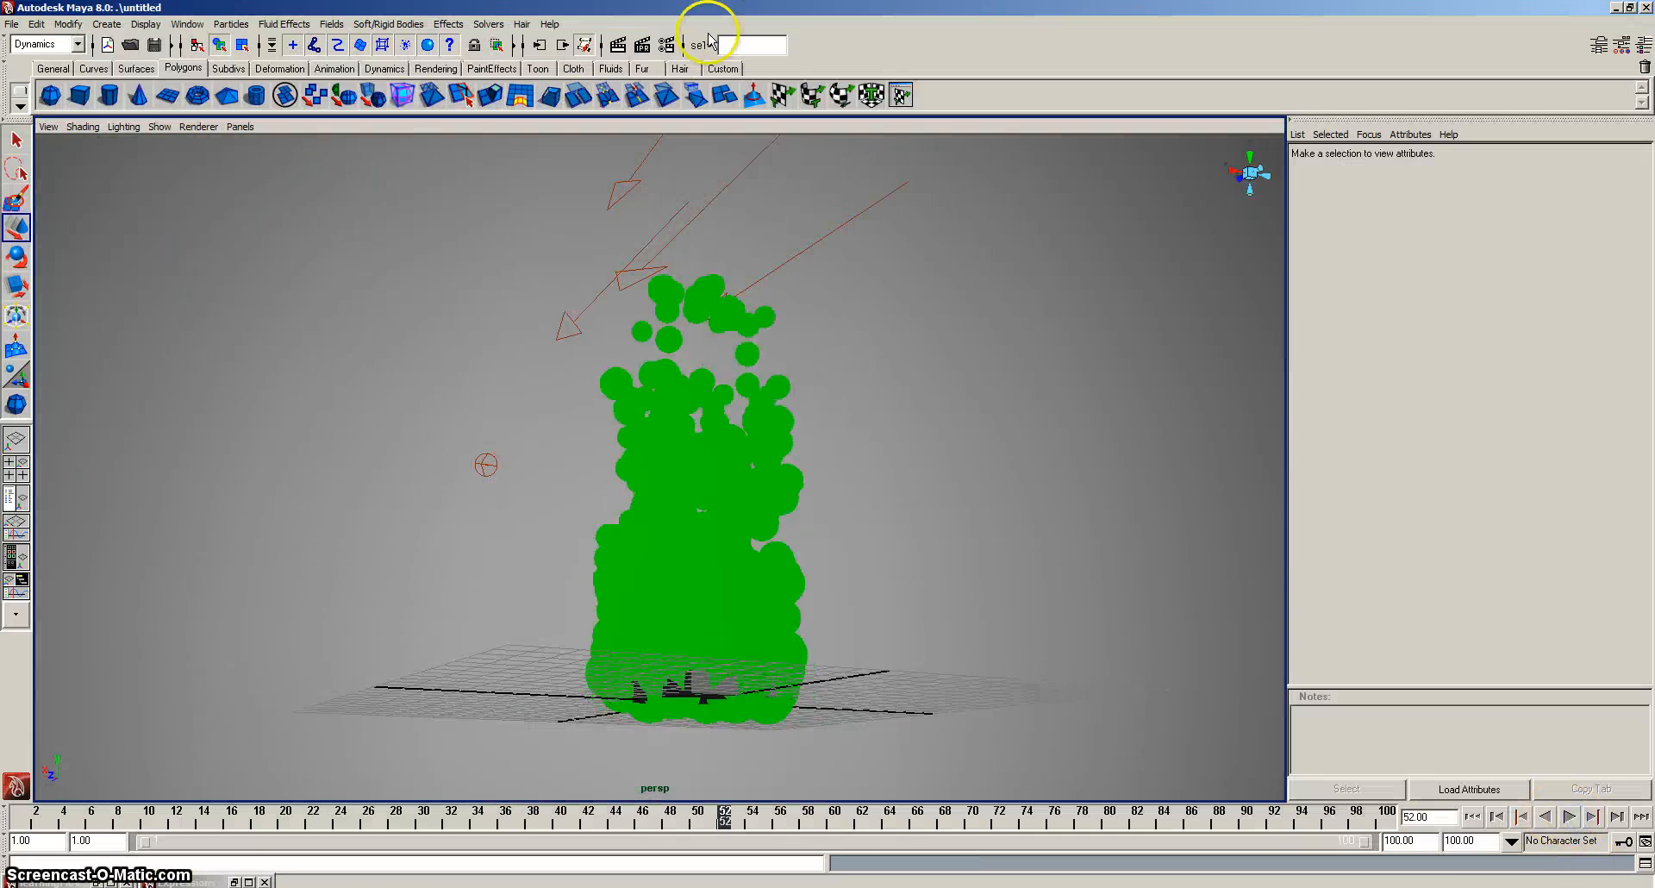
left_click(624, 48)
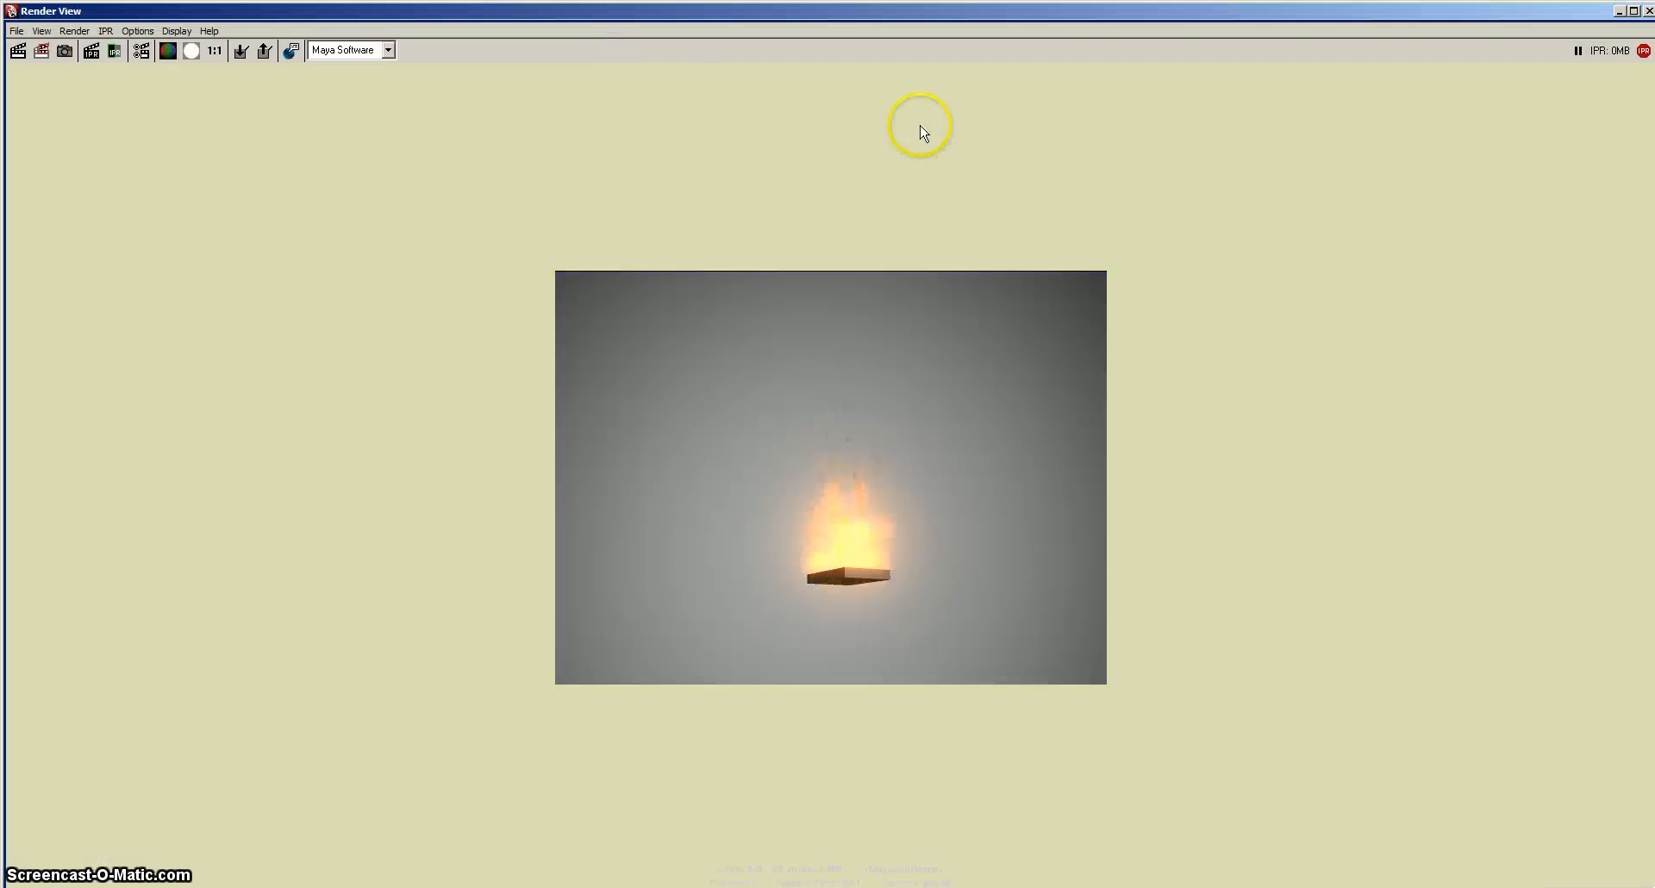
left_click(1649, 11)
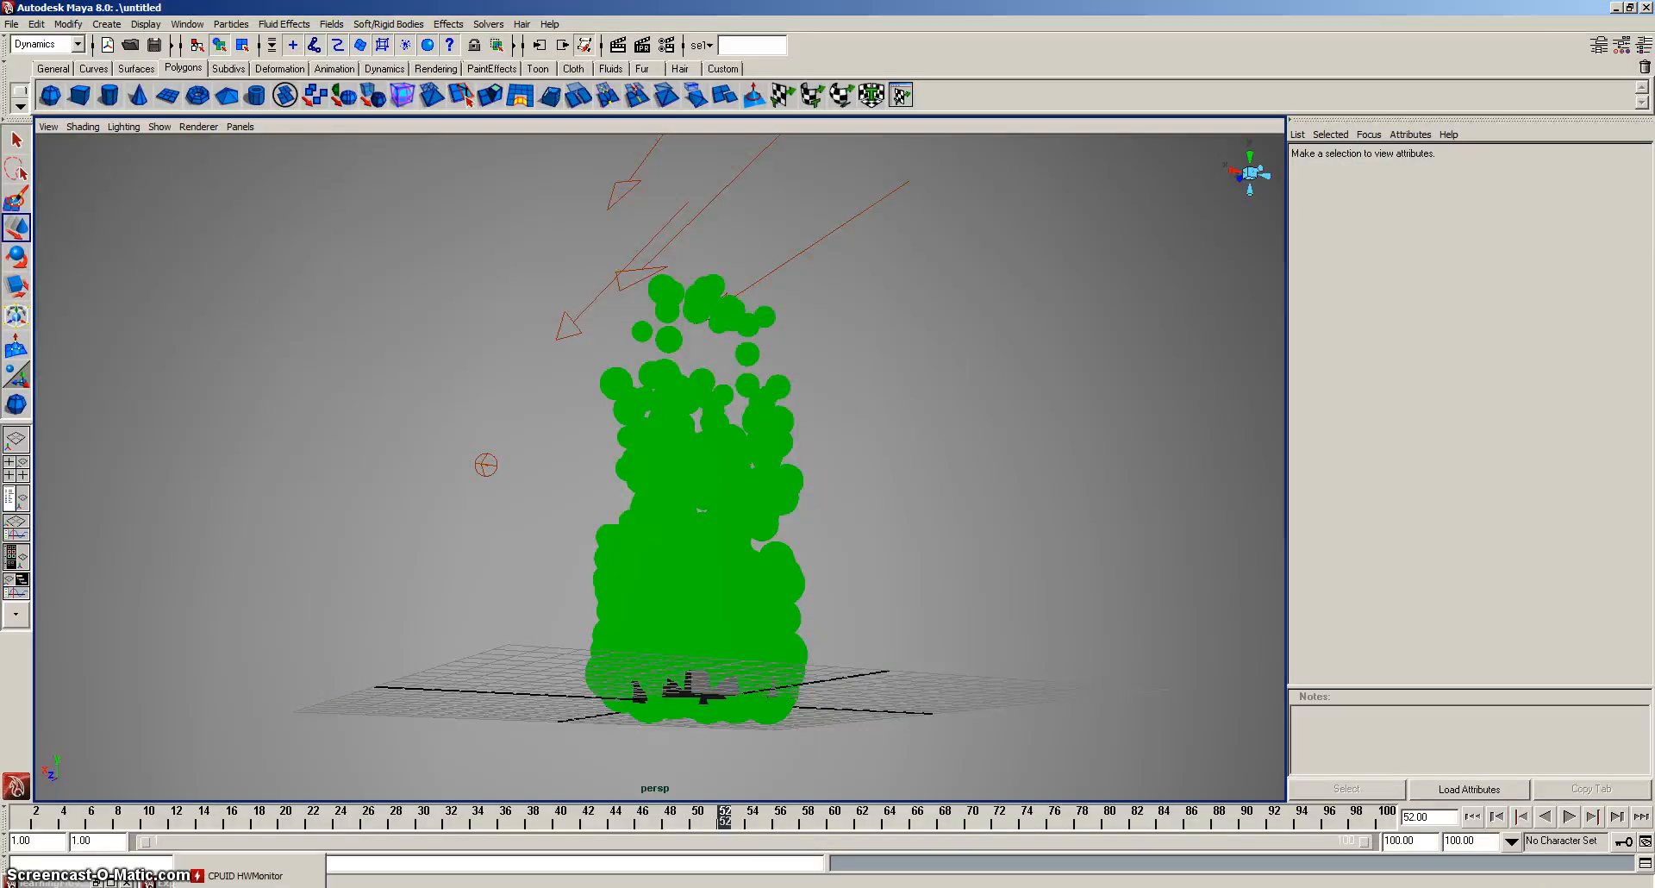
Play the simulation again and render another preview of the fire.
left_click(1570, 818)
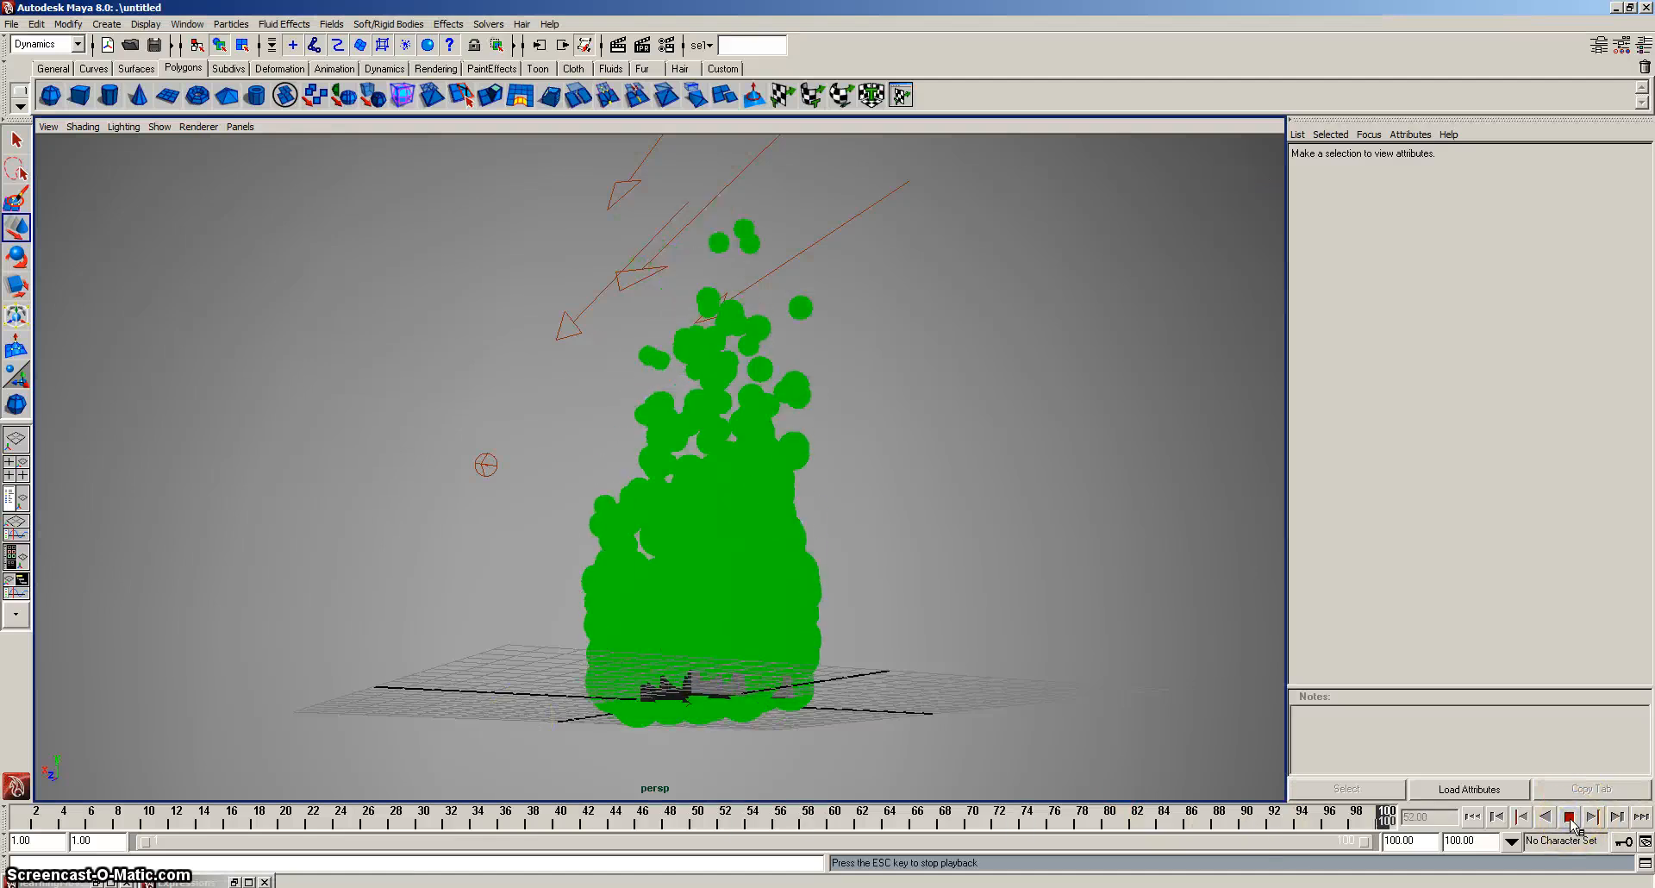
left_click(617, 46)
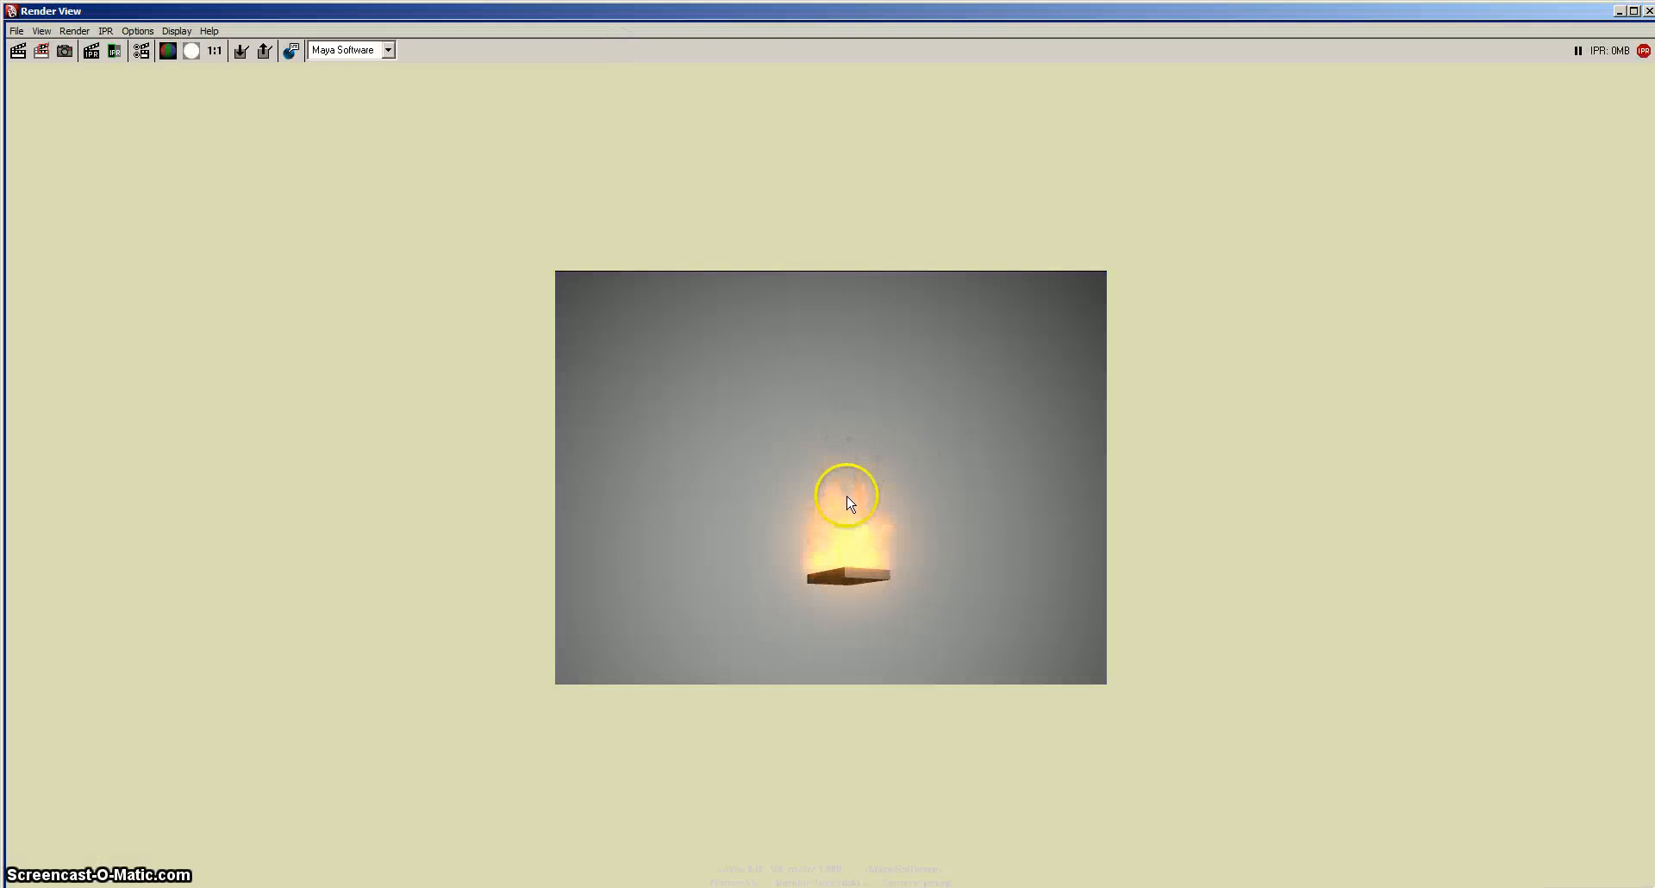
left_click(1647, 10)
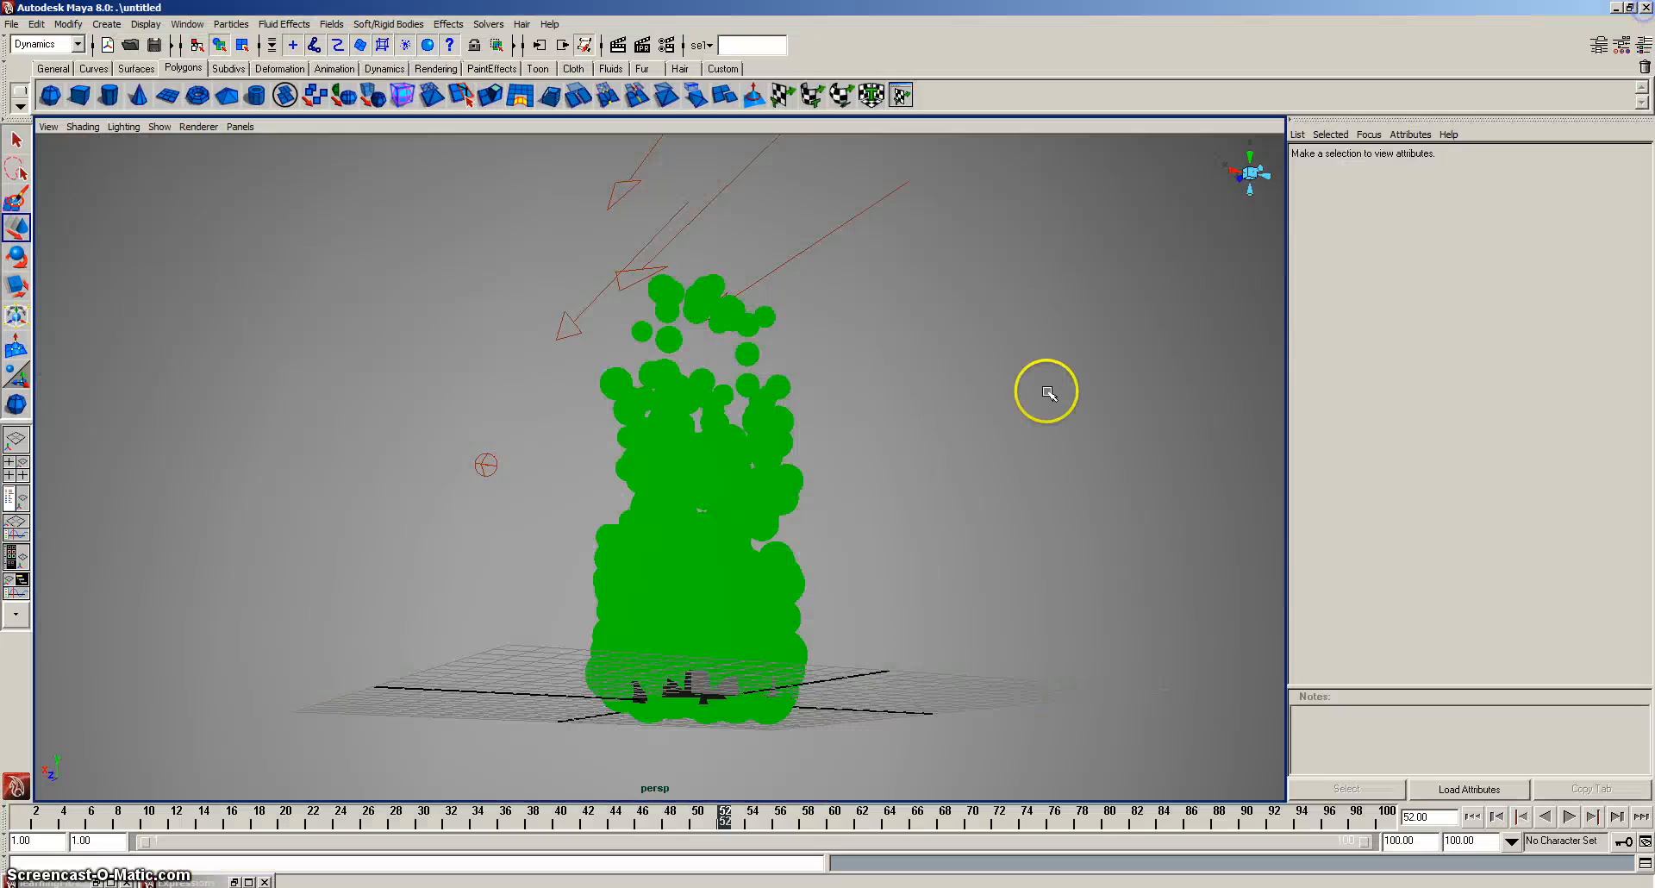
Lower the orange, reddish-brown and black entries of the particle cloud's life color ramp, placing the reddish-brown at 0.180 and the black at 0.355.
left_click(726, 474)
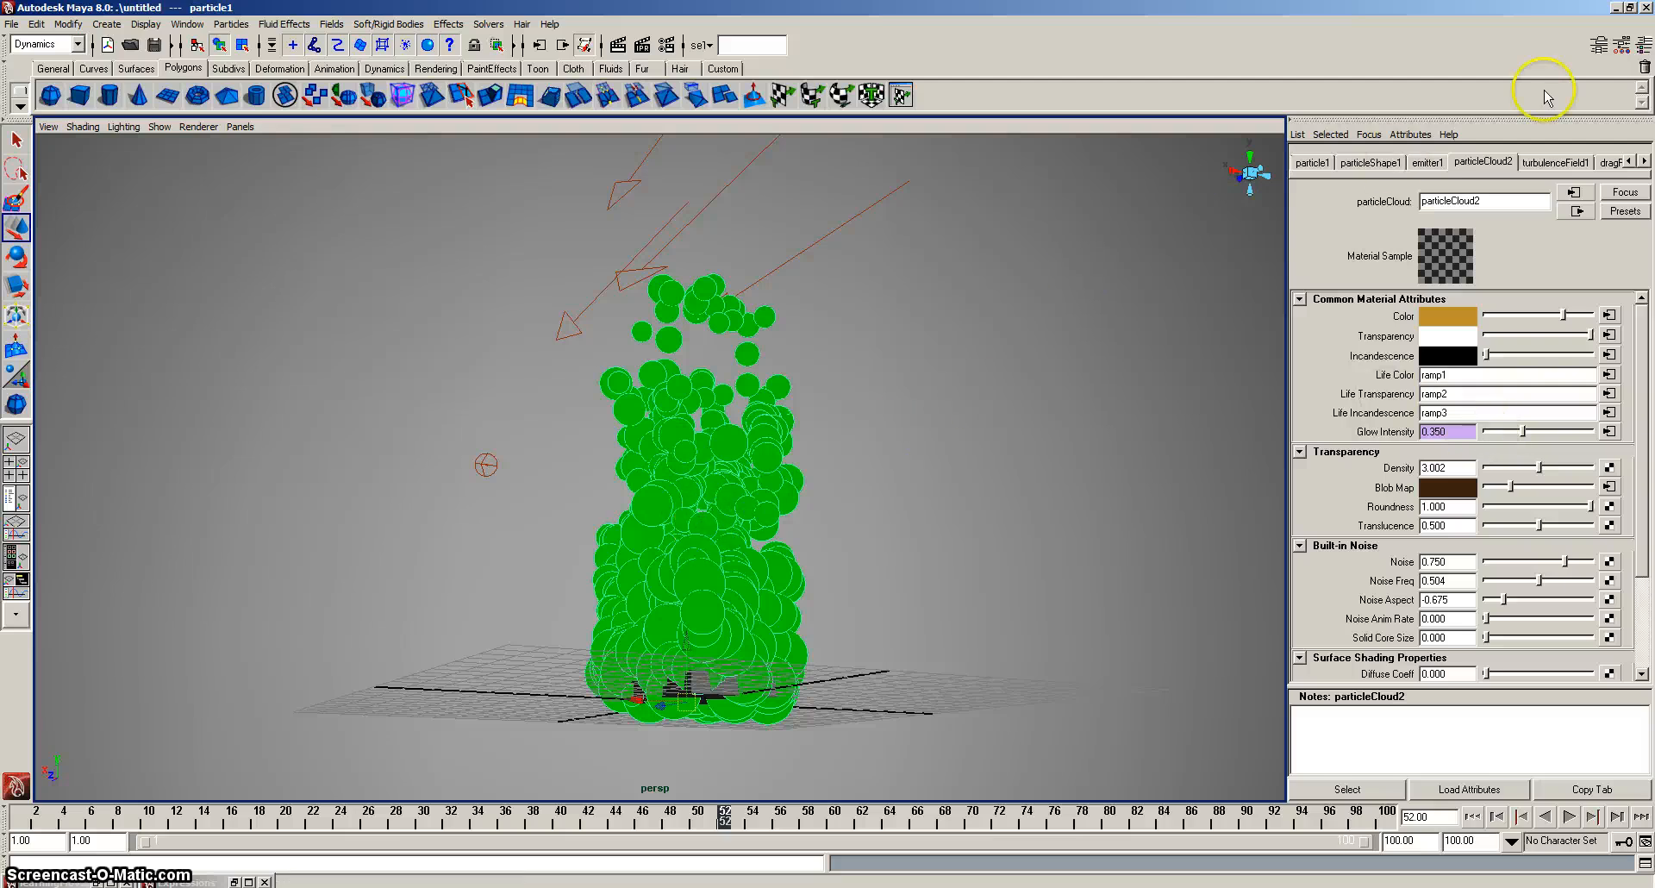
left_click(1477, 162)
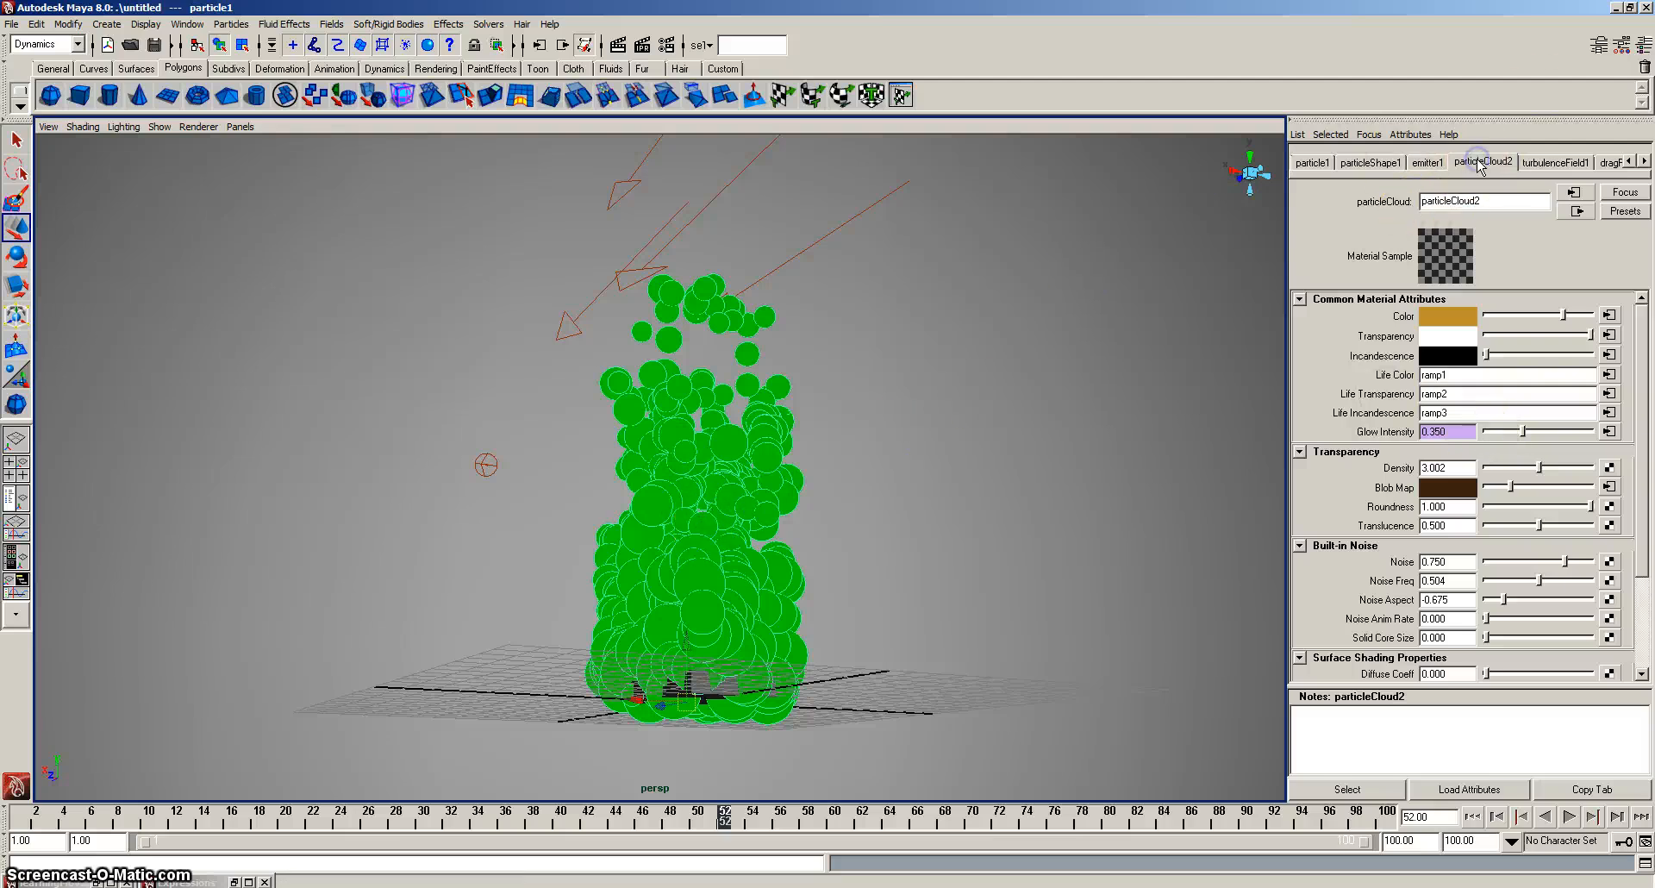
left_click(1644, 161)
left_click(1626, 162)
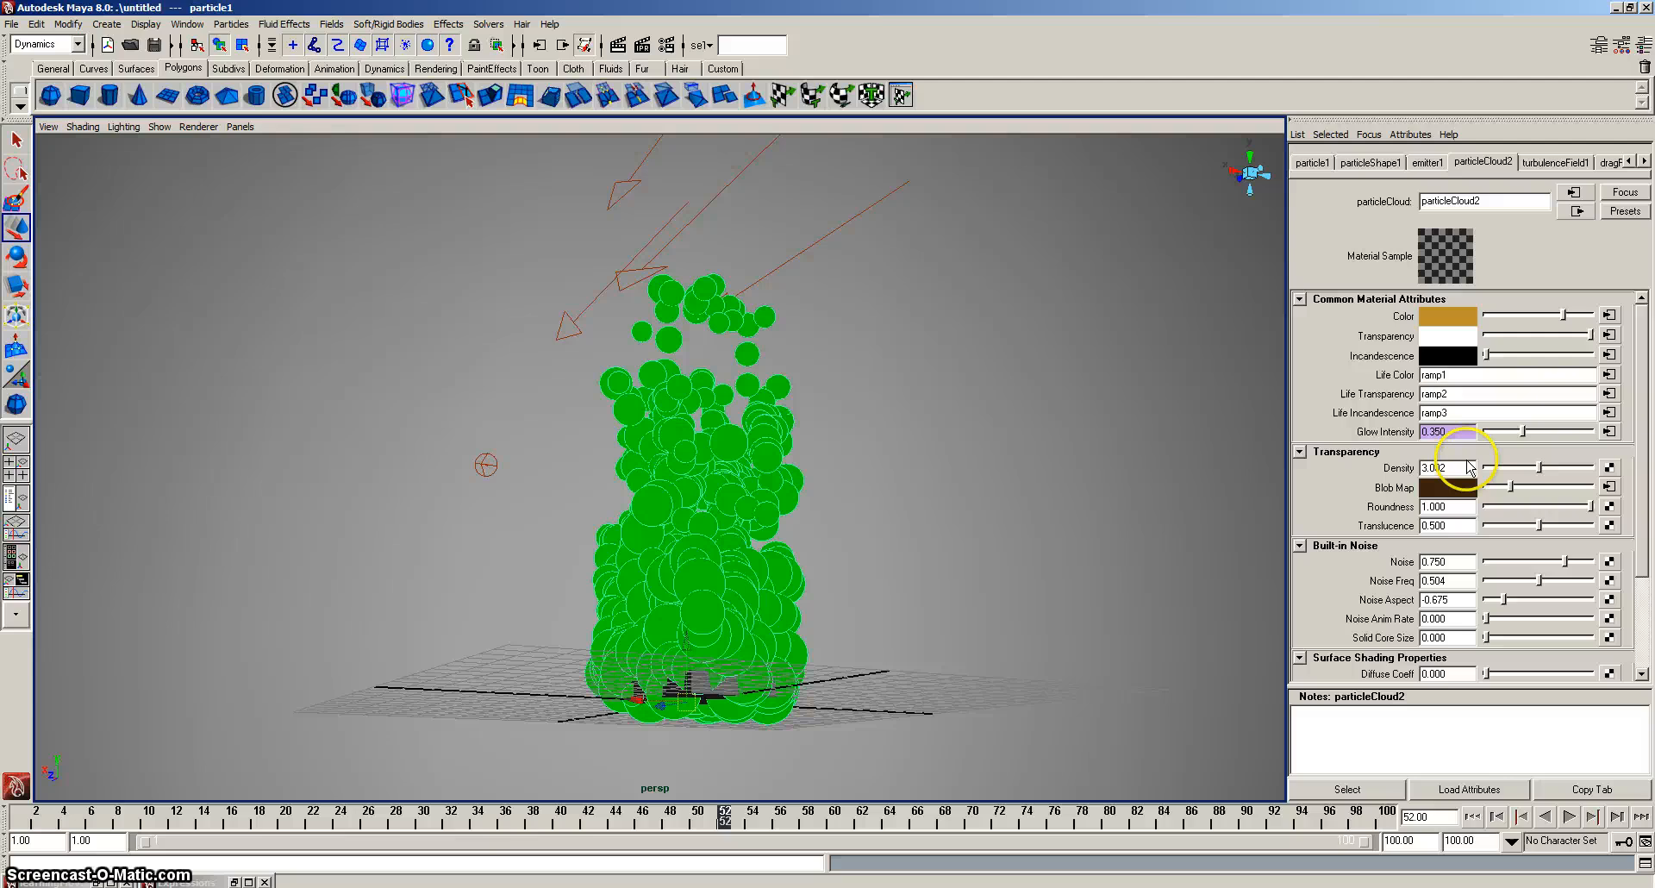
left_click(1608, 375)
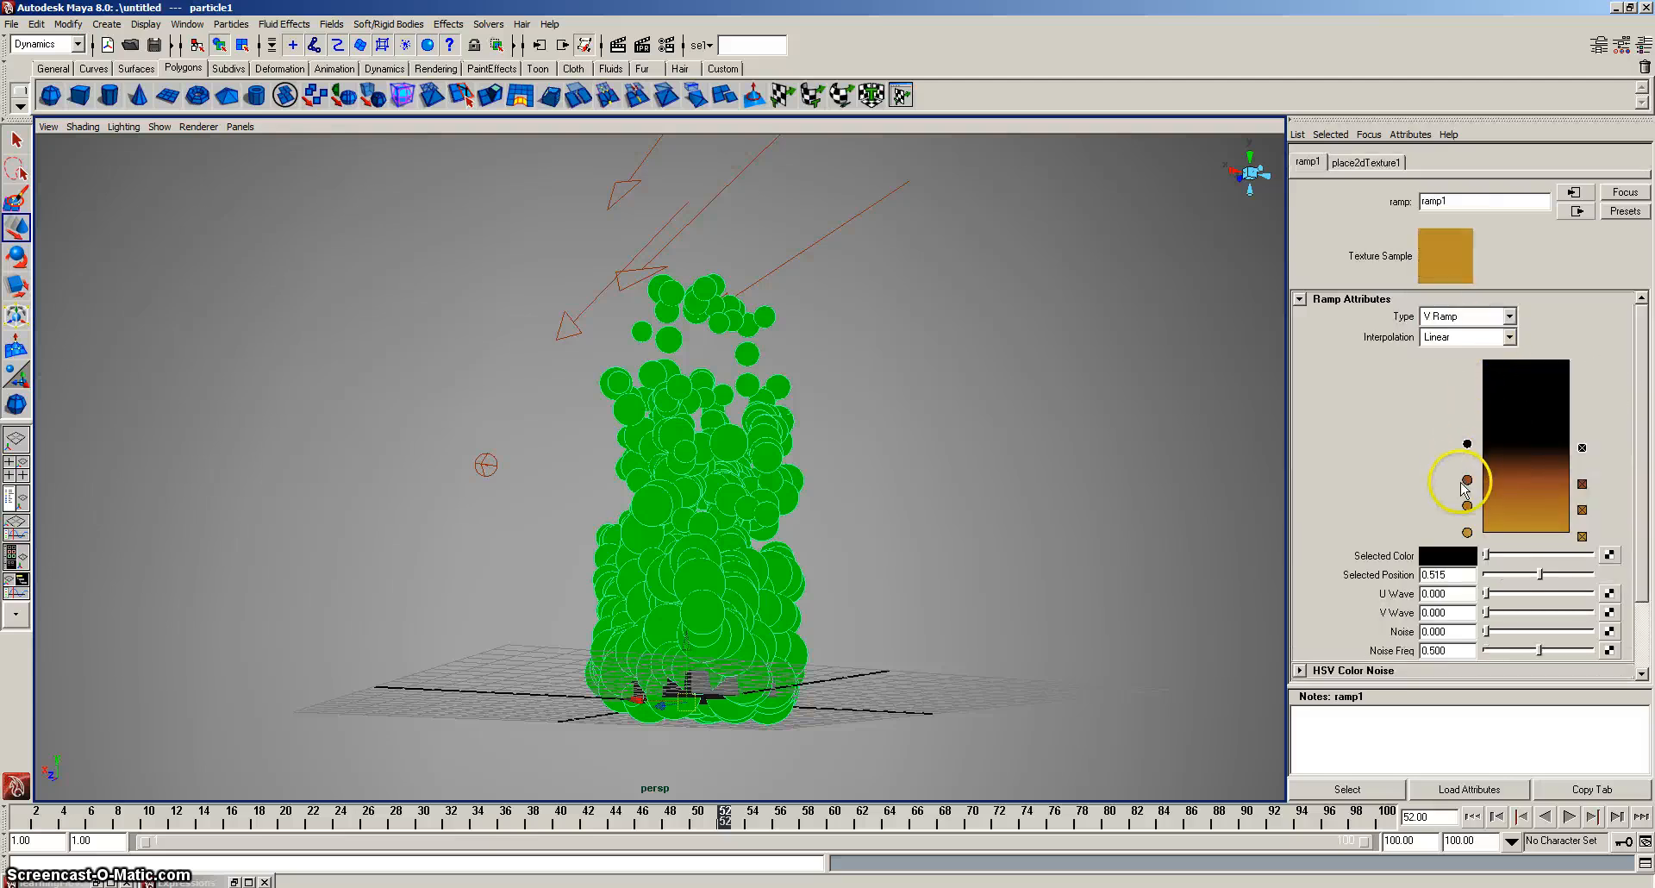
mouse_move(1467, 480)
left_mouse_down()
mouse_move(1468, 521)
mouse_move(1467, 504)
left_mouse_up()
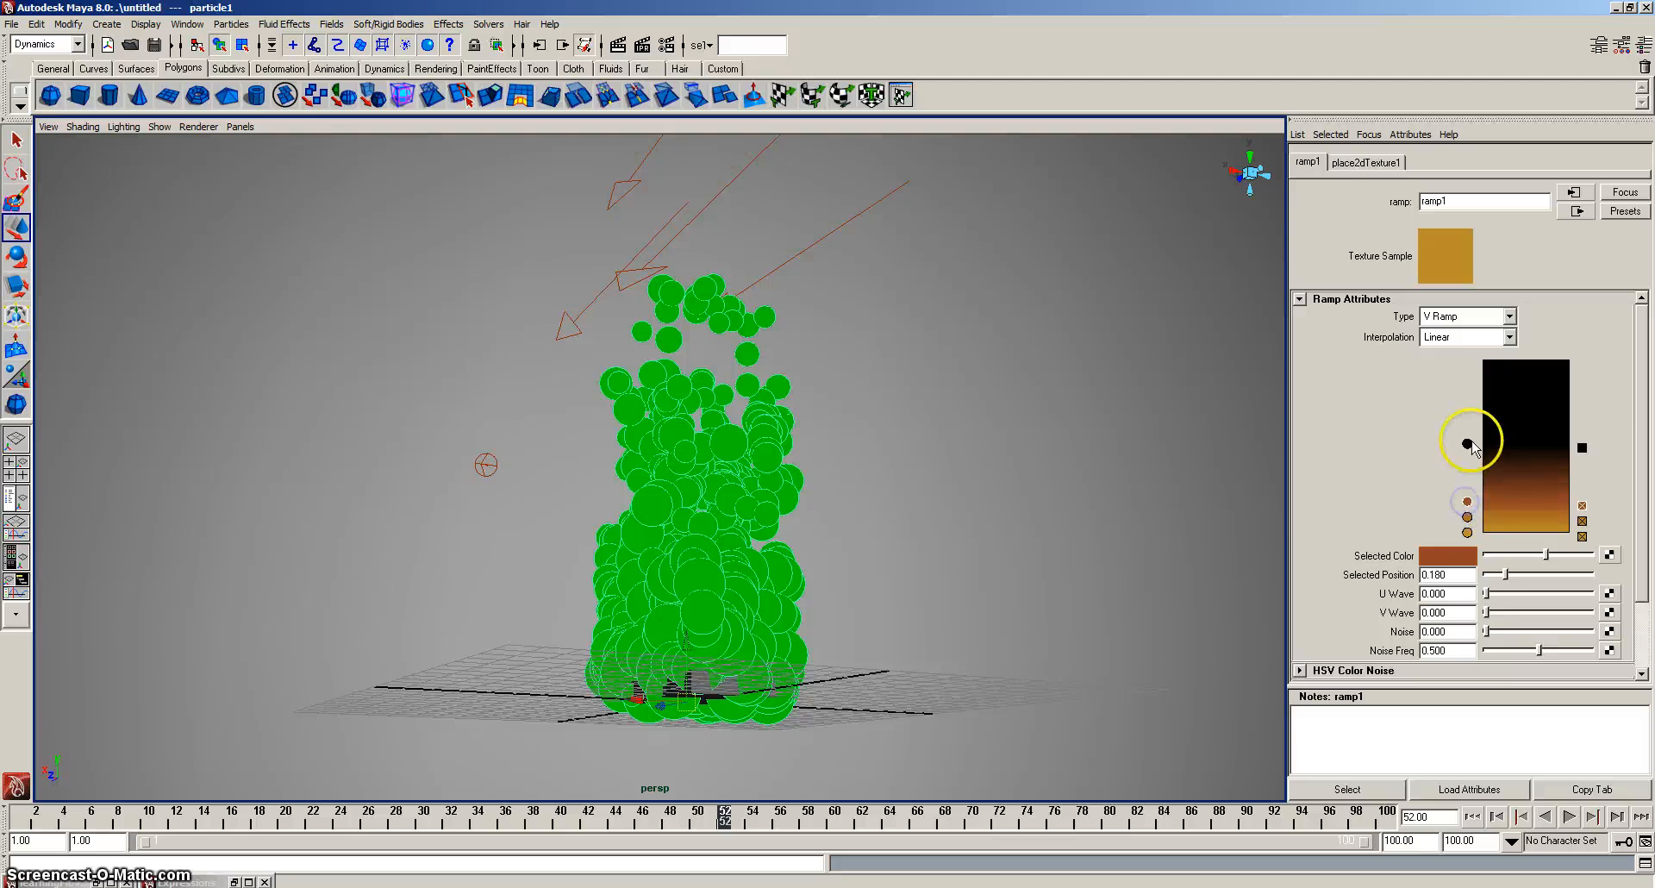
left_click_drag(1468, 444, 1466, 474)
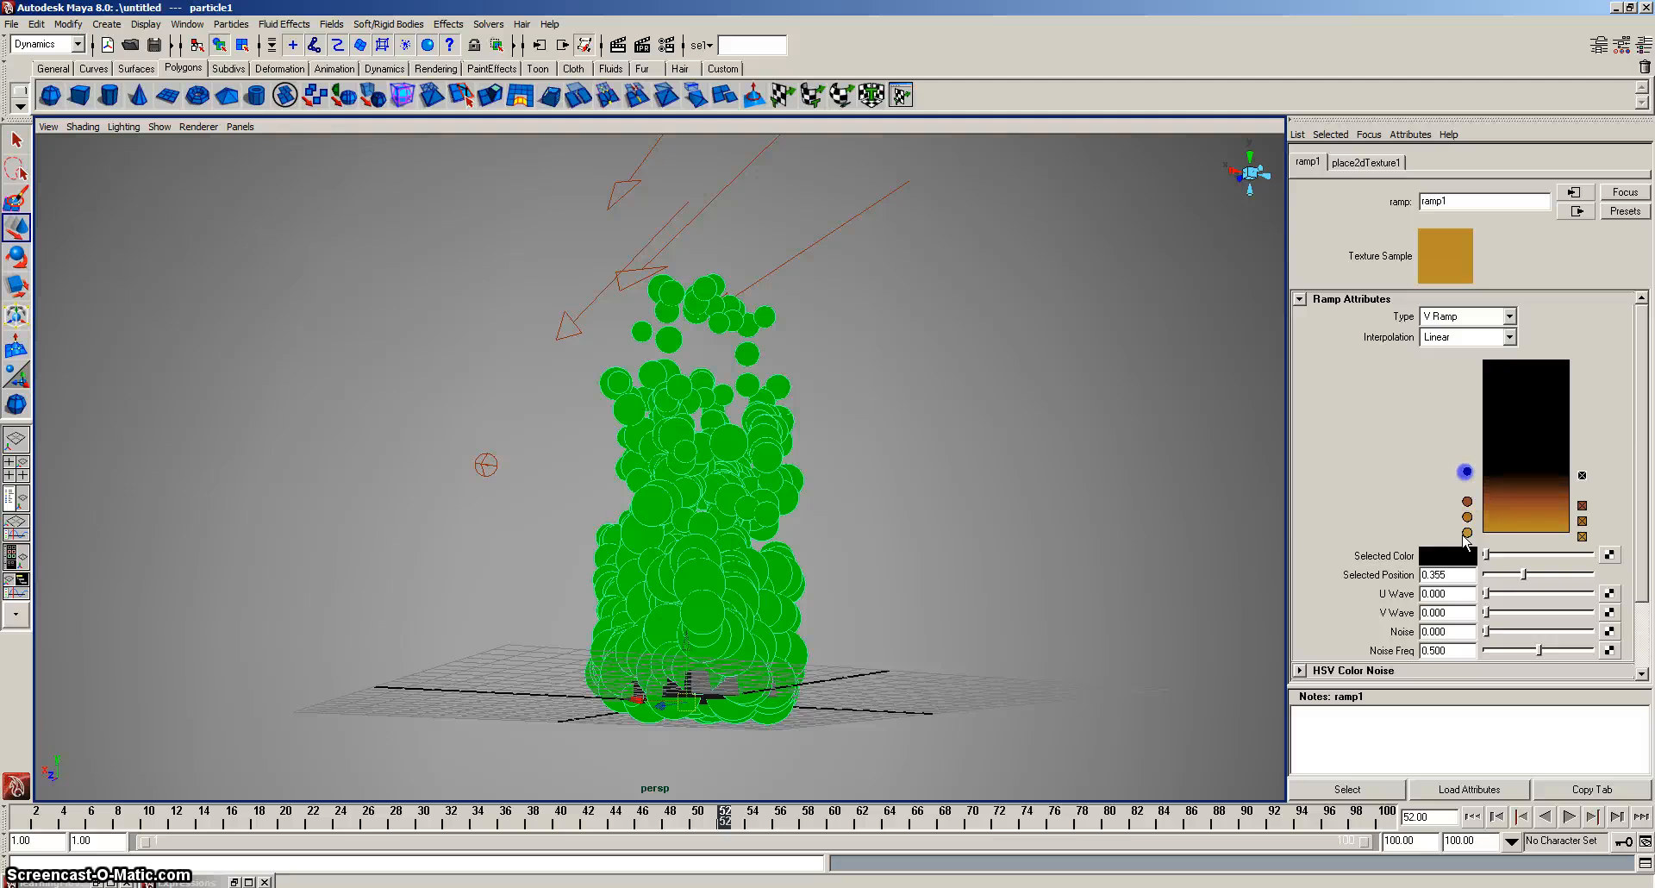
Play the simulation to frame 81 and render a preview of the fire.
left_click(1573, 824)
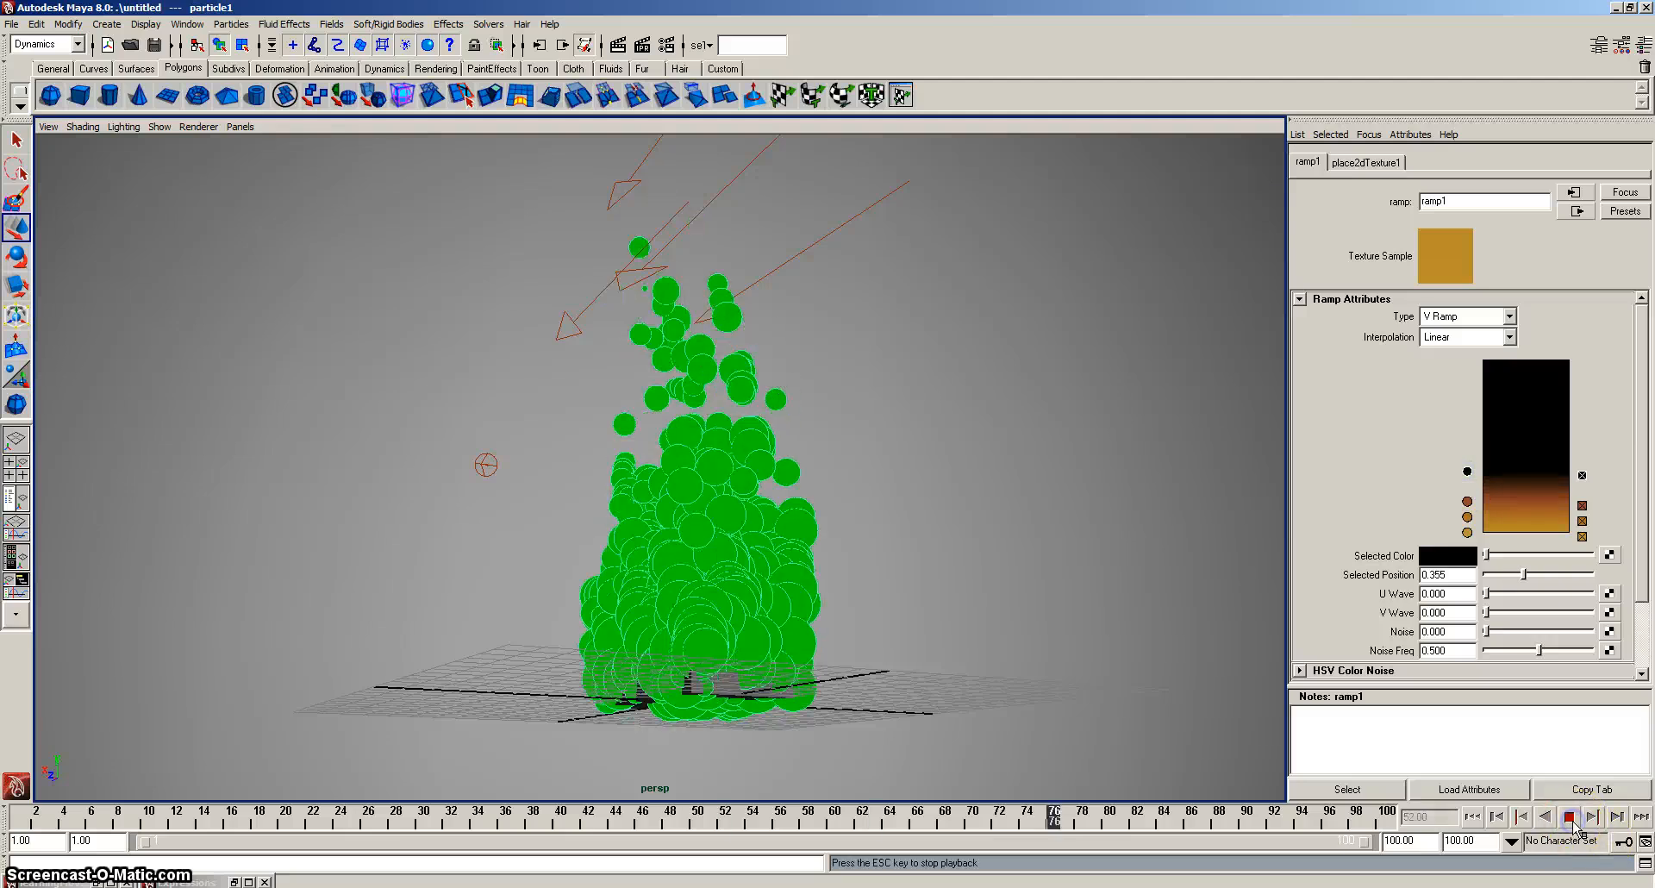
left_click(618, 46)
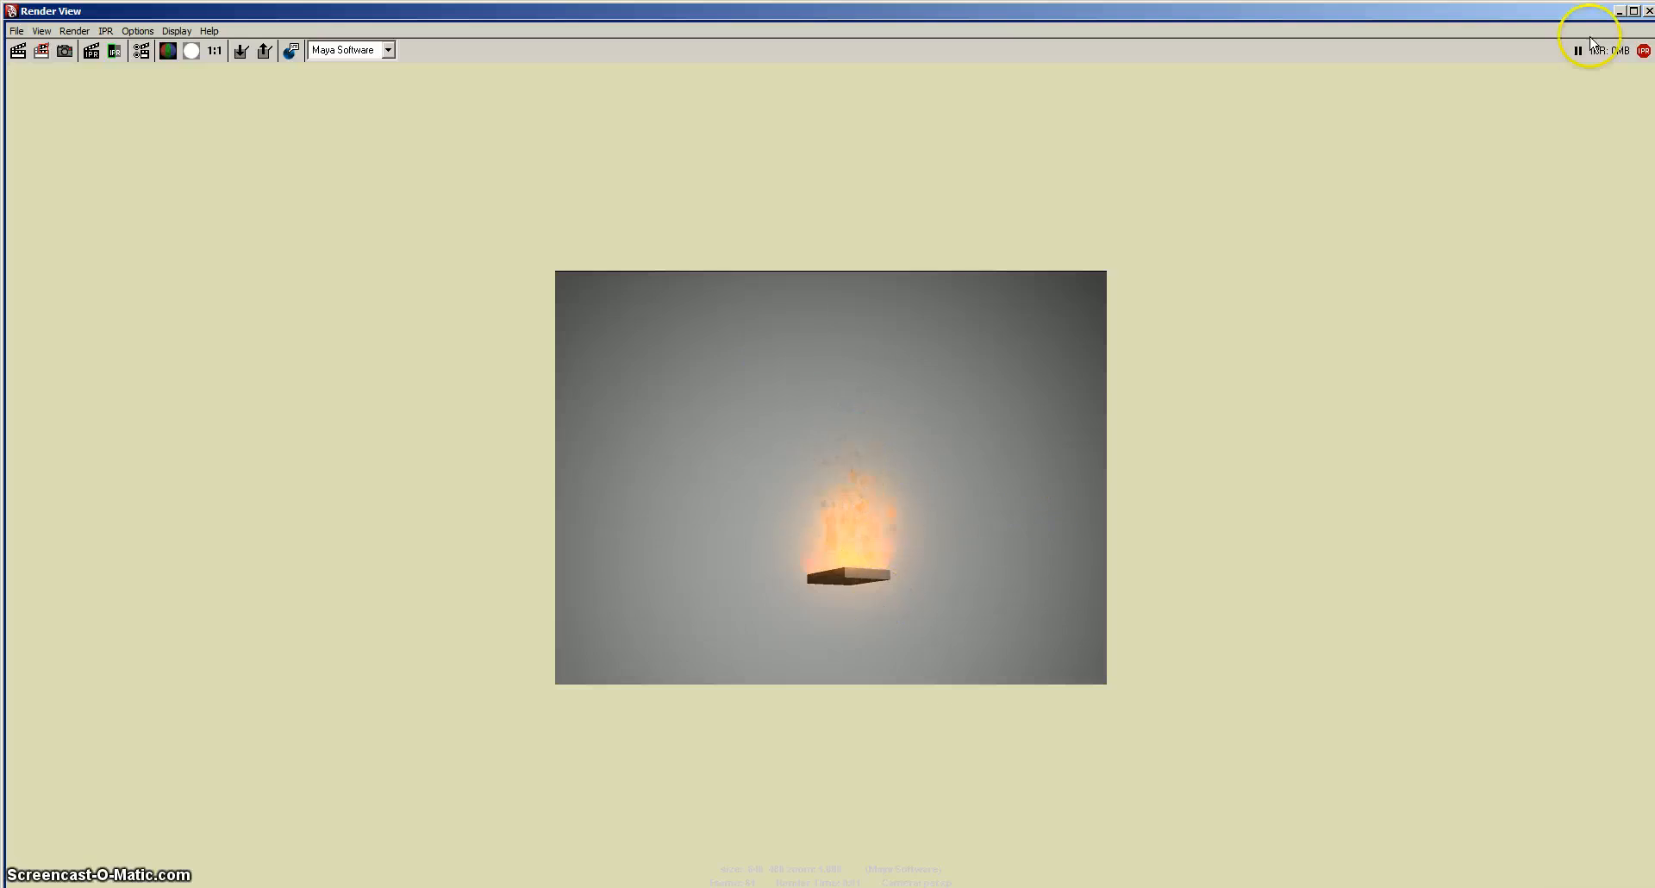
left_click(1647, 12)
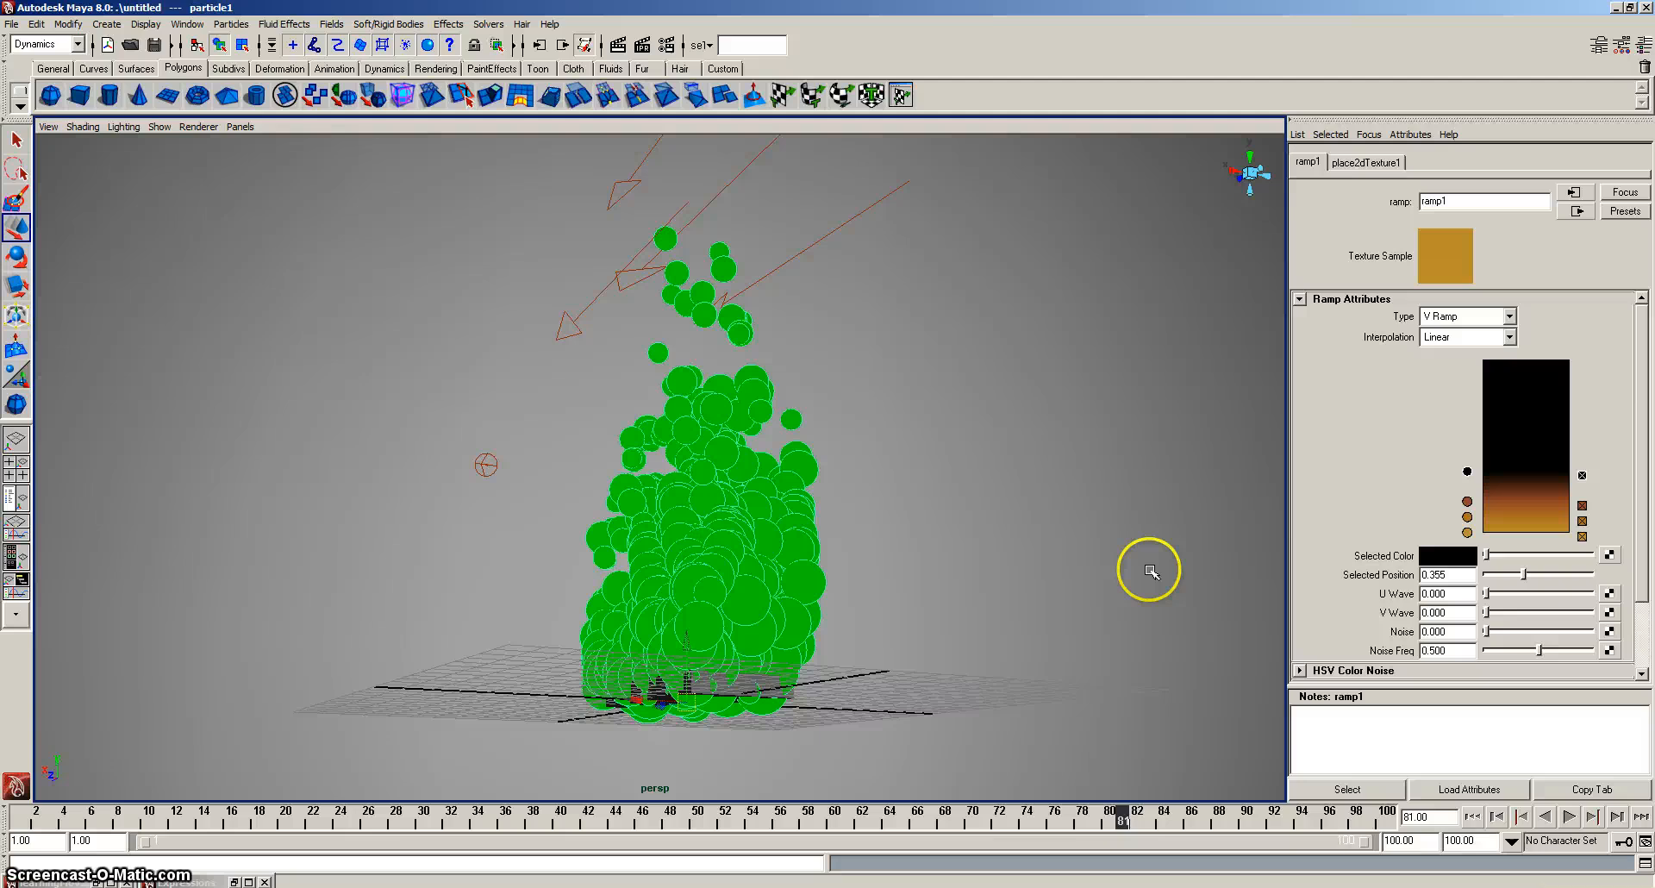
Darken the top entry of the particle cloud's life transparency ramp to a grey value of about 0.75 and render a preview.
left_click(770, 587)
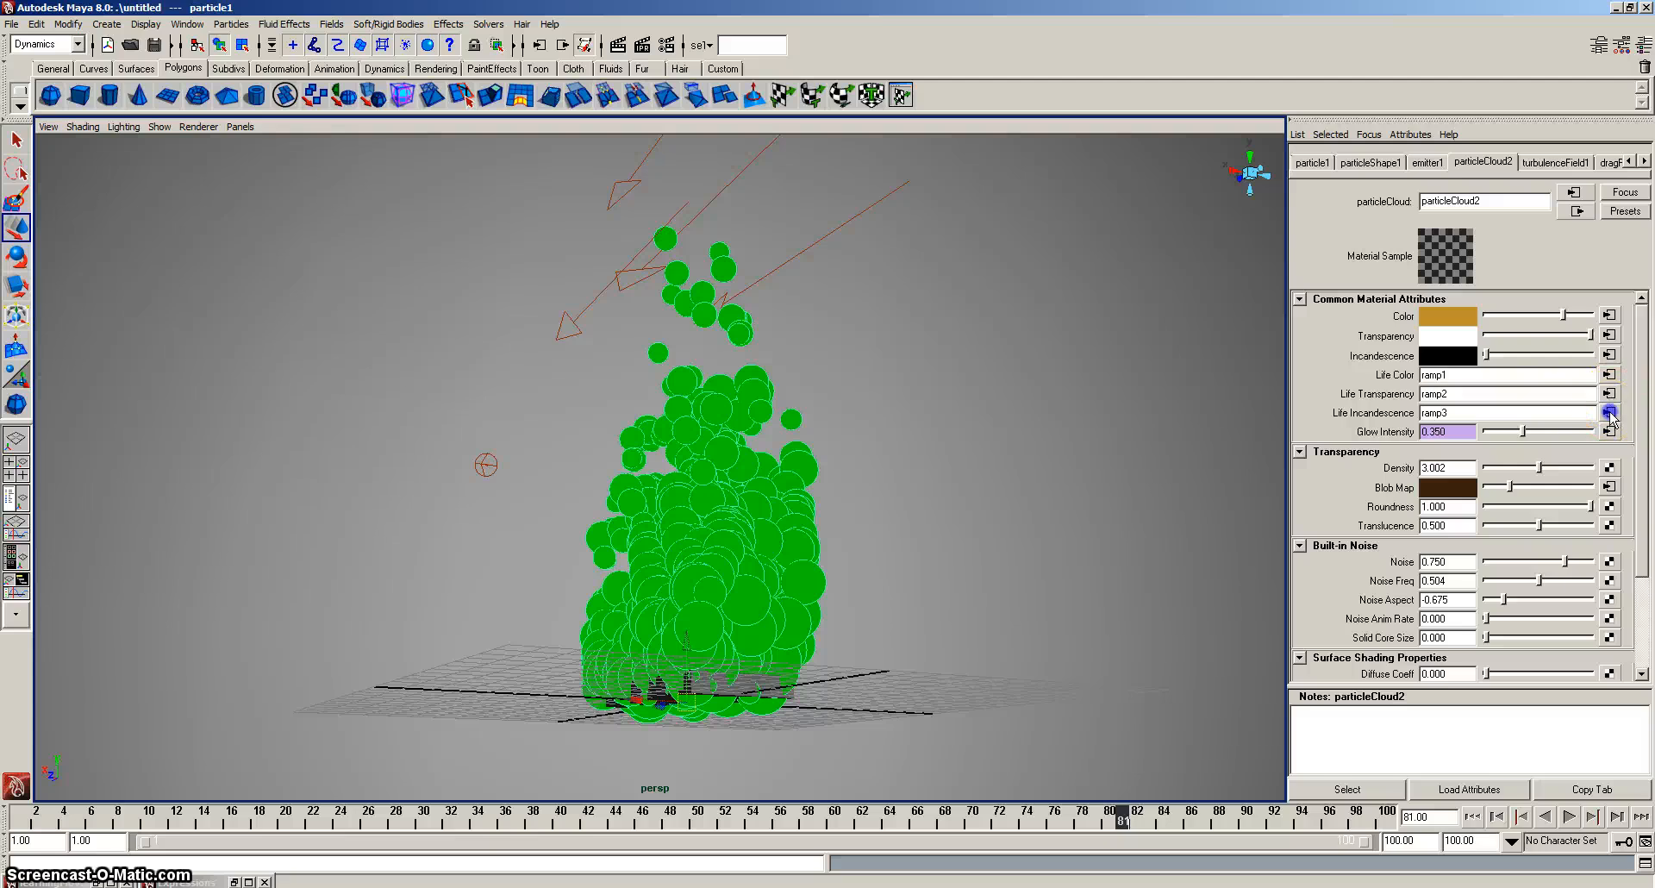
left_click(1608, 413)
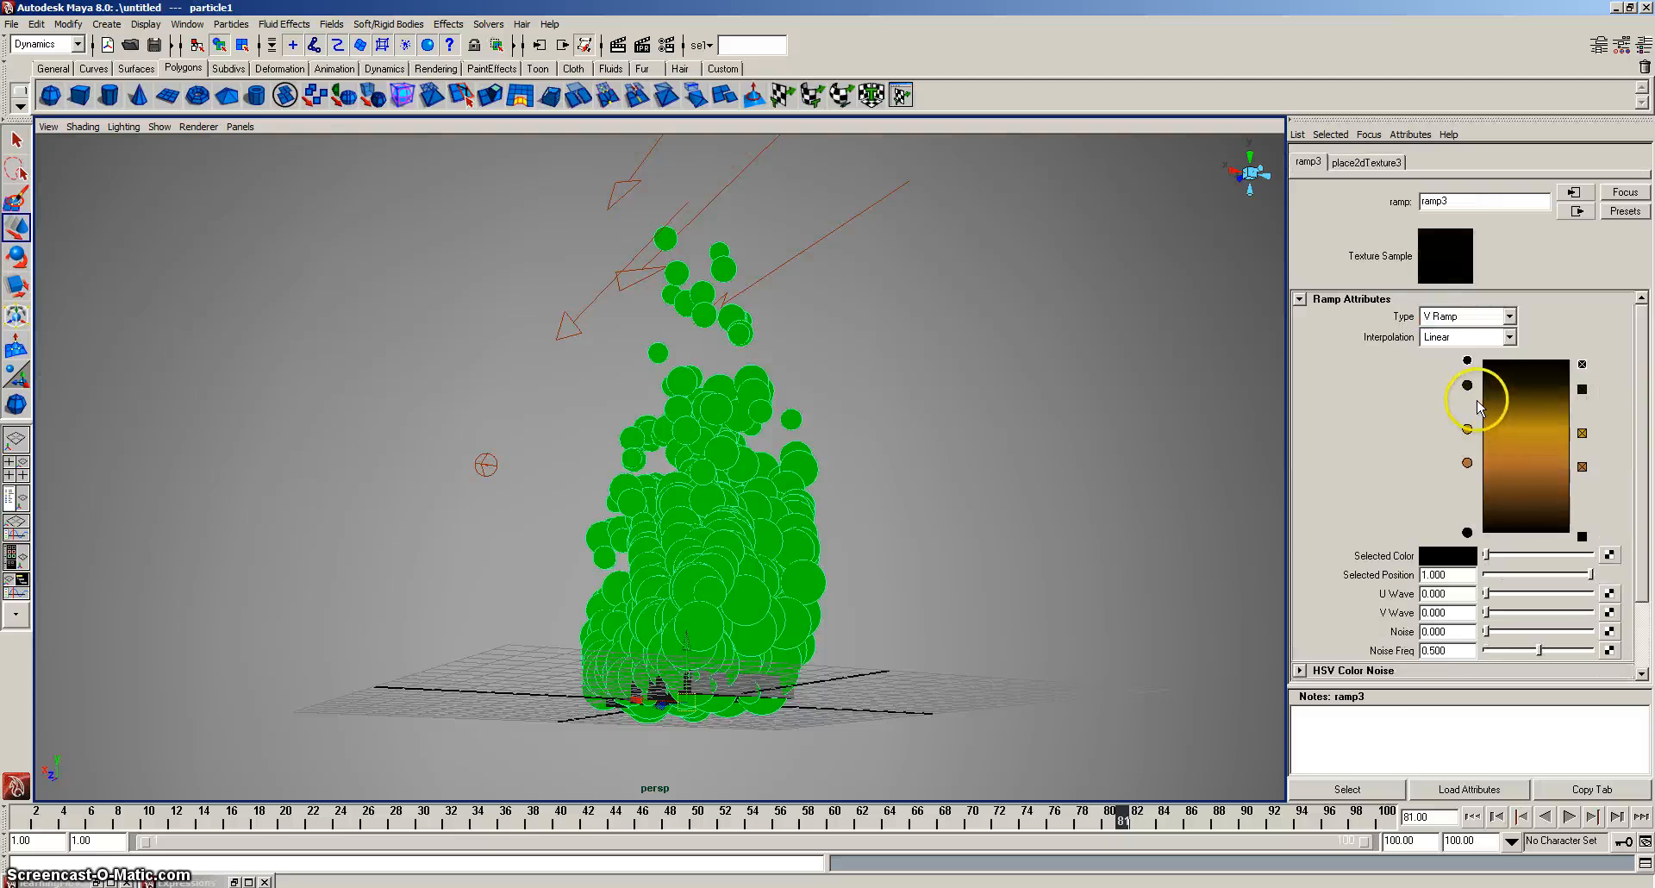
left_click(751, 584)
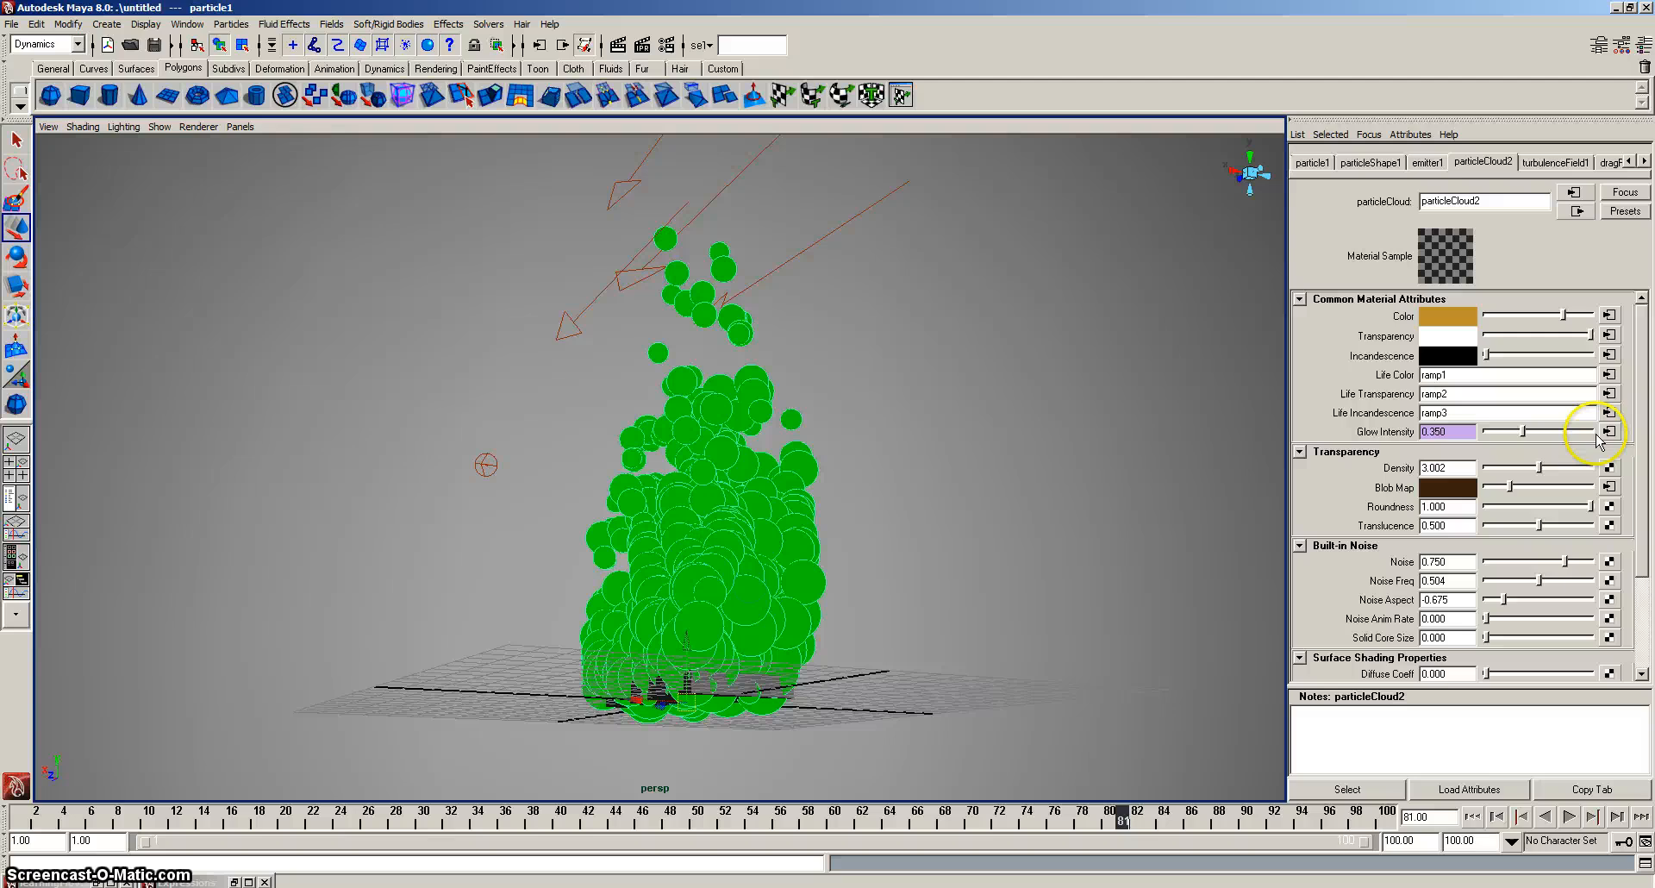
left_click(1608, 393)
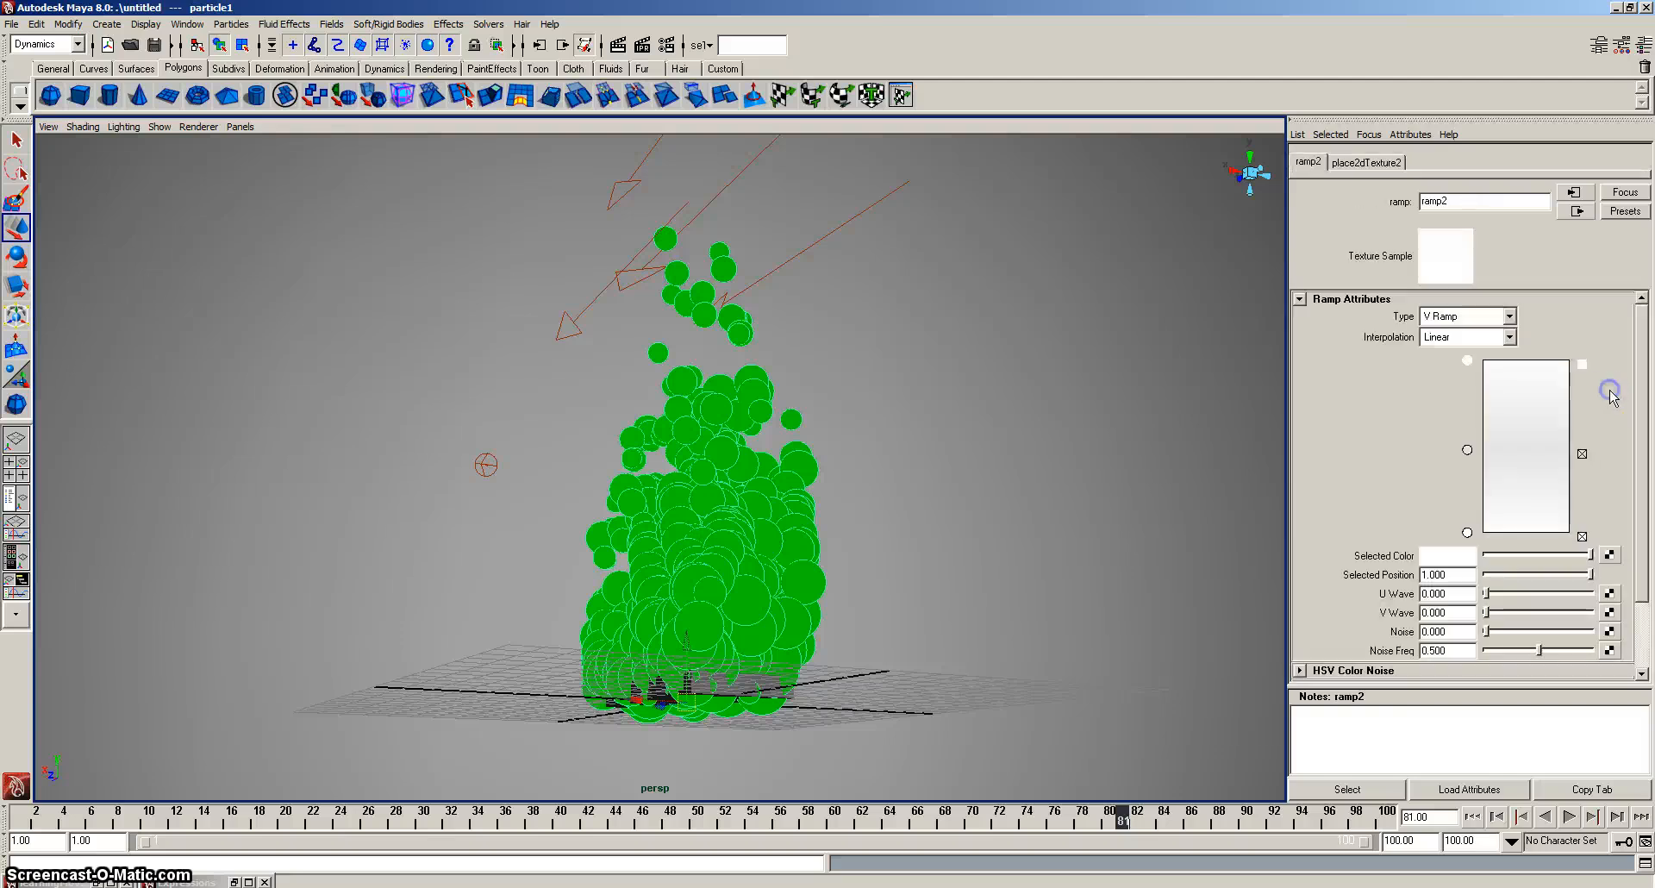
left_click(1467, 363)
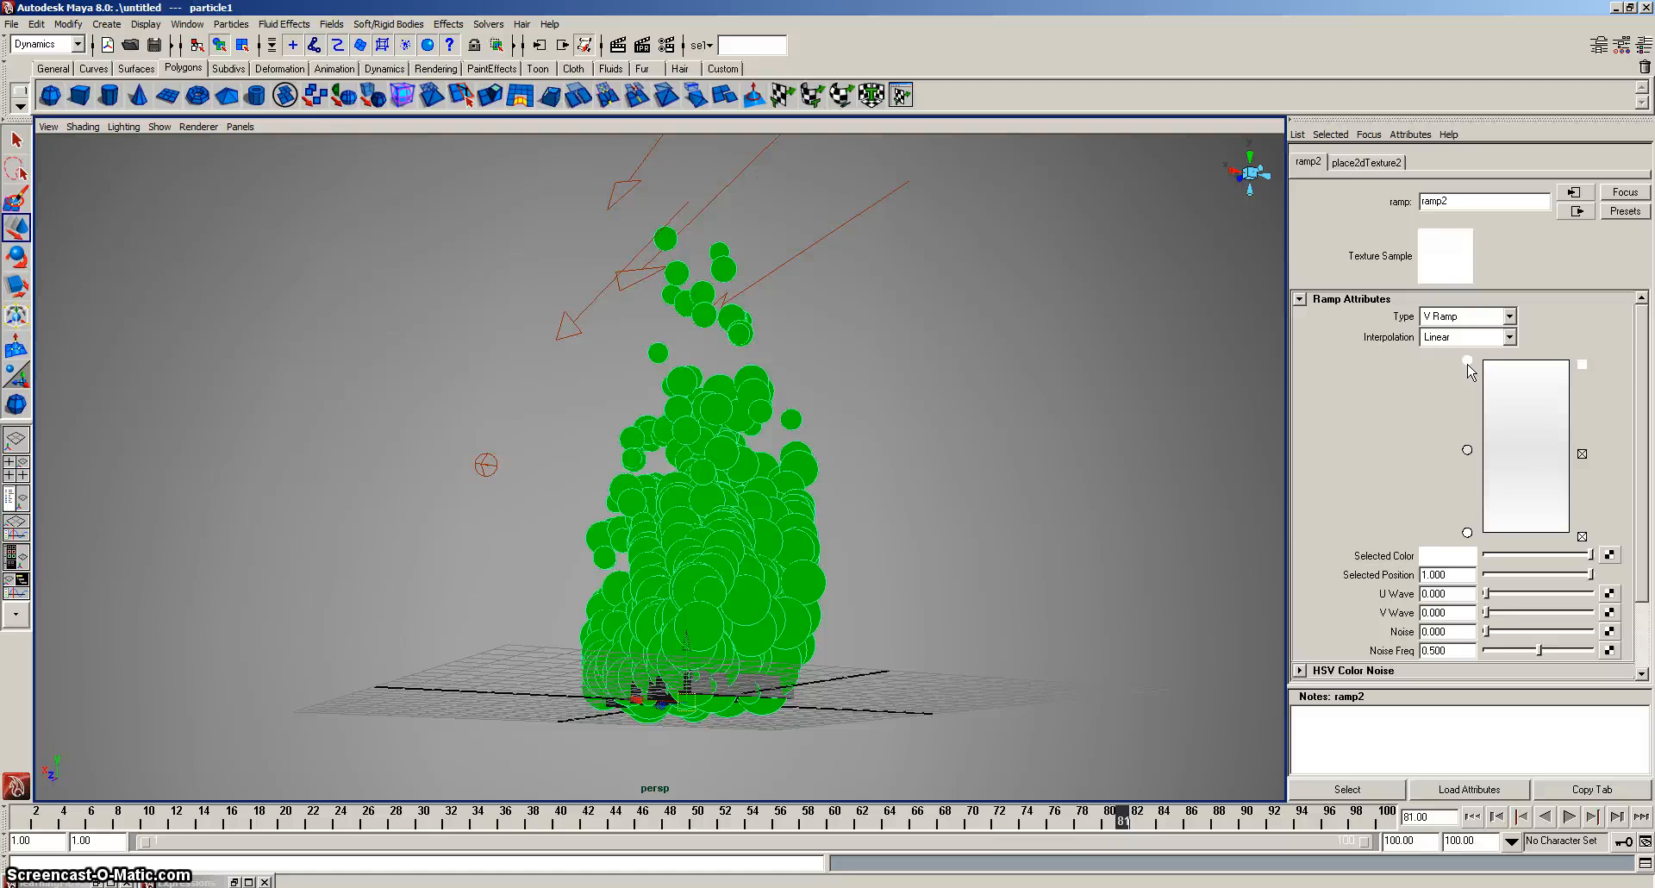
left_click(1468, 370)
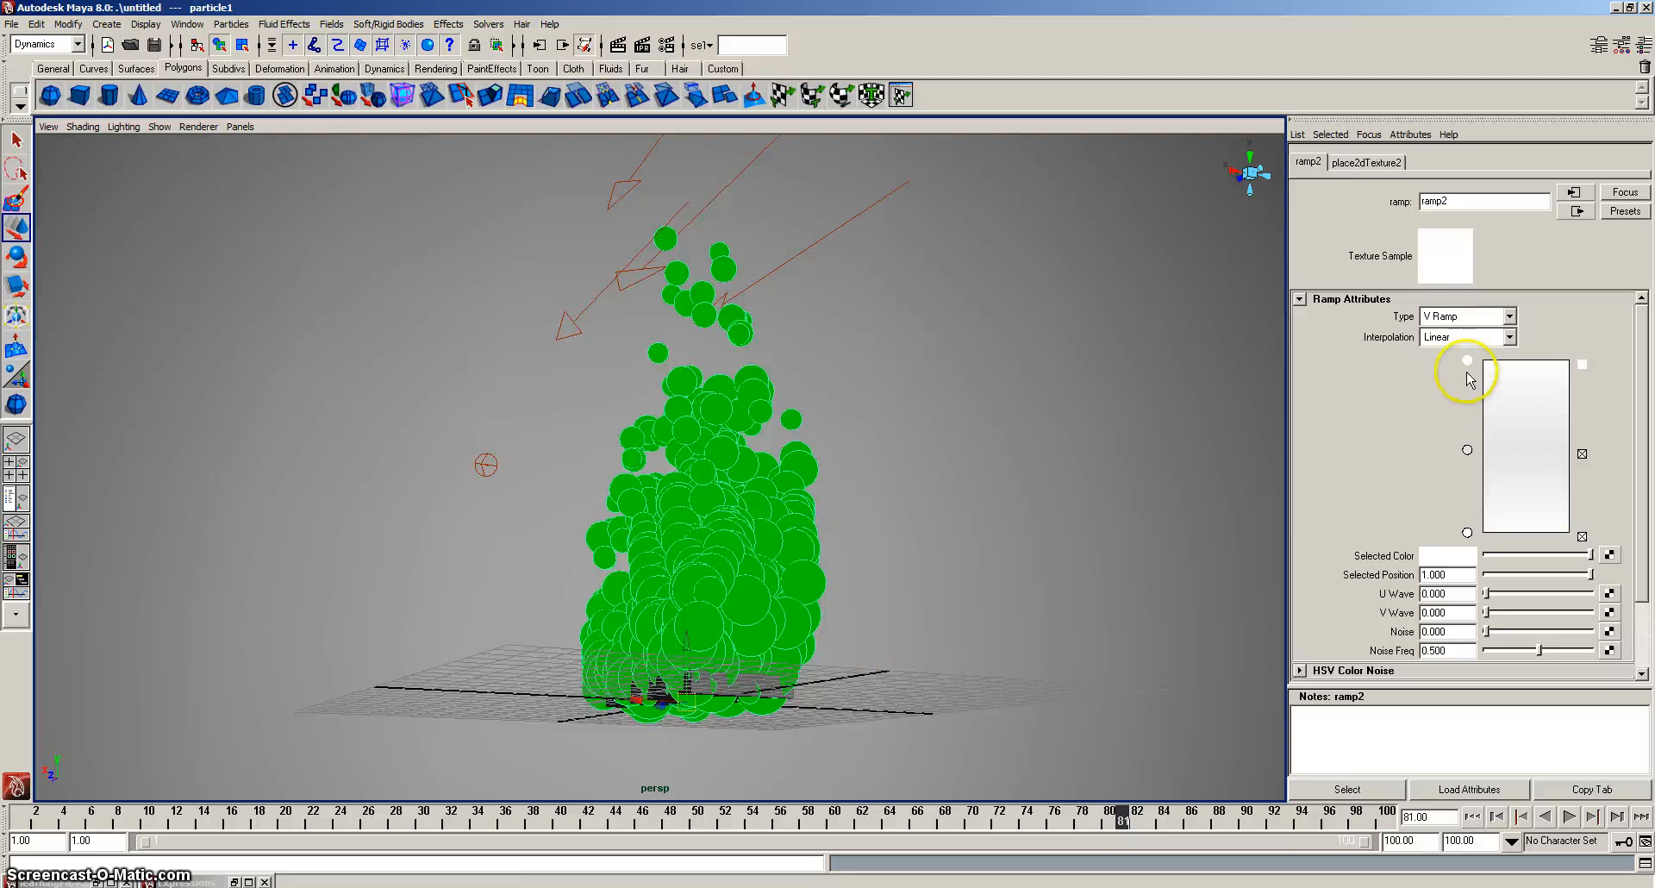
left_click(1448, 555)
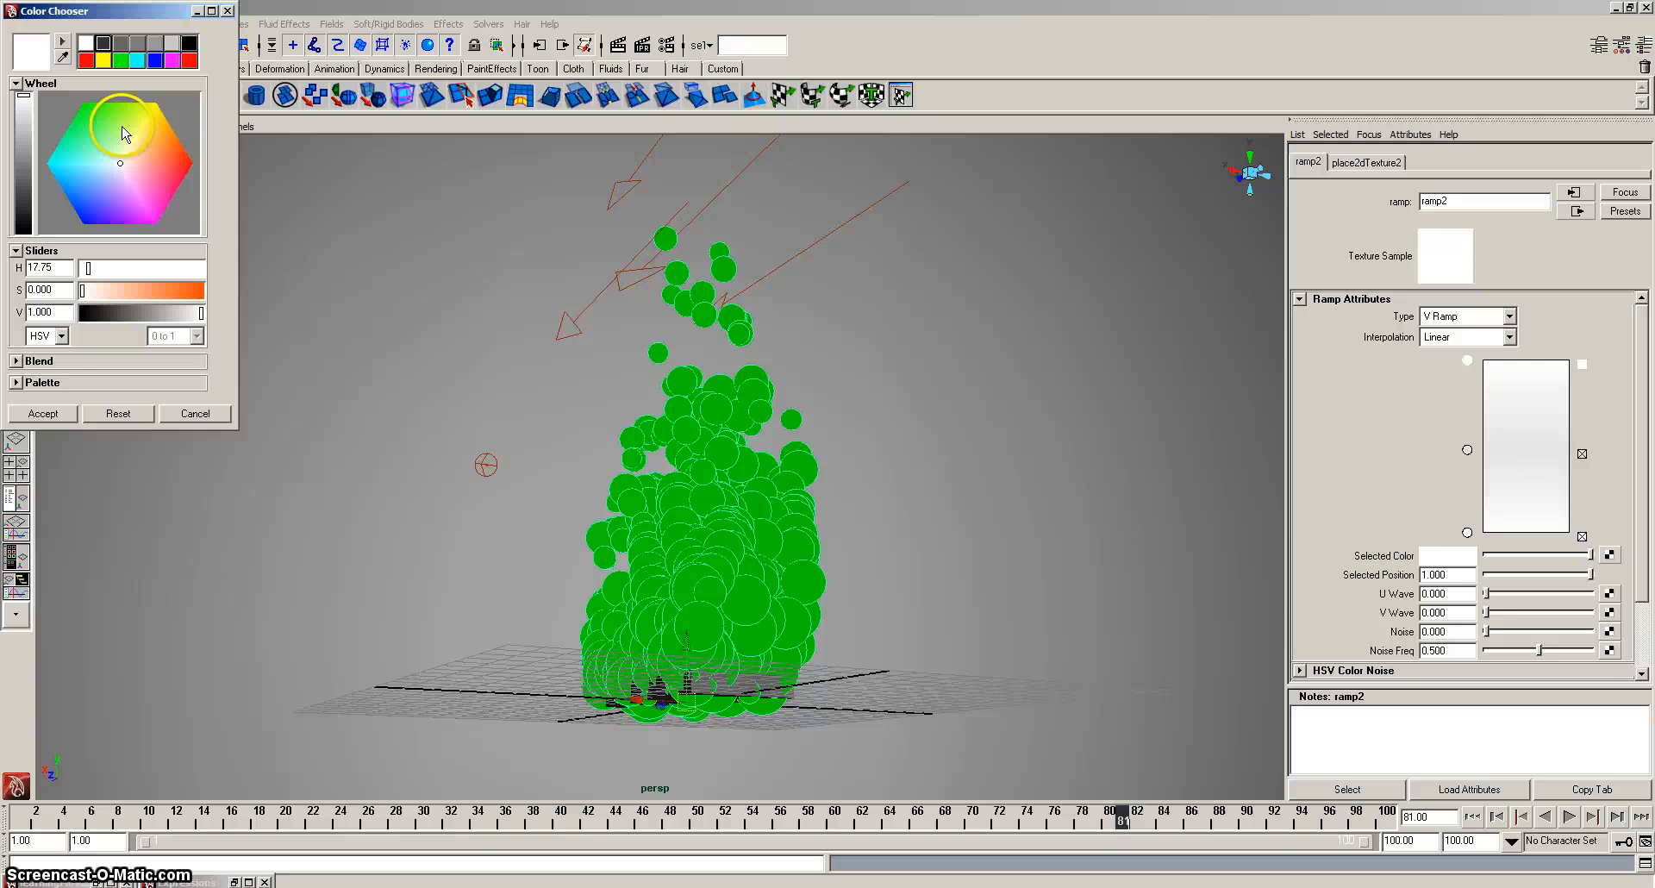
left_click_drag(33, 118, 25, 130)
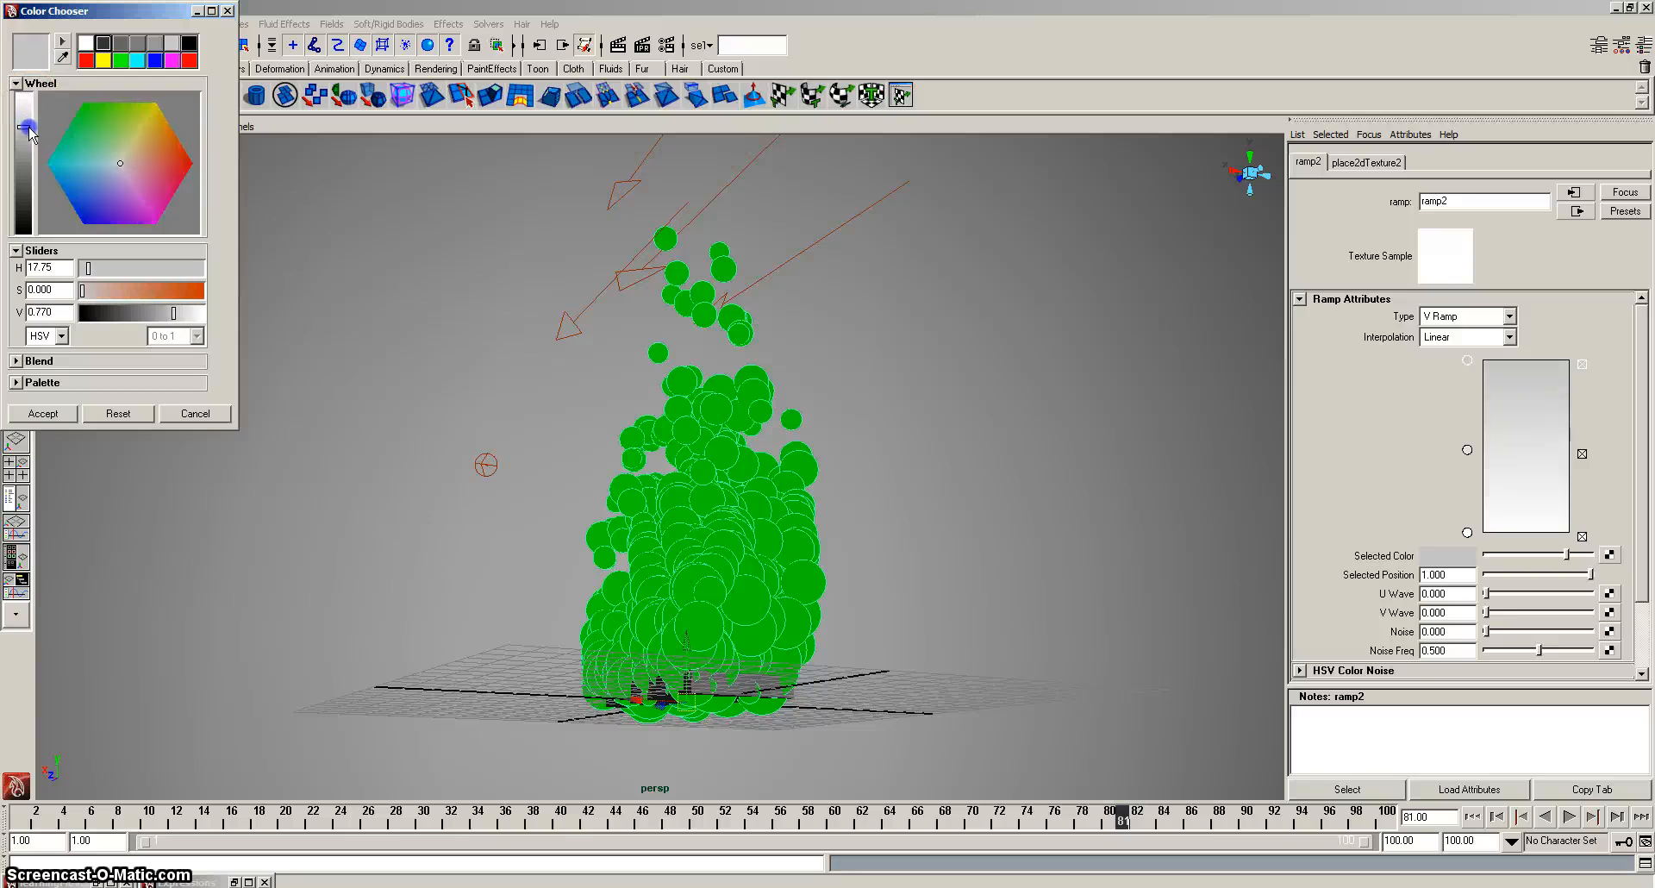
left_click(47, 415)
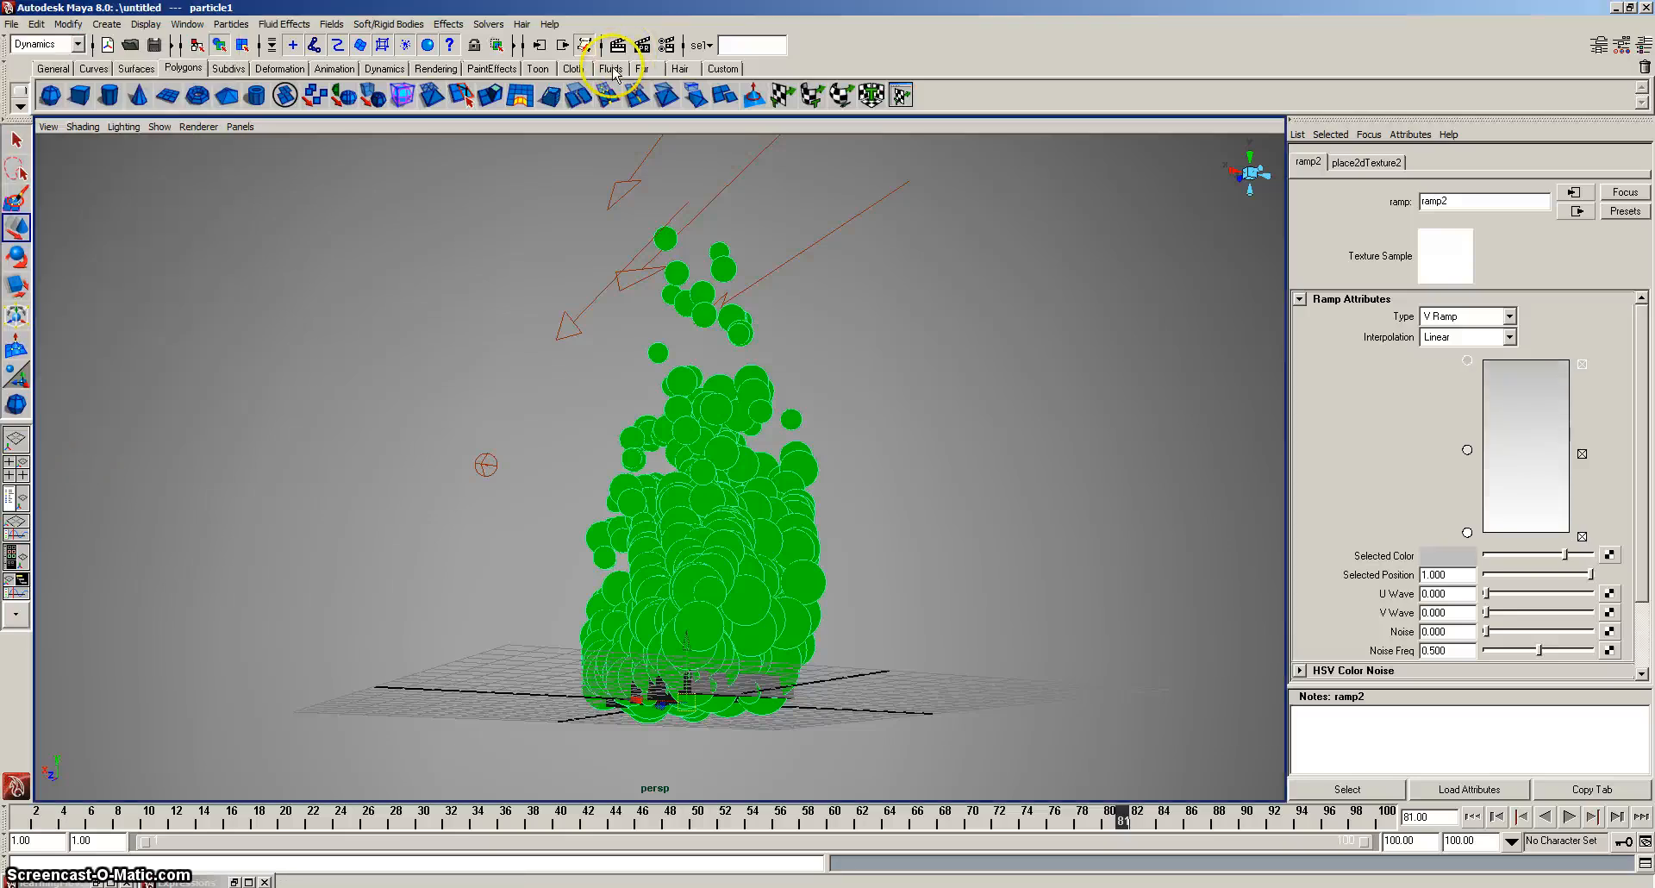
left_click(617, 46)
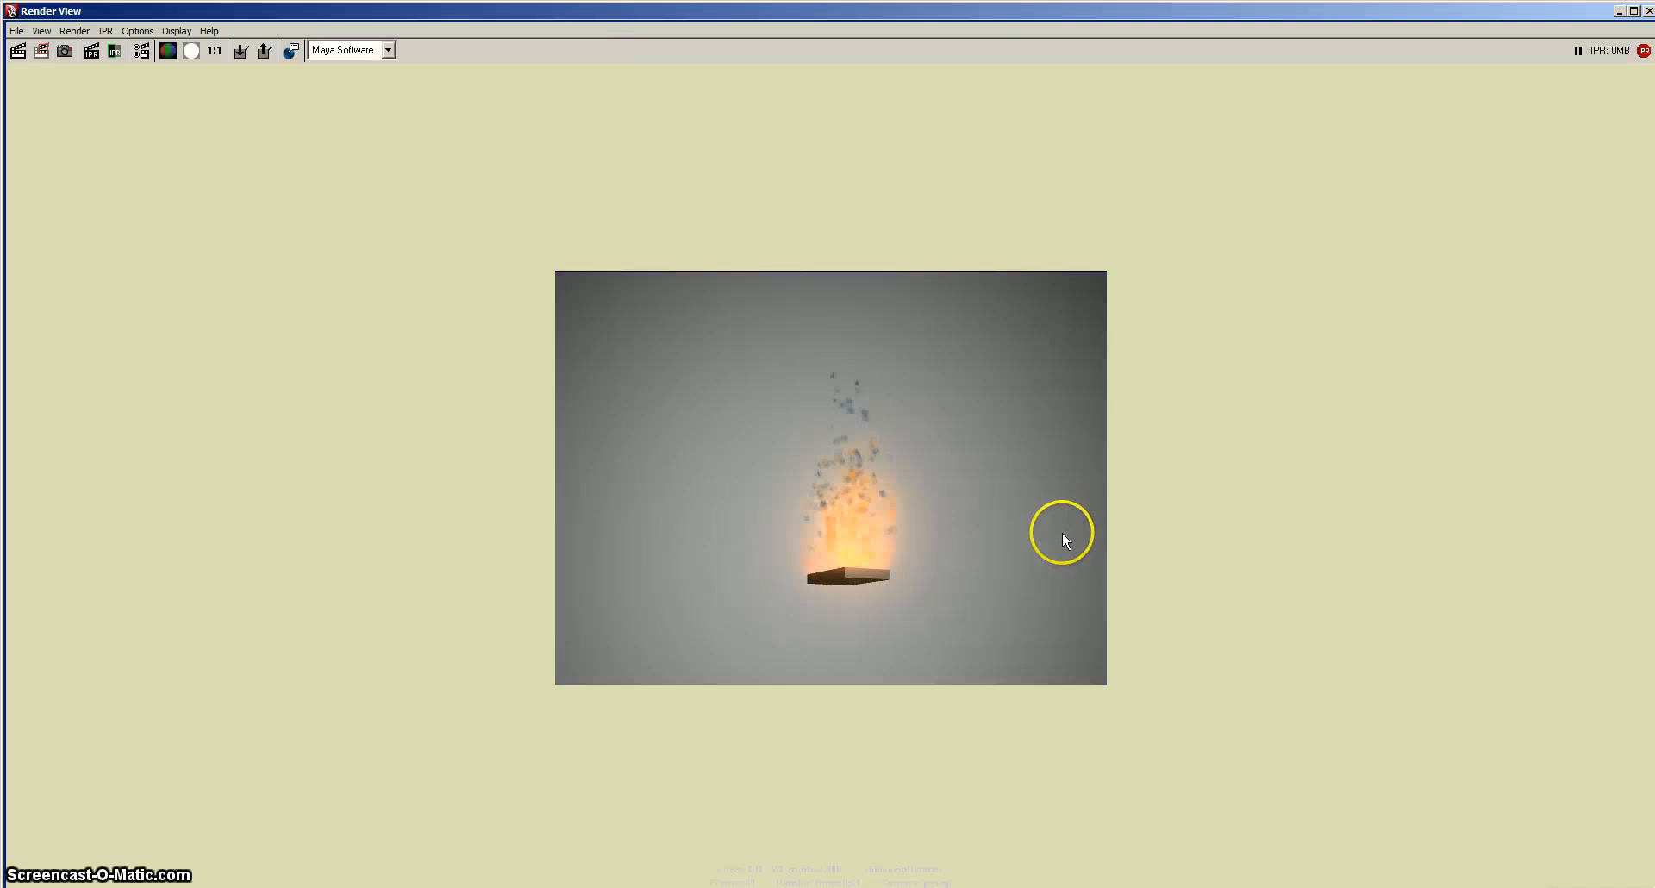
left_click(1648, 10)
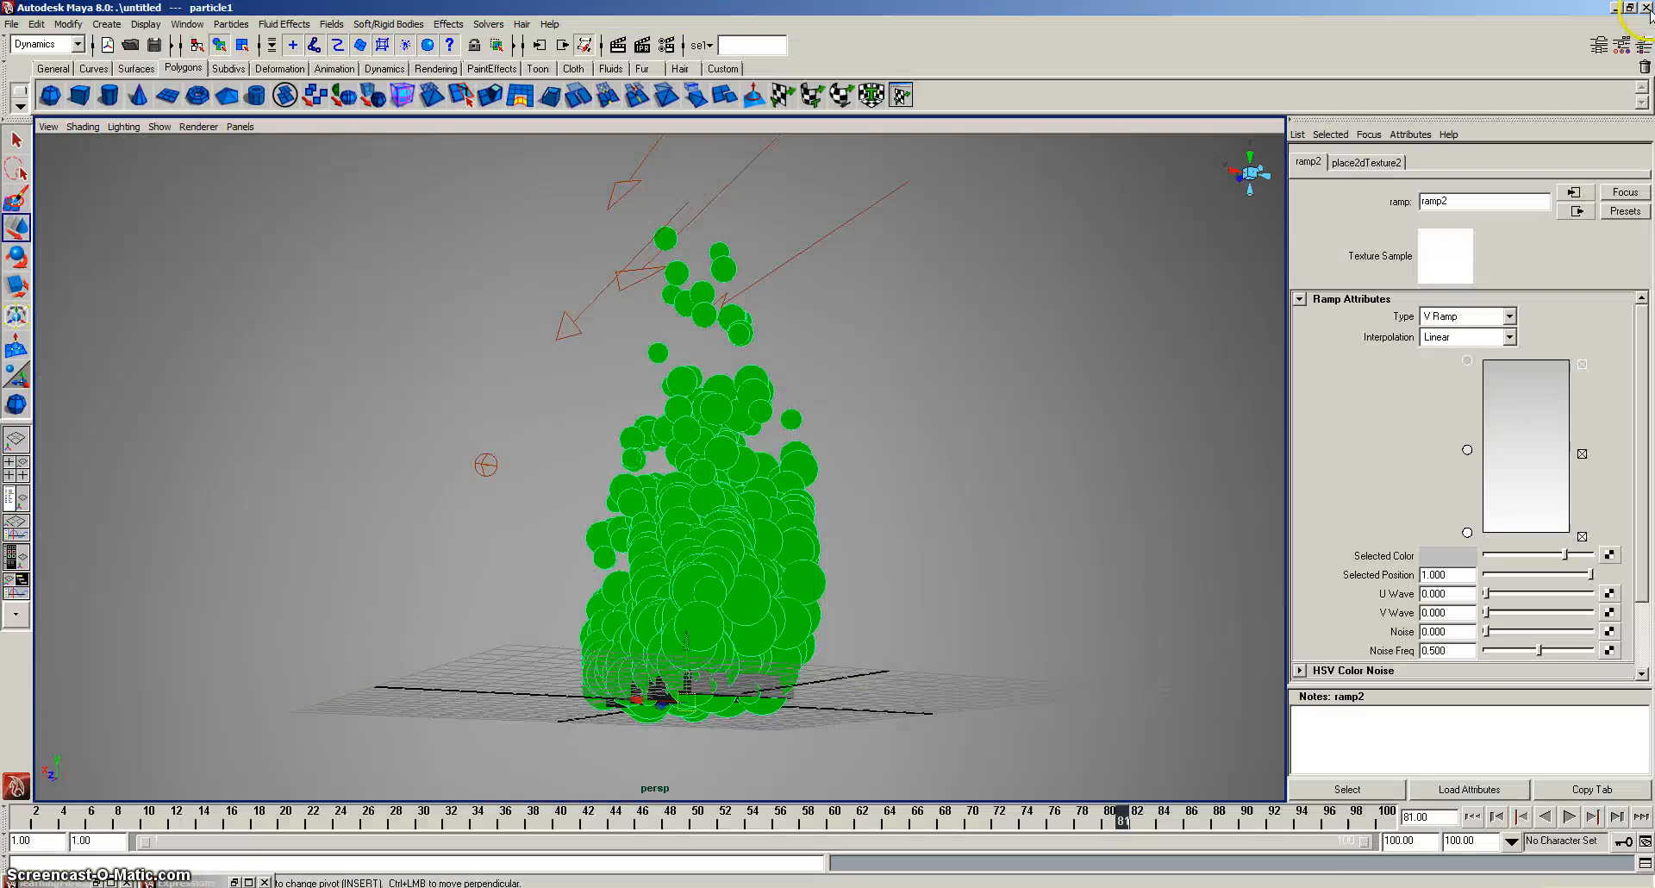
Lighten the life transparency ramp's top entry to a lighter grey and render the fire again.
left_click(1422, 554)
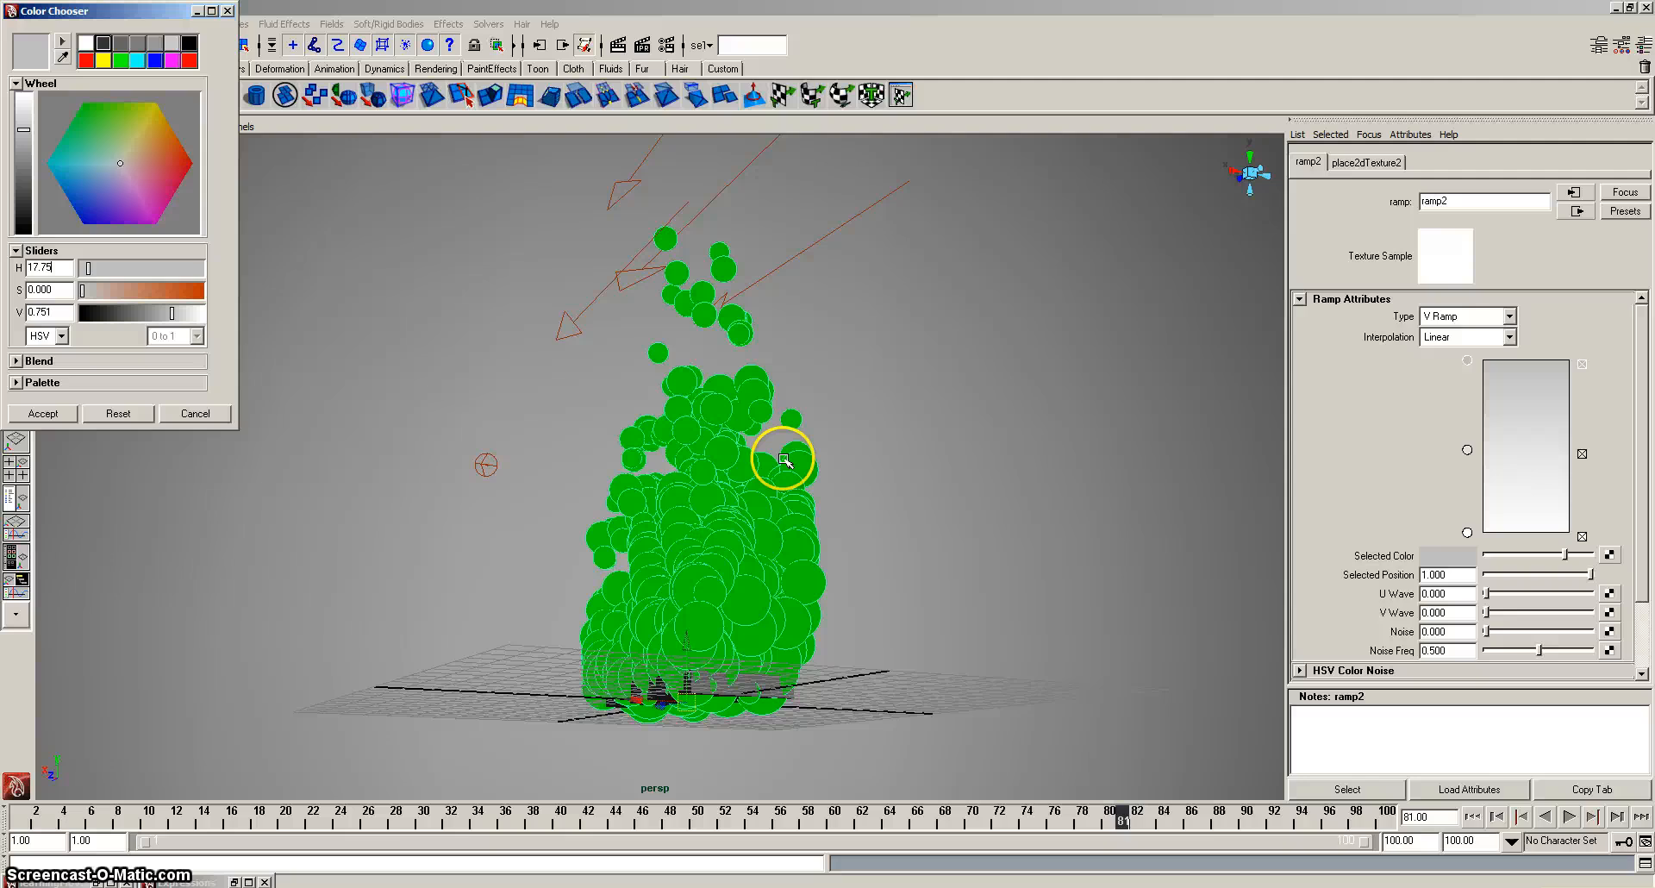
left_click_drag(24, 131, 24, 103)
left_click(42, 413)
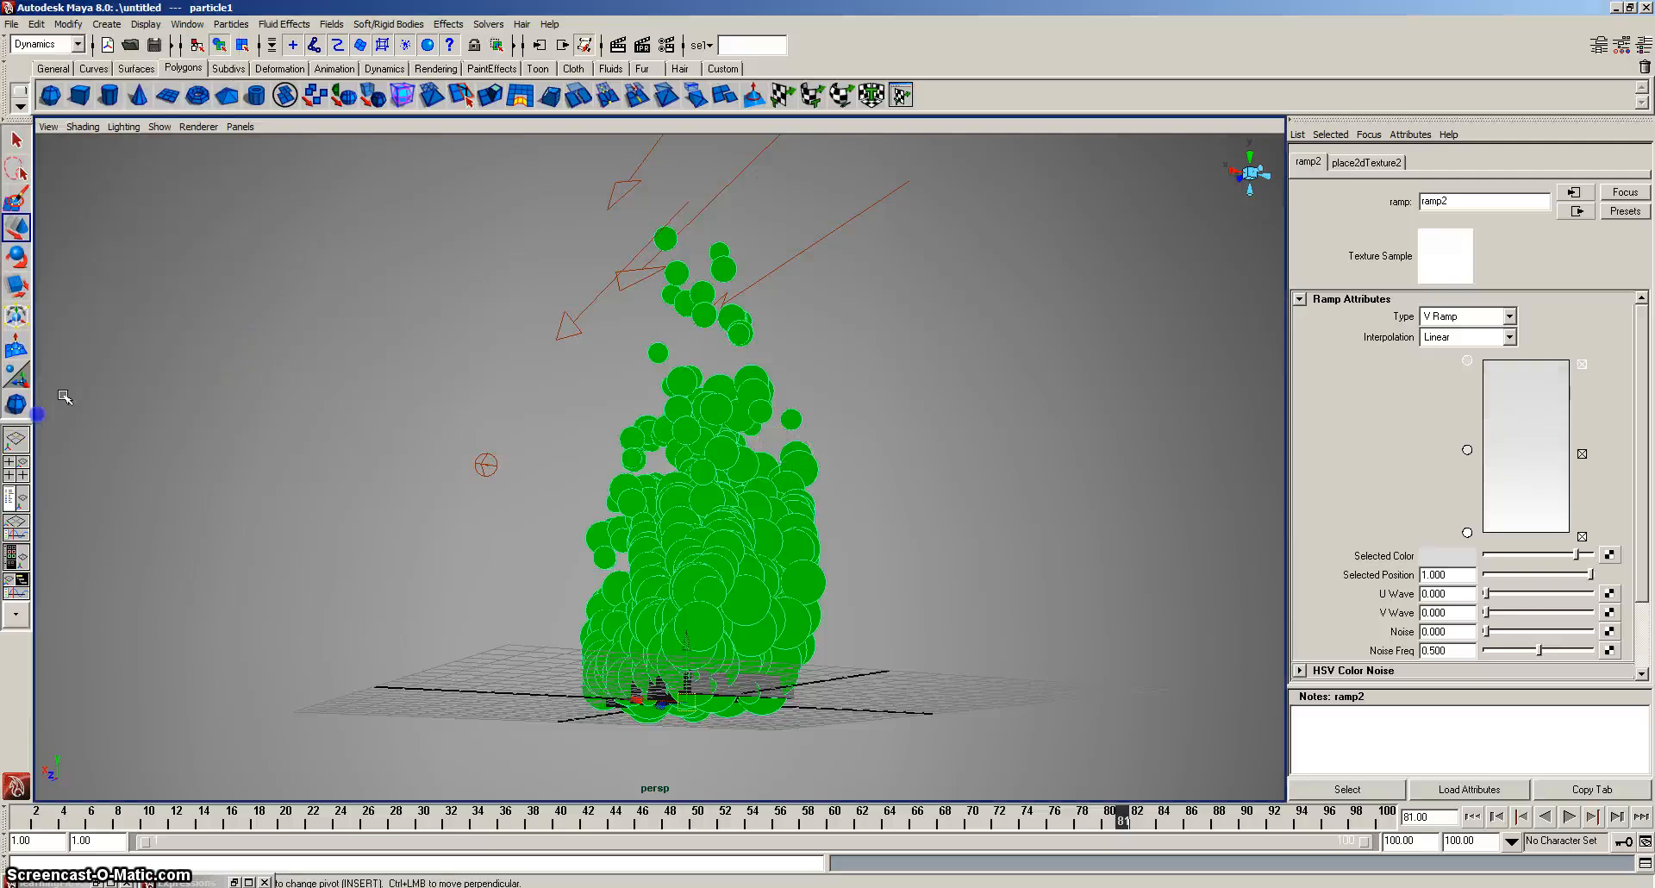
left_click(618, 45)
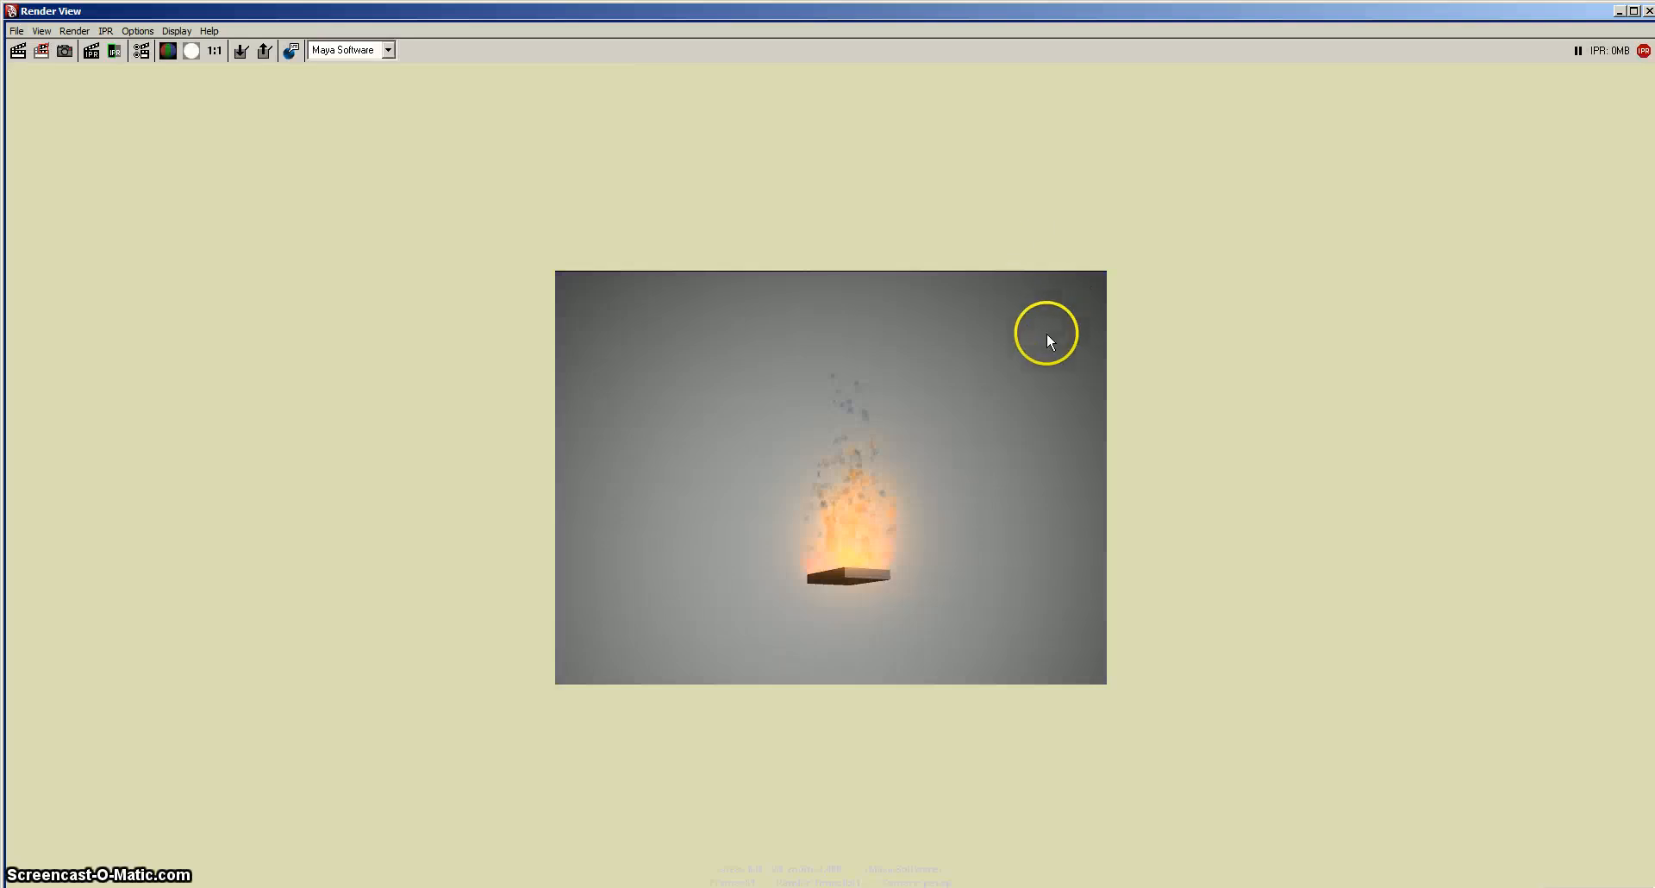
left_click(1648, 11)
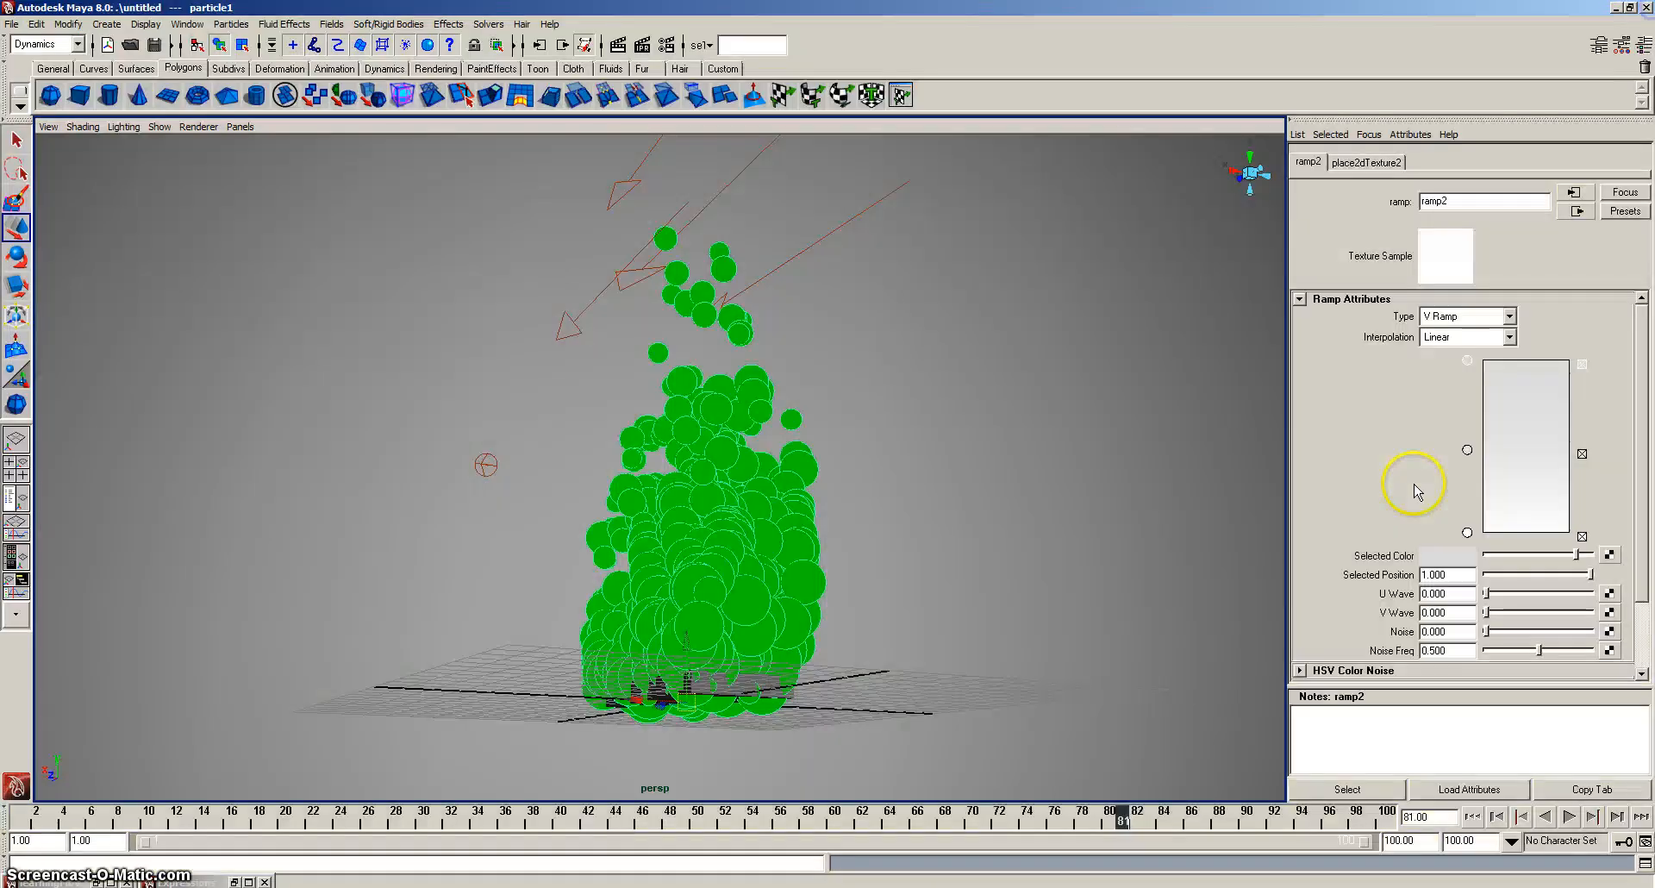
Raise the top entry of the life transparency ramp to a near-white grey and render another preview.
left_click(1449, 555)
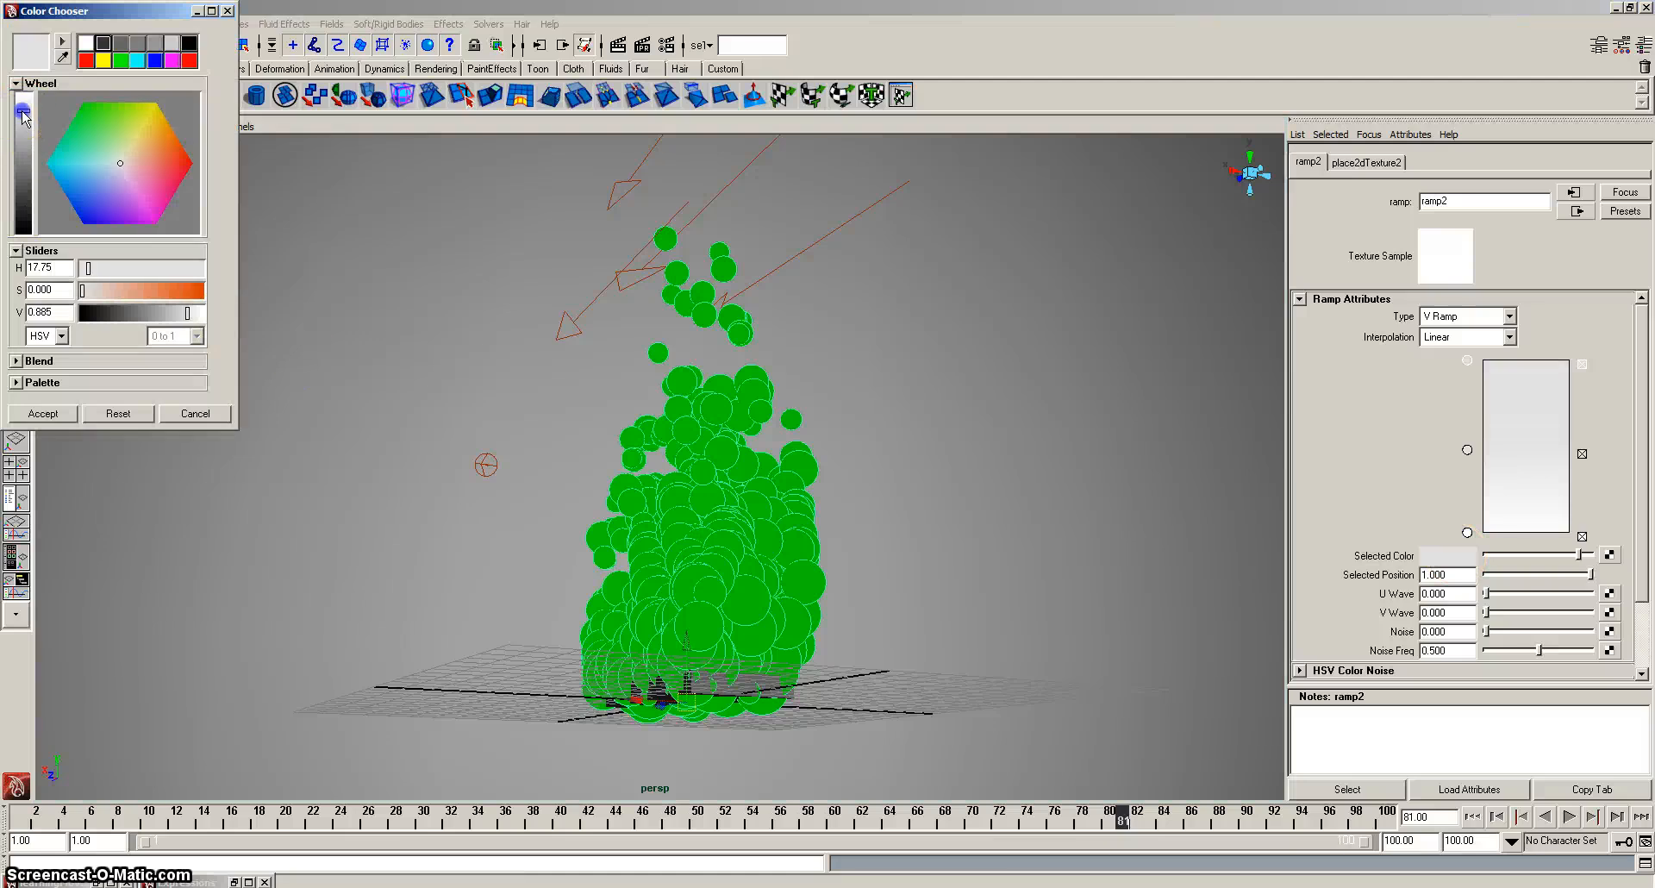
left_click(42, 414)
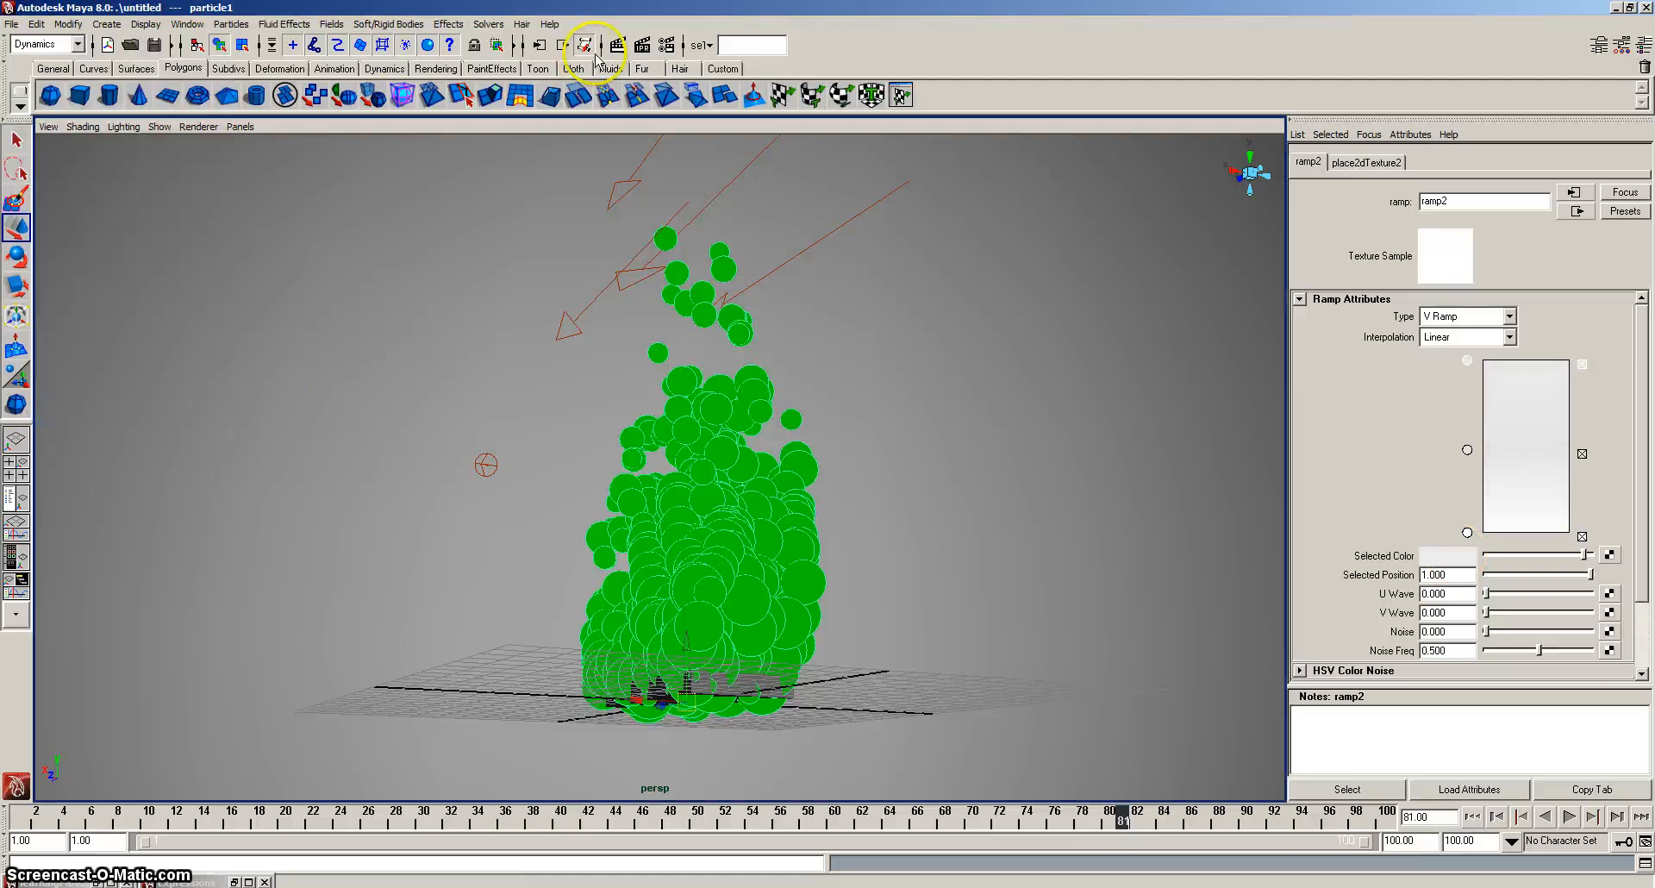
left_click(618, 45)
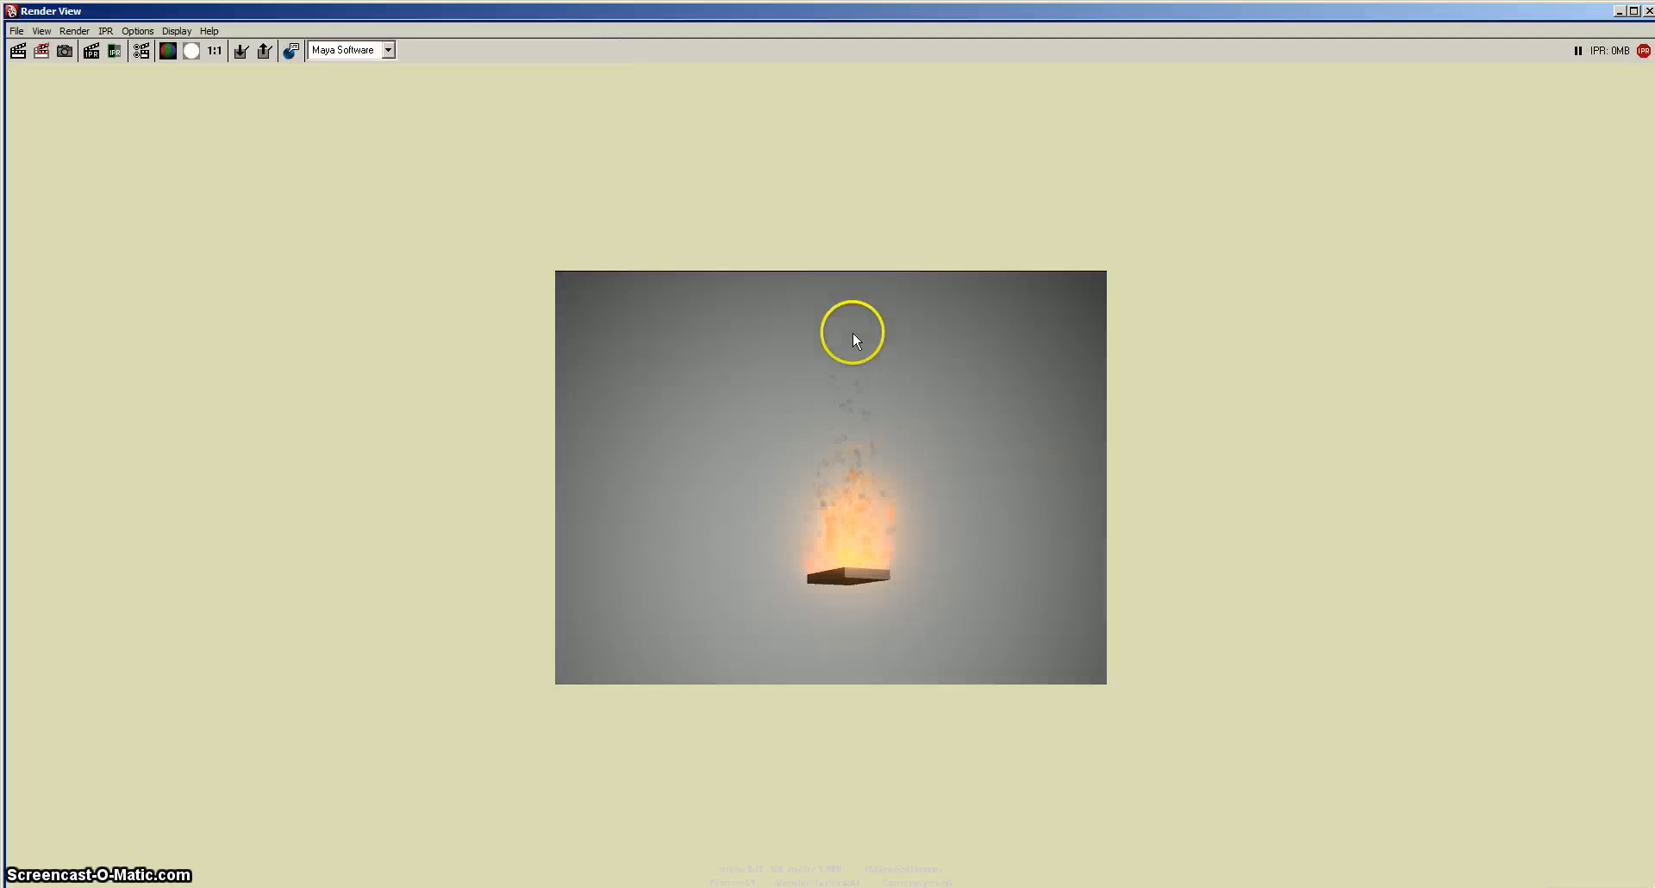
left_click(1649, 11)
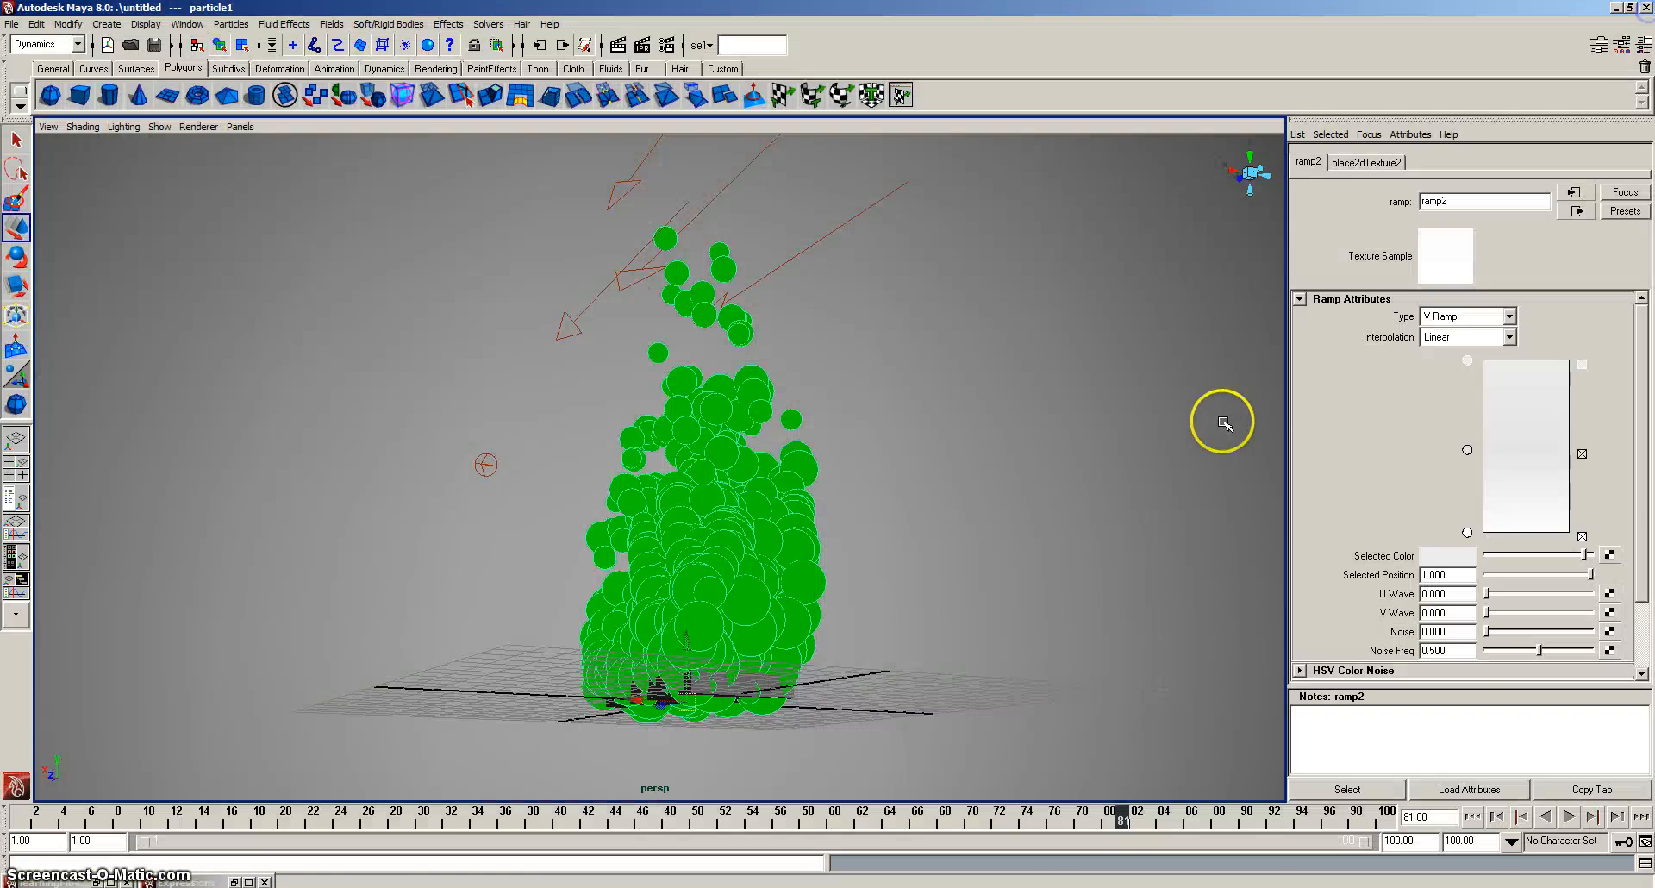
Set Channel2 of the crater texture in the particle cloud's Blob Map to a slightly darkened pure red.
left_click(738, 579)
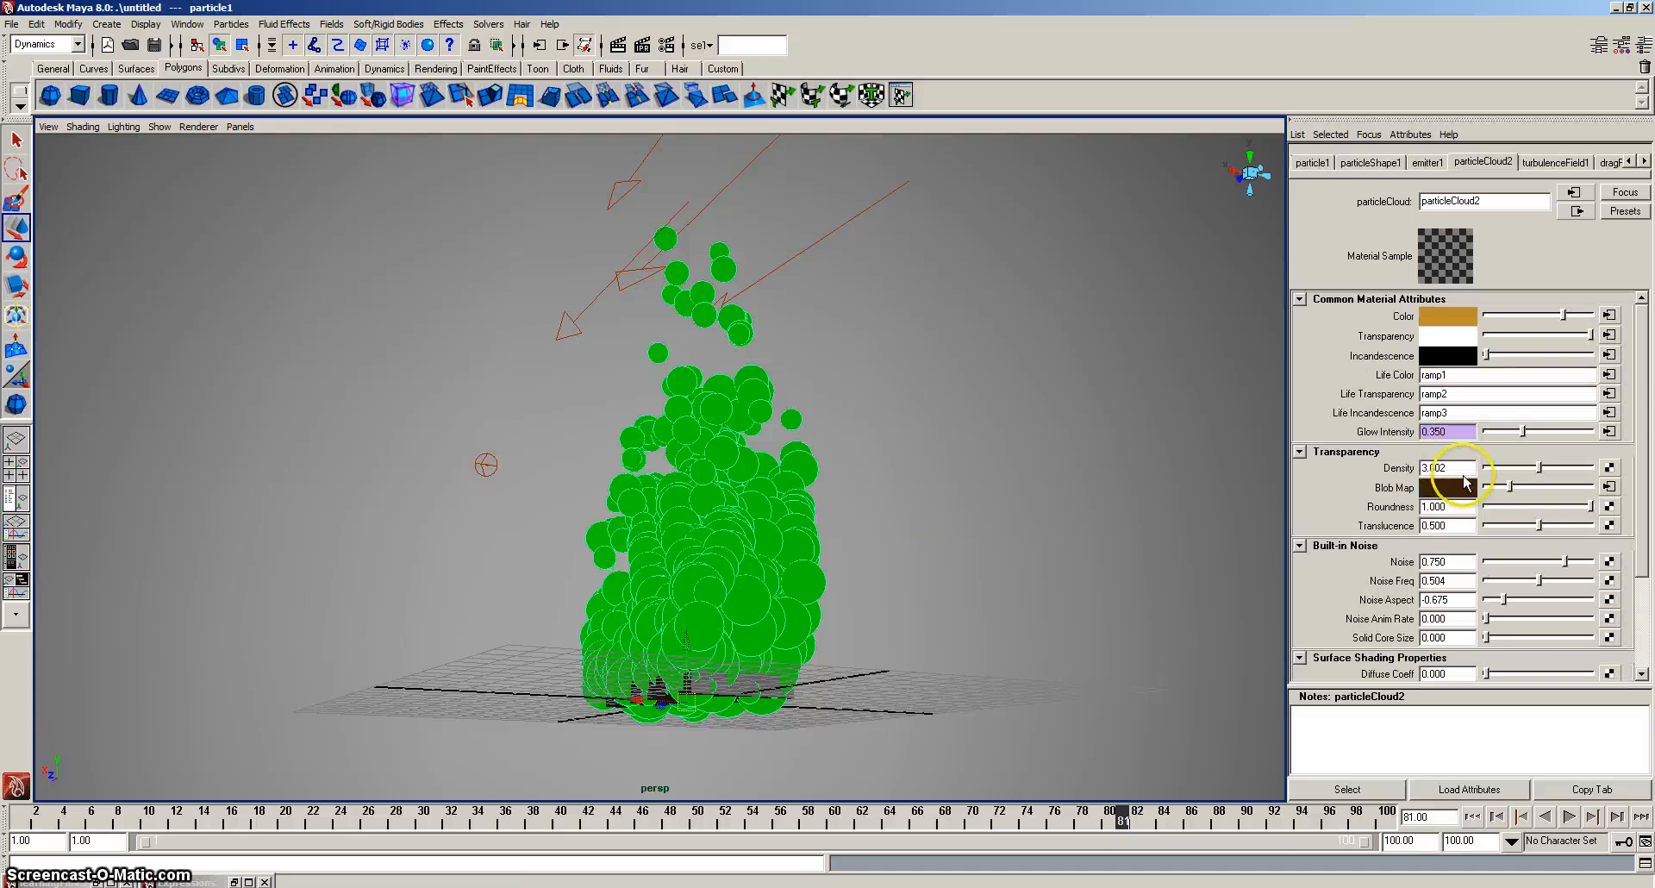
left_click(1610, 487)
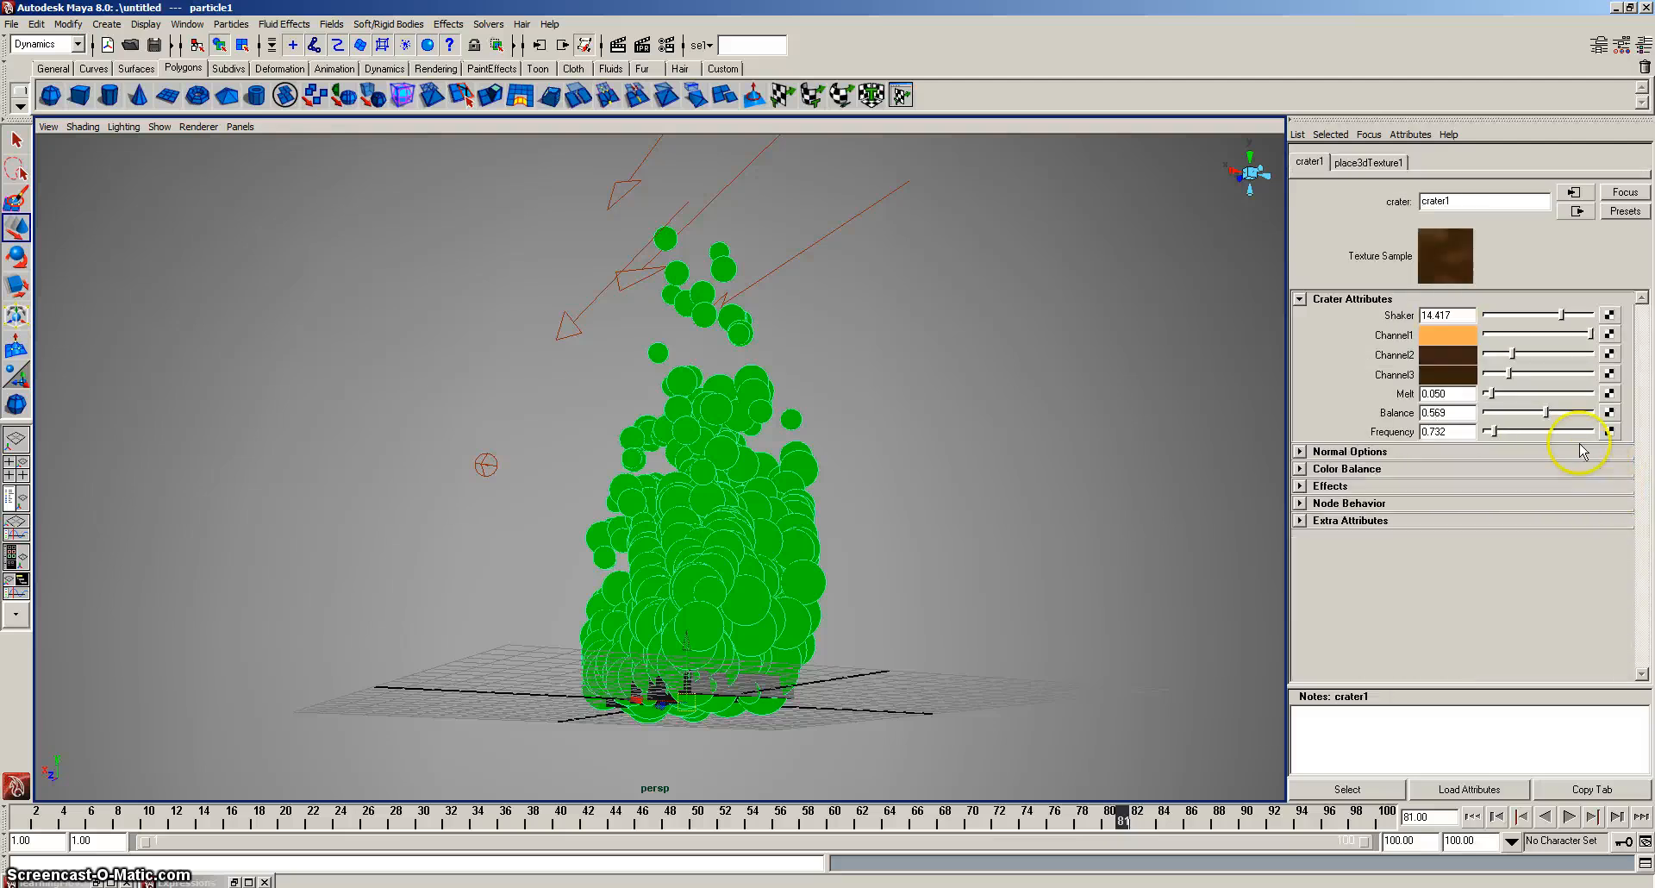
left_click(1466, 353)
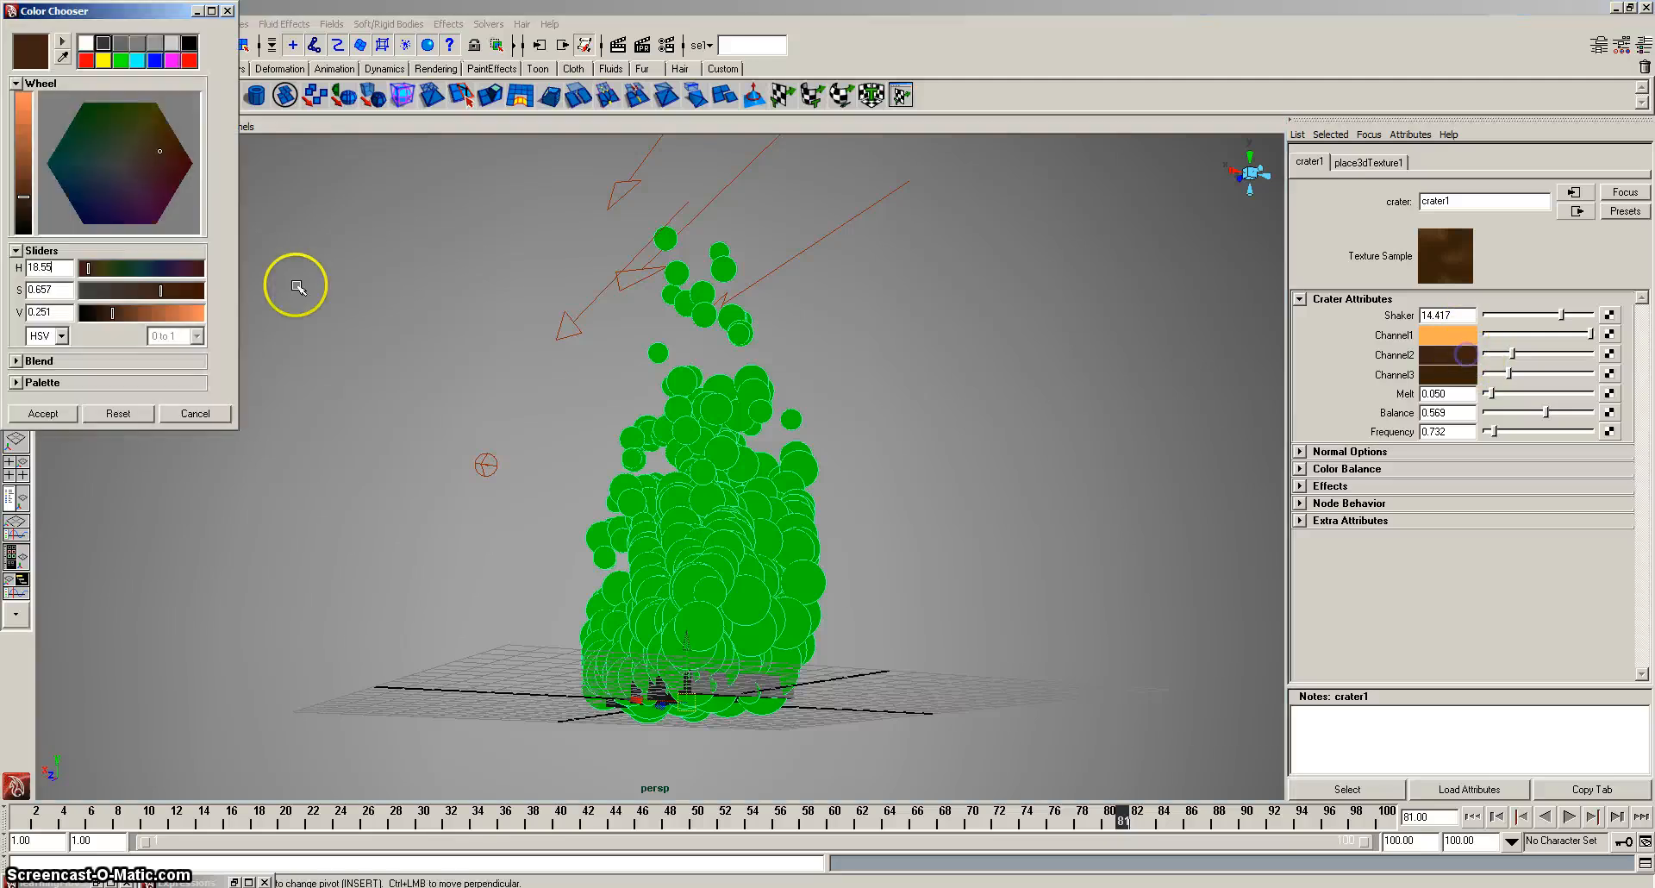
left_click(85, 60)
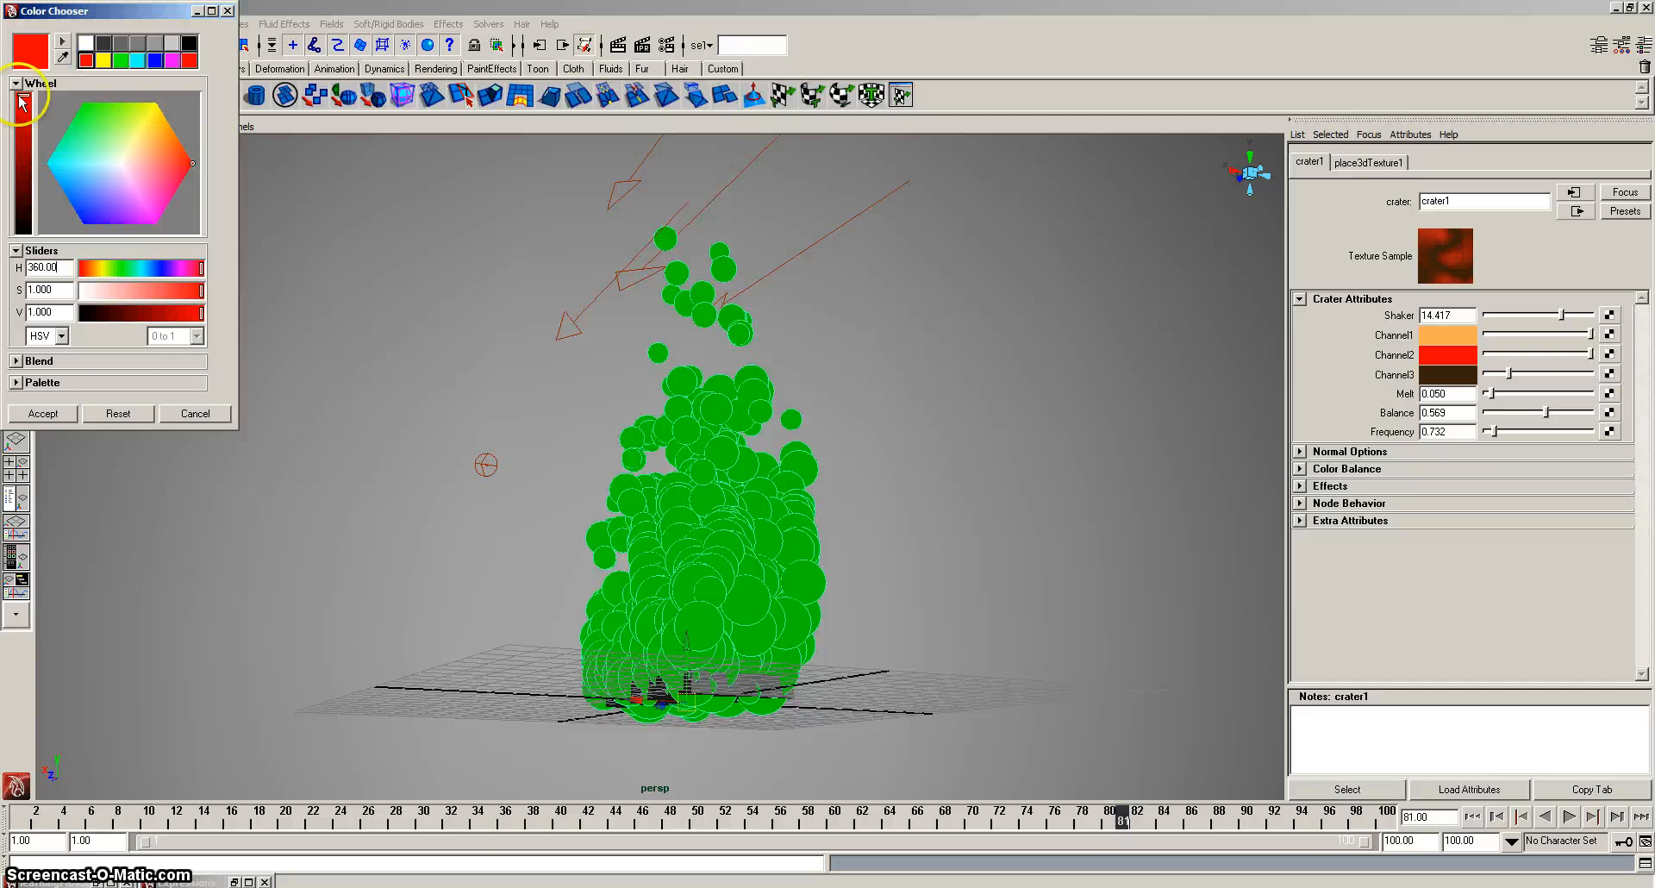
left_click_drag(19, 95, 19, 129)
left_click(50, 414)
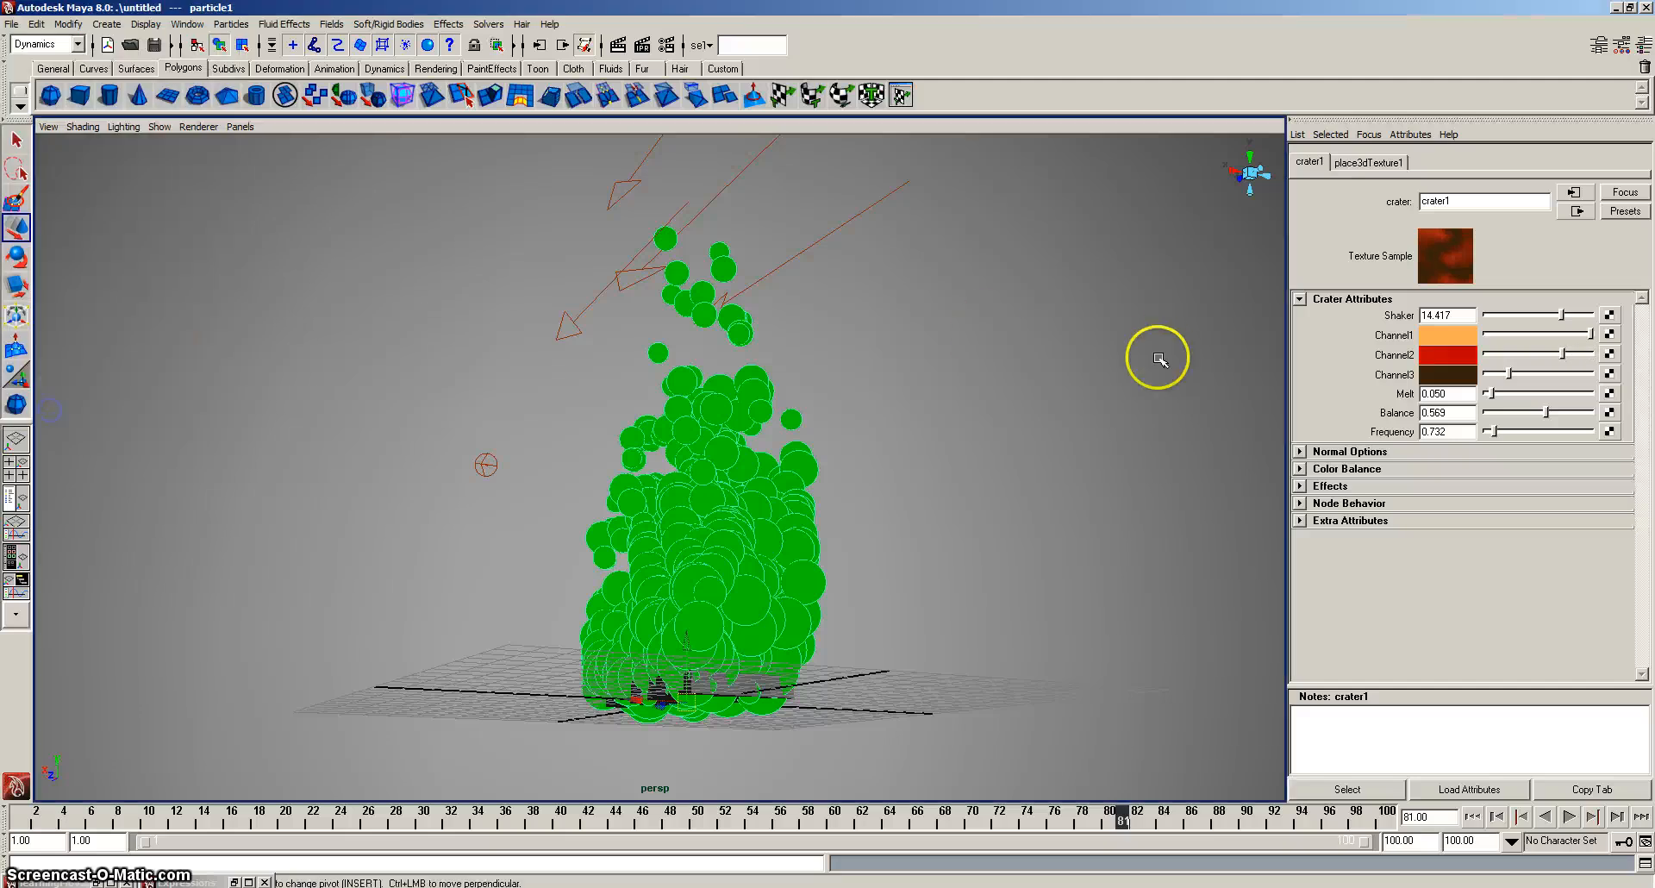
Brighten the crater texture's brown Channel3 color to a value of 0.408 and render a preview of the fire.
left_click(1448, 374)
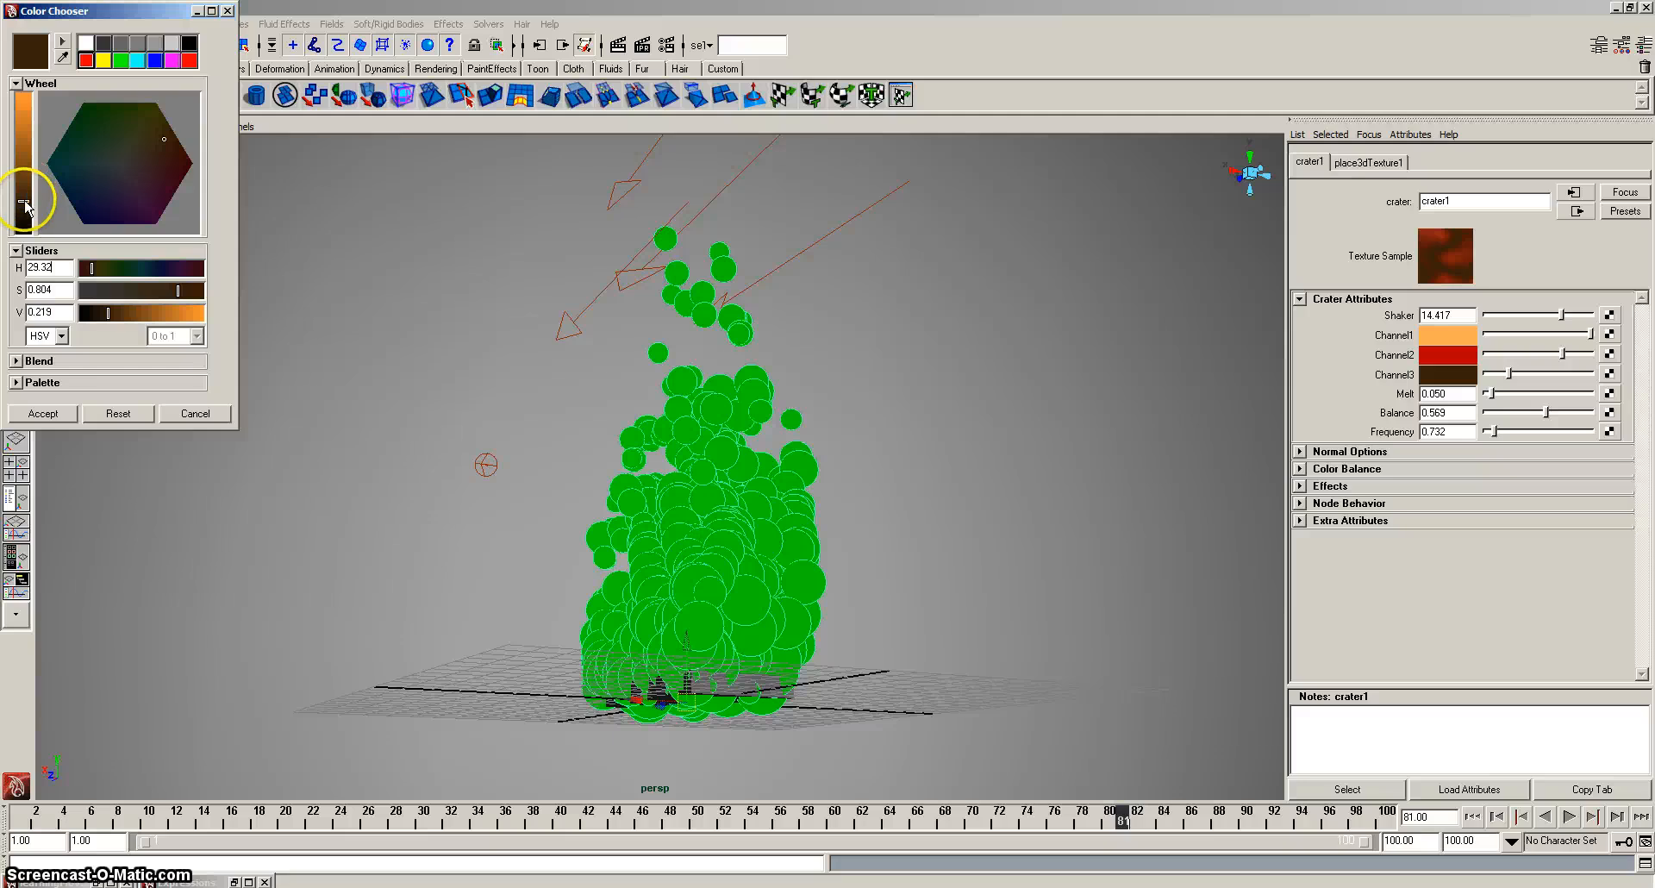
left_click_drag(24, 200, 24, 173)
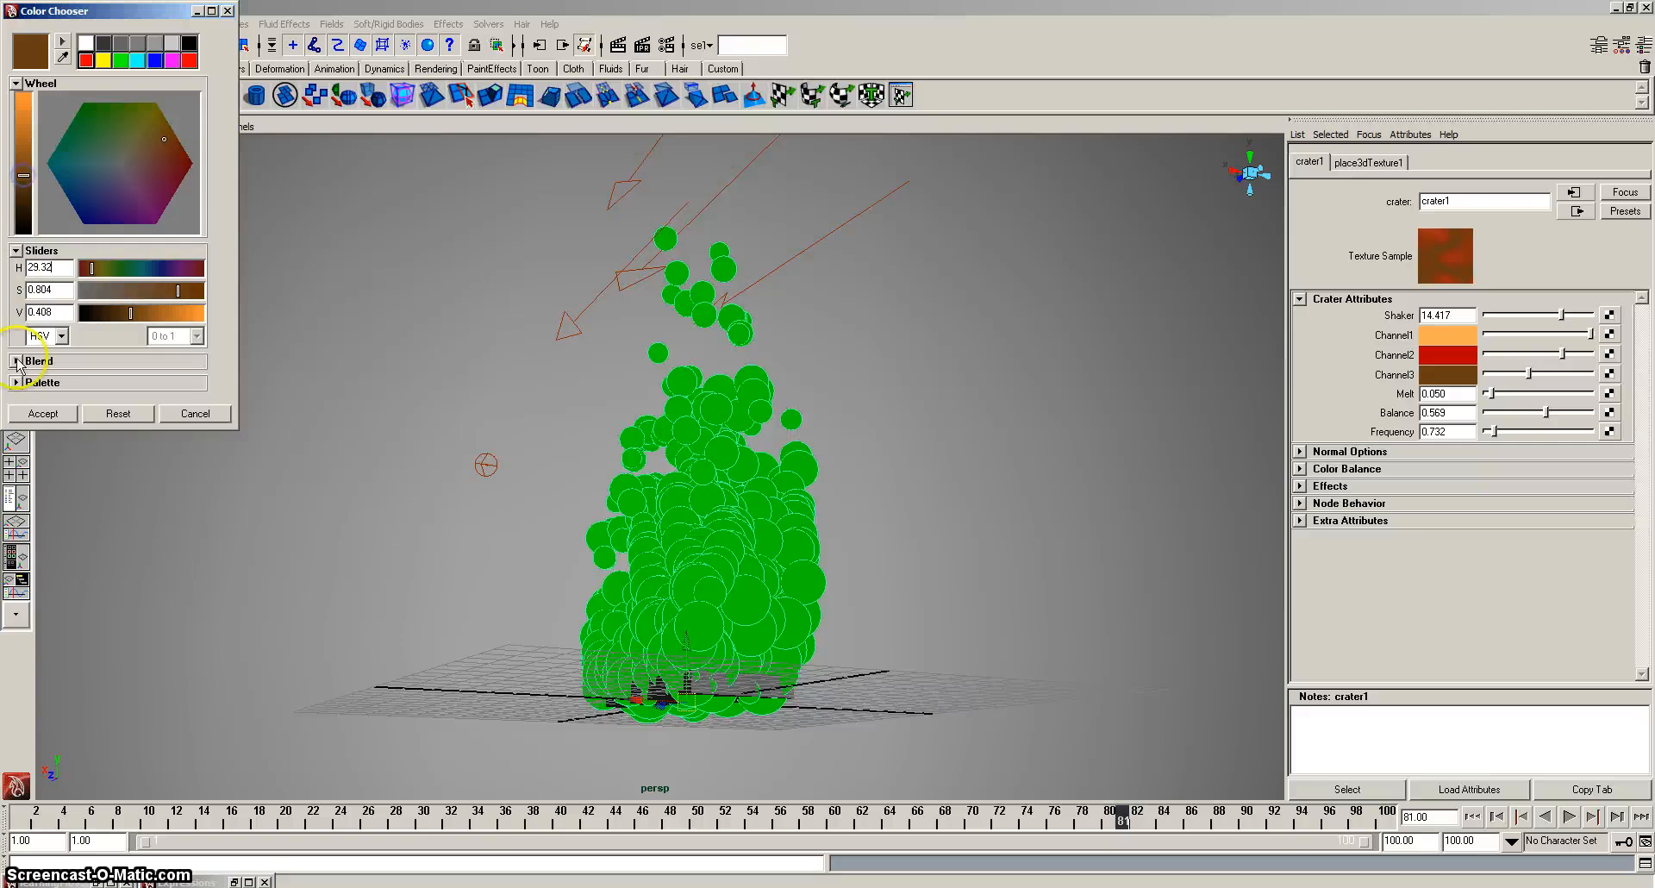
left_click(41, 415)
left_click(633, 49)
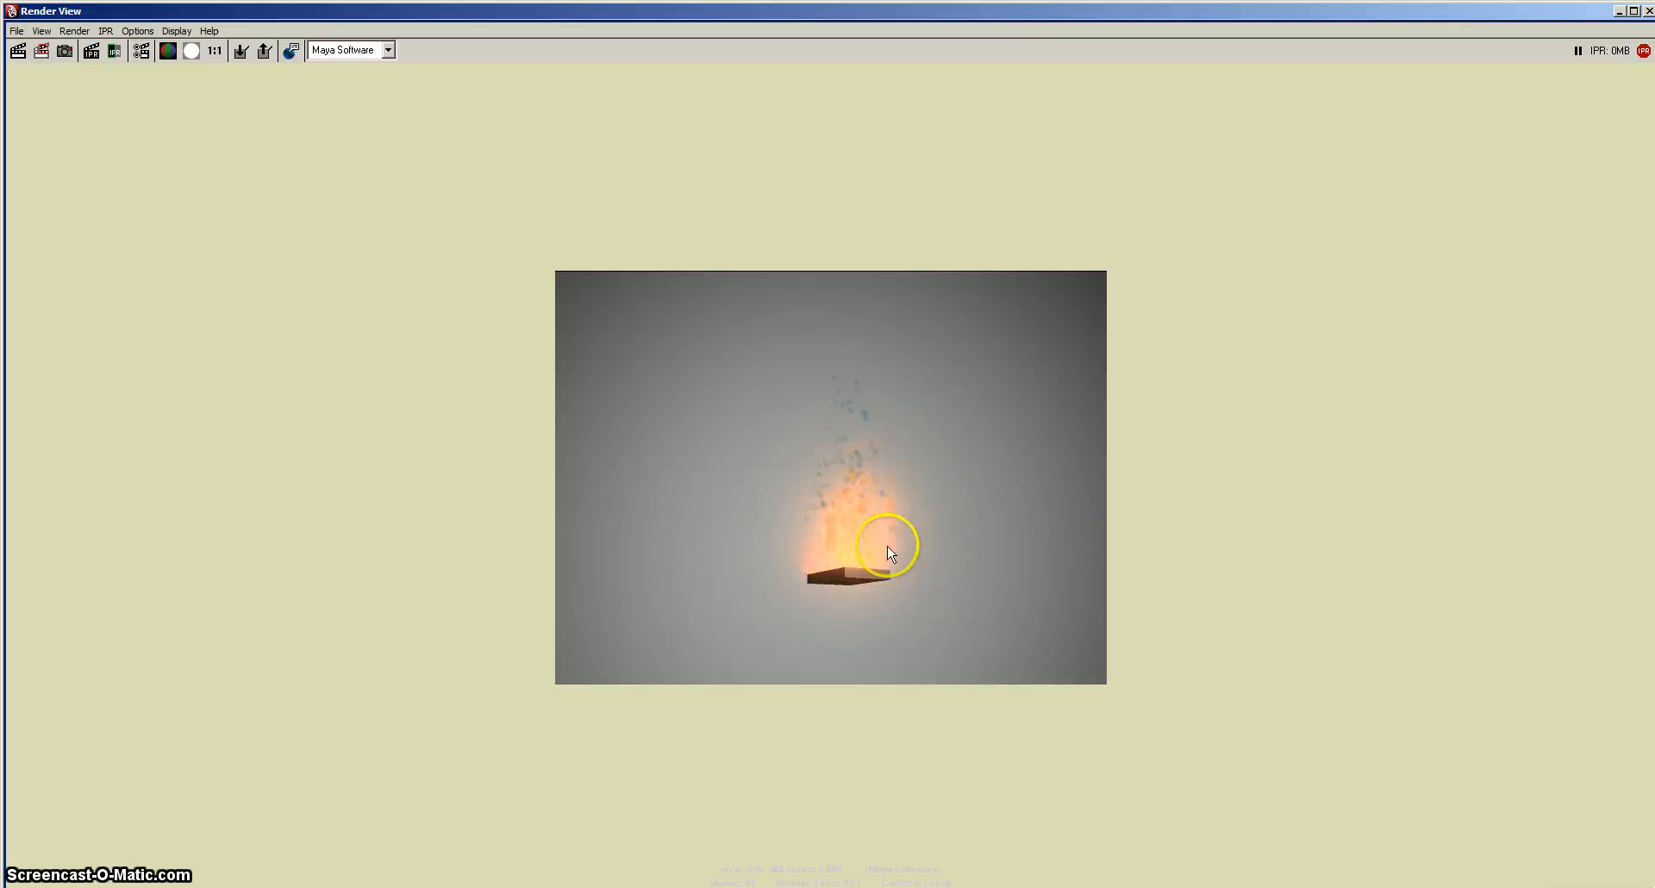
left_click(1648, 11)
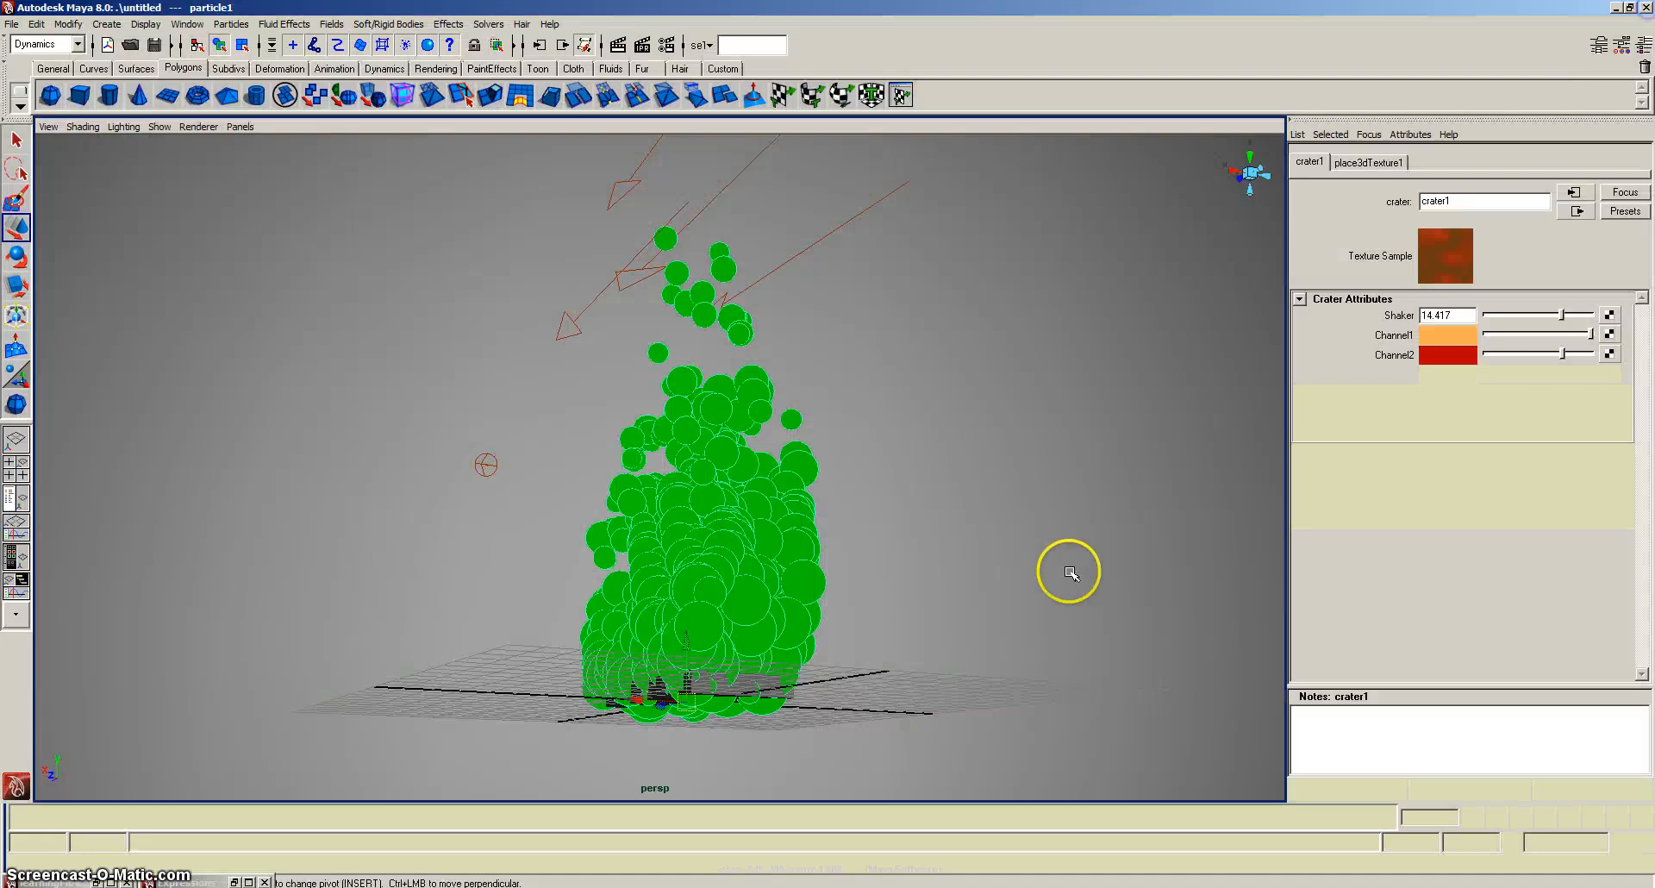